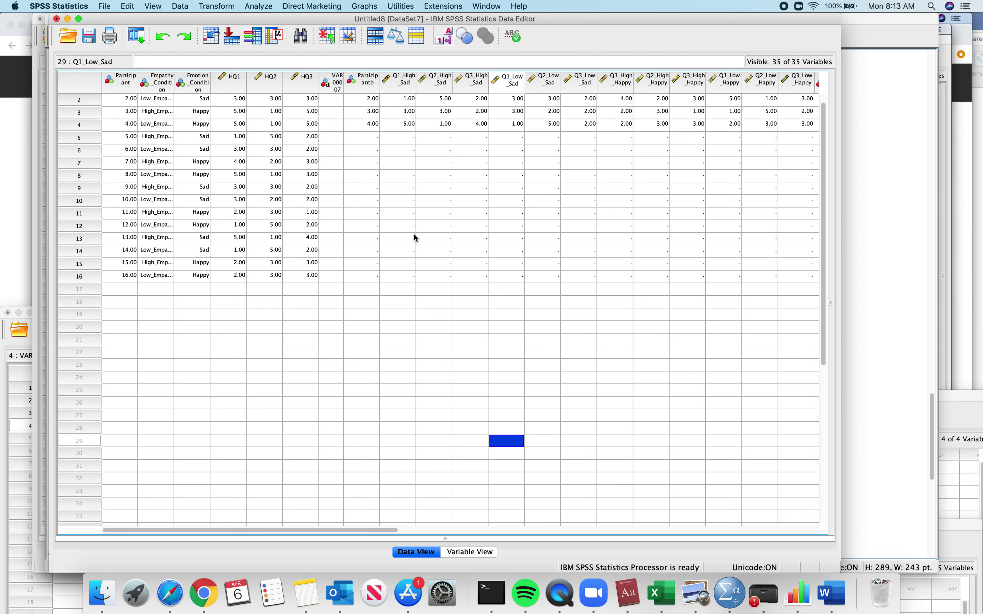
- Examine the three side-by-side data layouts separated by break columns, from the Empathy and Emotion condition columns through the final Q3_Happy column
scroll(422, 224, "right", 5)
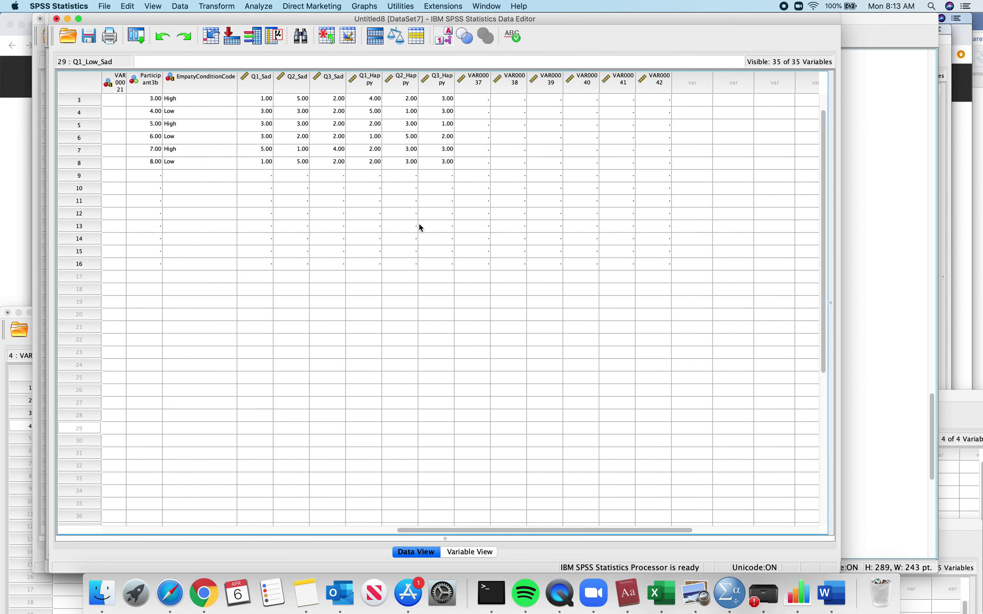
scroll(421, 224, "left", 5)
scroll(421, 227, "up", 1)
scroll(571, 240, "right", 6)
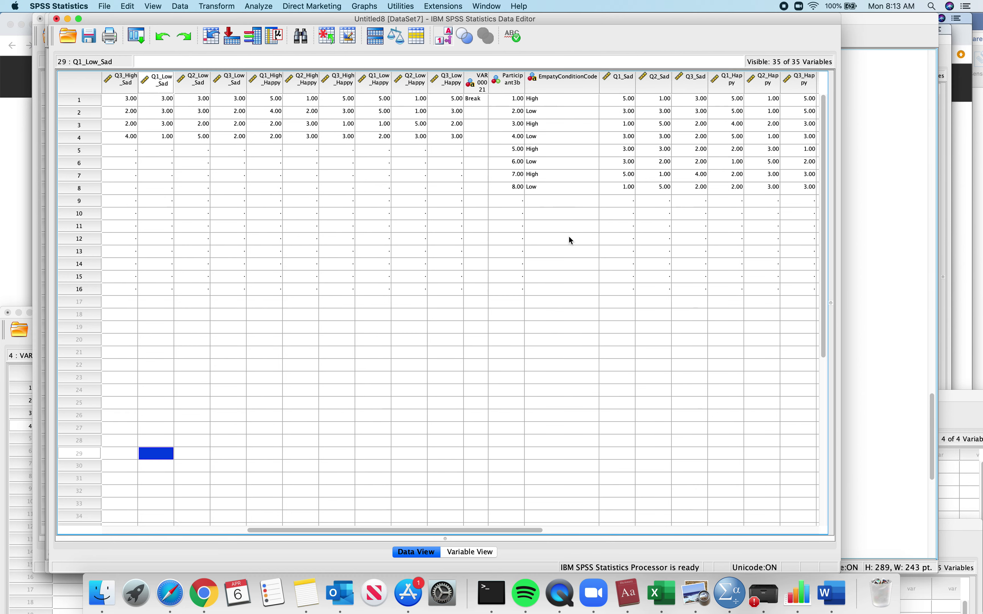
scroll(571, 240, "left", 6)
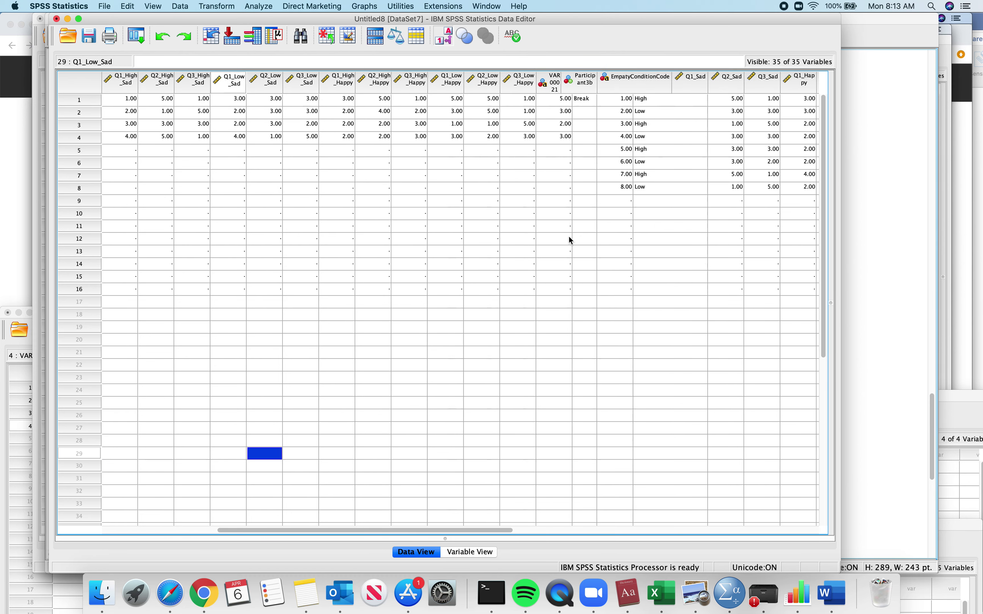
scroll(571, 240, "down", 1)
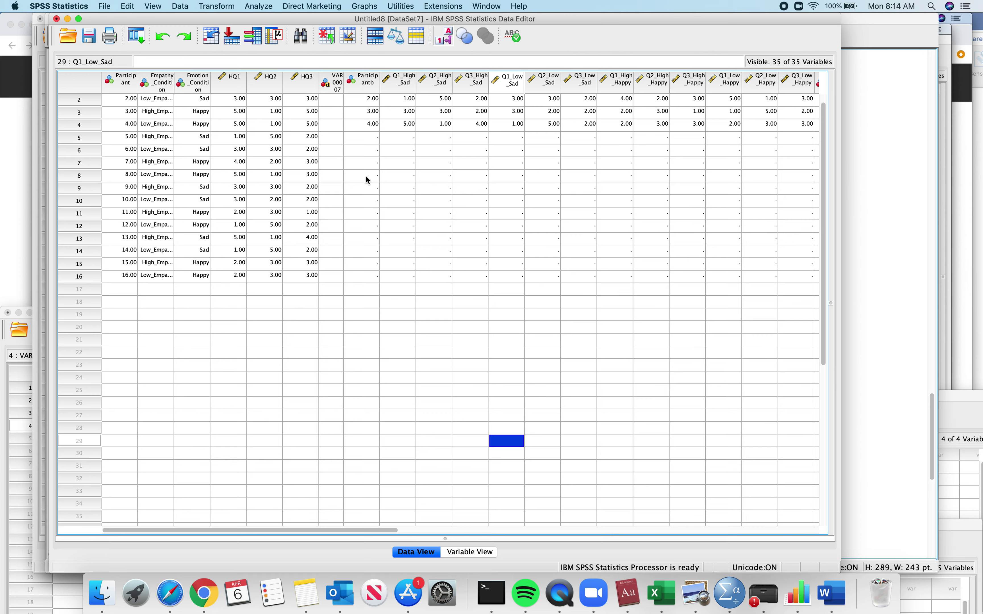
scroll(365, 175, "up", 1)
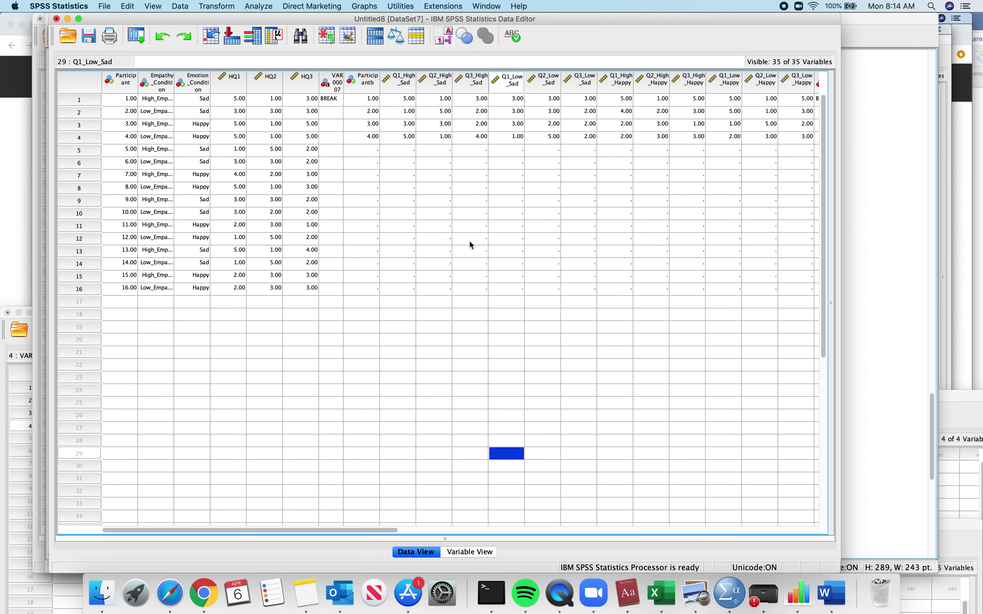
scroll(492, 257, "right", 1)
scroll(492, 259, "left", 1)
scroll(448, 183, "right", 2)
scroll(448, 182, "right", 1)
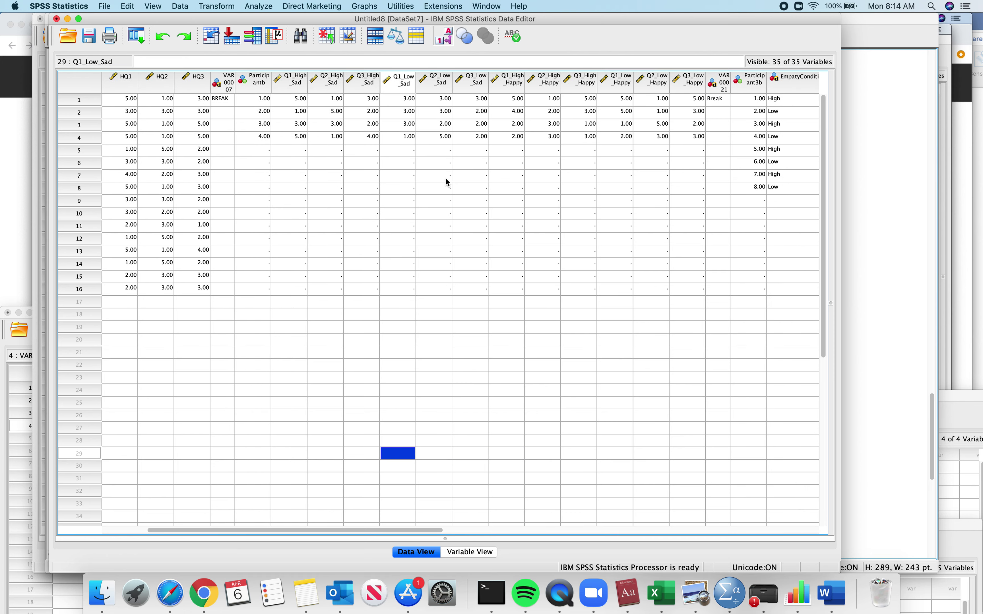
scroll(389, 202, "left", 3)
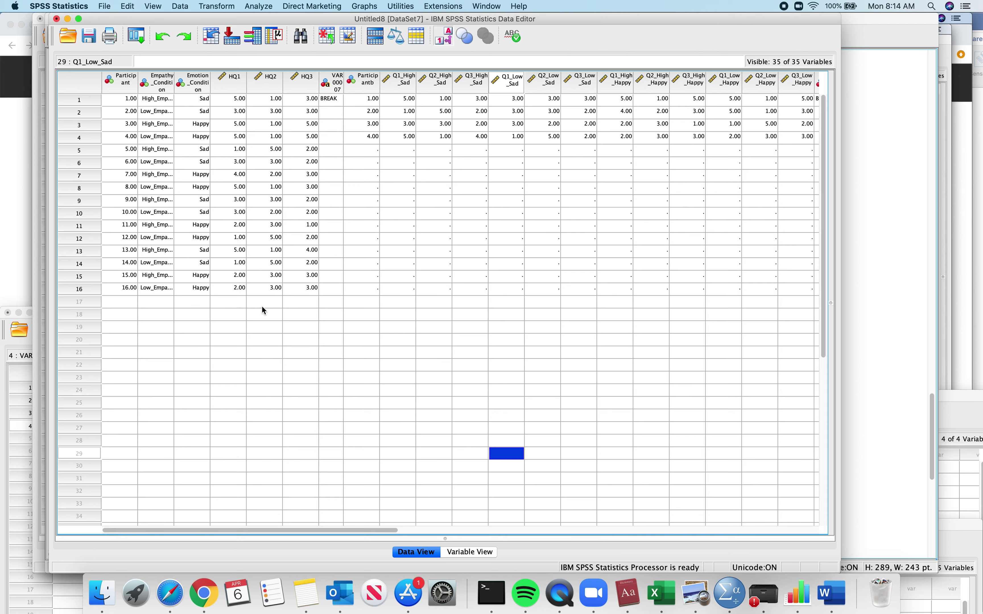
scroll(471, 214, "right", 3)
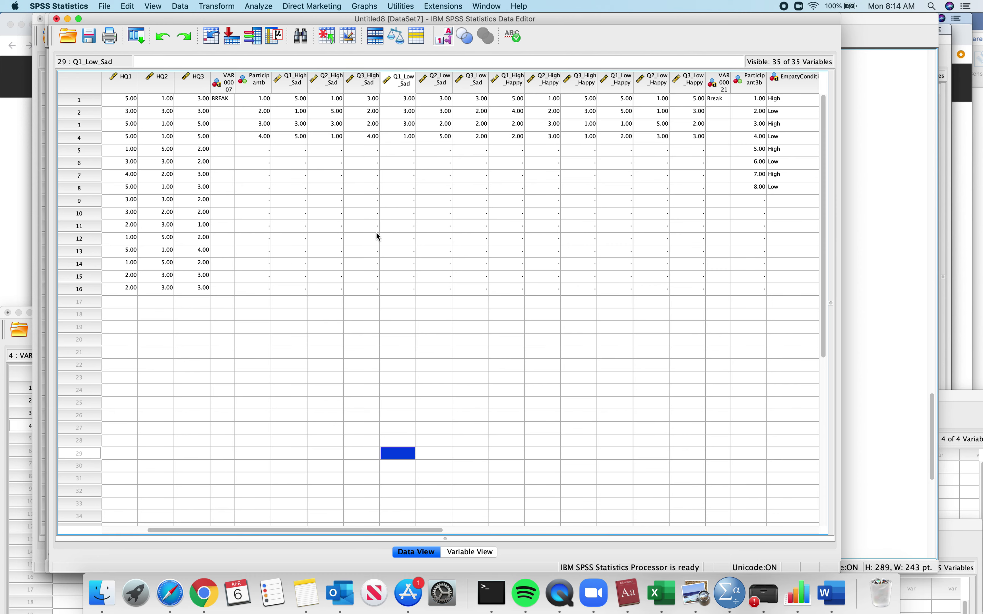
scroll(378, 236, "left", 3)
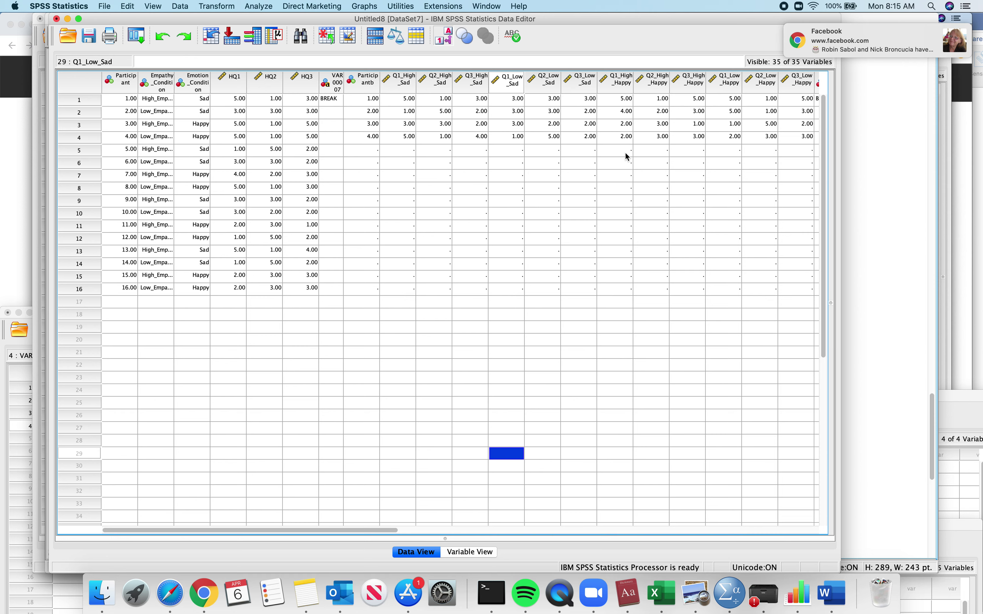
scroll(610, 179, "right", 2)
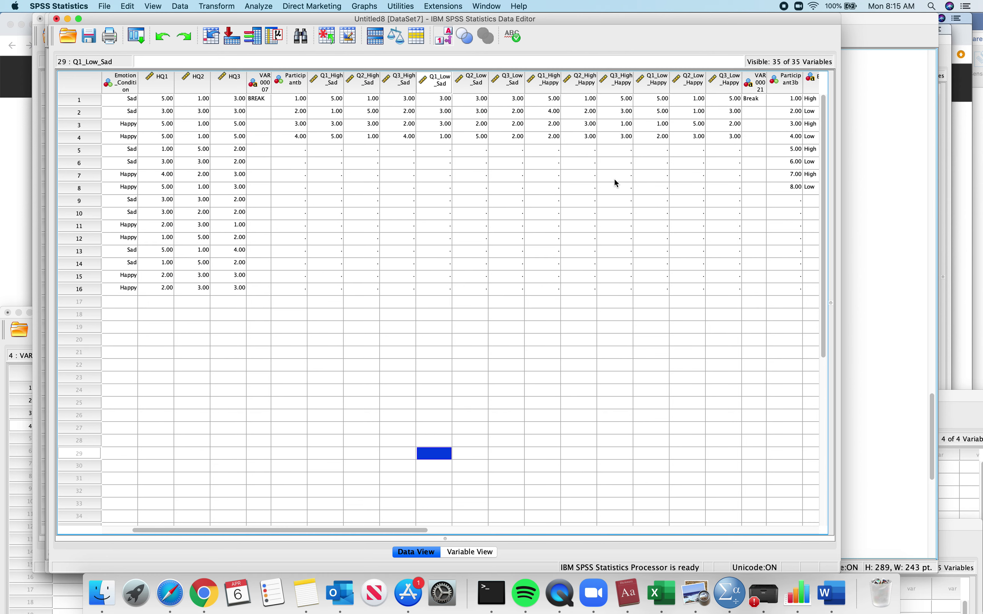
scroll(614, 182, "right", 3)
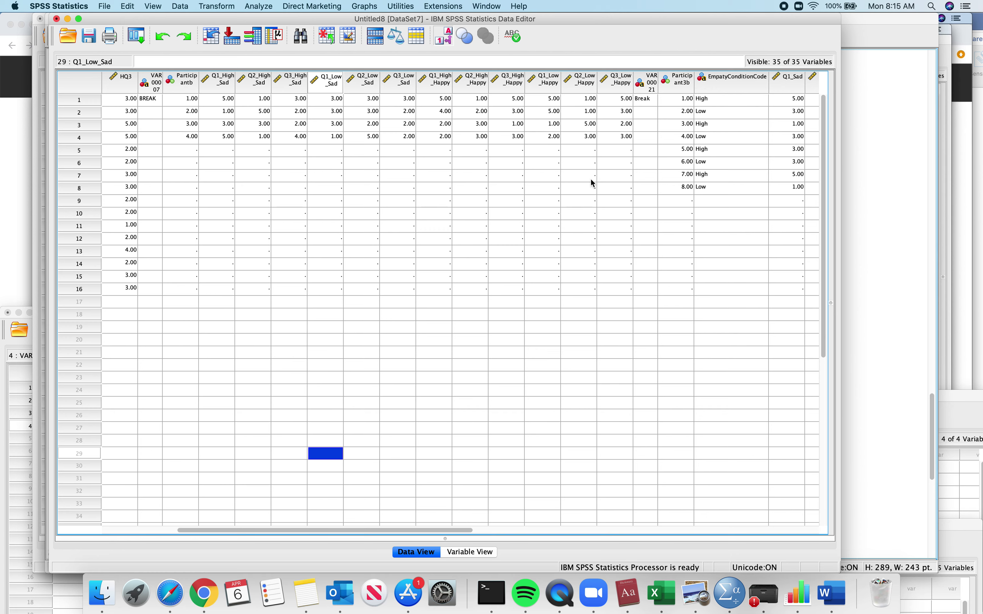
scroll(593, 182, "right", 9)
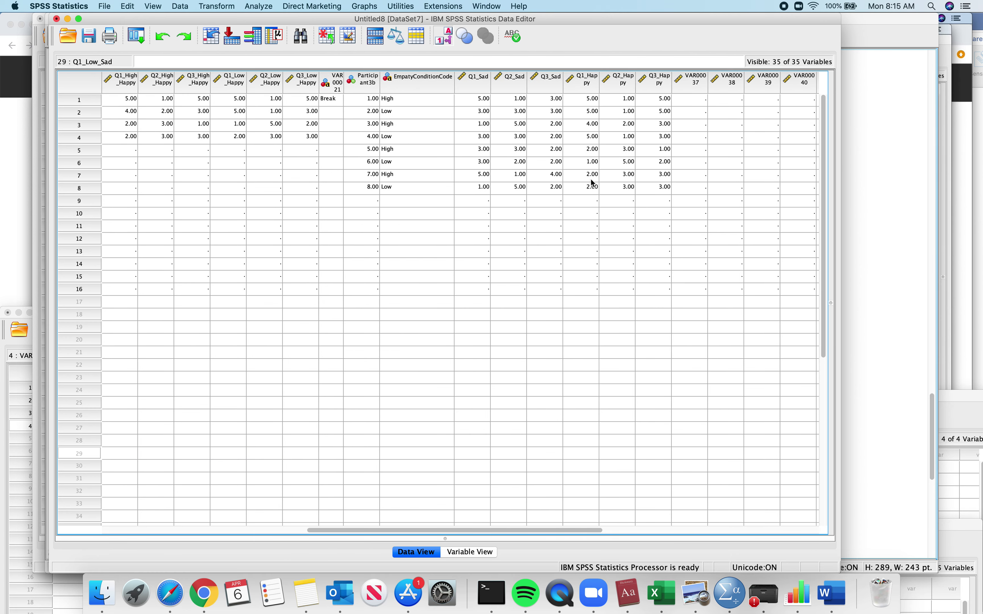
scroll(593, 183, "left", 2)
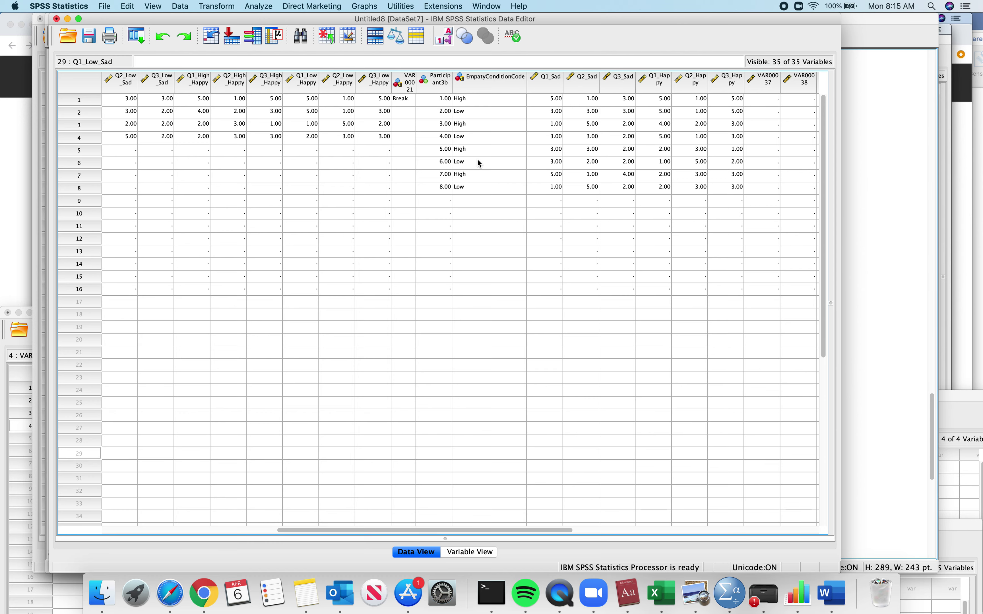
scroll(397, 225, "left", 12)
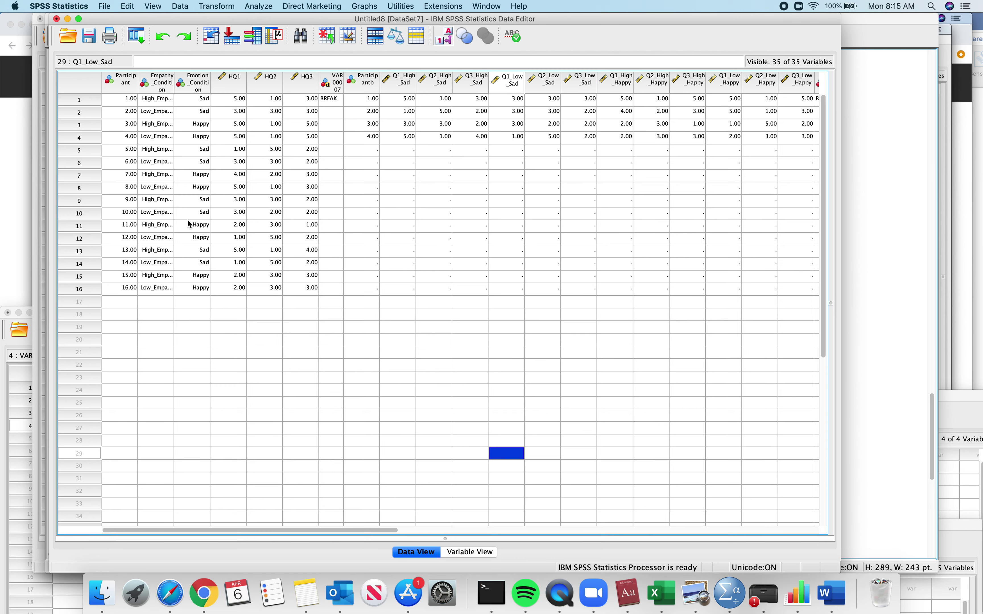
scroll(442, 218, "right", 10)
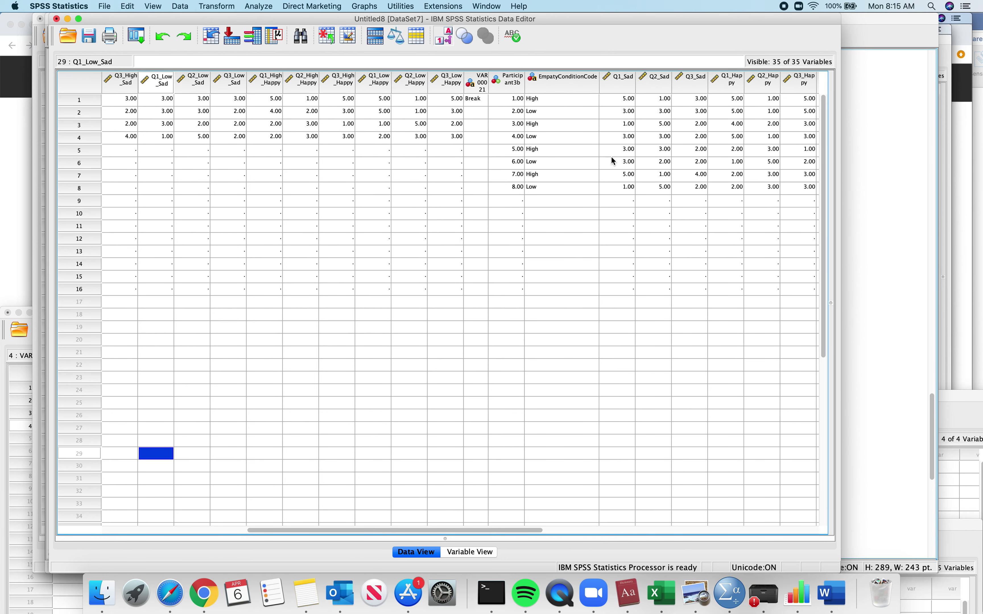
scroll(609, 159, "right", 2)
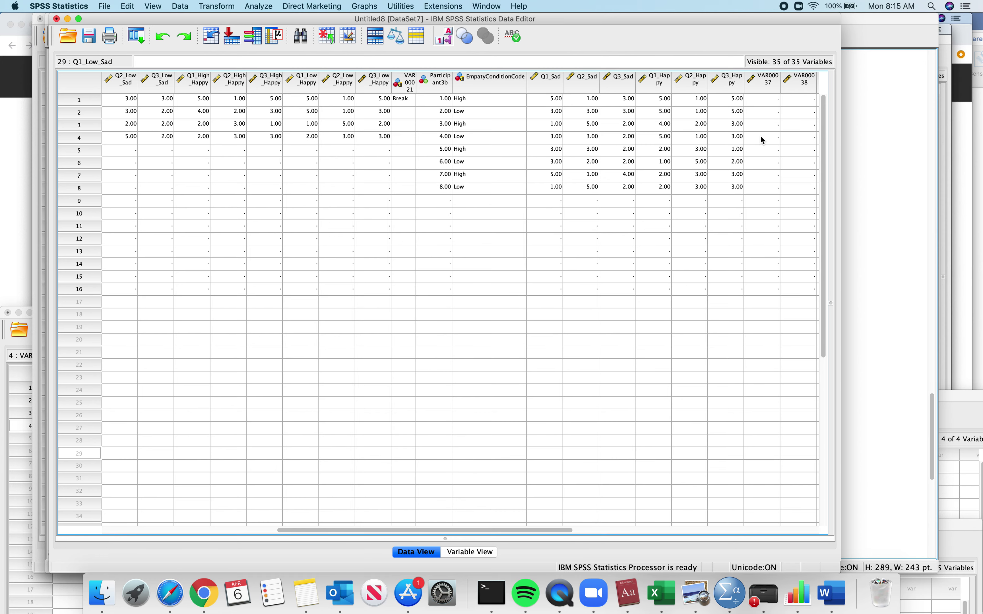
- Cut the six empty variables VAR00037 through VAR00042 from the end of the dataset
scroll(760, 135, "right", 5)
left_click_drag(588, 80, 758, 81)
right_click(759, 81)
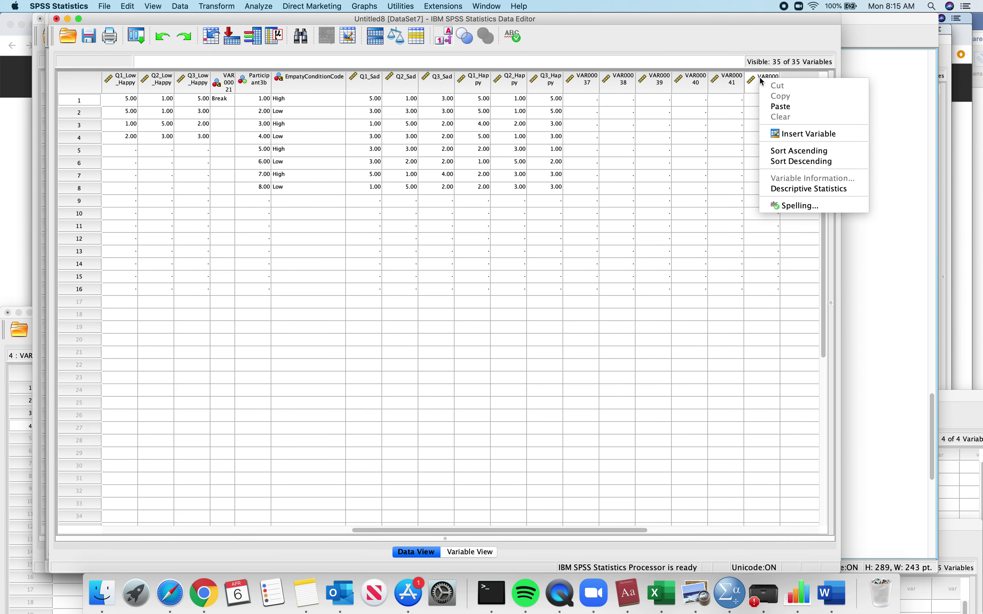
left_click(600, 90)
left_click_drag(586, 85, 763, 83)
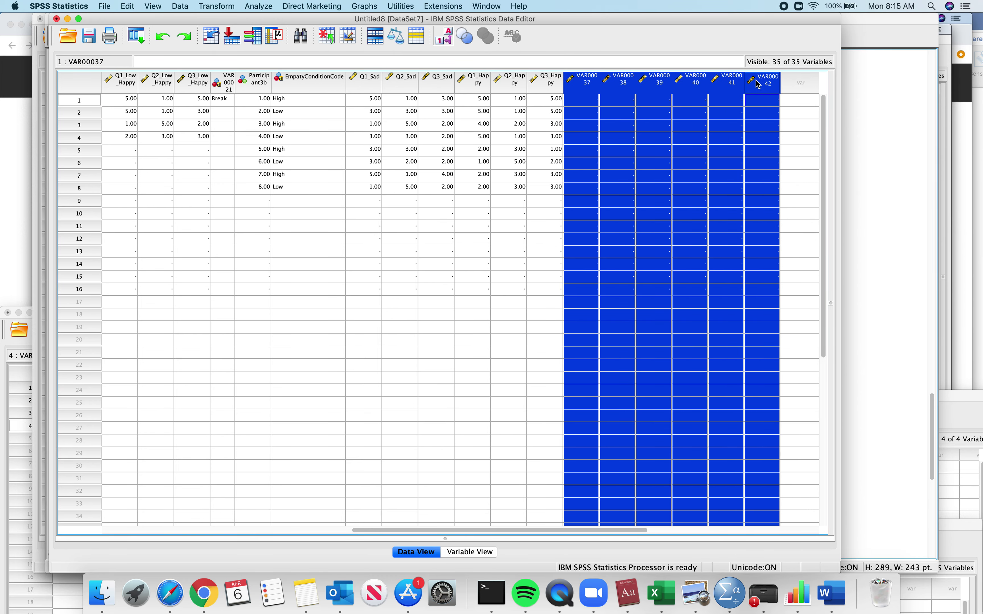
right_click(766, 84)
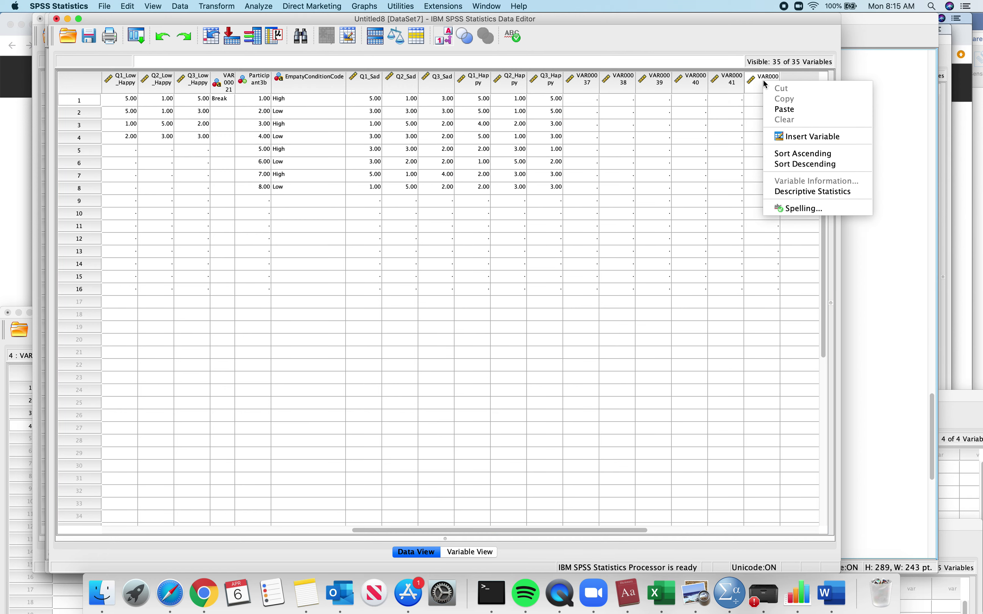
left_click(628, 85)
left_click_drag(585, 86, 781, 86)
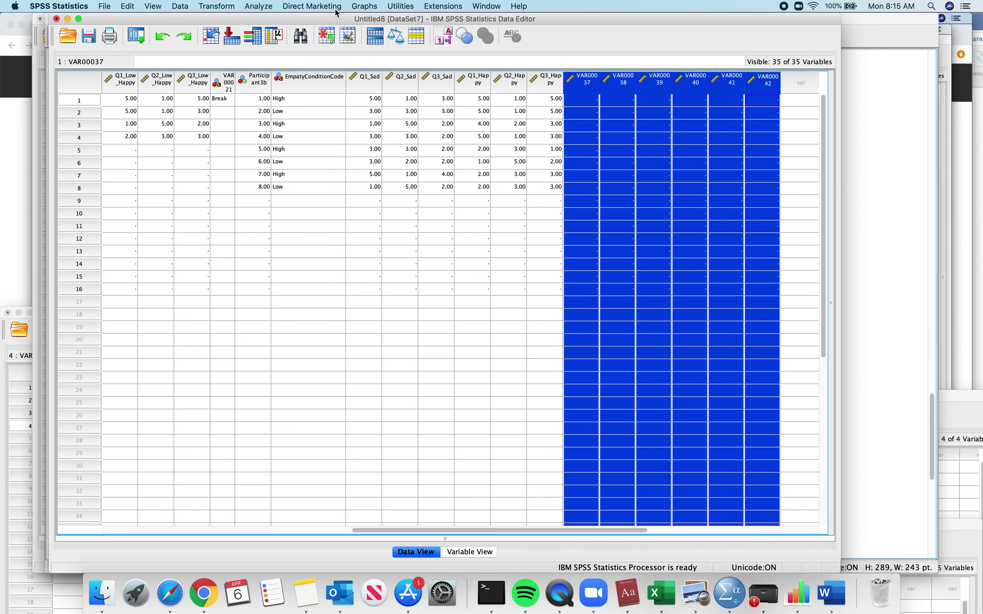
left_click(126, 7)
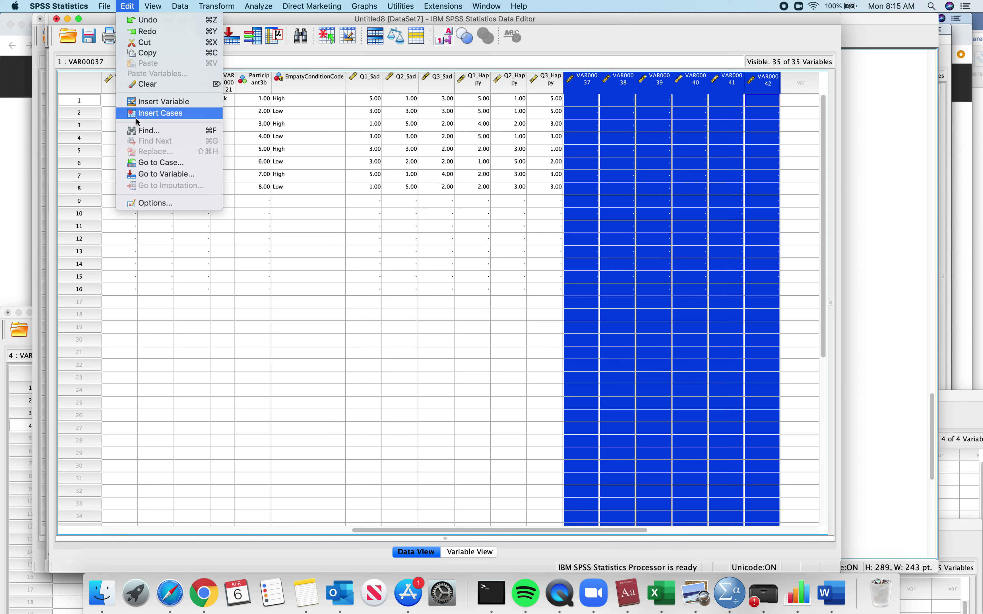
mouse_move(102, 6)
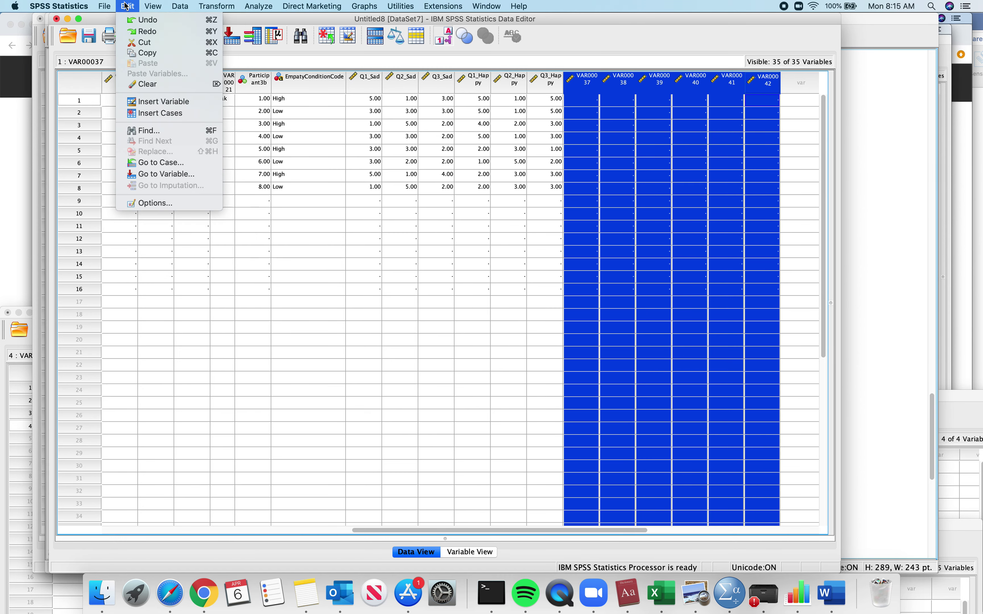
left_click(141, 43)
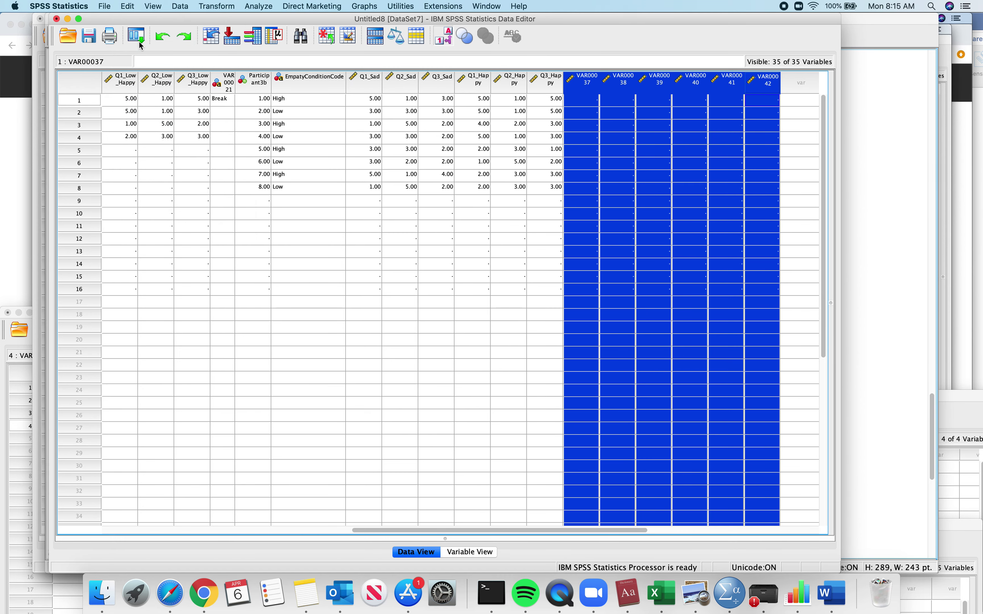
- Compare how the HQ1–HQ3 block, the High/Low Sad/Happy block and the EmpatyConditionCode block arrange participants and conditions
scroll(419, 300, "left", 10)
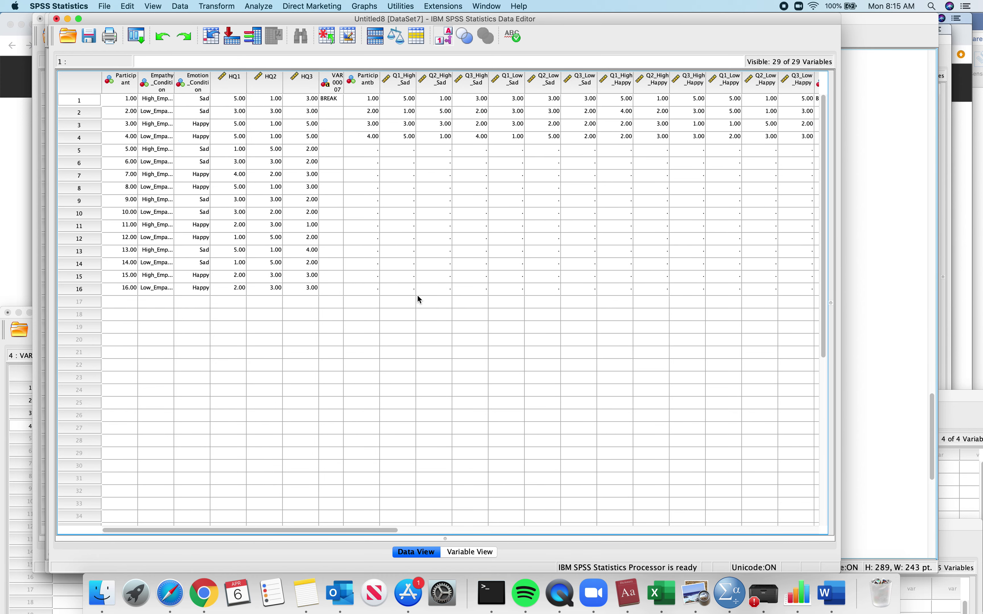
scroll(419, 300, "right", 10)
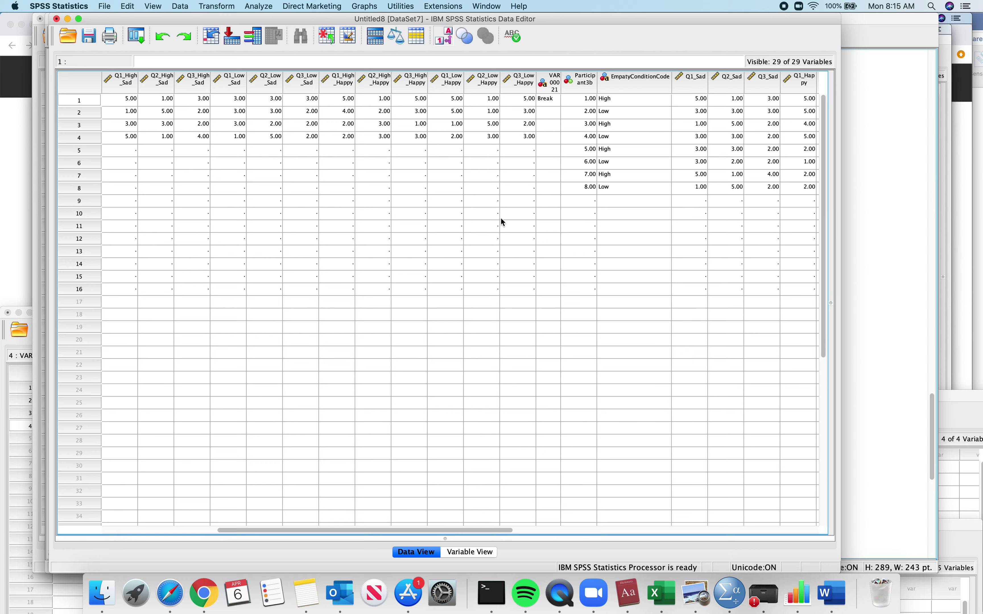
scroll(502, 222, "left", 10)
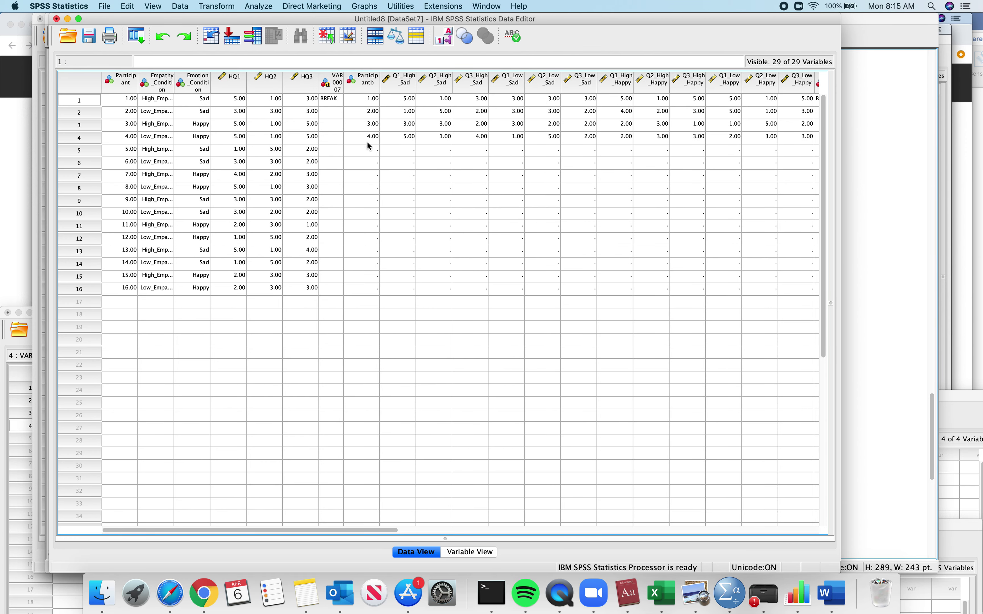
scroll(568, 219, "right", 10)
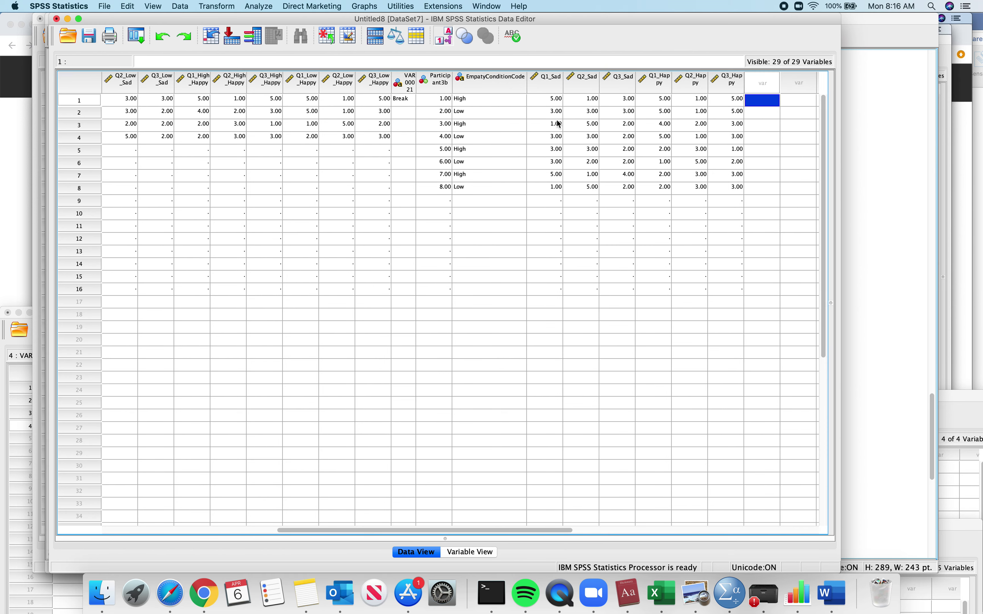
scroll(321, 255, "left", 6)
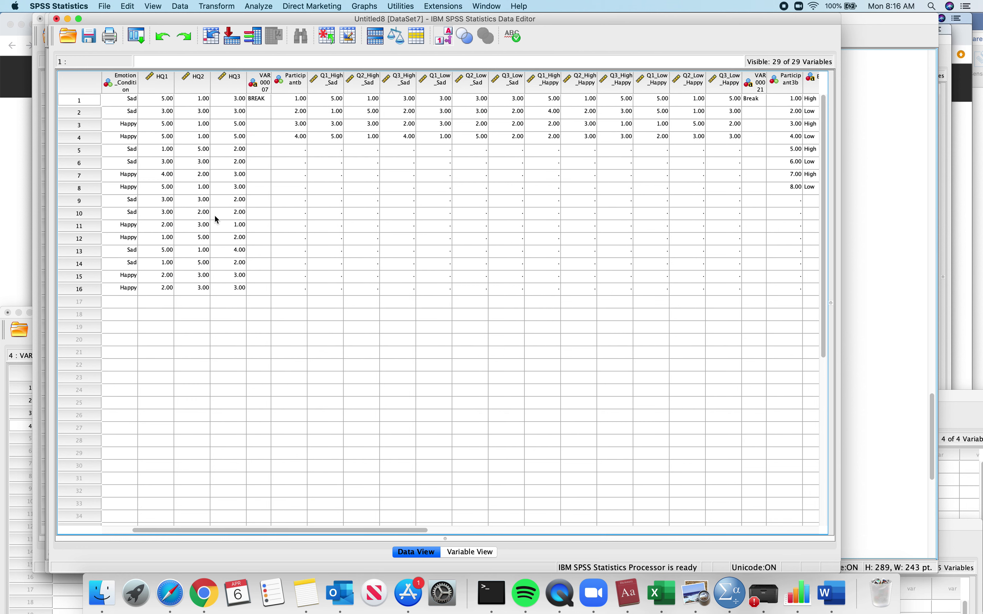
scroll(550, 184, "right", 8)
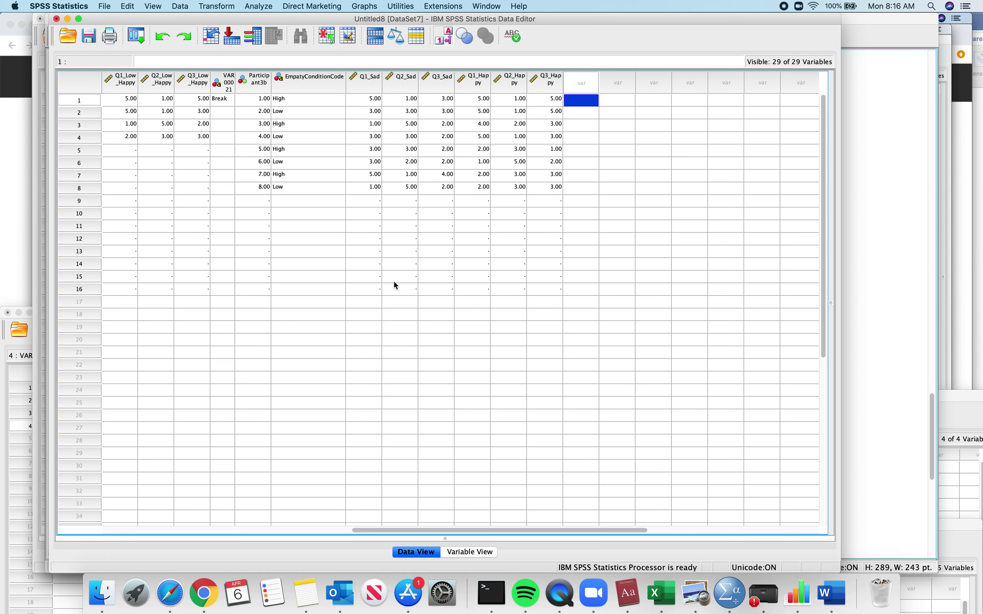
scroll(318, 270, "left", 7)
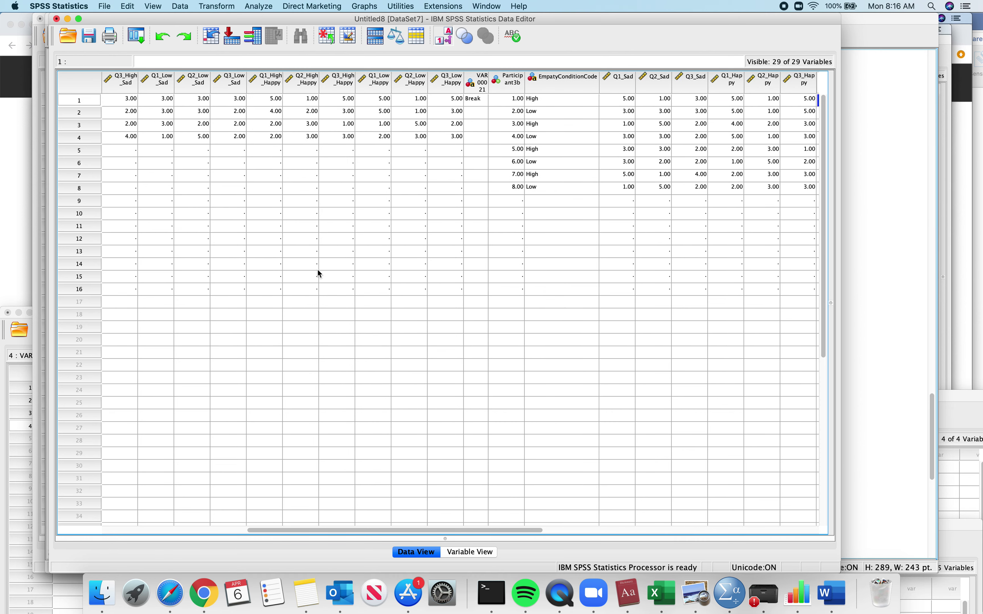
scroll(320, 274, "left", 7)
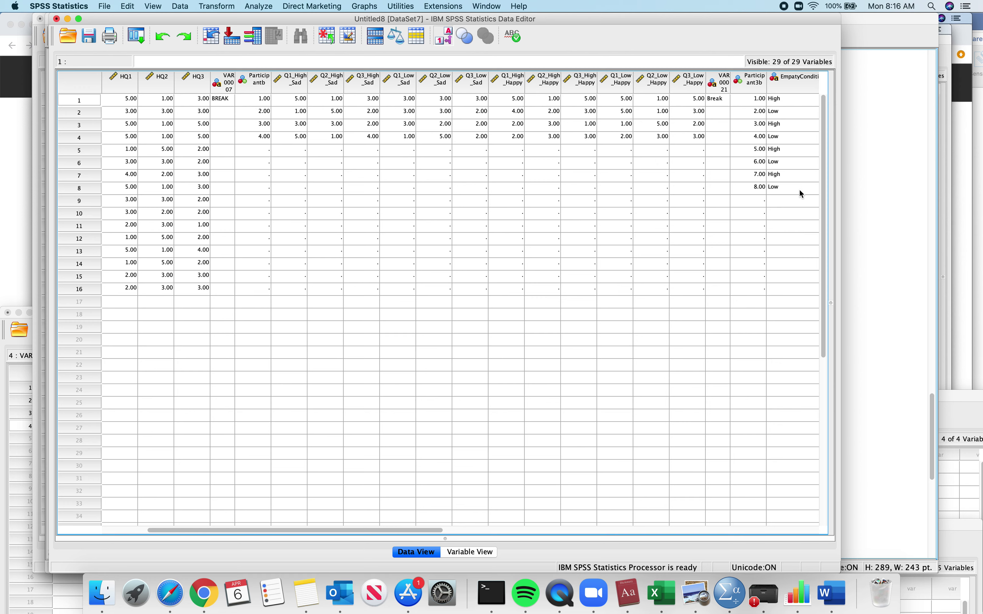
scroll(793, 188, "left", 5)
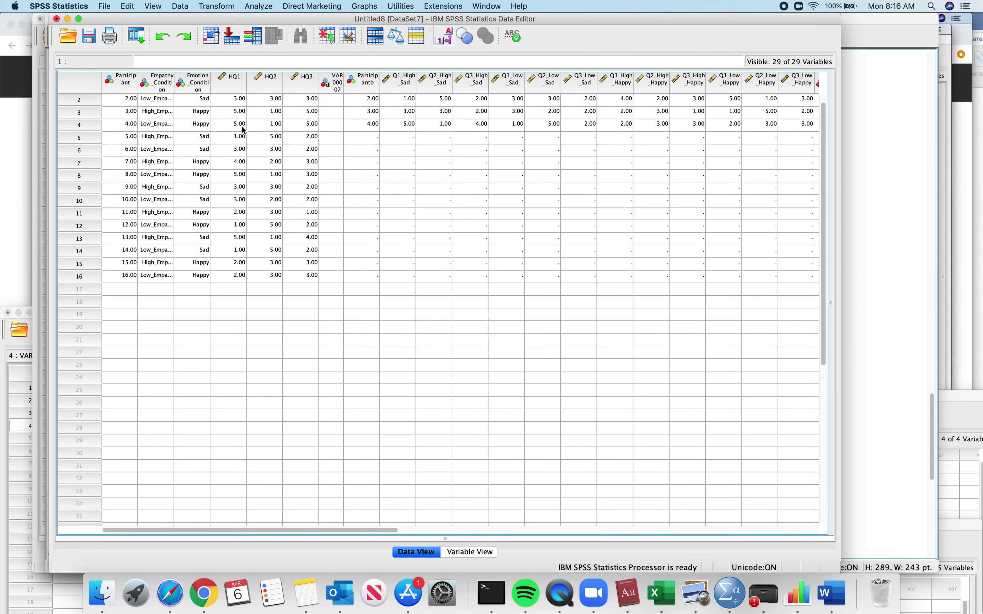
scroll(195, 175, "up", 1)
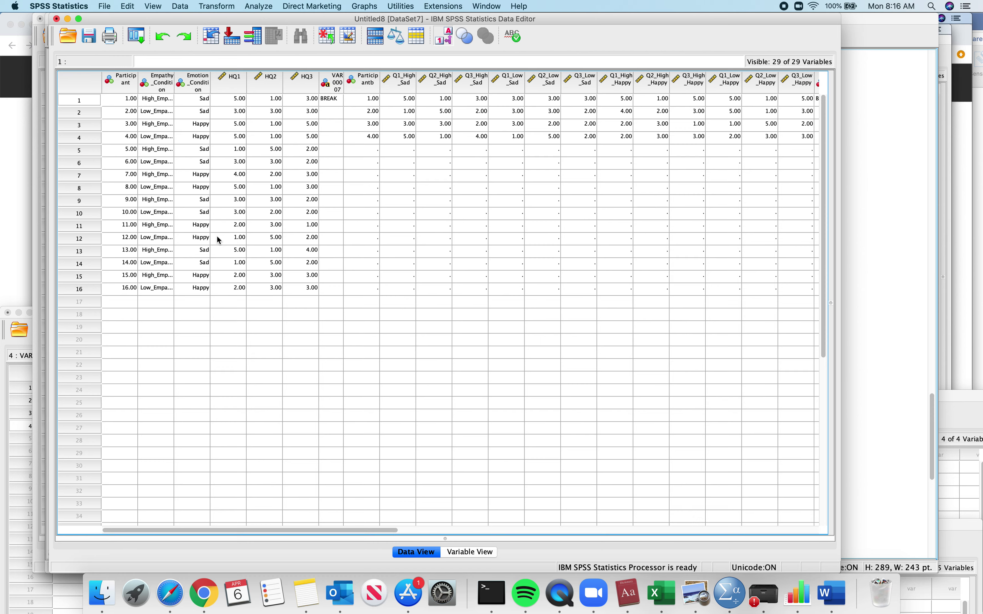
scroll(450, 266, "right", 10)
scroll(450, 266, "left", 8)
scroll(450, 265, "down", 1)
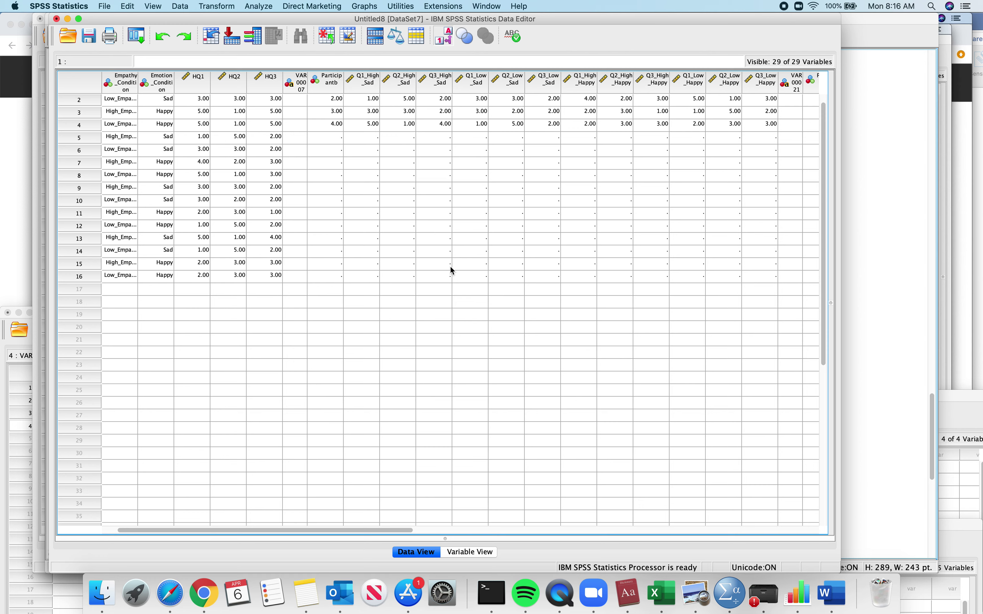
scroll(461, 249, "up", 1)
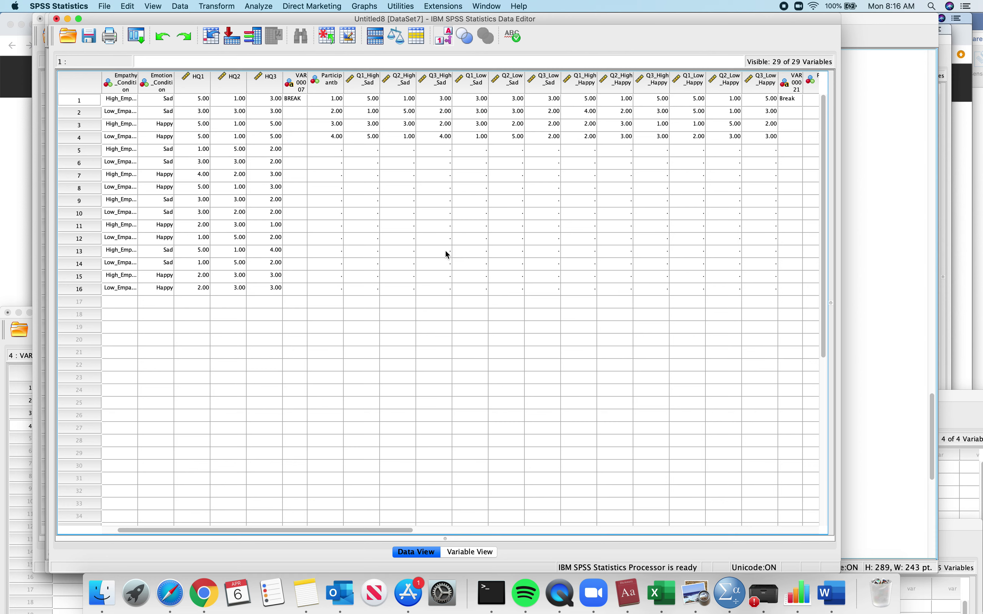
scroll(417, 255, "left", 1)
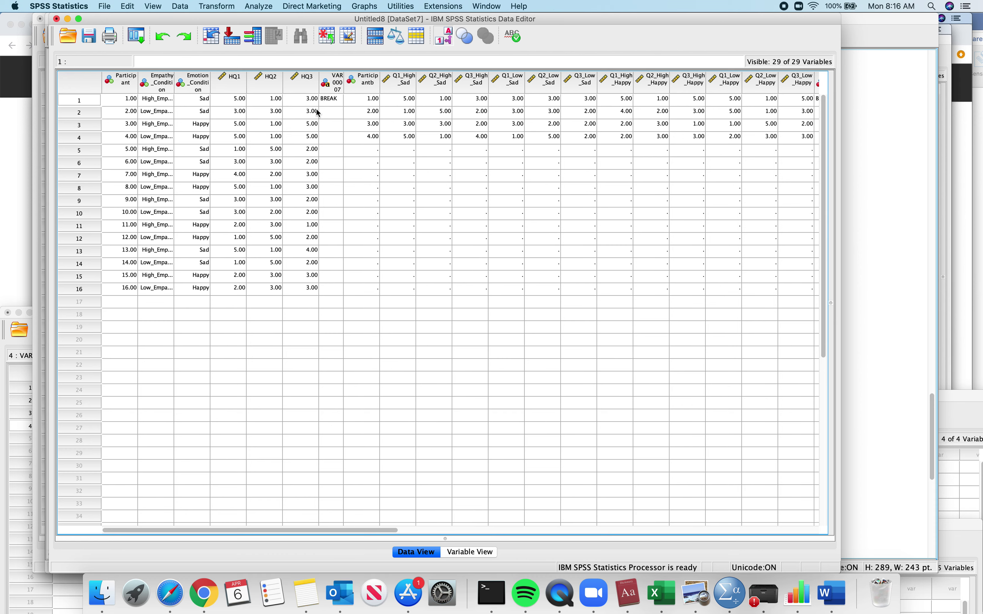
left_click(260, 6)
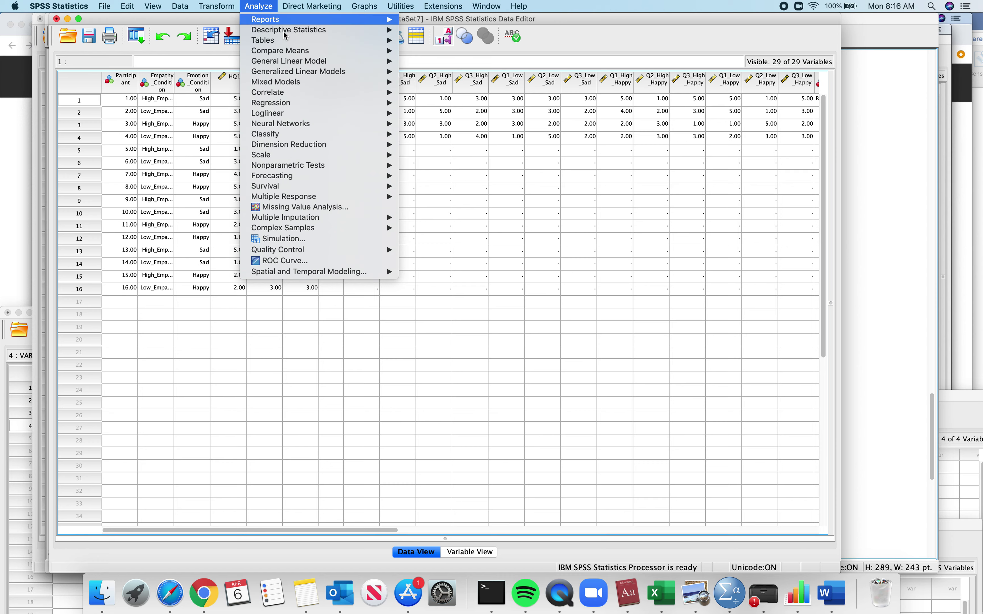
left_click(458, 238)
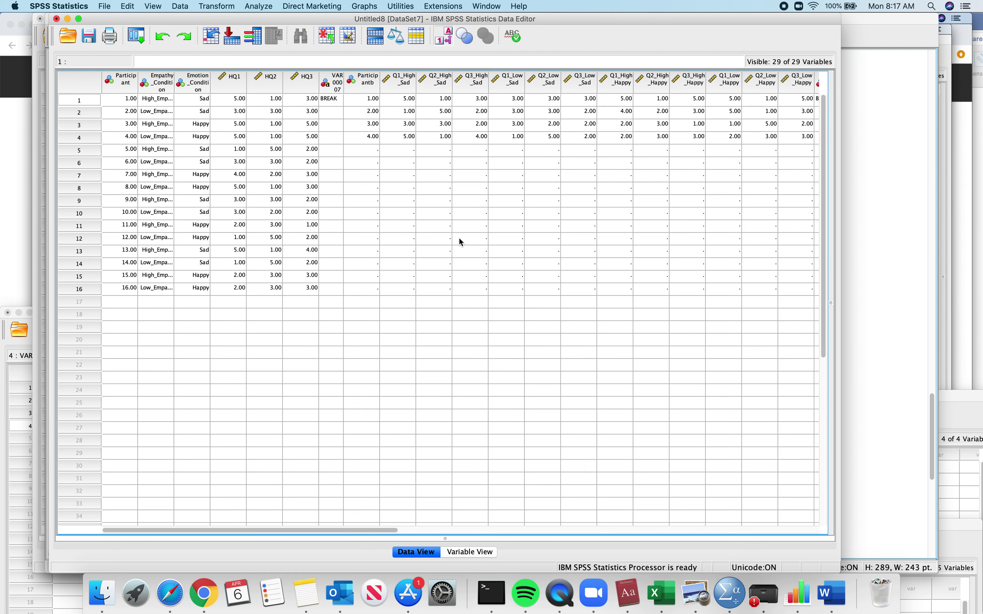
- Switch to the Word document and add the lines "1, 2, 3, 4, 5" and "5,4,3,2,1" below the questionnaire items
left_click(831, 593)
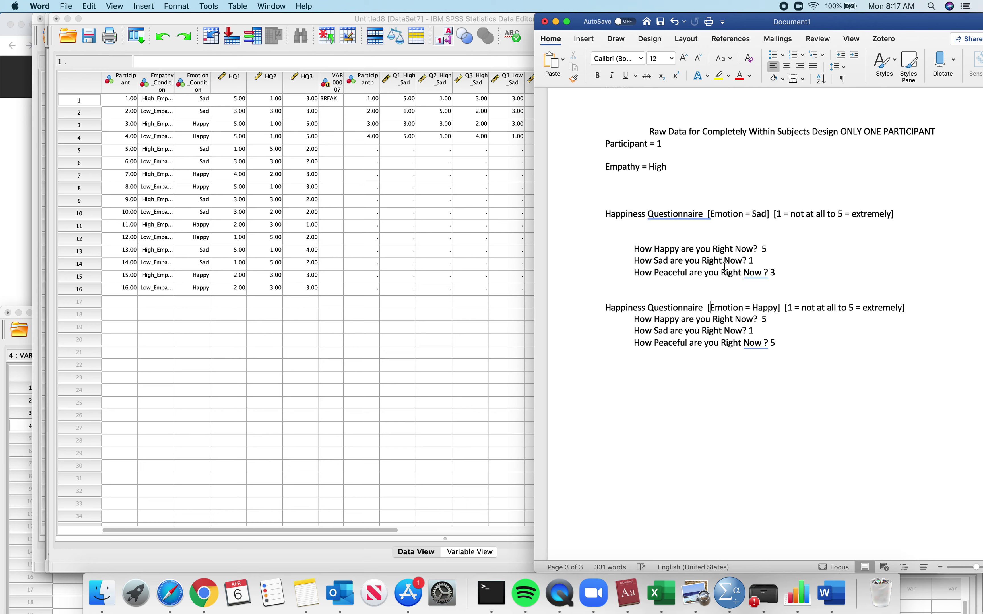
left_click(788, 341)
key("Return")
key("Return")
key("Return")
key("Return")
type("1, 2, 3, ")
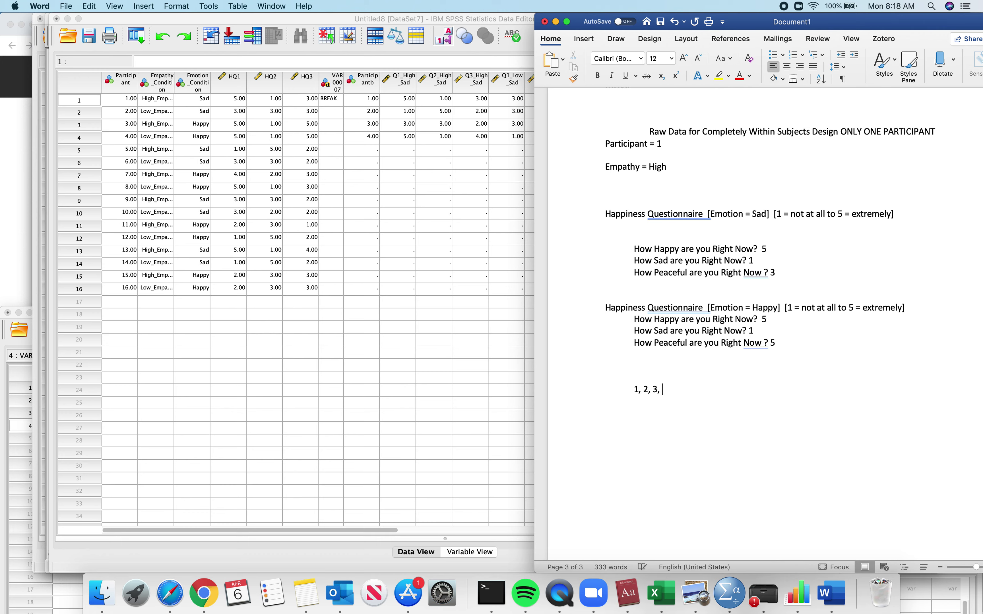
type("4, 5")
key("Return")
type("5,4,3,2,1,")
key("BackSpace")
- Add the heading "Rever_Scoring Algorithm." a few lines below the two number sequences
key("Return")
key("Return")
key("Return")
type("Rever")
type("sed")
key("BackSpace")
key("BackSpace")
key("BackSpace")
type("_Scoring Alog")
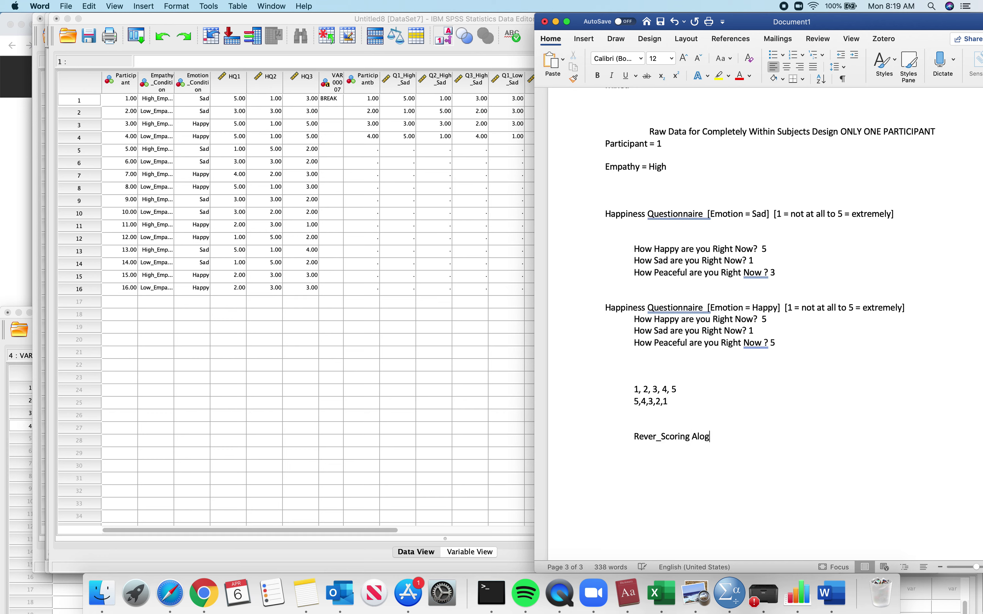
key("BackSpace")
type("gorithm.")
- Write the formula line "Score – [highest number on your scale + 1]" under the algorithm heading
key("Return")
key("Return")
type("H")
key("BackSpace")
type("Score - hi")
key("BackSpace")
key("BackSpace")
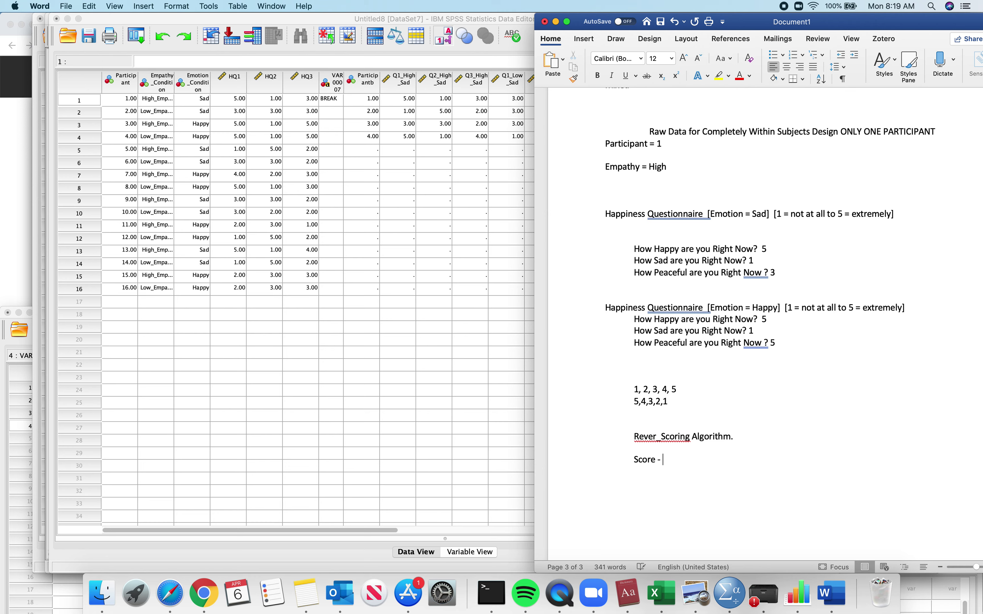
type("[highest number on your scal")
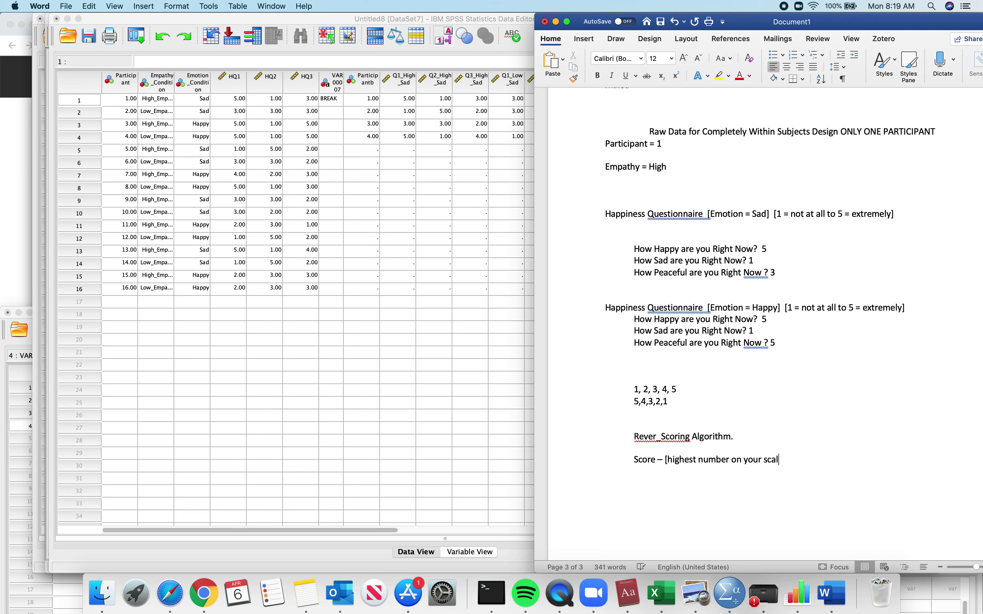
type("e + 1]")
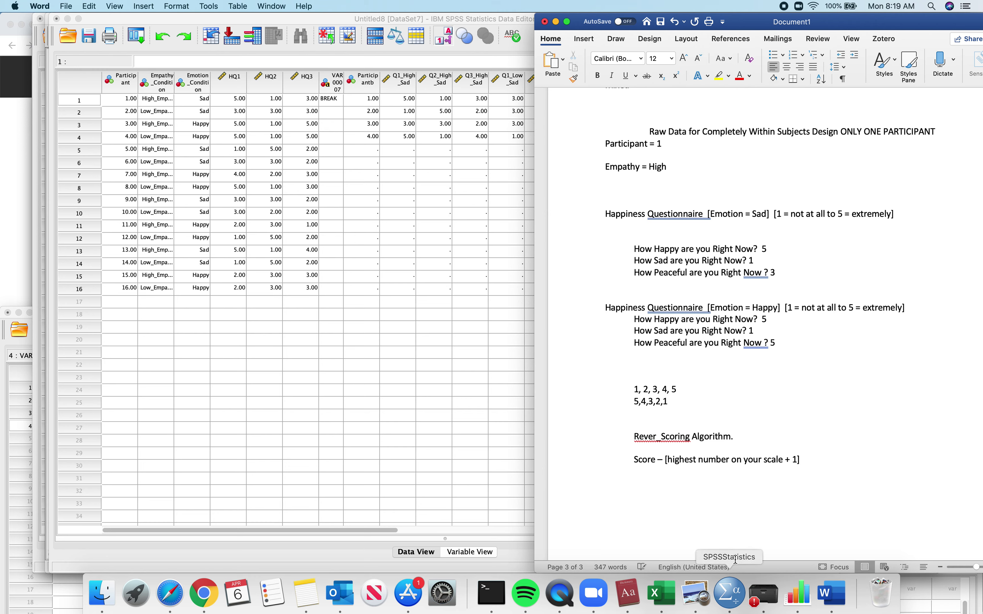
- Reorder the formula to "[highest number on your scale + 1]-Score" and correct the heading to "Reverse_Scoring Algorithm."
left_click_drag(664, 459, 623, 457)
key("BackSpace")
left_click(826, 461)
type("-")
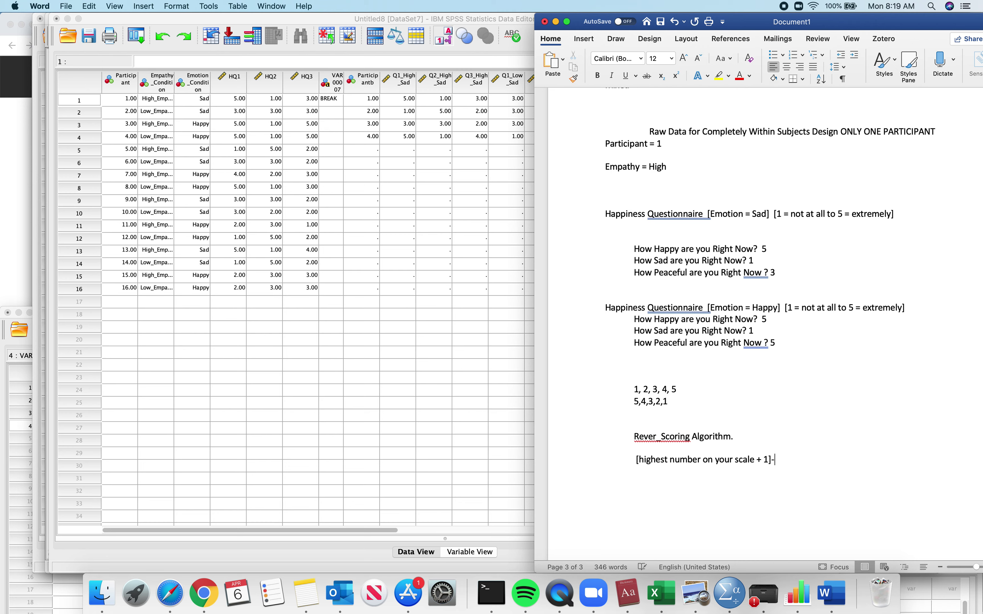
type("Score")
left_click(661, 441)
type("se")
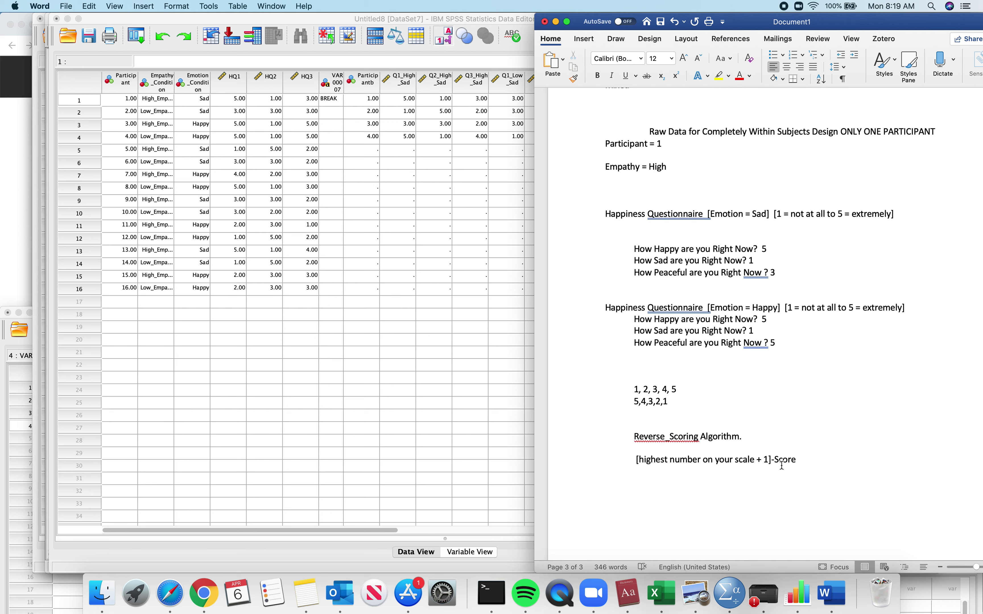
- Add the worked examples "5+1 = 6", "6-1 = 5" and "6-2 = 4" on separate lines below the formula
left_click(816, 467)
key("Return")
type("5+1 = 6")
key("Return")
type("6-1 = 5")
key("Return")
key("Return")
type("6-2 = 4")
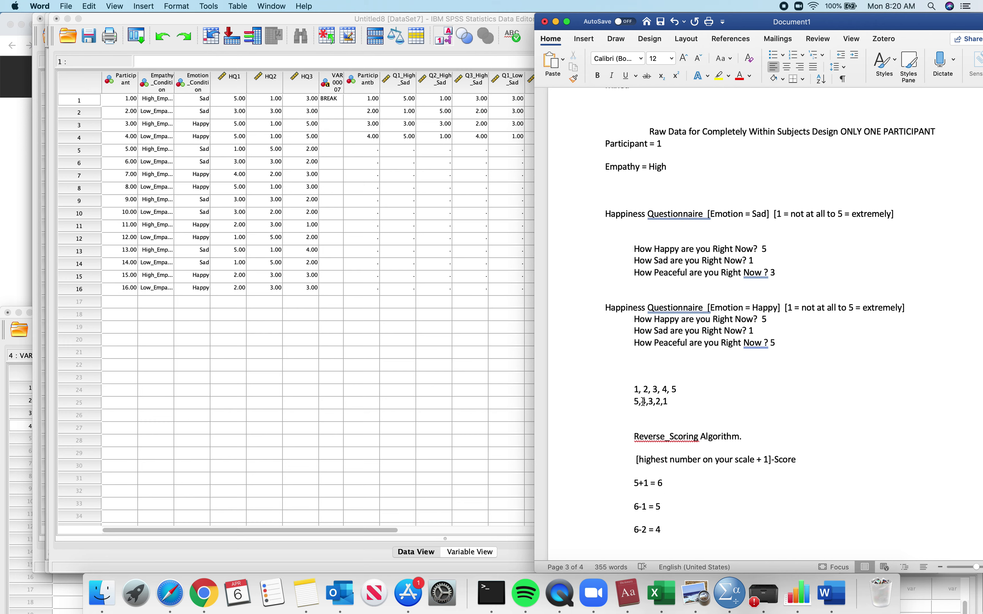
- Complete the worked examples with the lines "6-4= 2", "6-5 = 1" and "6-3 = 3"
key("Return")
type("6-4= 2")
key("Return")
type("6-5 = 1")
key("Return")
type("6-3 = 3")
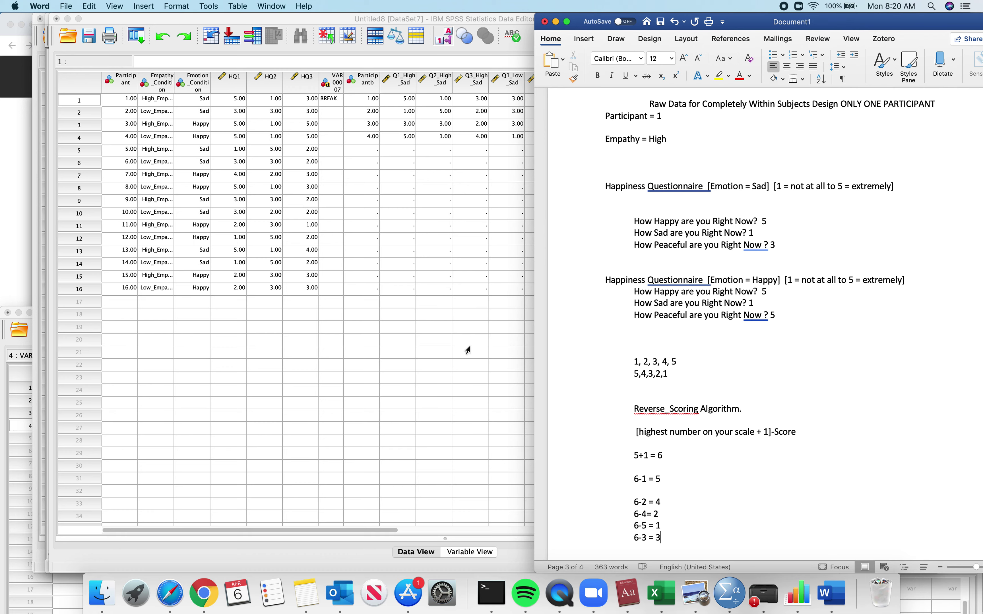
- Switch back to the SPSS dataset and start a Compute Variable transformation with the target variable Reverse_Score_Sadness_Btwn
left_click(374, 255)
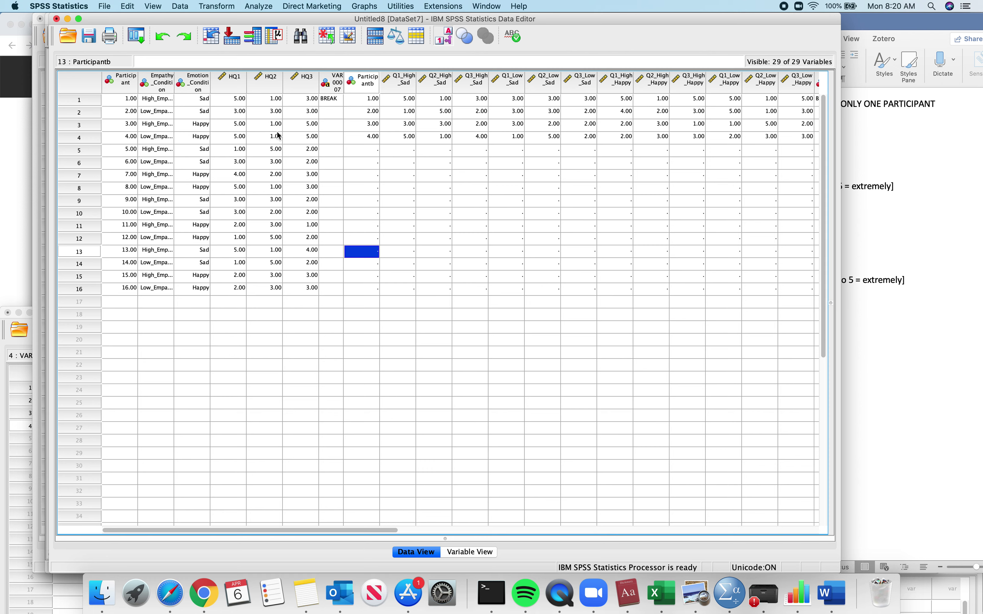
left_click(216, 6)
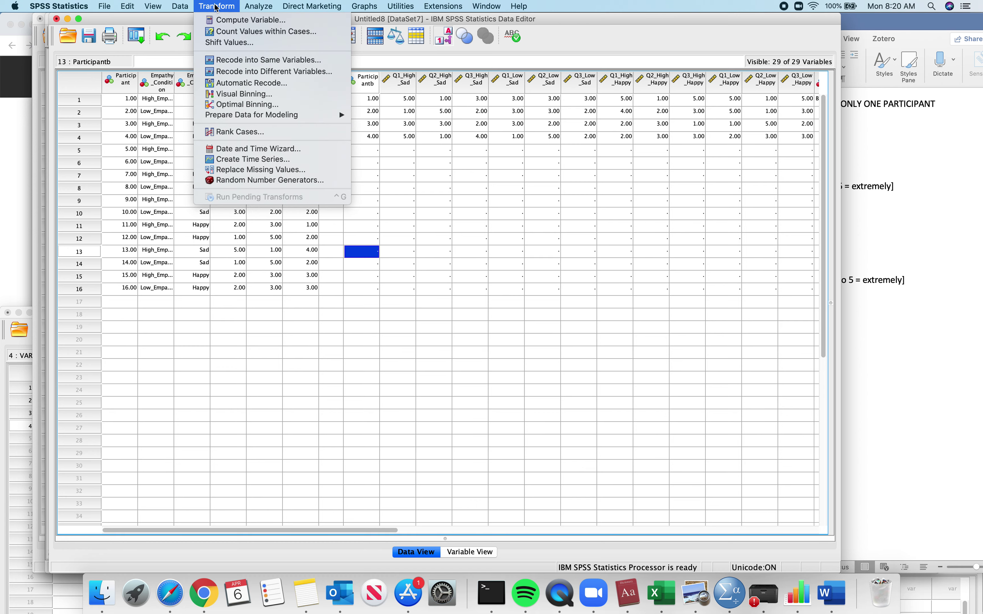
left_click(222, 20)
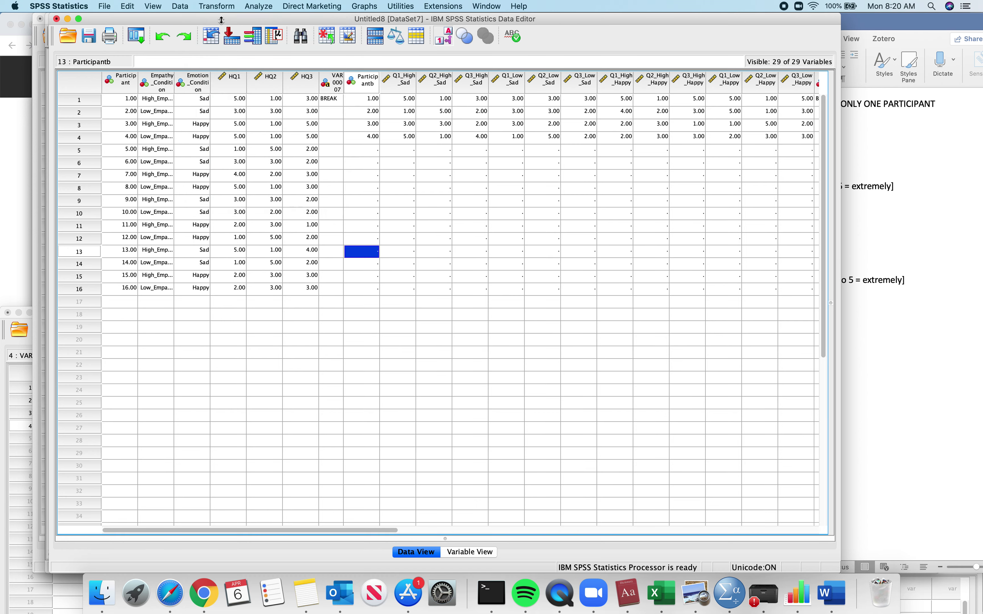
type("R")
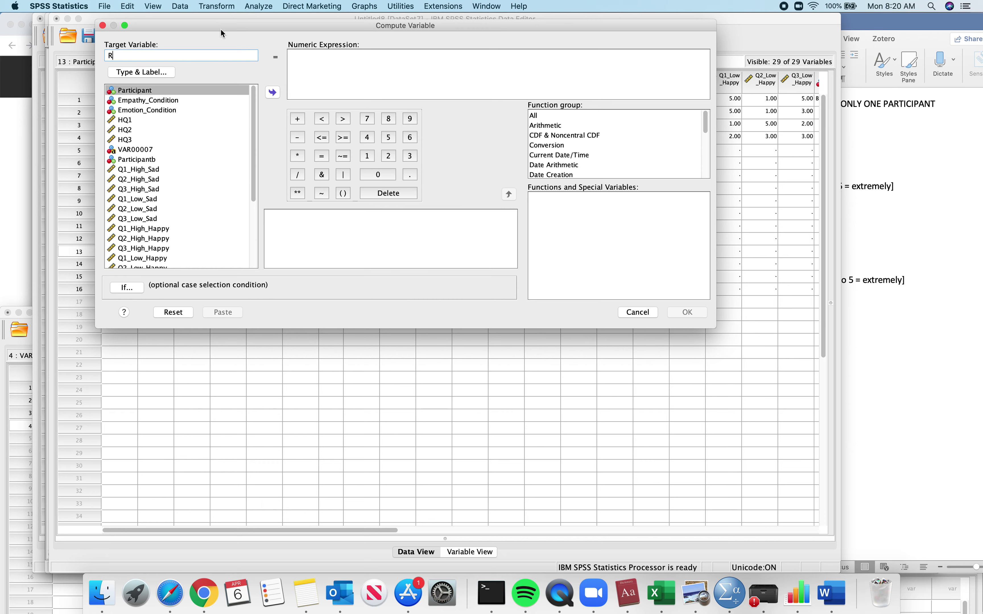
type("everse_Score_Sadness_Btwn")
left_click(208, 147)
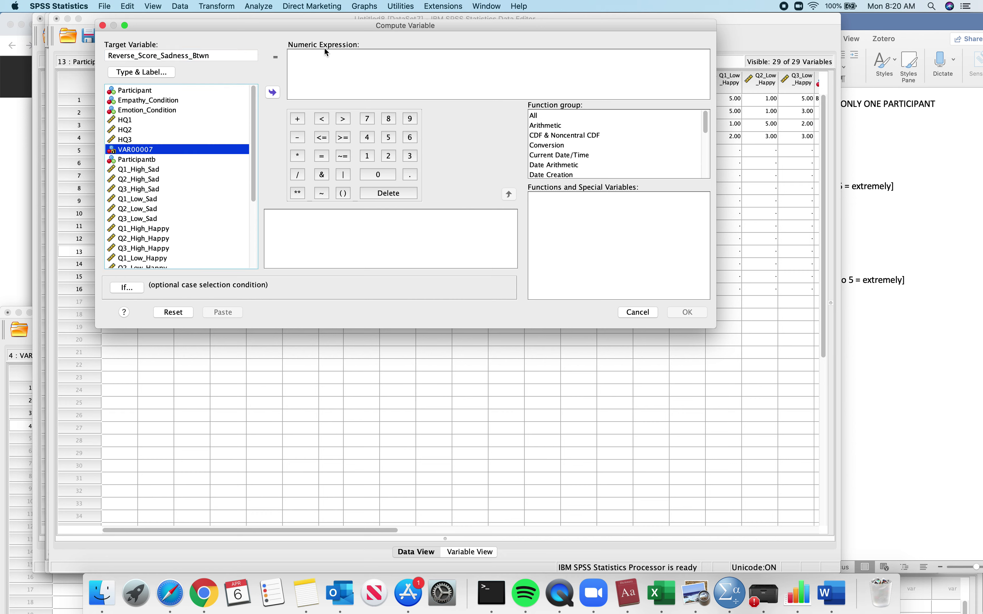
- Compute the target variable from the expression 6-HQ2 and return from the output to the data
left_click(316, 58)
type("6-")
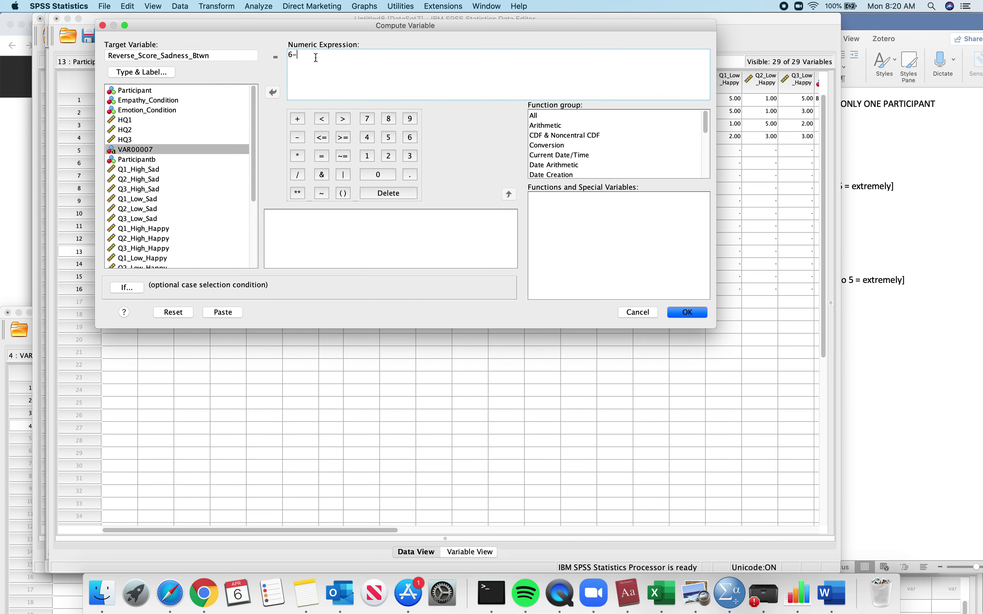
left_click(134, 130)
left_click(277, 93)
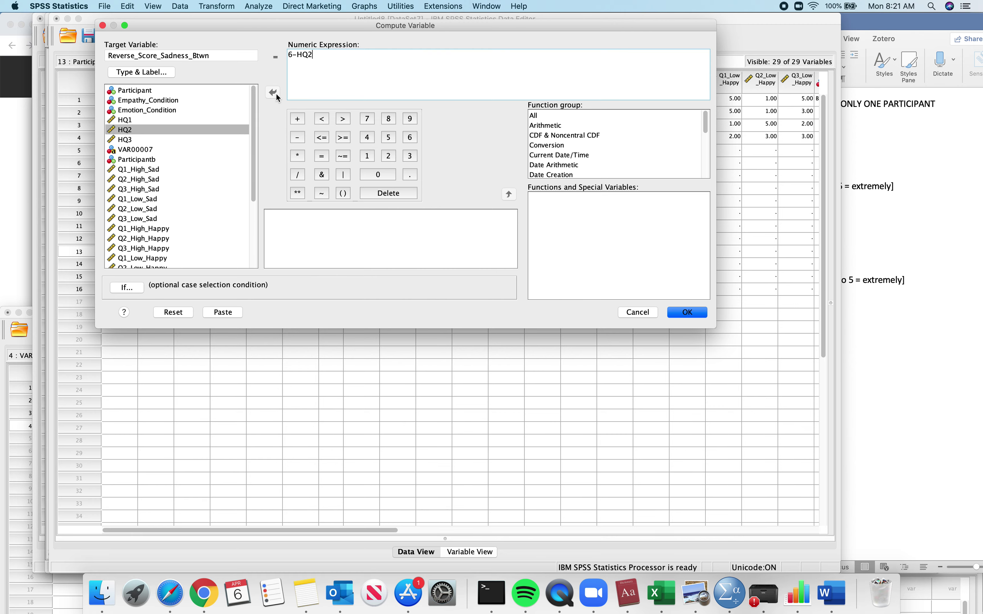
left_click(677, 315)
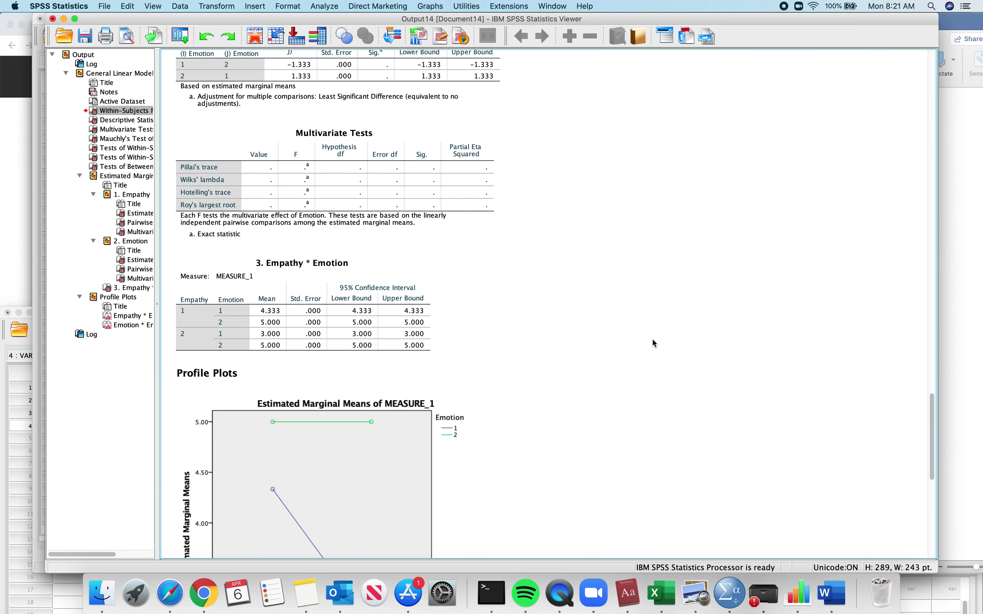
left_click(53, 20)
left_click(578, 320)
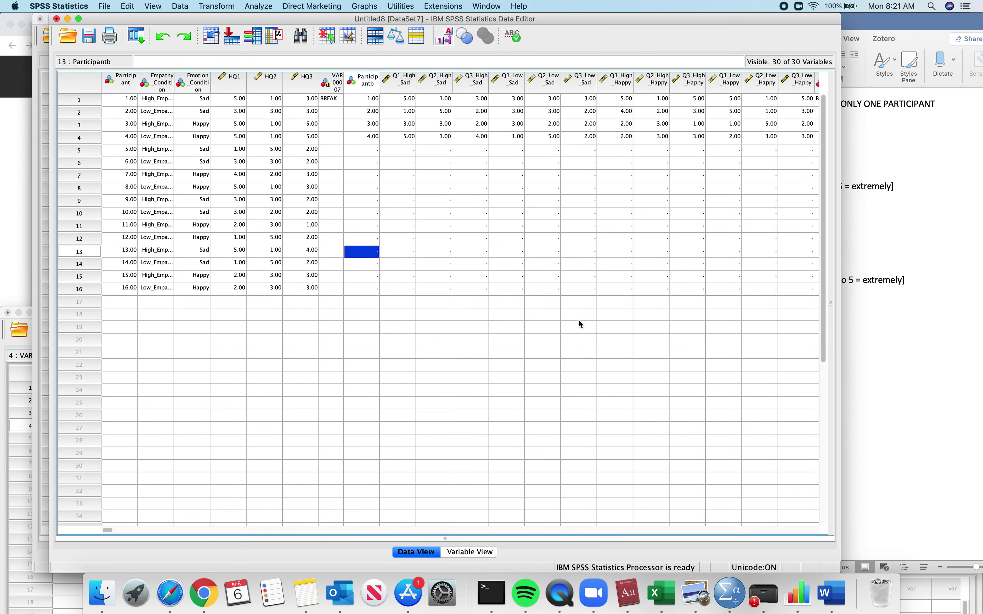
- Move the Reverse_Score_Sadness_Btwn column between HQ2 and HQ3
scroll(607, 241, "right", 10)
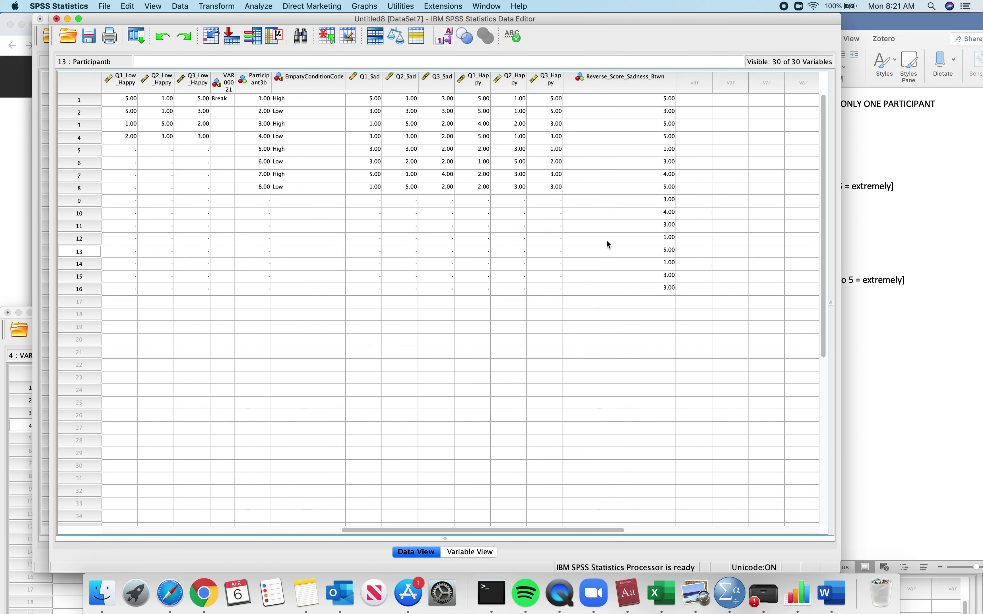
left_click(521, 87)
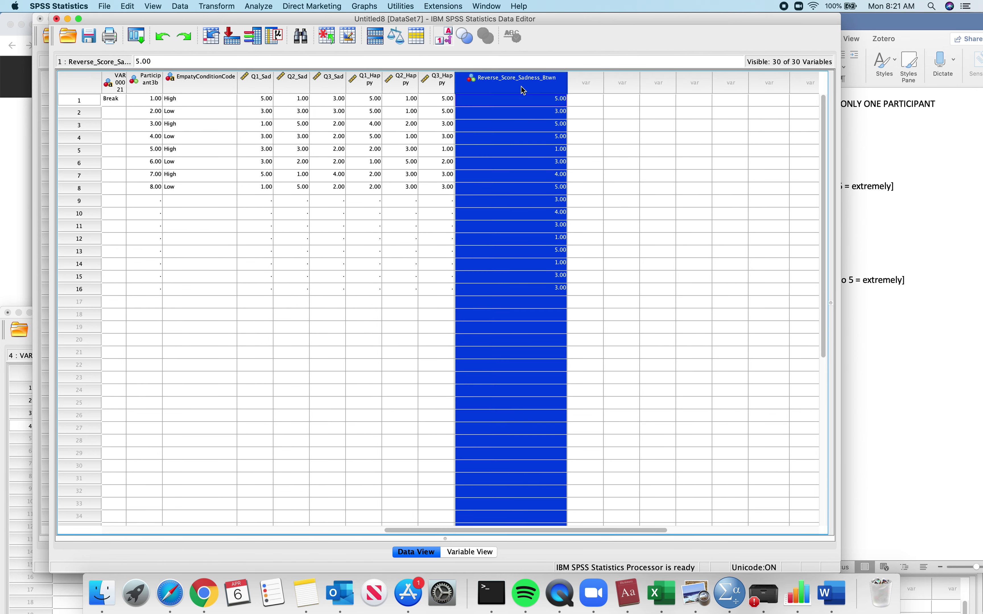
mouse_move(524, 87)
left_mouse_down()
mouse_move(110, 86)
mouse_move(254, 85)
left_mouse_up()
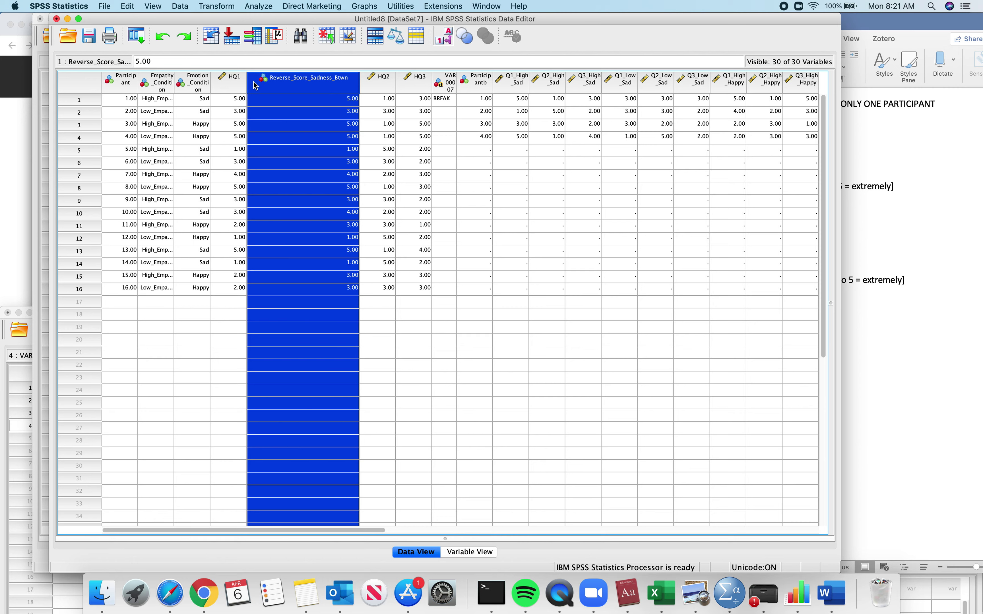
left_click(382, 79)
left_click_drag(381, 80, 286, 83)
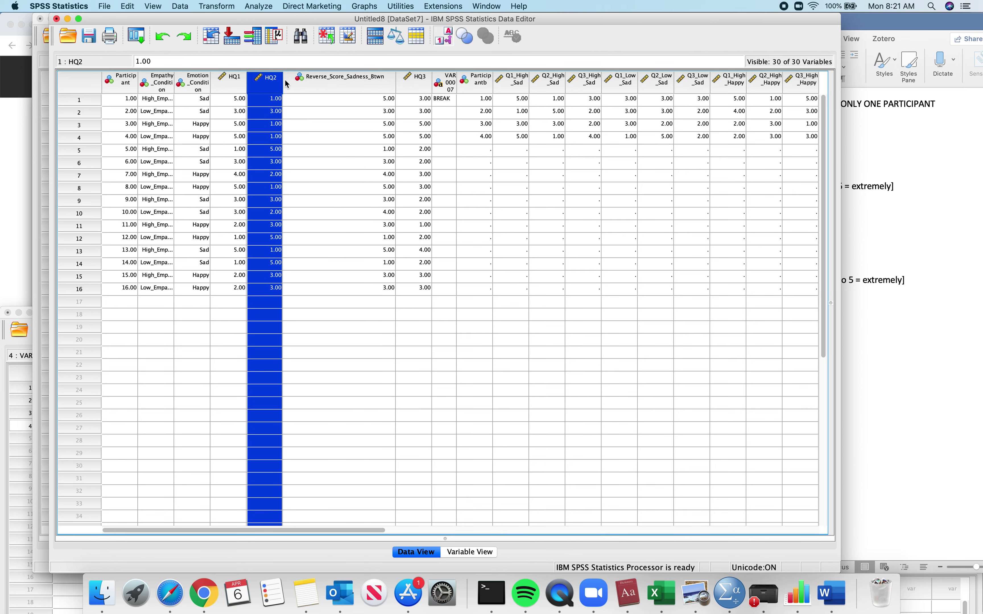
left_click(332, 110)
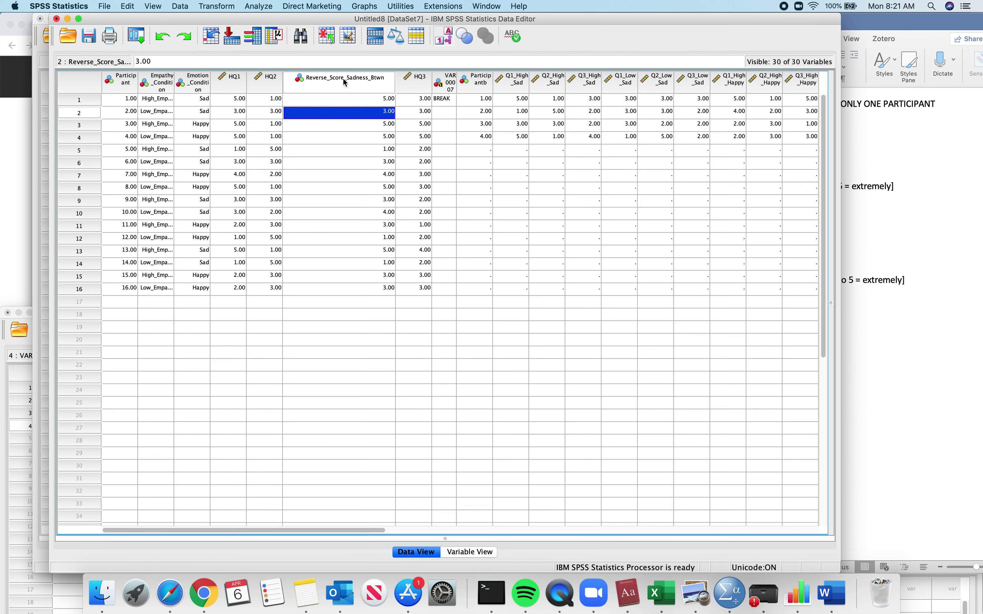
- Set the measurement level of Reverse_Score_Sadness_Btwn to Scale and return to the first columns of the data
left_click(338, 87)
double_click(338, 87)
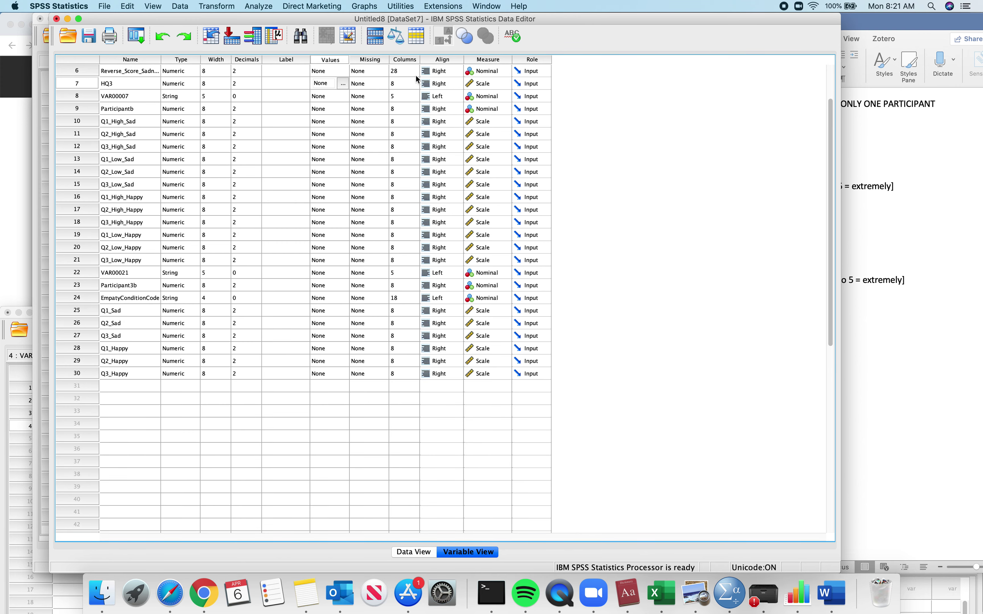
left_click(487, 71)
left_click(483, 54)
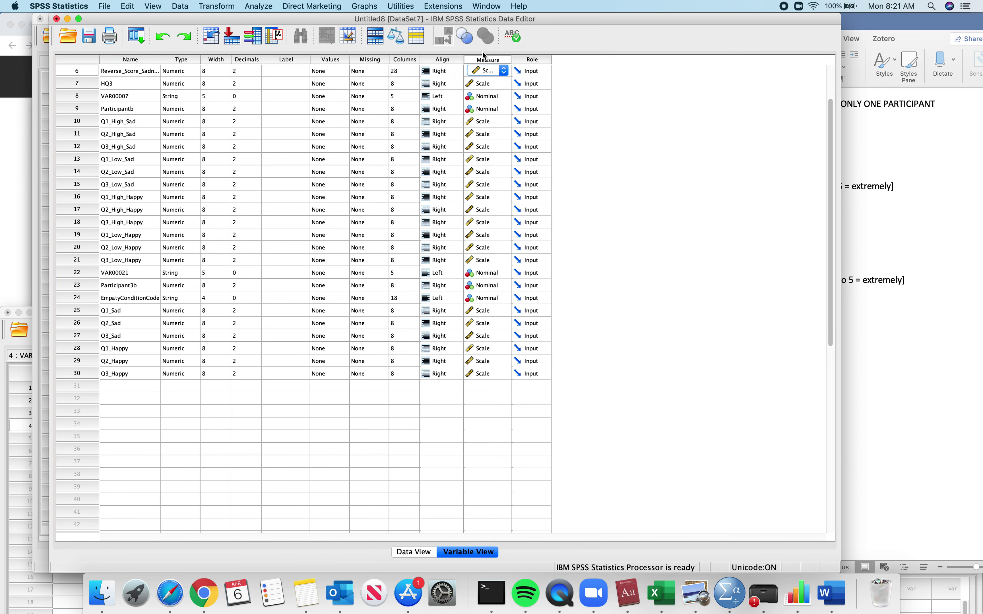
left_click(144, 81)
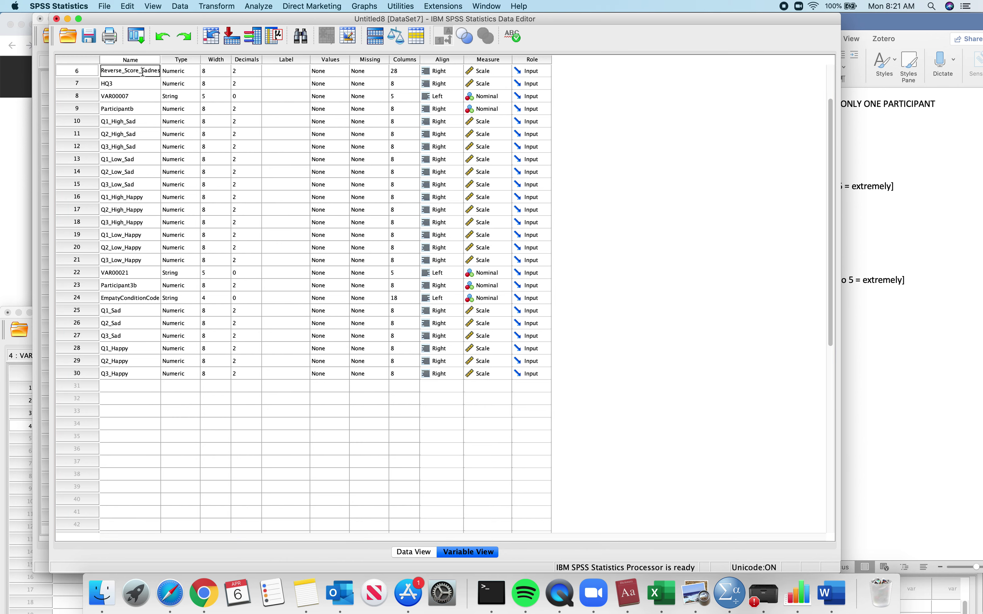
double_click(77, 71)
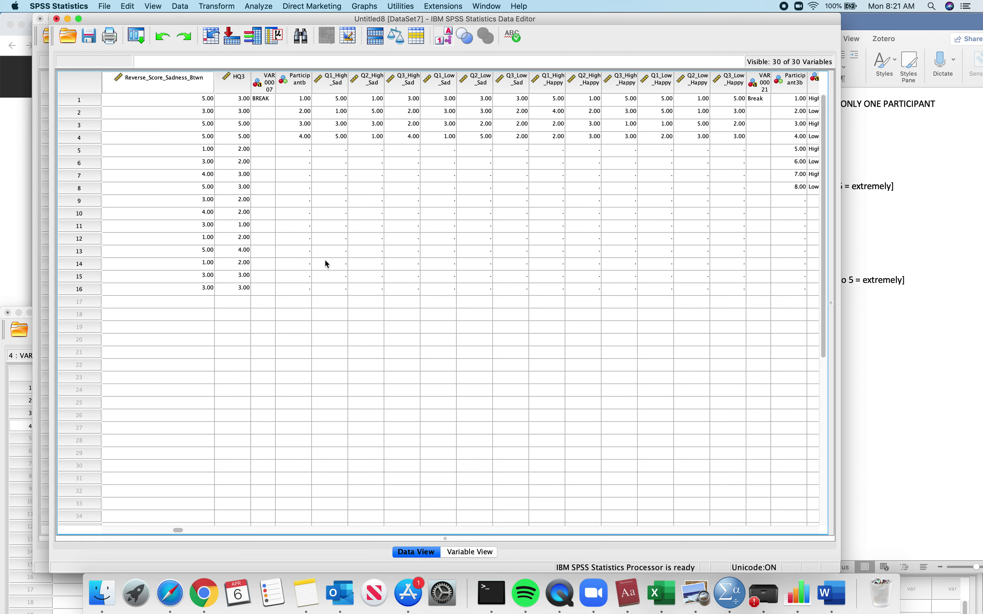
scroll(309, 198, "left", 5)
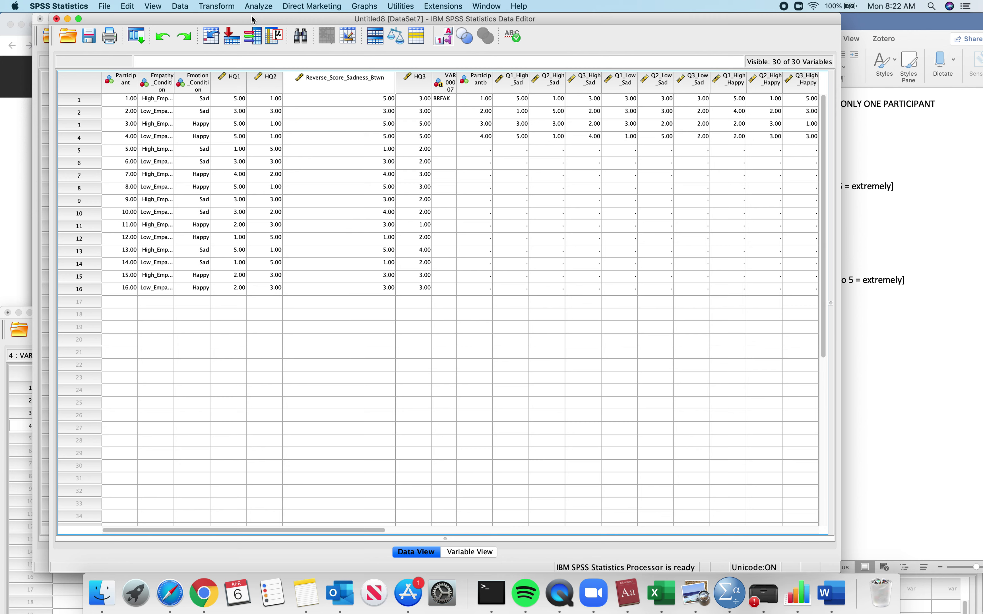
- Start a Compute Variable transformation with the target variable Mean_Happiness_Score and clear the old numeric expression
left_click(216, 6)
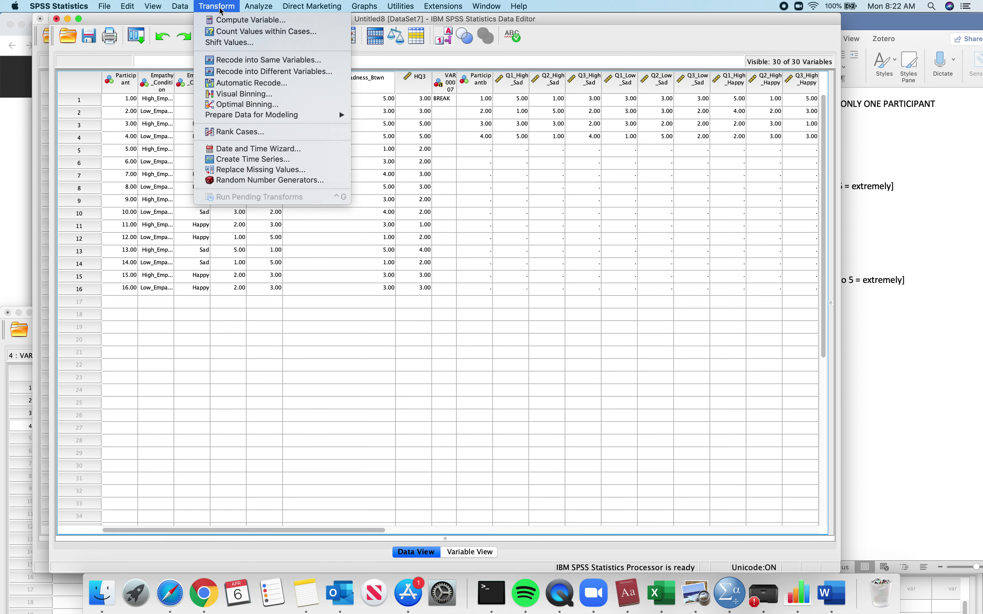
left_click(219, 22)
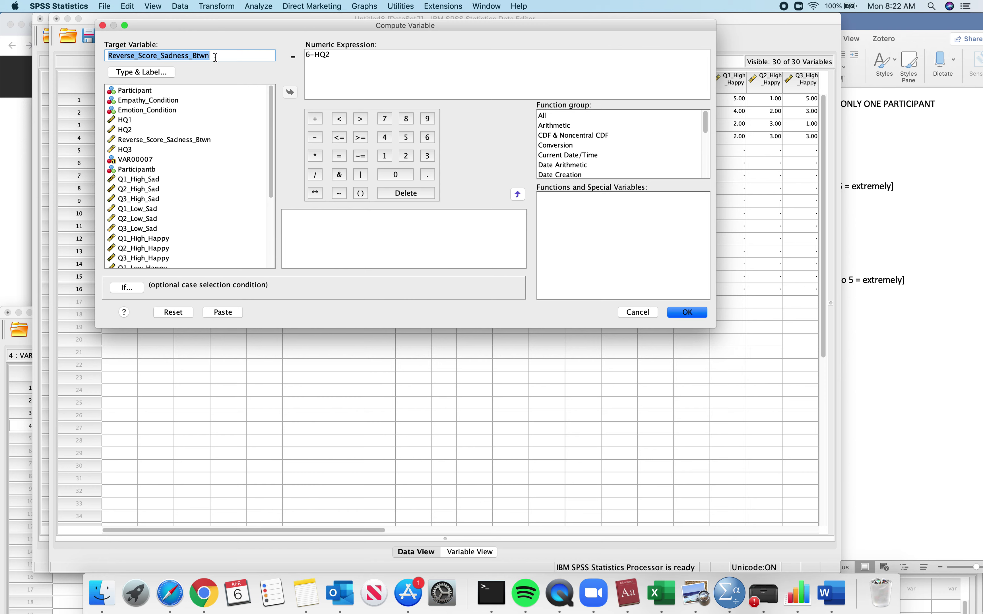
type("Mean")
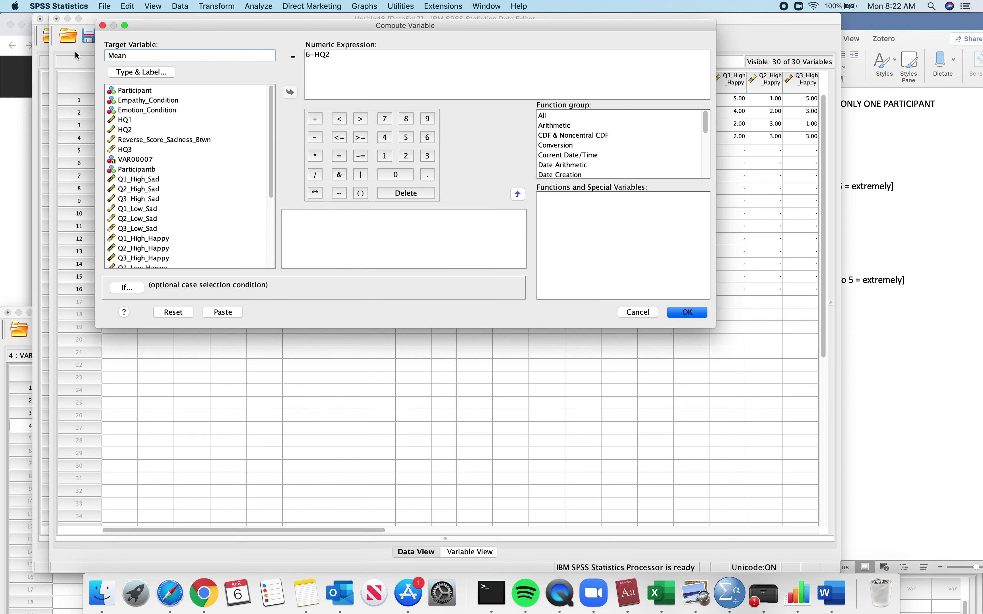
type("_Happiness_Score")
left_click_drag(310, 72, 285, 53)
key("BackSpace")
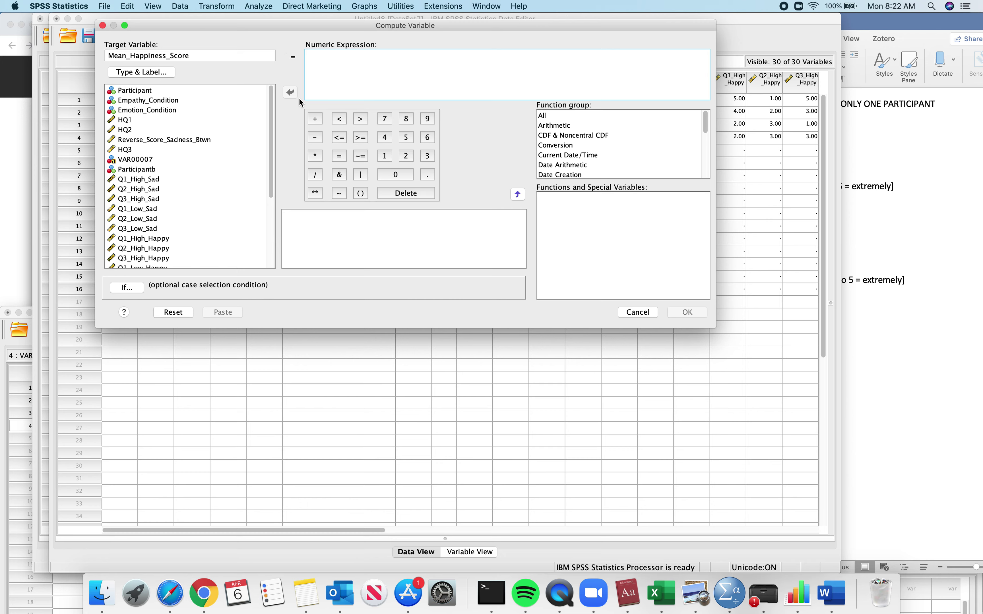
- Enter MEAN as the numeric expression and find the Mean function in the Statistical function group
type("MEAN")
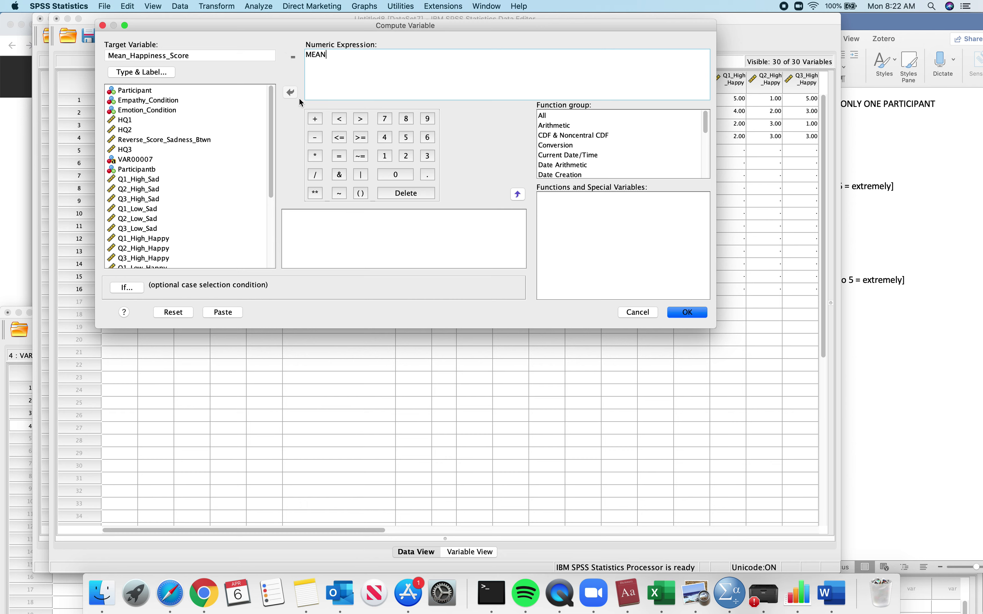
left_click(558, 126)
scroll(578, 241, "down", 5)
scroll(579, 241, "up", 5)
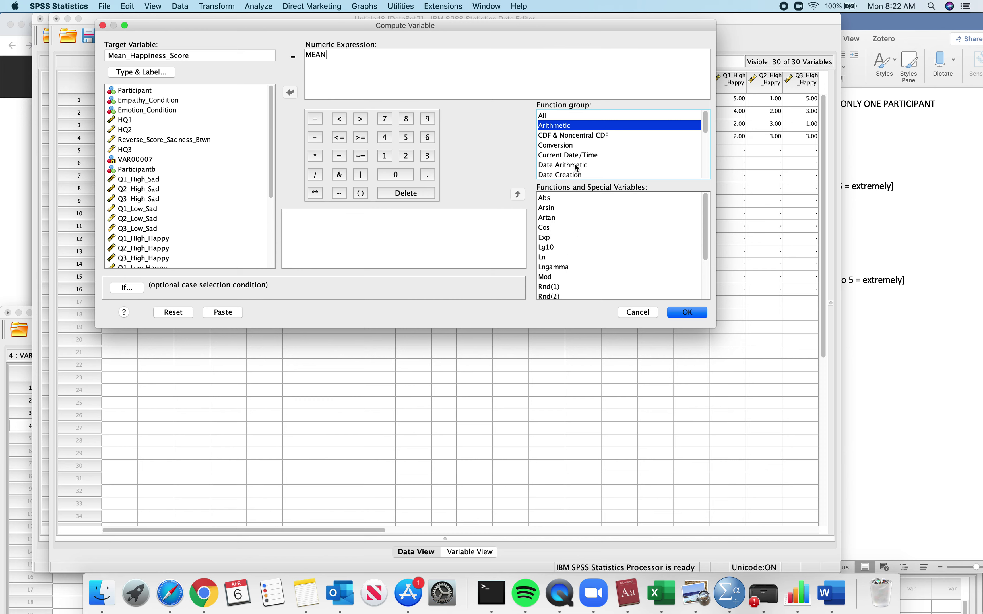
scroll(576, 166, "down", 5)
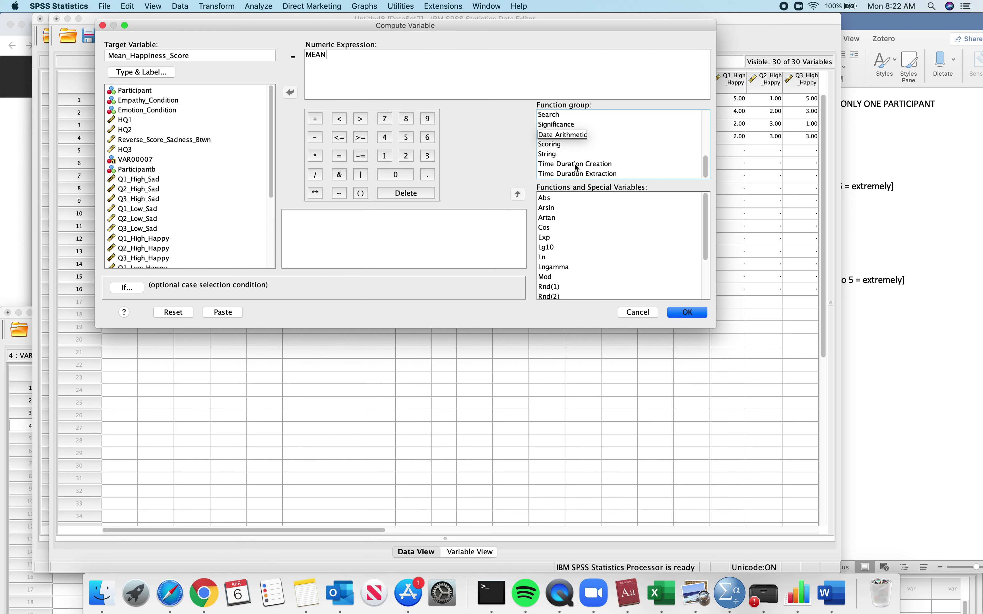
left_click(587, 135)
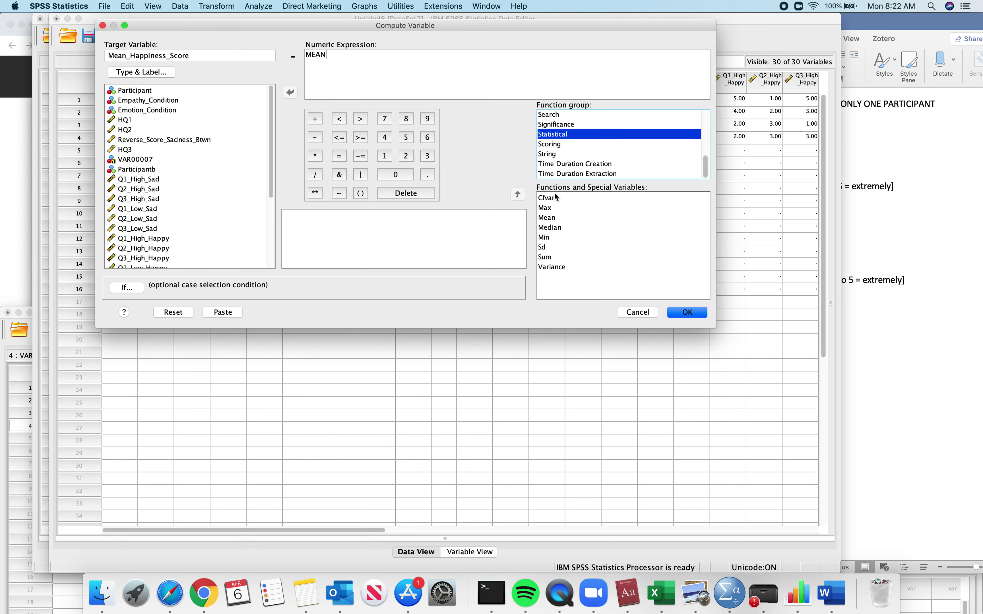
left_click(549, 218)
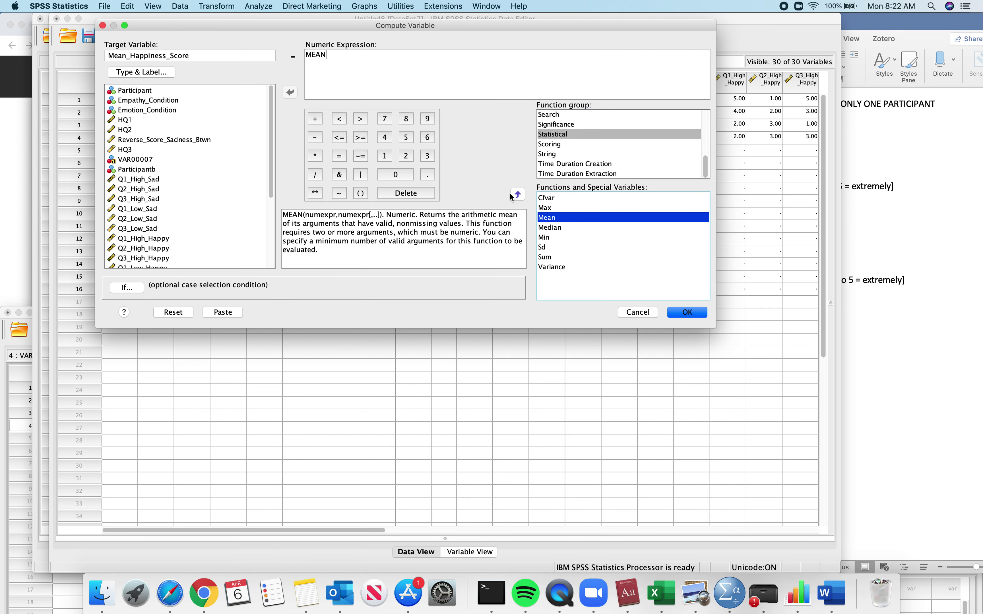
- Replace the hand-entered MEAN text with the built-in Mean function from the Statistical group
left_click(325, 54)
double_click(324, 54)
key("BackSpace")
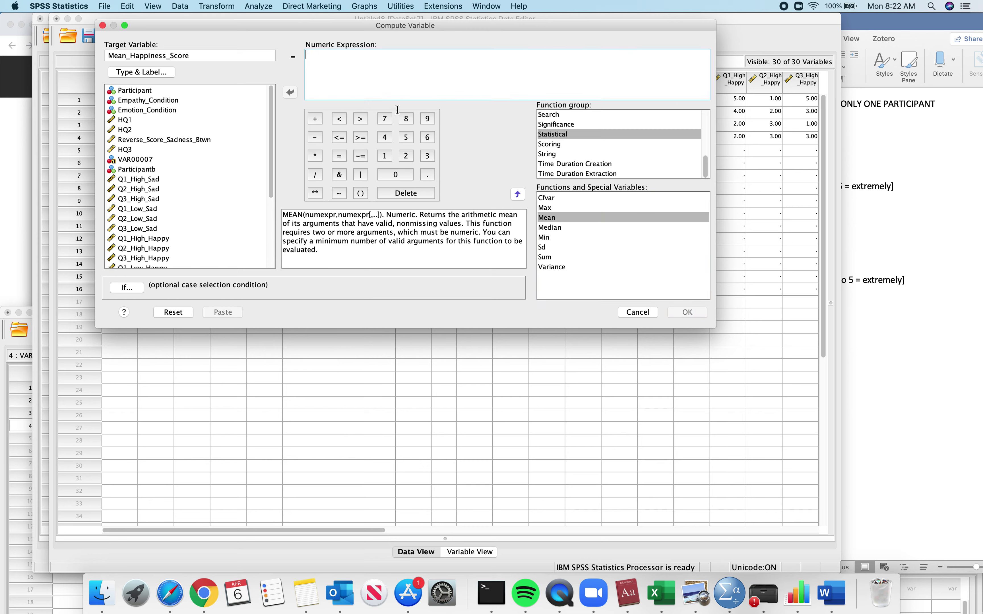
left_click(549, 218)
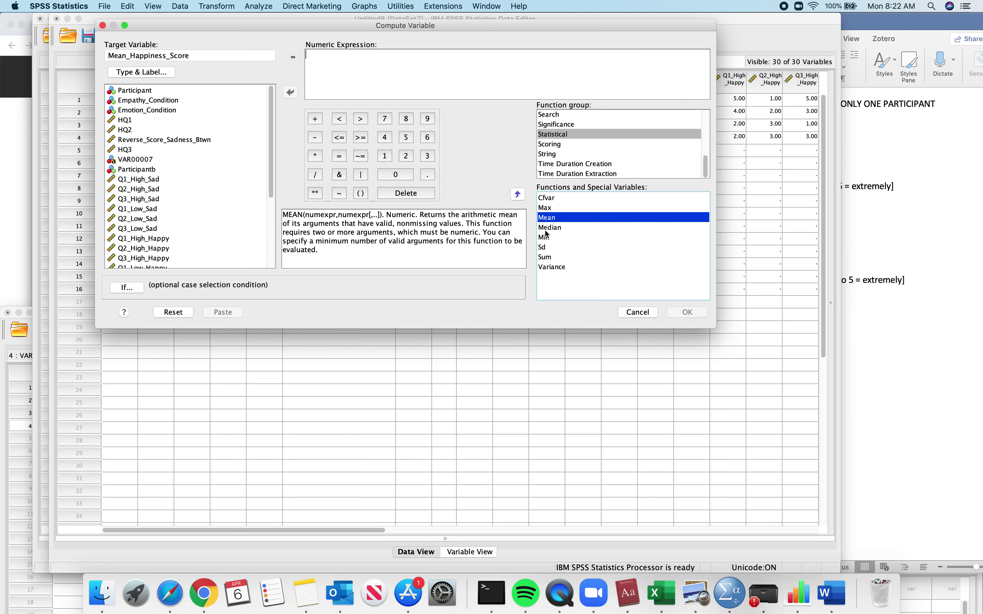
left_click(554, 247)
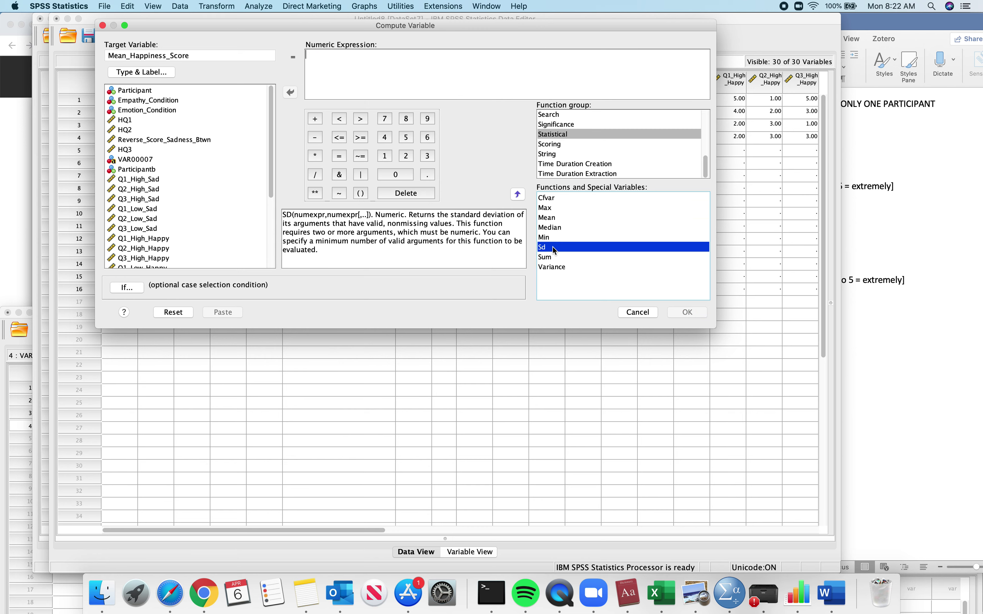
left_click(553, 222)
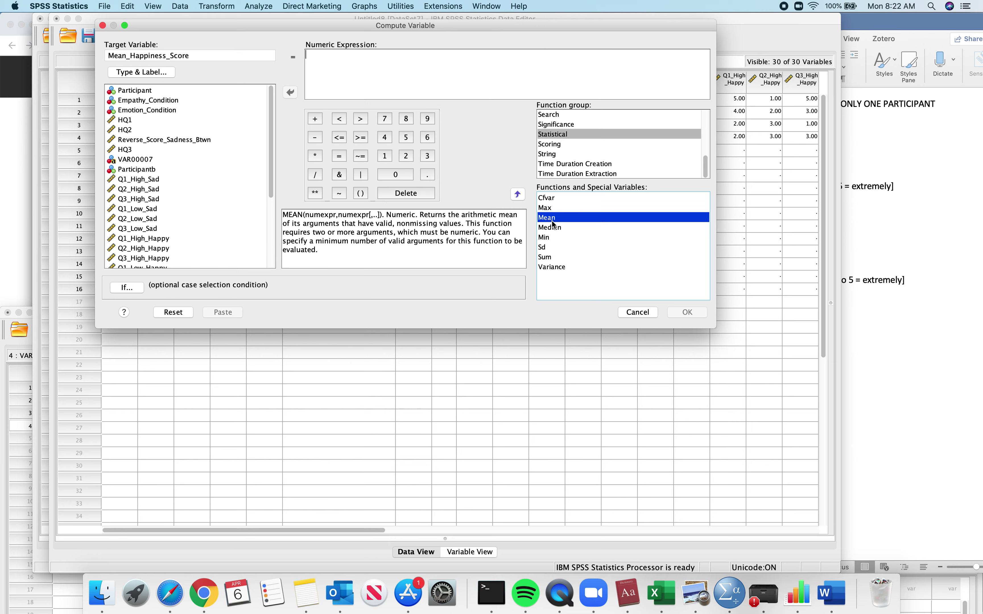
left_click(518, 195)
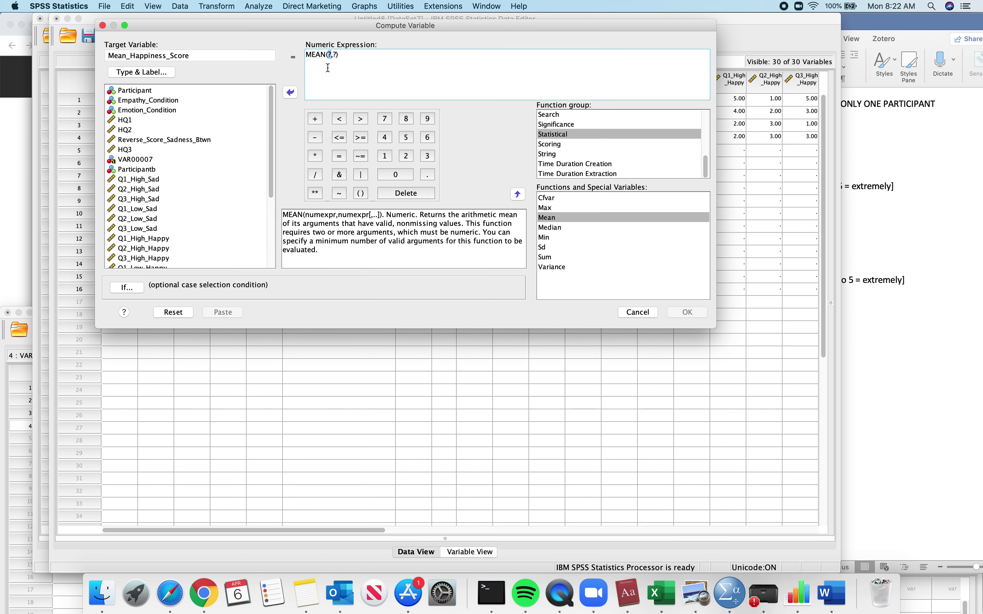
- Remove the placeholder arguments from between the parentheses of the MEAN function
left_click(351, 54)
left_click(137, 120)
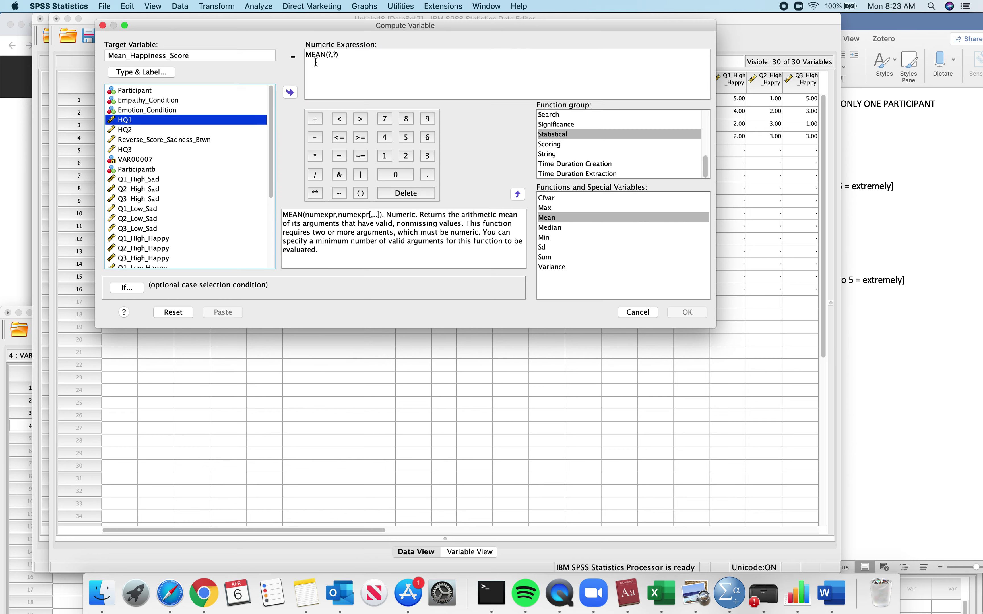
left_click(336, 55)
key("BackSpace")
key("BackSpace")
key("BackSpace")
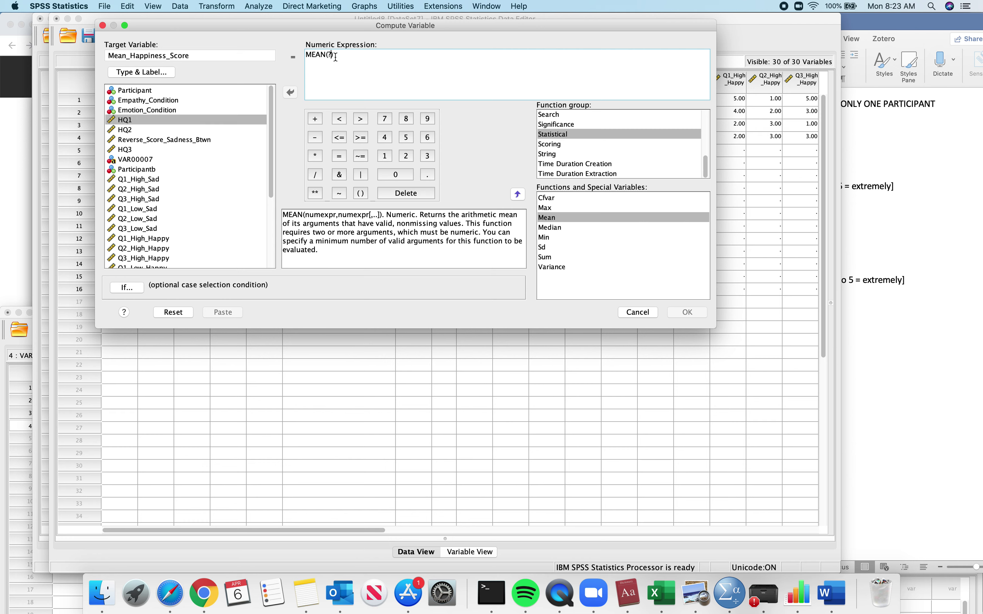
- Insert HQ1 as the first argument of the MEAN function
left_click(134, 150)
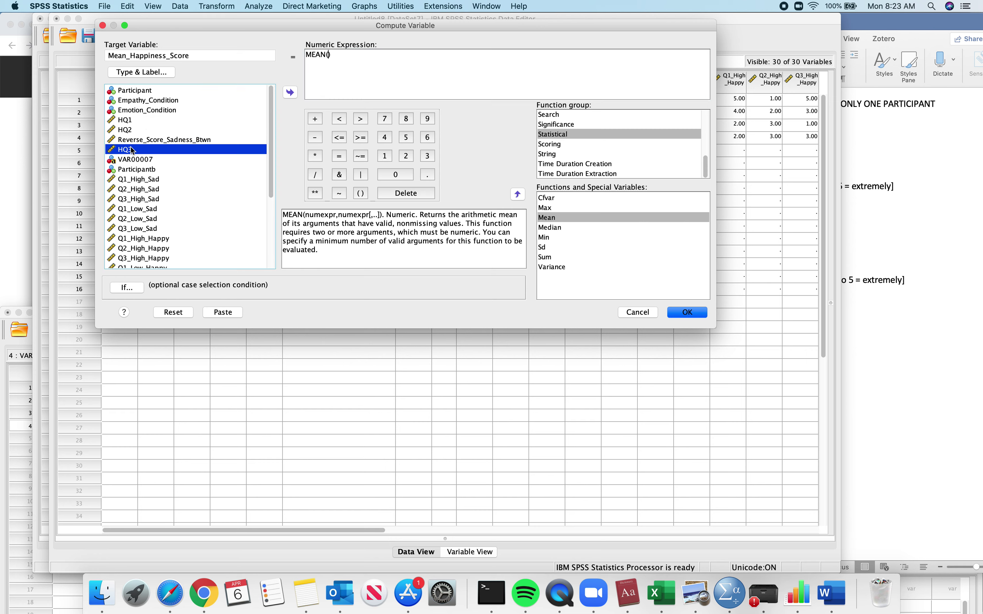
left_click(133, 121)
left_click(128, 149)
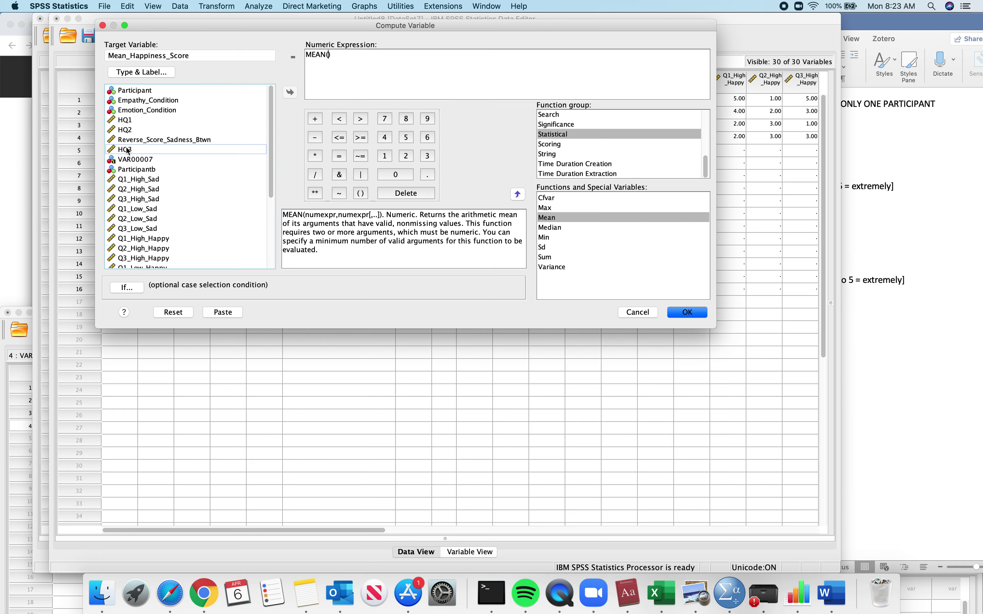
left_click(127, 111)
left_click(127, 120)
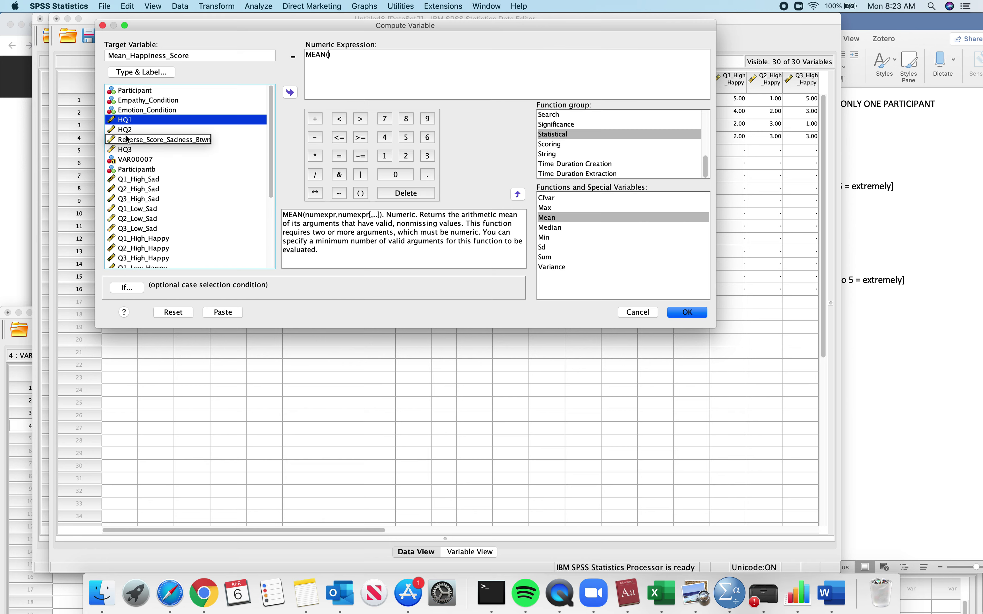
right_click(128, 150)
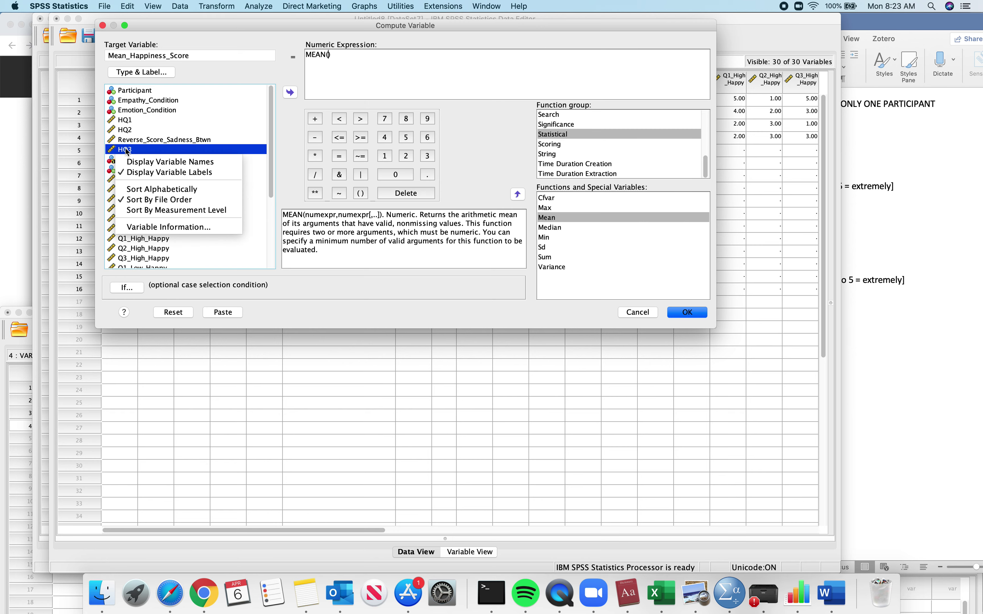
left_click(127, 121)
left_click(122, 131)
left_click(123, 122)
left_click(290, 94)
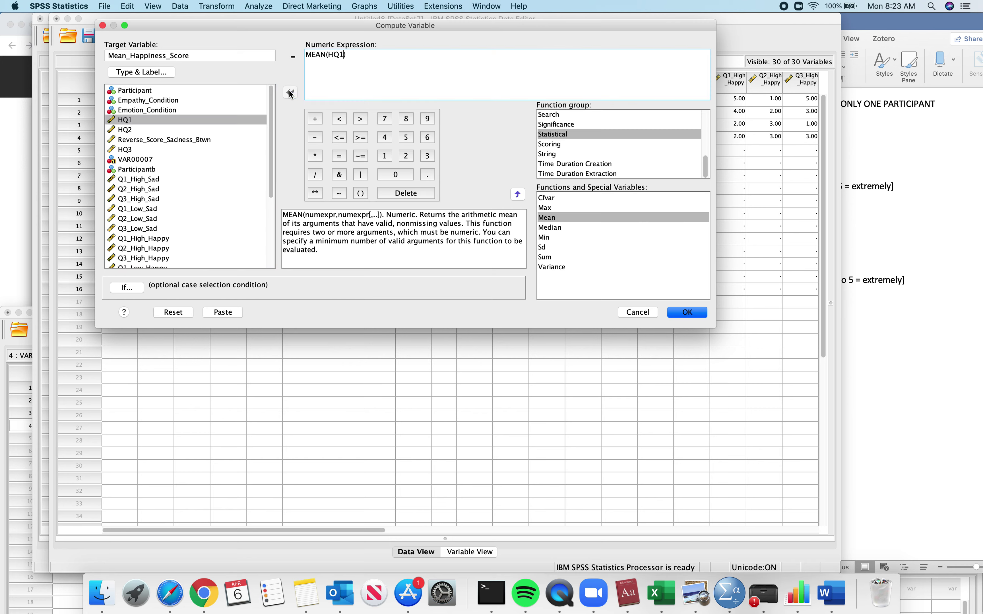
- Add Reverse_Score_Sadness_Btwn and HQ3 as further comma-separated arguments of the MEAN function
type(",")
left_click(208, 129)
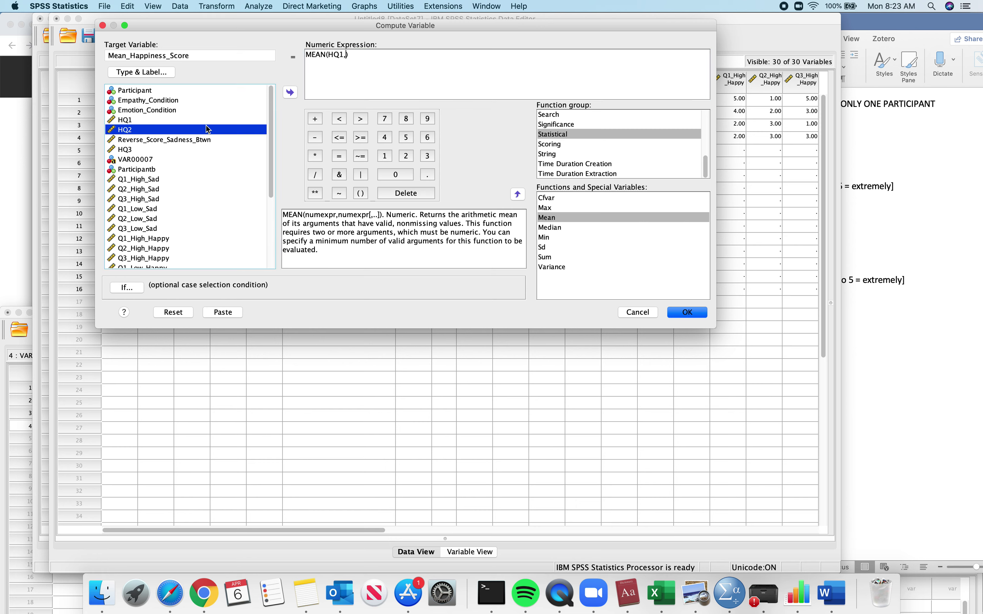
left_click(201, 139)
left_click(287, 93)
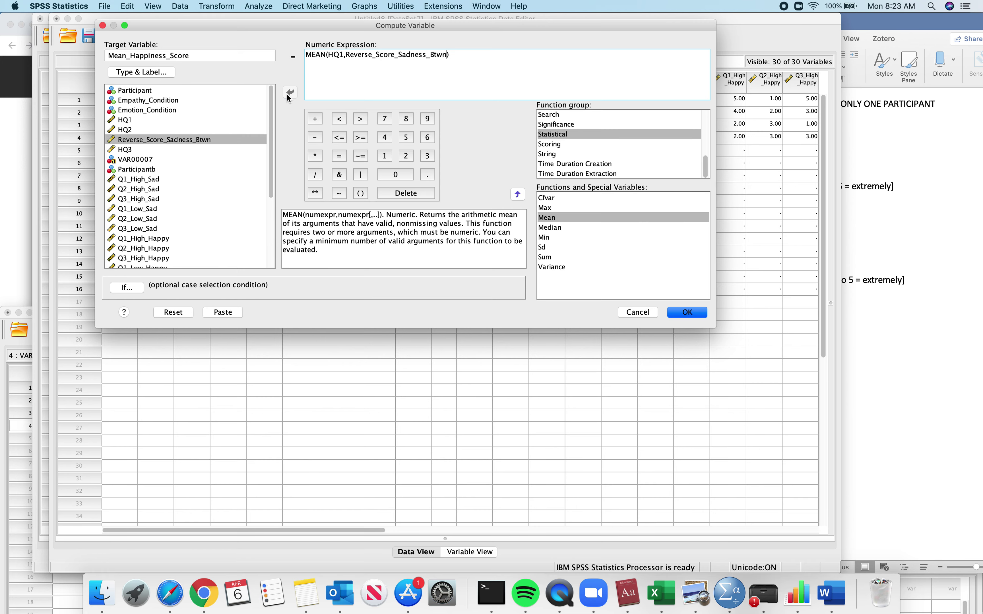
type(",")
left_click(162, 160)
left_click(162, 148)
left_click(290, 93)
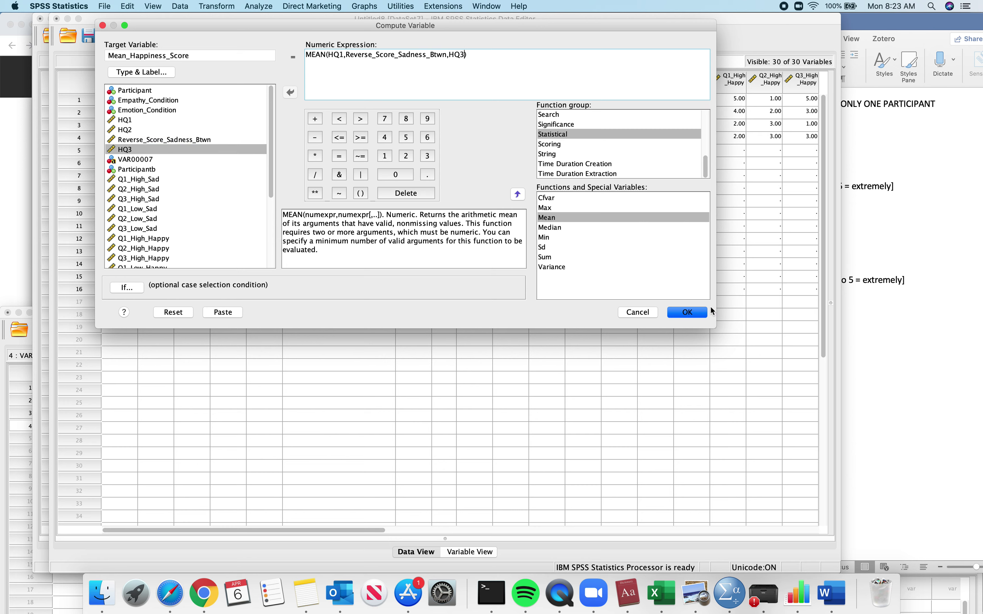
- Compute Mean_Happiness_Score and close the output window without saving it
left_click(698, 314)
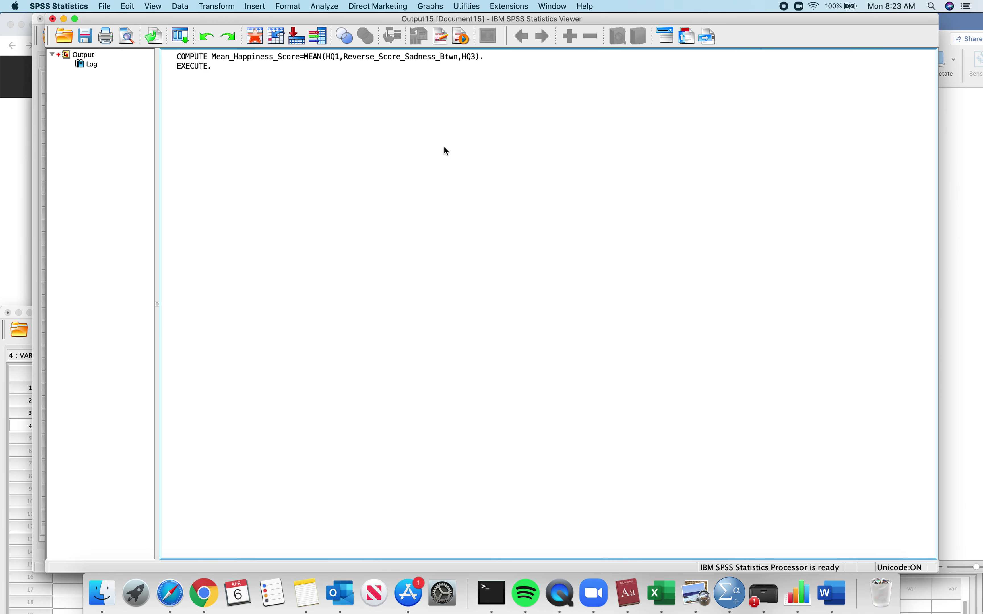
left_click(53, 19)
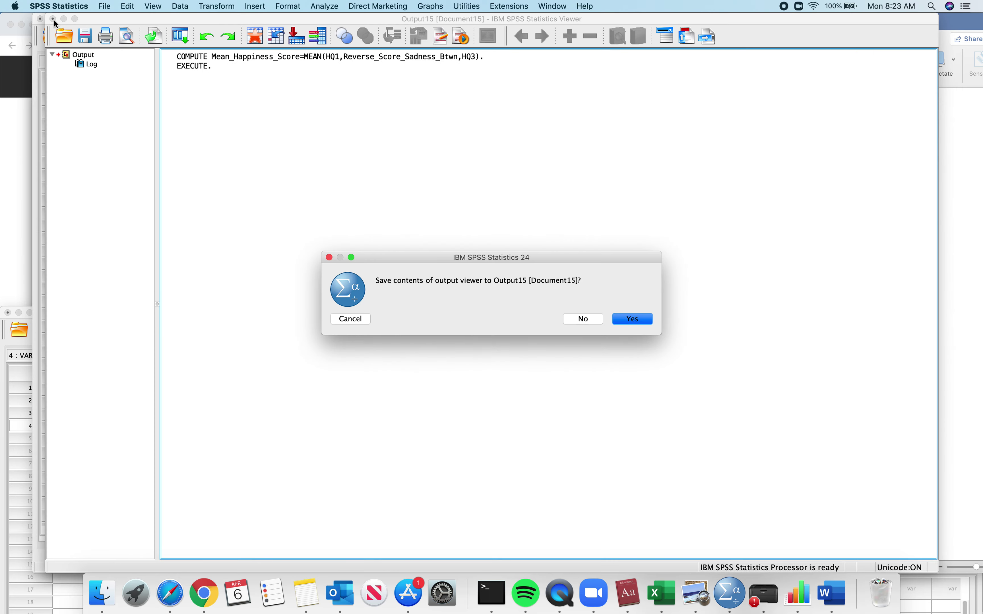
left_click(589, 318)
- Move the Mean_Happiness_Score column between HQ3 and VAR00007
scroll(607, 164, "right", 15)
left_click(257, 77)
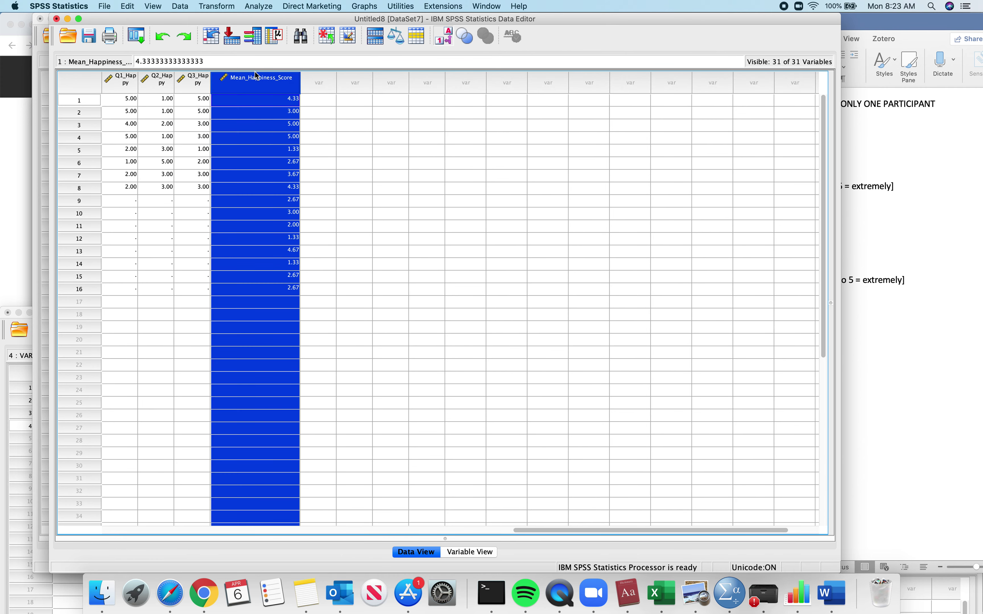
scroll(421, 151, "left", 10)
left_click_drag(629, 86, 436, 88)
left_click(651, 266)
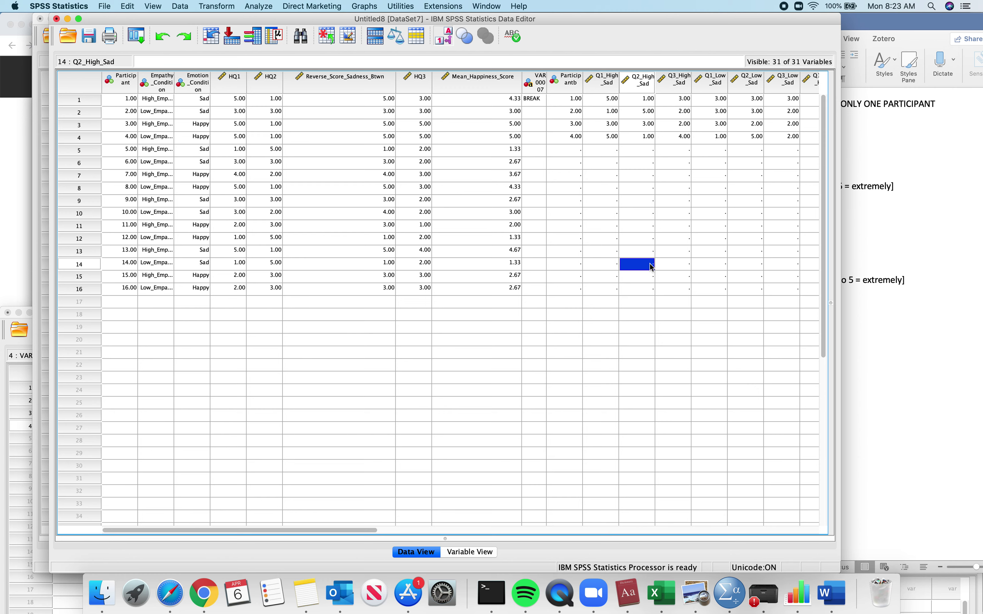
- Start a Univariate General Linear Model analysis with Mean_Happiness_Score as the dependent variable
left_click(257, 7)
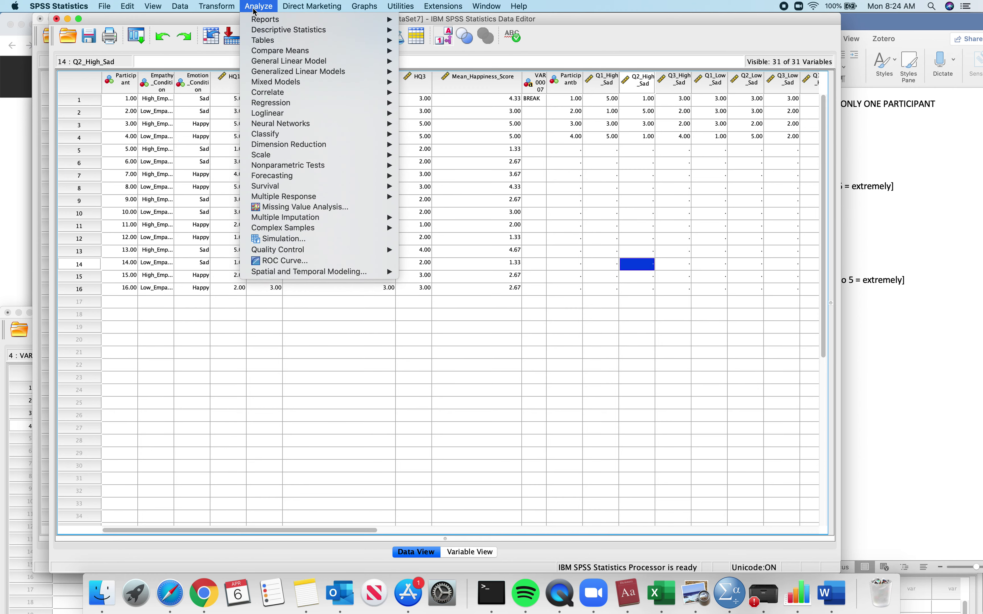
mouse_move(262, 64)
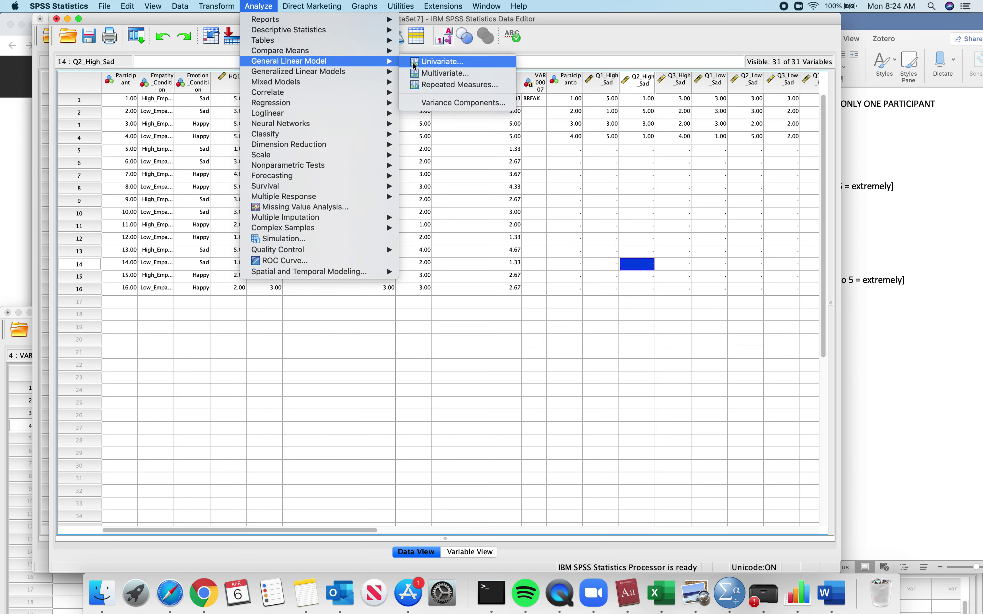
left_click(432, 62)
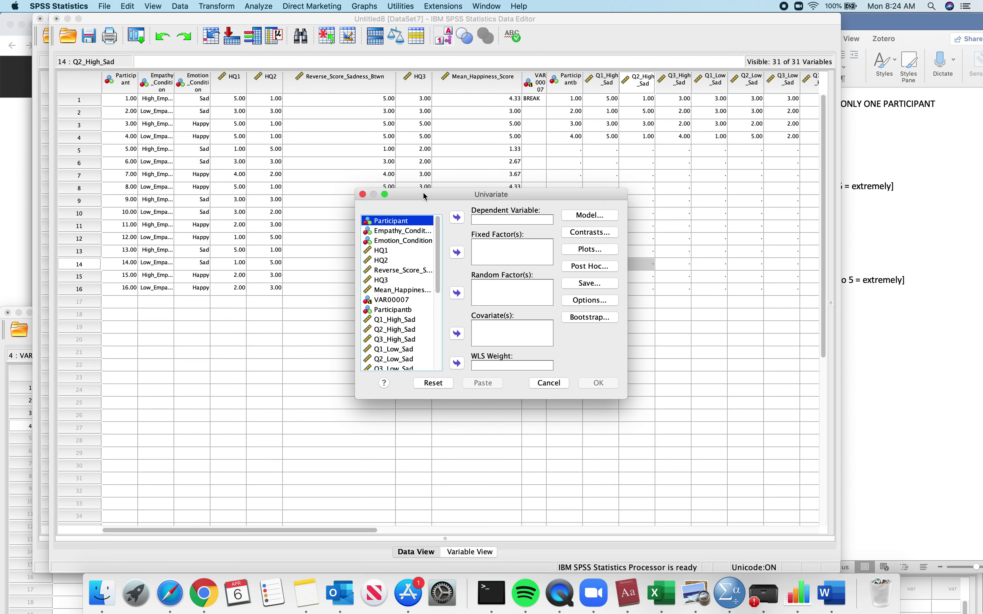
left_click_drag(423, 197, 275, 294)
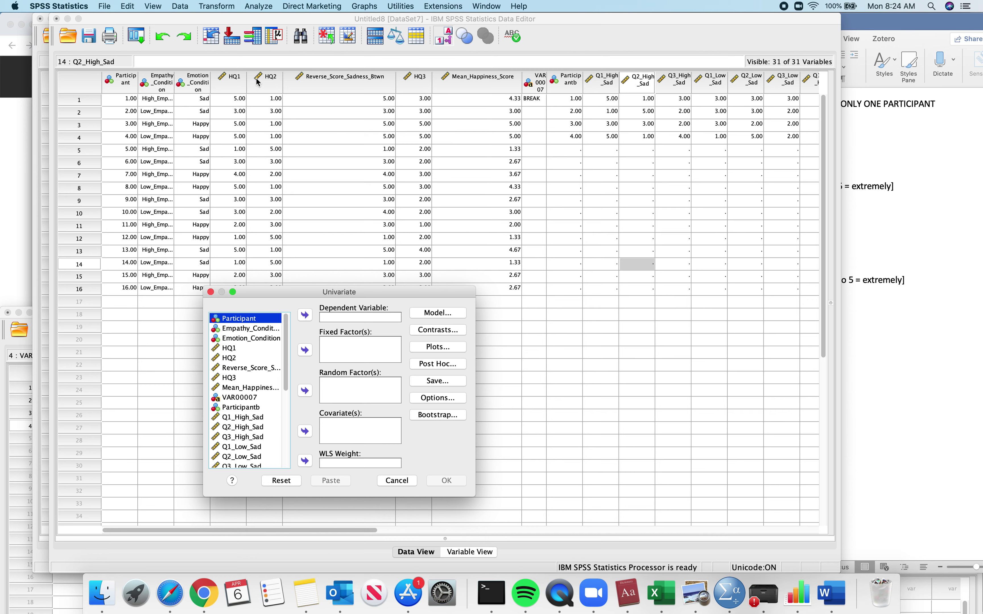
mouse_move(232, 89)
left_click(252, 388)
left_click(306, 316)
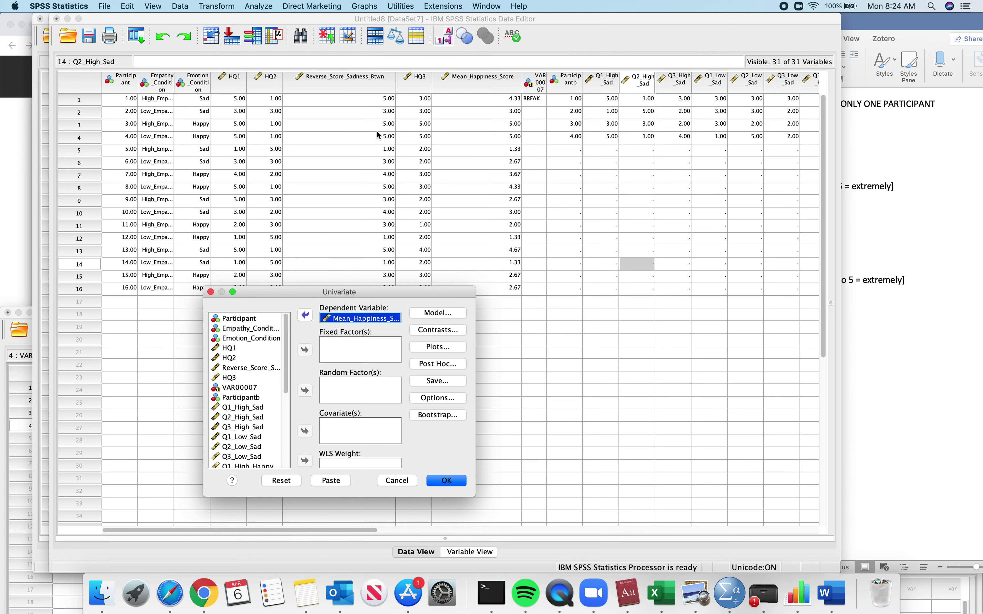
- Assign Empathy_Condition and Emotion_Condition as the fixed factors of the univariate analysis
left_click(246, 330)
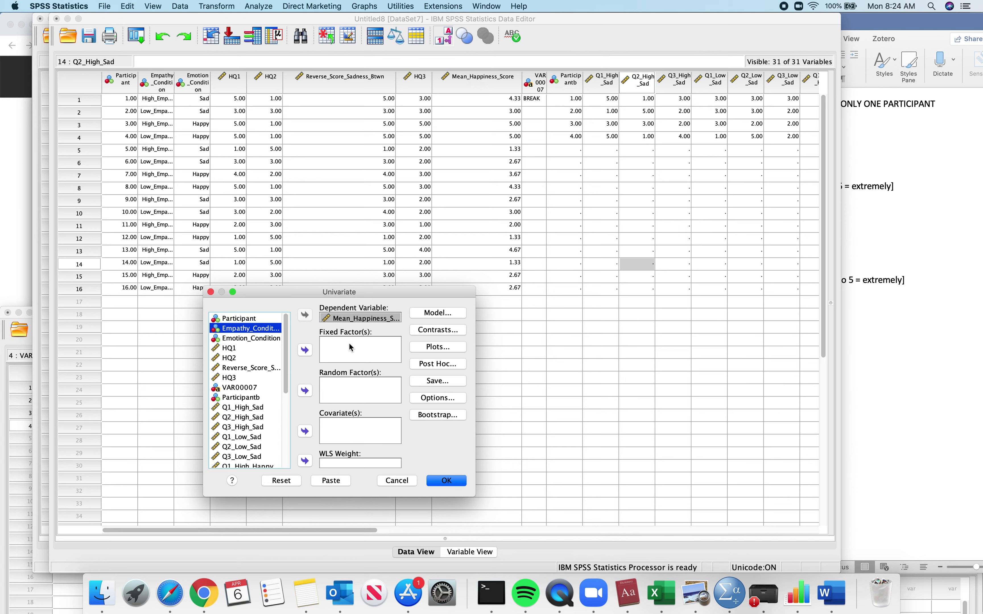
left_click(305, 351)
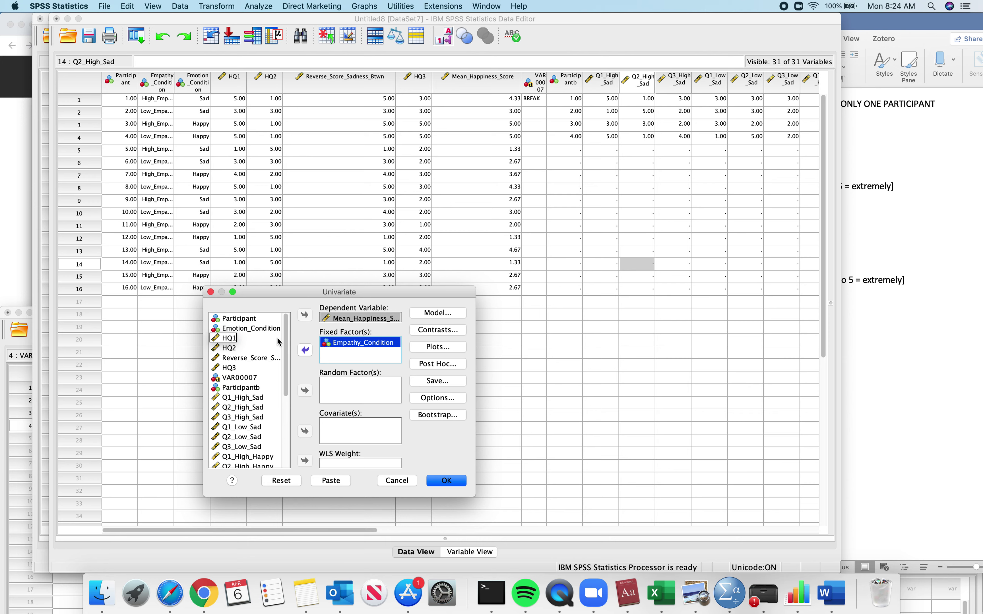
left_click(263, 331)
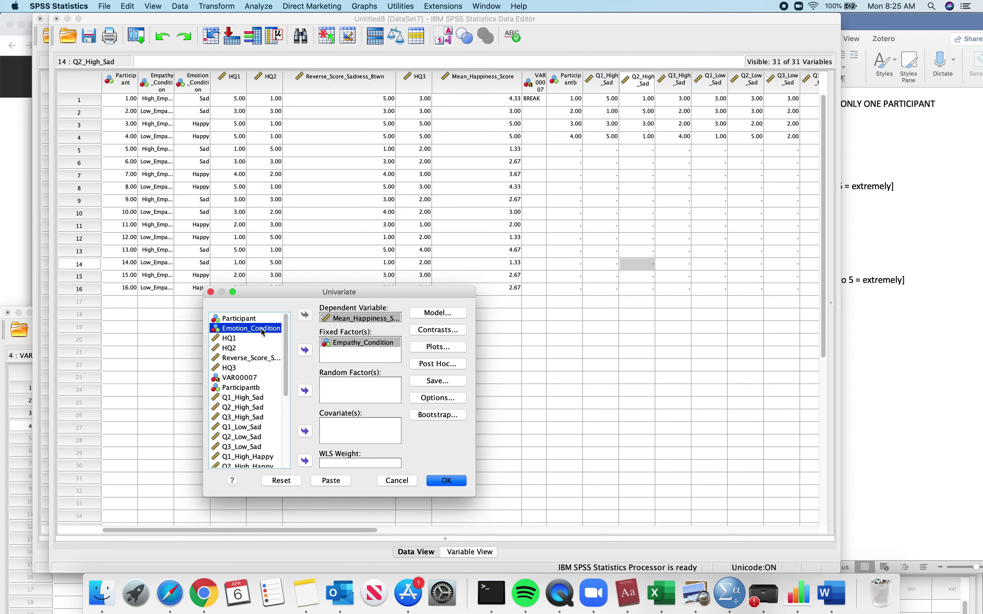
left_click(306, 350)
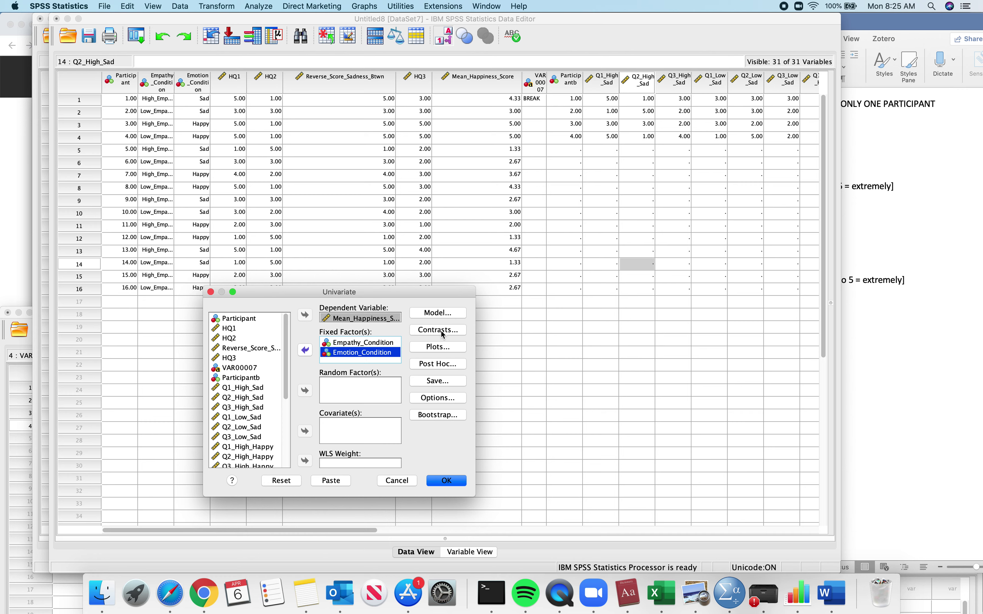
- Add a profile plot with Empathy_Condition on the horizontal axis and Emotion_Condition as separate lines
left_click(439, 347)
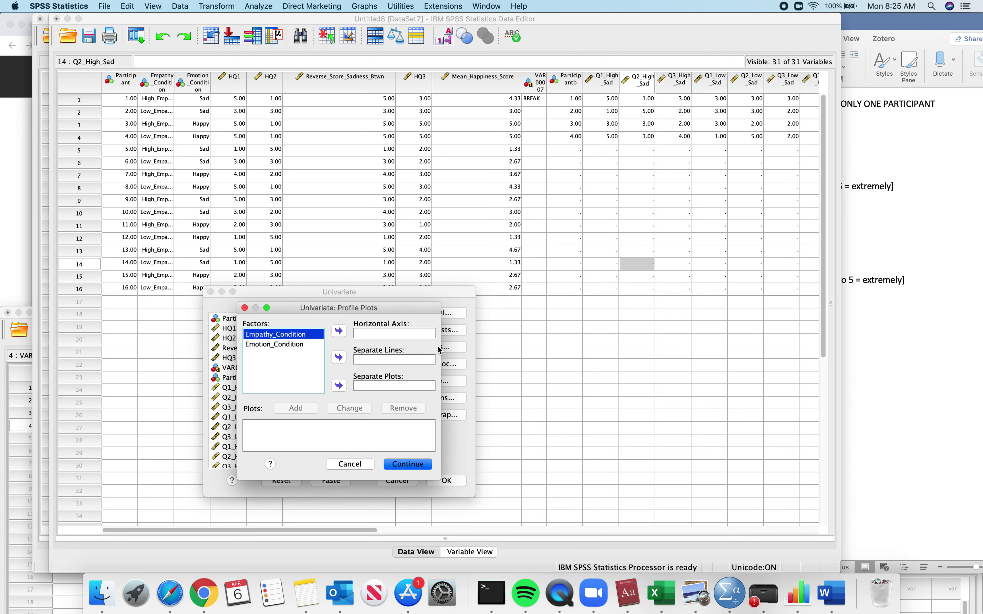
left_click(339, 331)
left_click(301, 346)
left_click(339, 358)
left_click(307, 409)
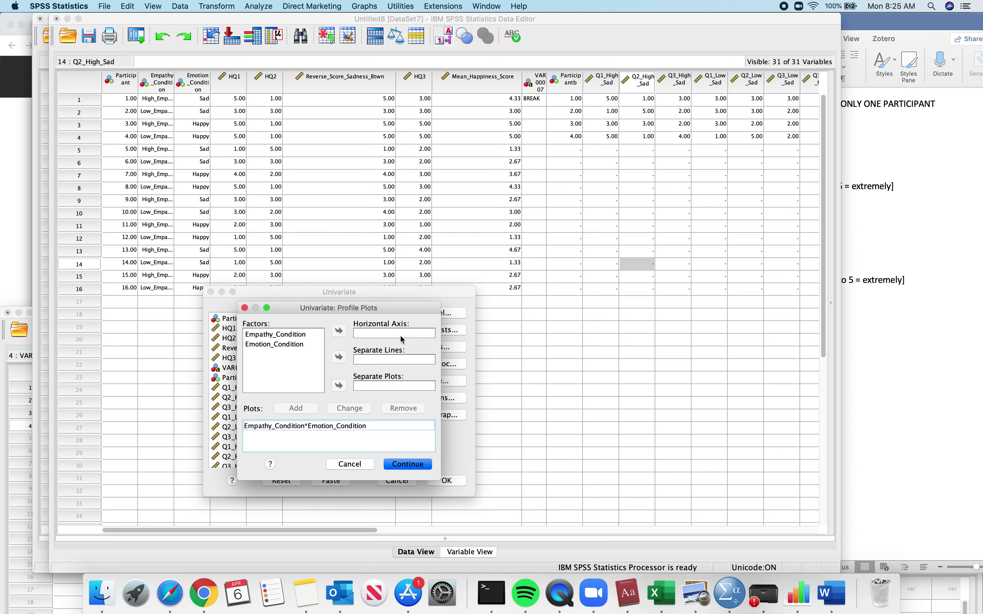
- Add a second profile plot with Emotion_Condition on the horizontal axis and Empathy_Condition as separate lines, and accept the plots
left_click(289, 345)
left_click(299, 349)
left_click(339, 331)
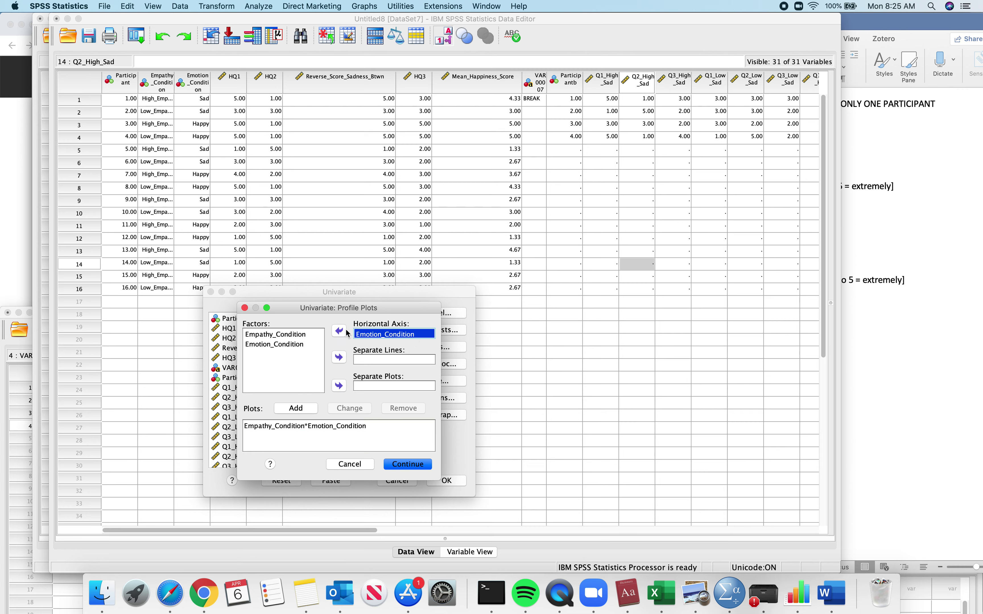
left_click(289, 335)
left_click(340, 358)
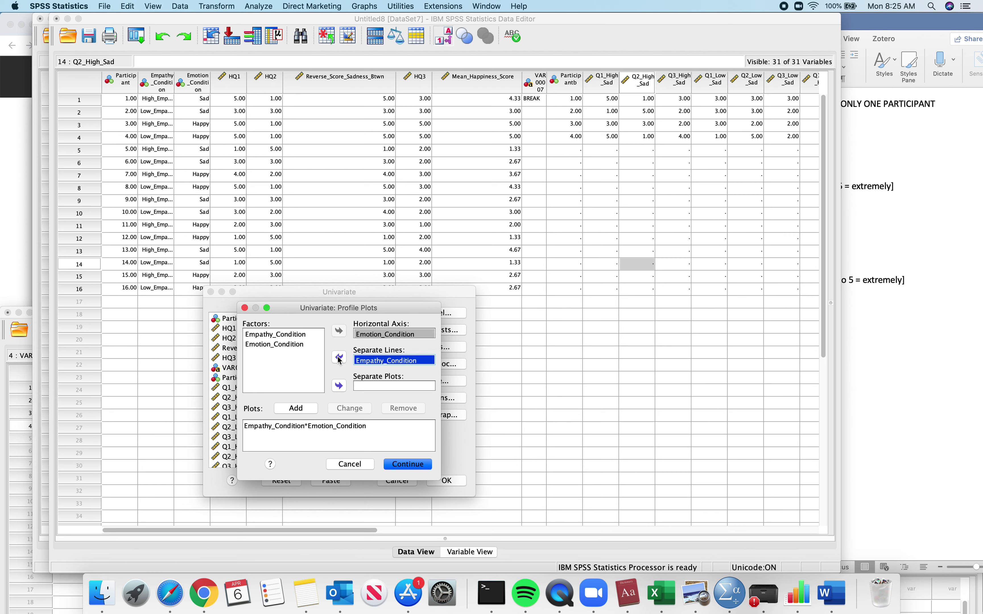
left_click(298, 410)
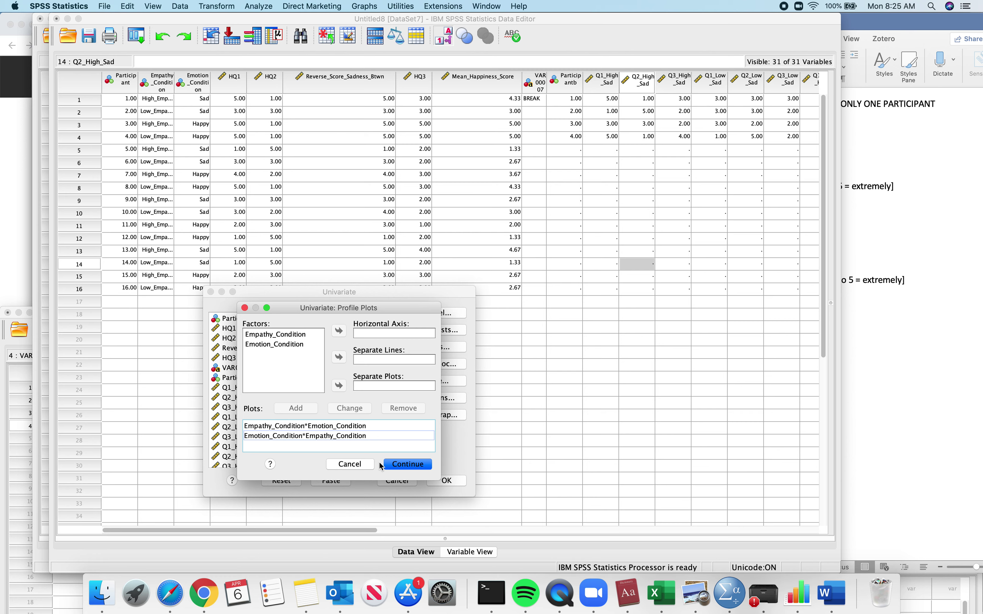
left_click(404, 466)
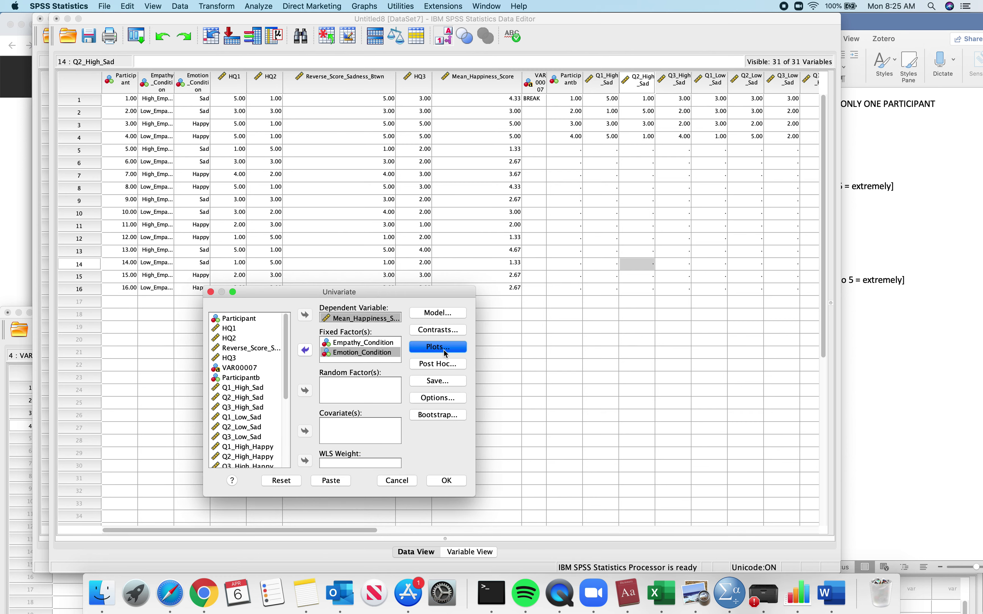
- Request LSD post hoc tests for both Empathy_Condition and Emotion_Condition
left_click(440, 364)
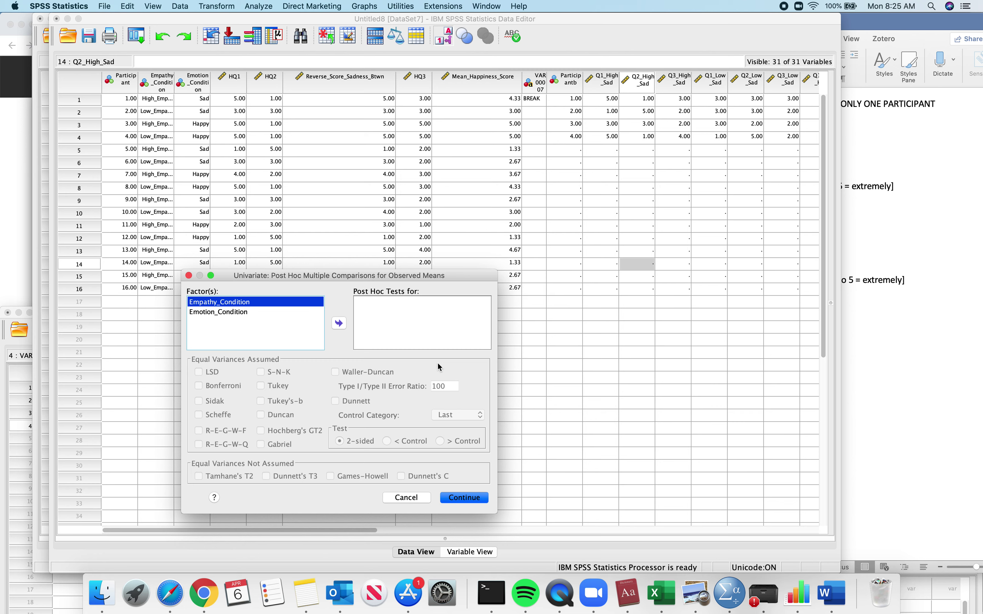
left_click(289, 312, "shift")
left_click(339, 323)
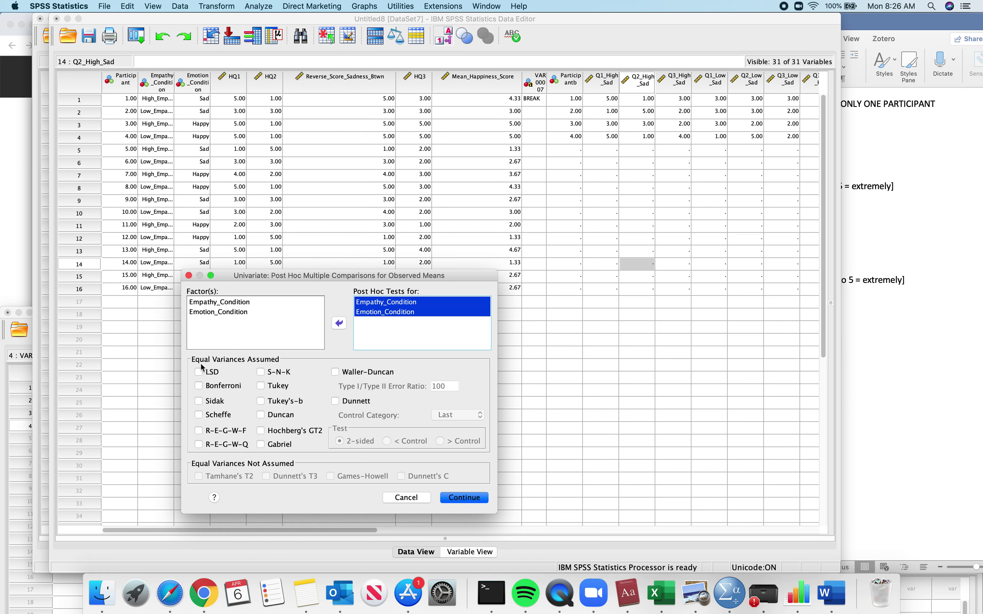
left_click(199, 373)
left_click(262, 388)
left_click(261, 386)
left_click(260, 386)
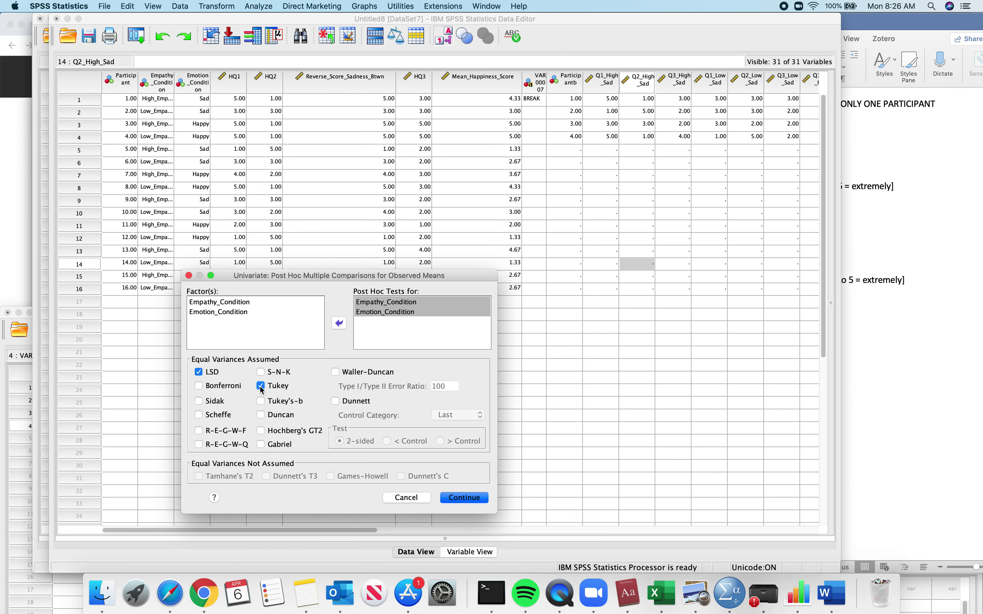
left_click(261, 401)
left_click(262, 402)
left_click(263, 387)
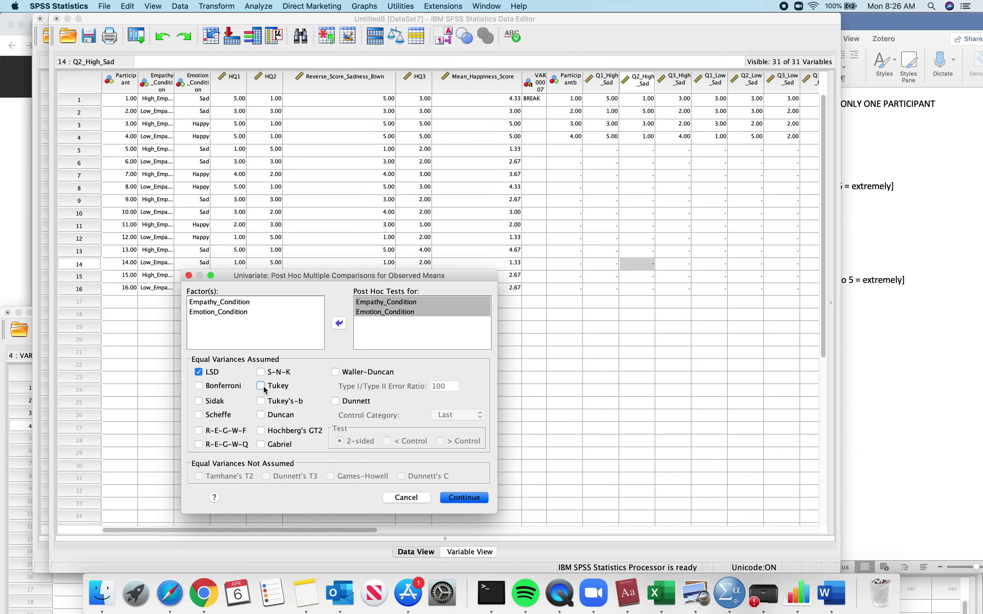
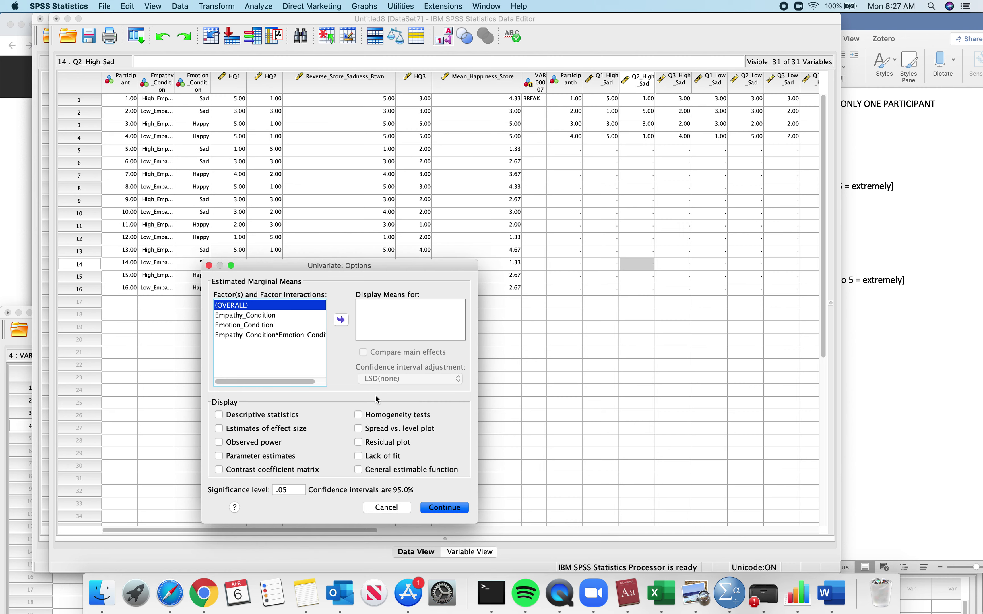
- Display estimated marginal means for Empathy_Condition, Emotion_Condition and their interaction
left_click(274, 326)
left_click(273, 315)
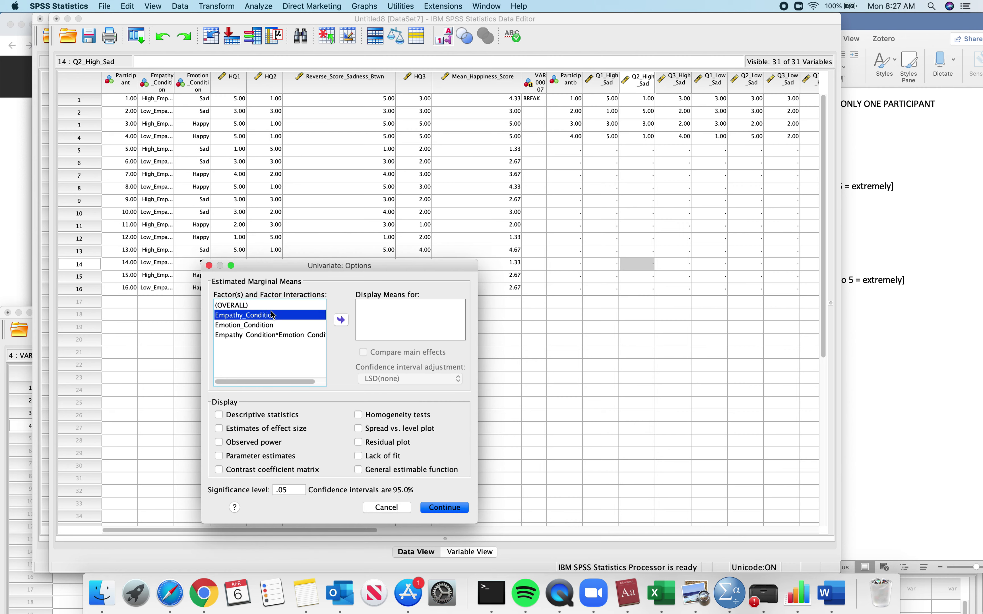
left_click(263, 335, "shift")
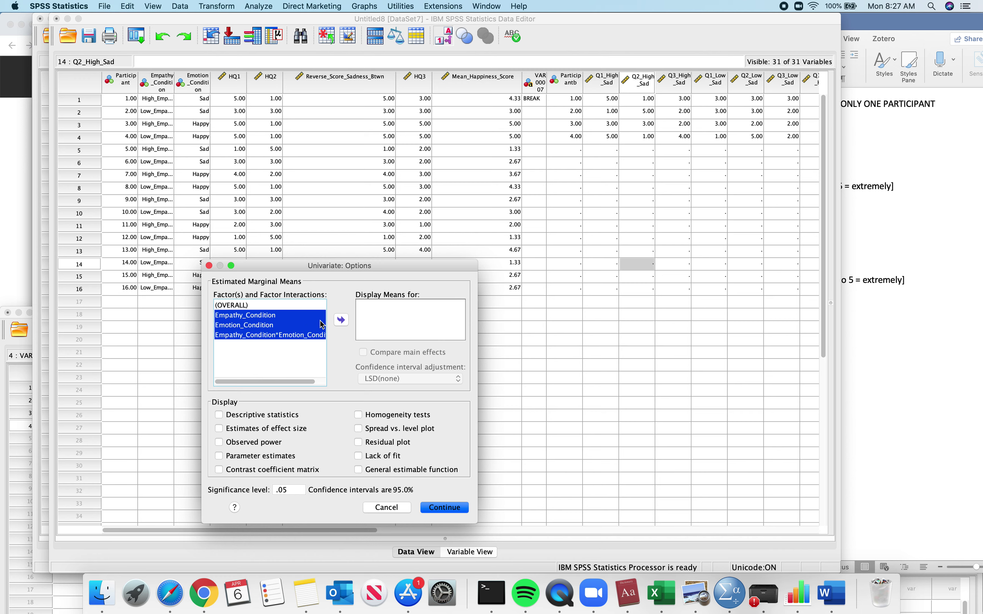
left_click(335, 322)
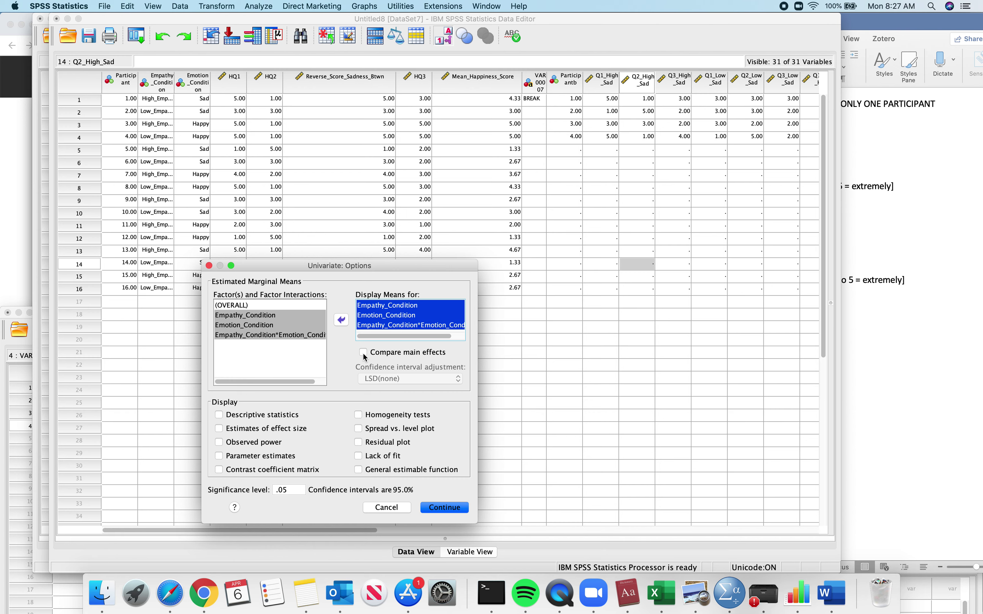
- Enable the comparison of main effects with the LSD(none) confidence interval adjustment and accept the options
left_click_drag(364, 266, 645, 149)
left_click(647, 236)
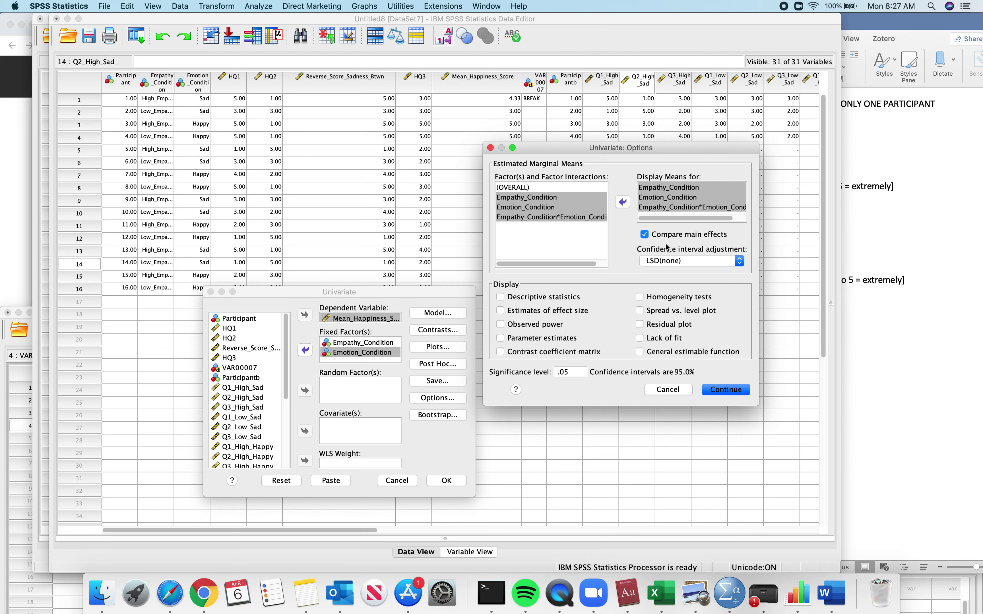
left_click(711, 263)
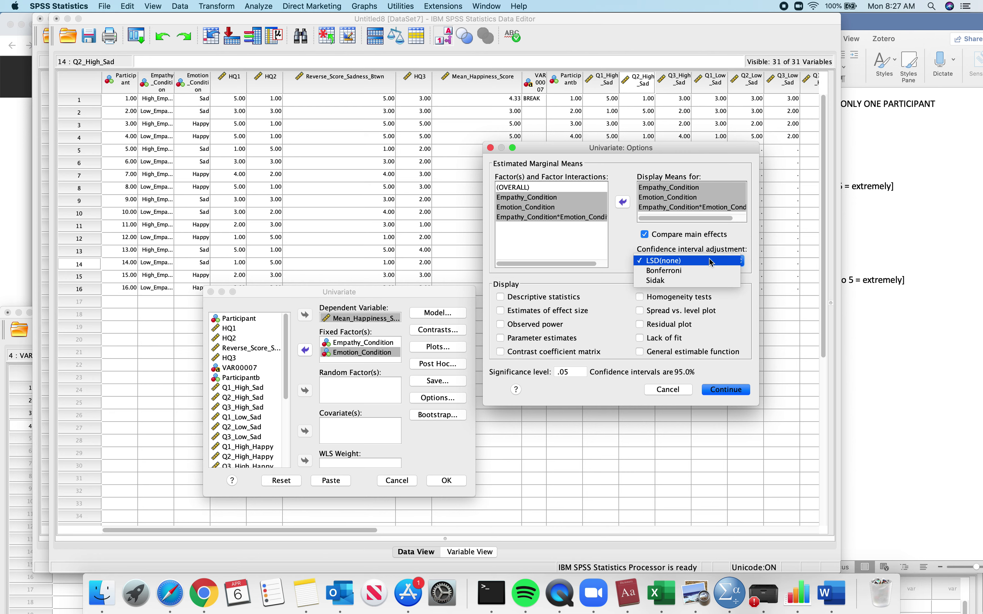
left_click(711, 262)
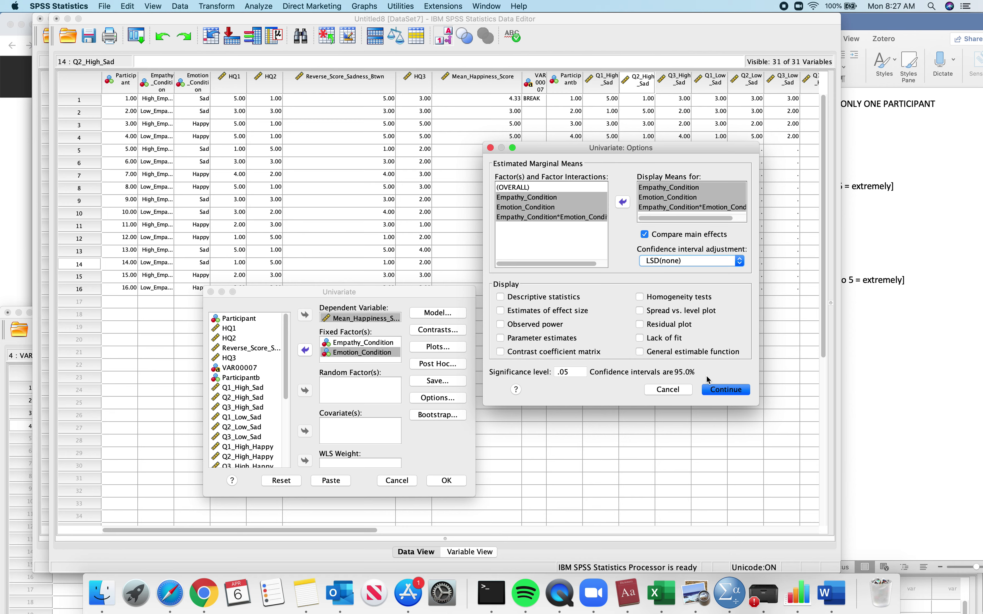
left_click(713, 390)
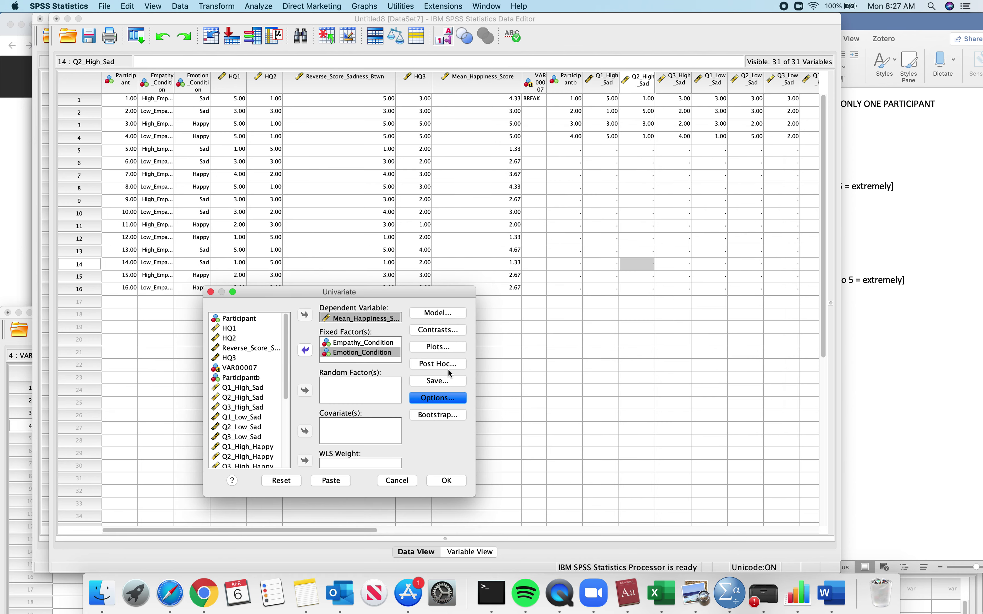
- Review the post hoc settings and add descriptive statistics and estimates of effect size to the analysis output
left_click(438, 364)
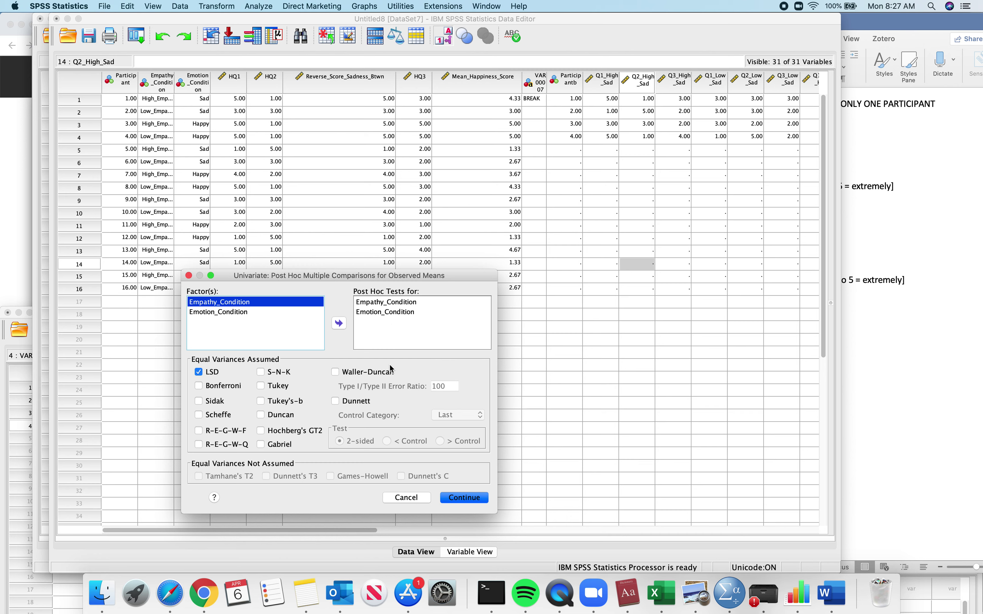
left_click(459, 498)
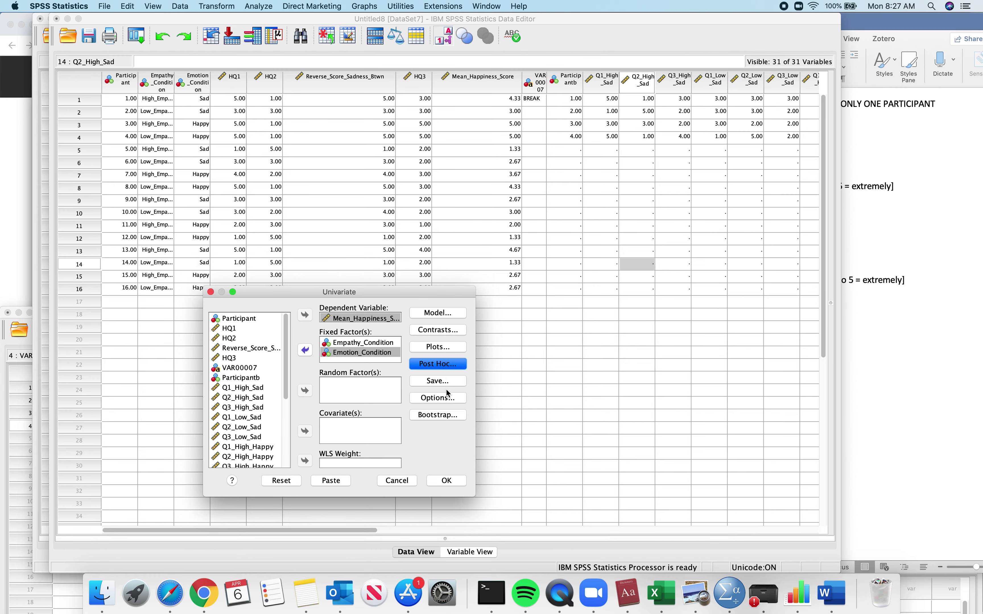
left_click(441, 398)
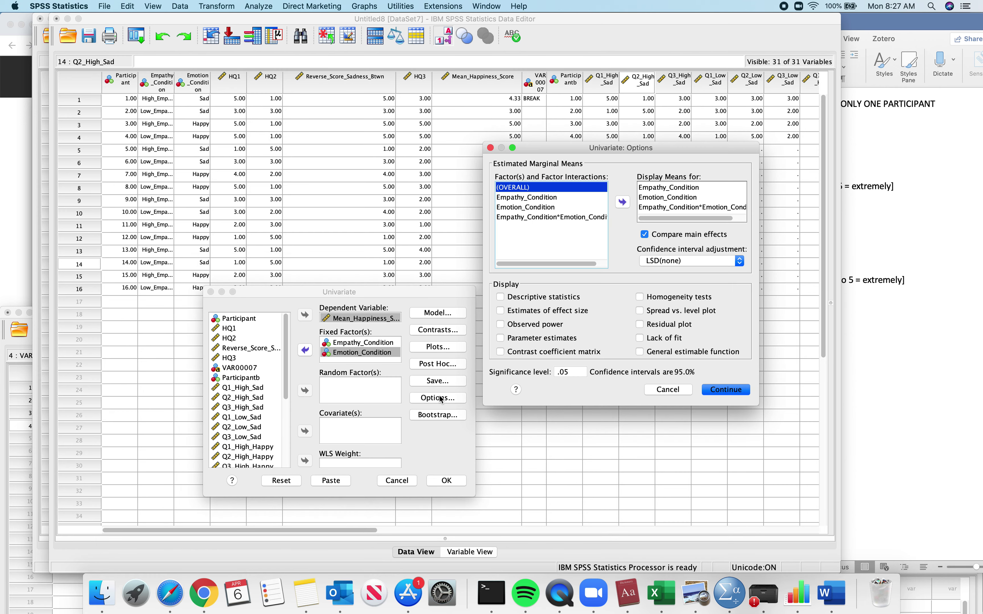
left_click(645, 235)
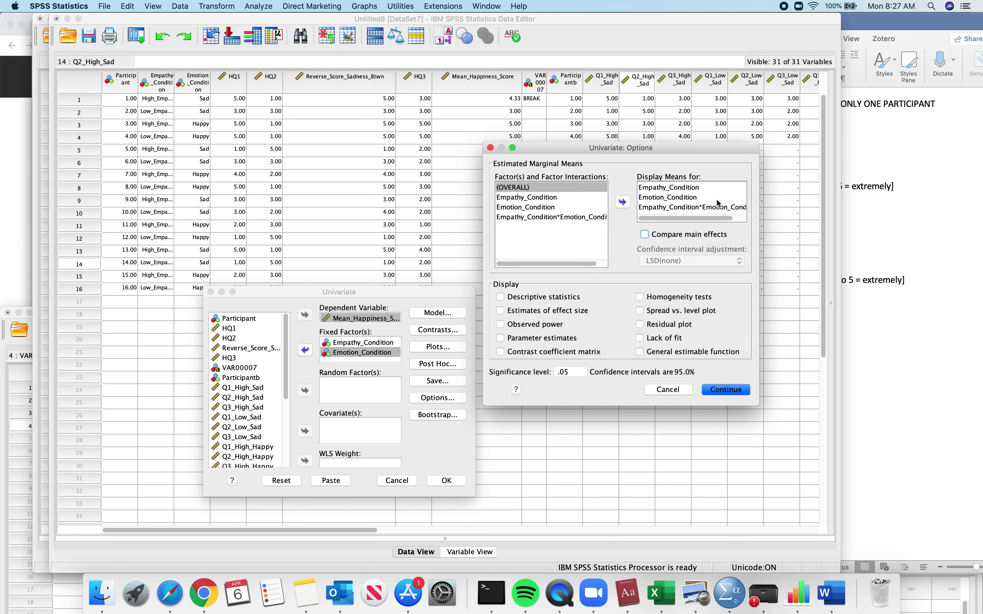
left_click(645, 236)
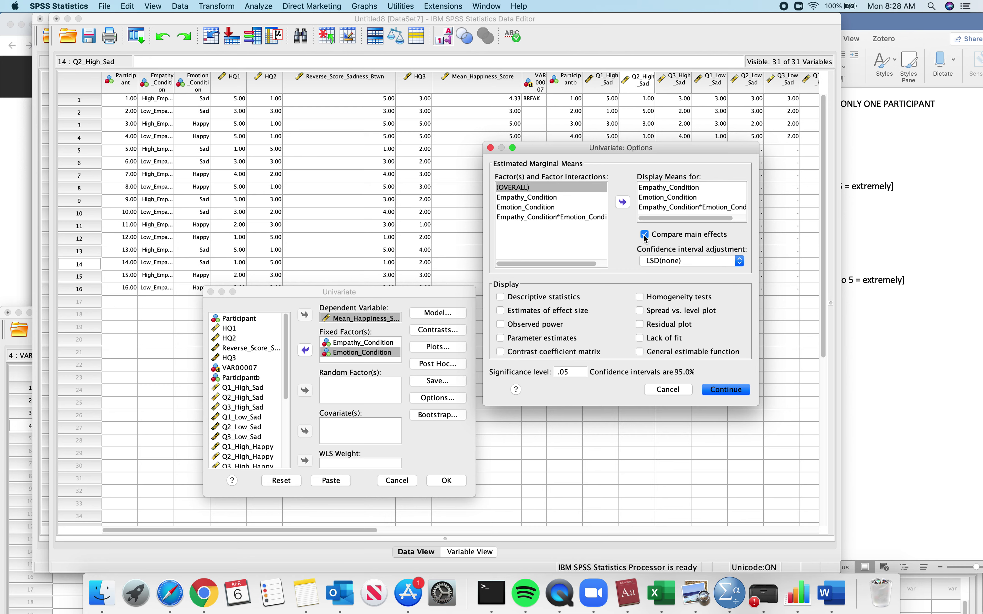
left_click(501, 298)
left_click(503, 312)
left_click(716, 391)
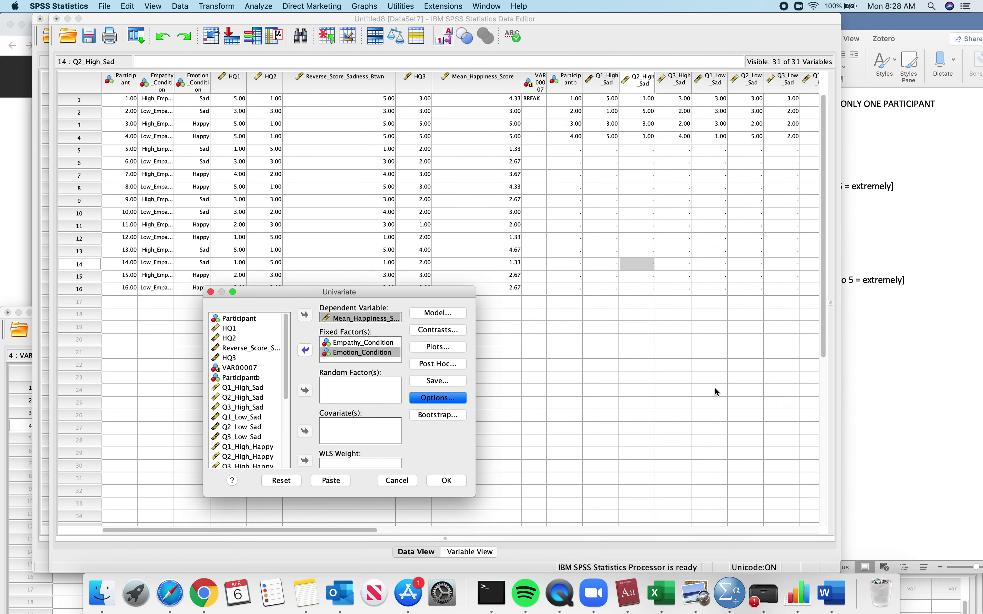
- Run the univariate analysis of Mean_Happiness_Score with the chosen settings
left_click_drag(434, 292, 447, 117)
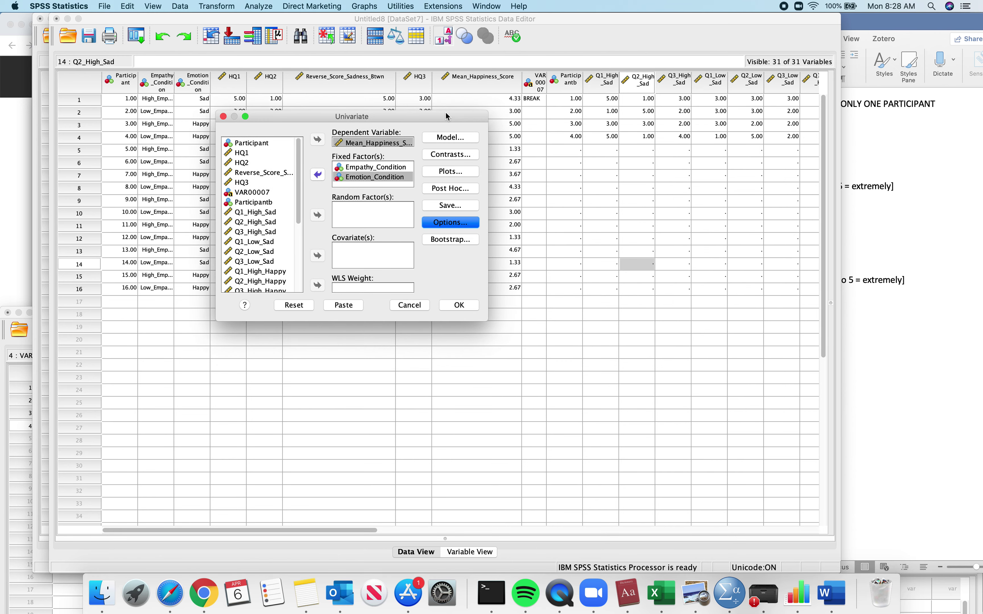
left_click(460, 305)
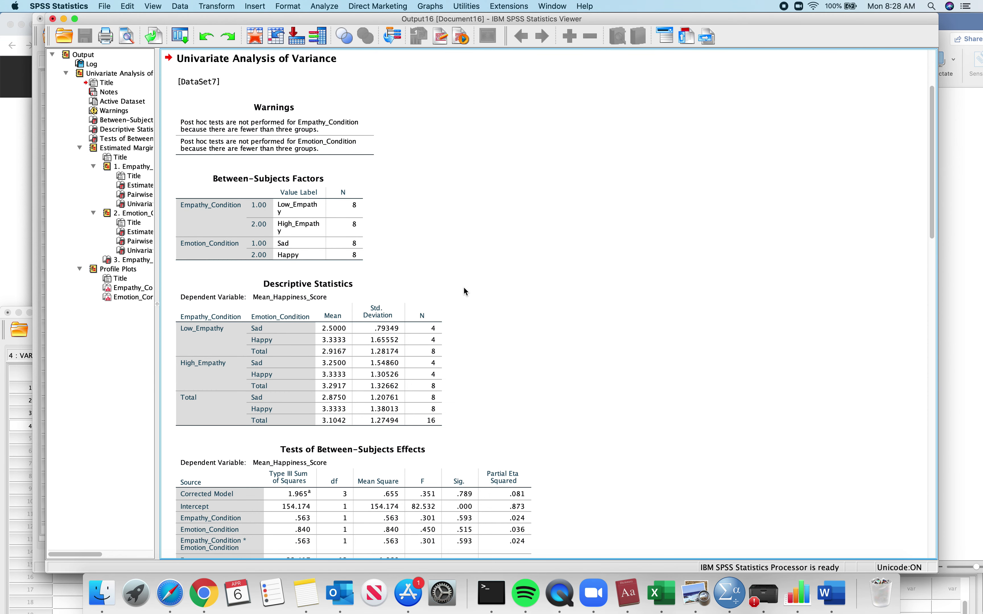
- Examine the Warnings and Between-Subjects Factors tables in the univariate analysis output
scroll(453, 231, "down", 2)
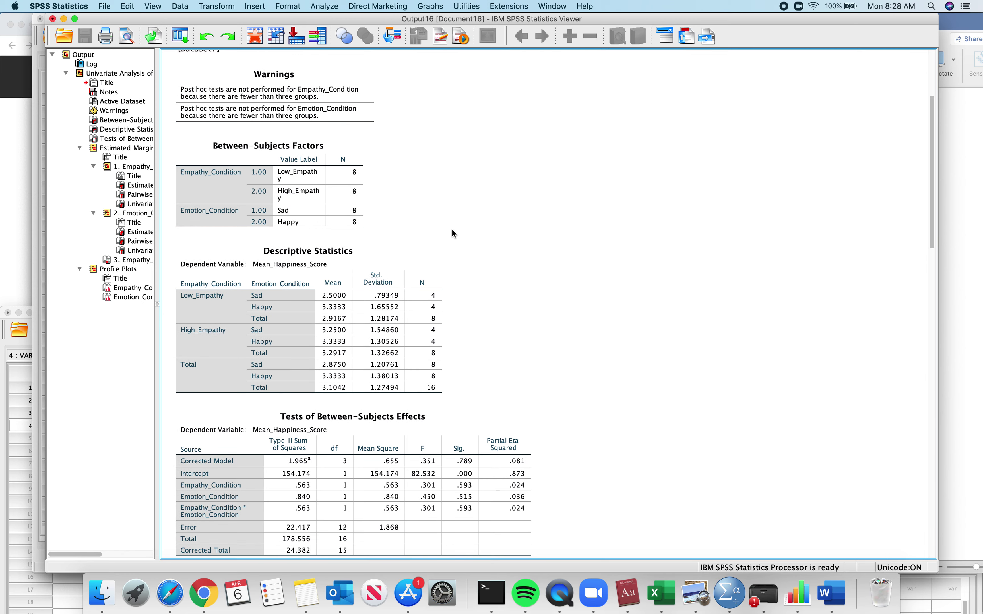
scroll(453, 233, "up", 1)
left_click(273, 99)
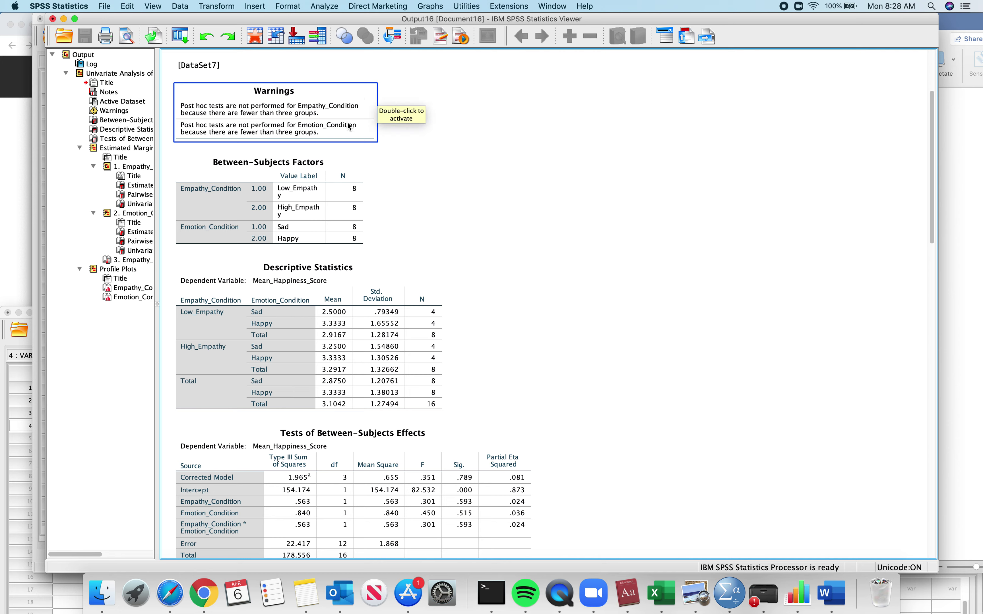
left_click(396, 136)
left_click(357, 127)
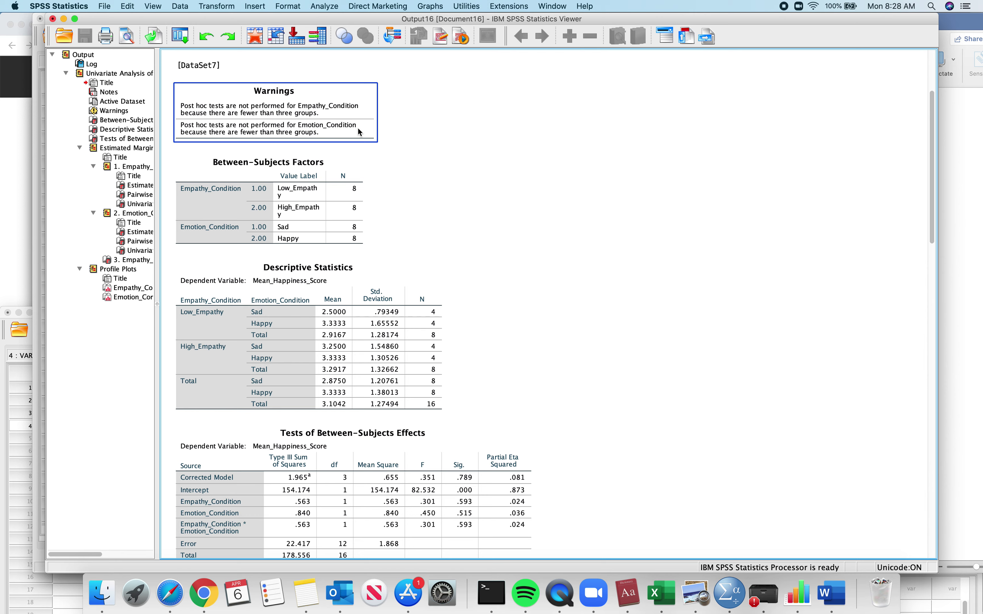
scroll(364, 131, "down", 2)
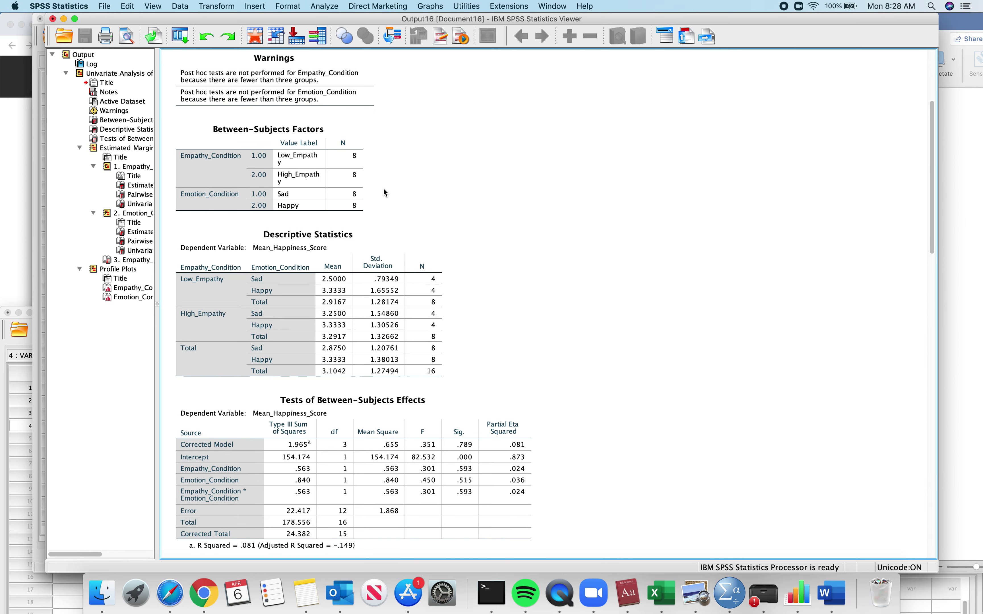
left_click(364, 139)
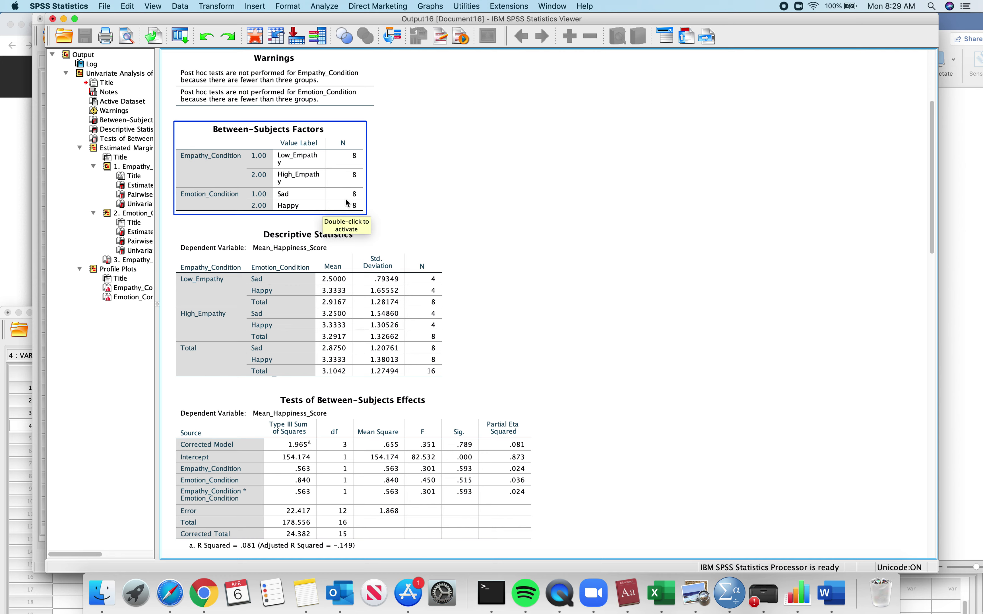
- Examine the mean, standard deviation and N columns of the Descriptive Statistics table for each empathy and emotion combination
left_click(378, 237)
left_click(381, 190)
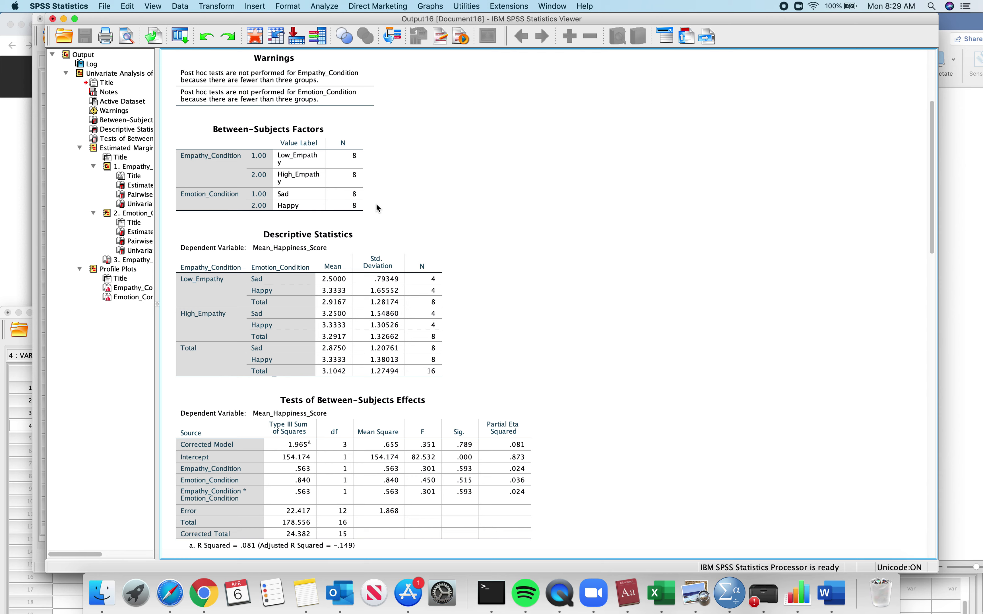
scroll(376, 205, "down", 2)
scroll(377, 205, "up", 2)
scroll(375, 215, "down", 1)
left_click(375, 216)
scroll(376, 215, "up", 6)
scroll(376, 215, "down", 6)
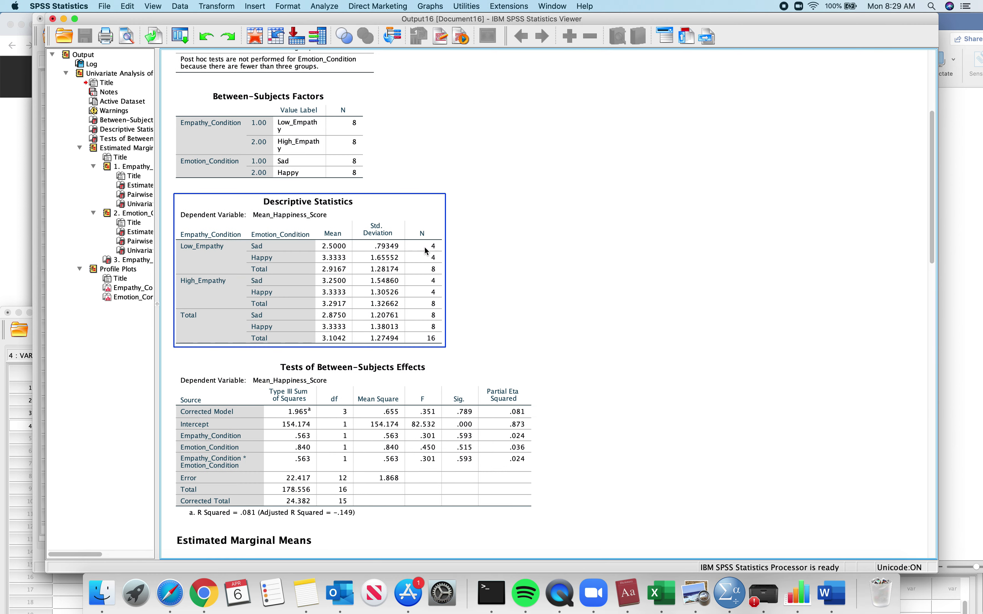
scroll(428, 268, "down", 2)
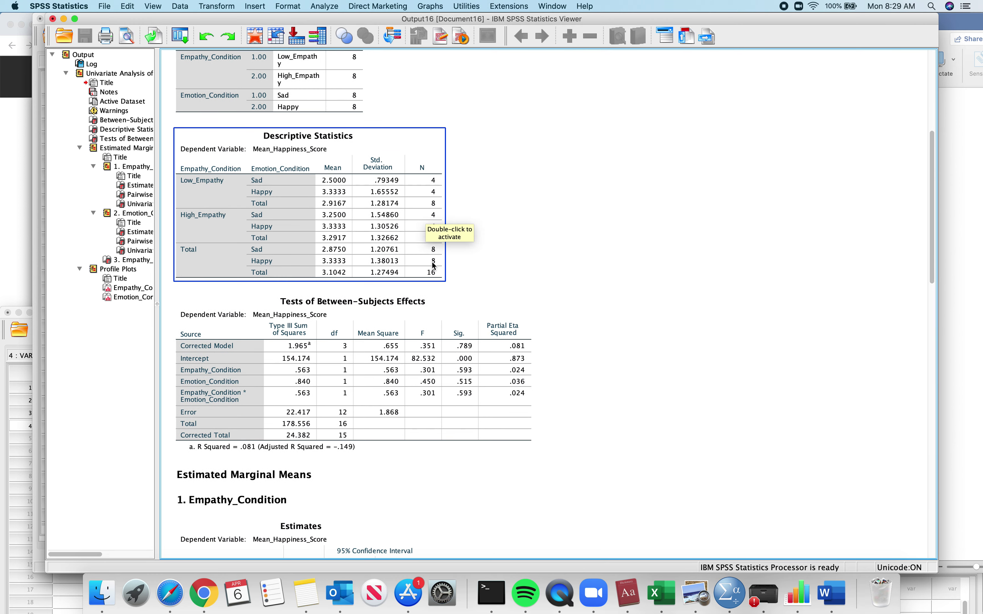
left_click(502, 242)
scroll(500, 241, "up", 3)
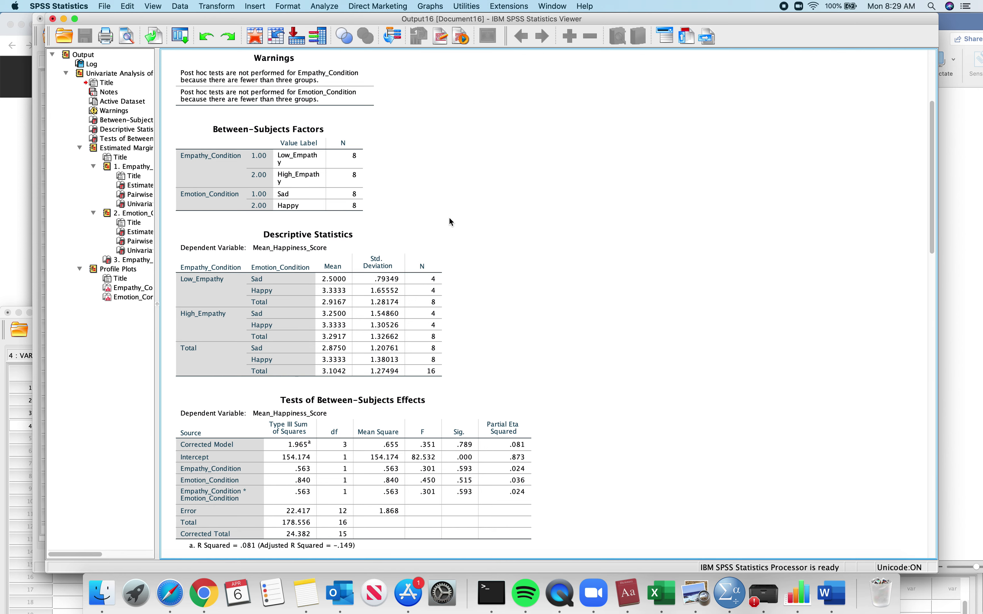
scroll(449, 221, "down", 2)
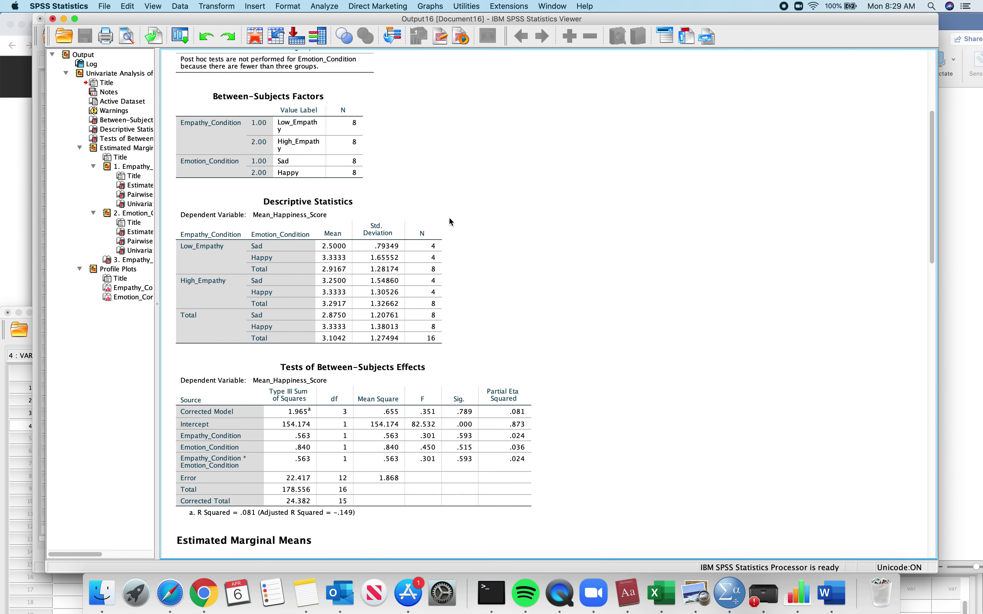
scroll(450, 221, "down", 1)
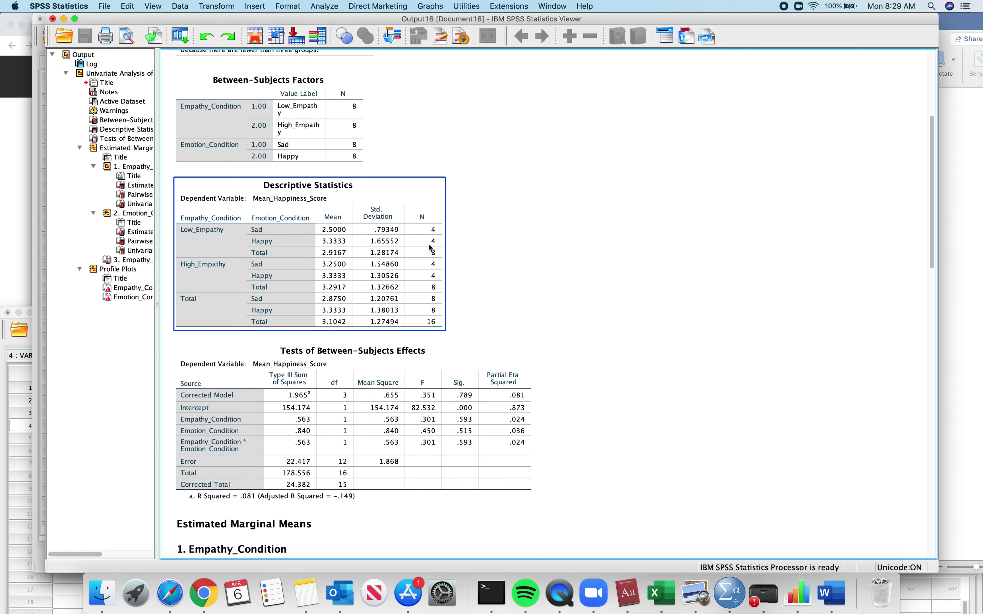
- Compare the group sizes in the Between-Subjects Factors table with those in the Descriptive Statistics table
scroll(380, 141, "up", 4)
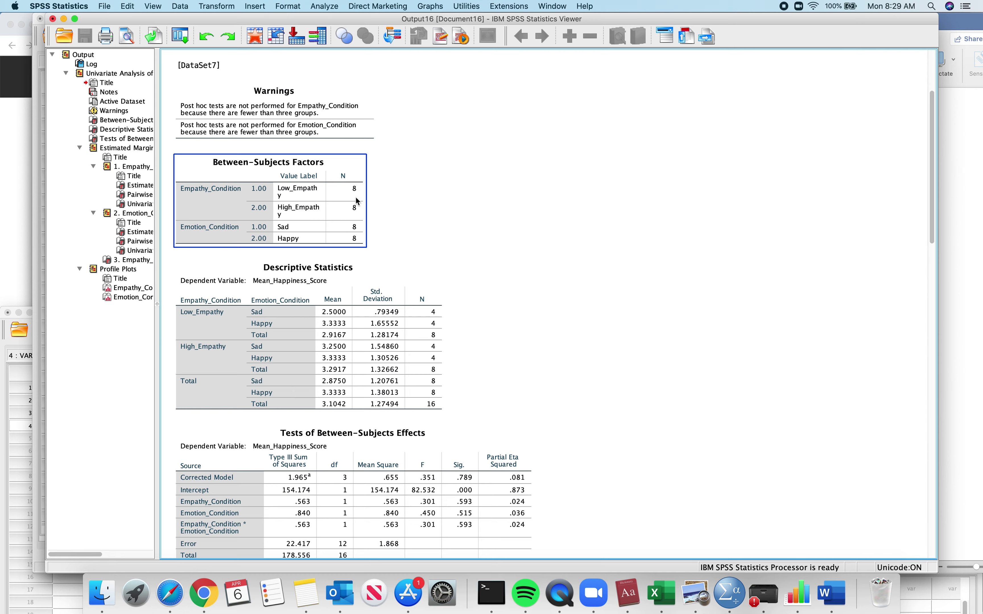
left_click(268, 195)
left_click(422, 329)
scroll(422, 329, "down", 5)
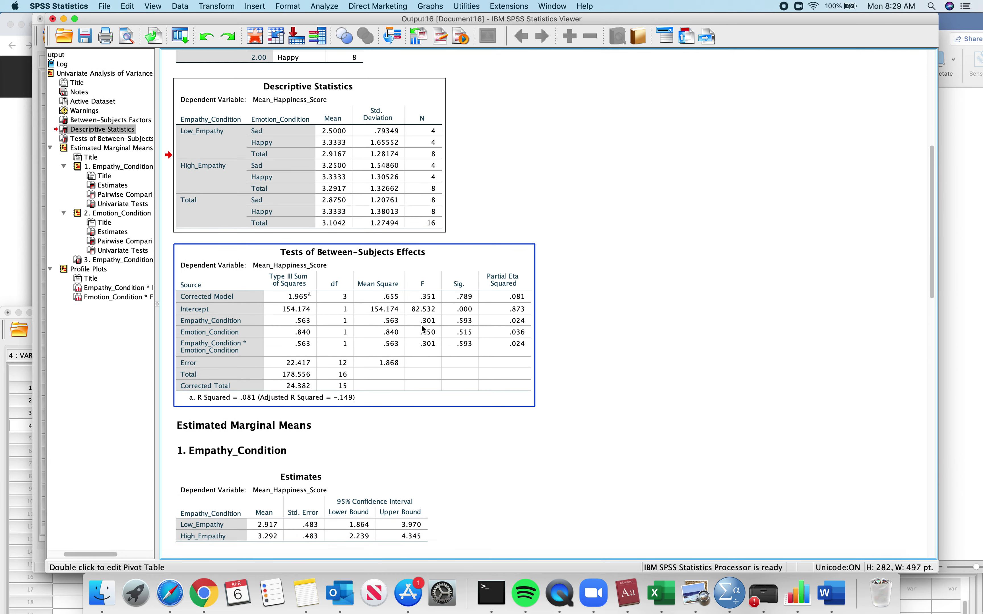
scroll(423, 329, "up", 2)
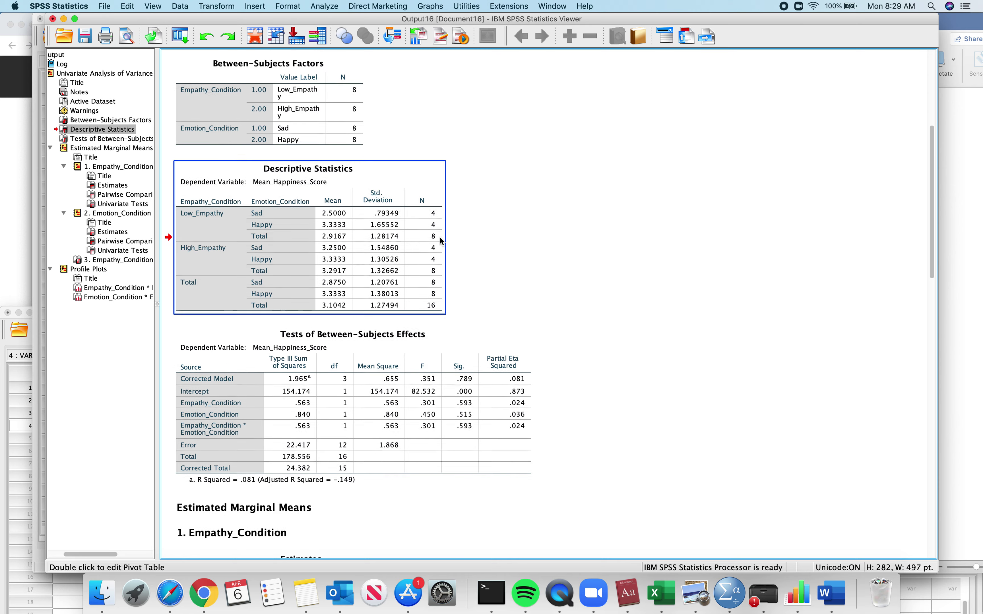
scroll(441, 241, "up", 4)
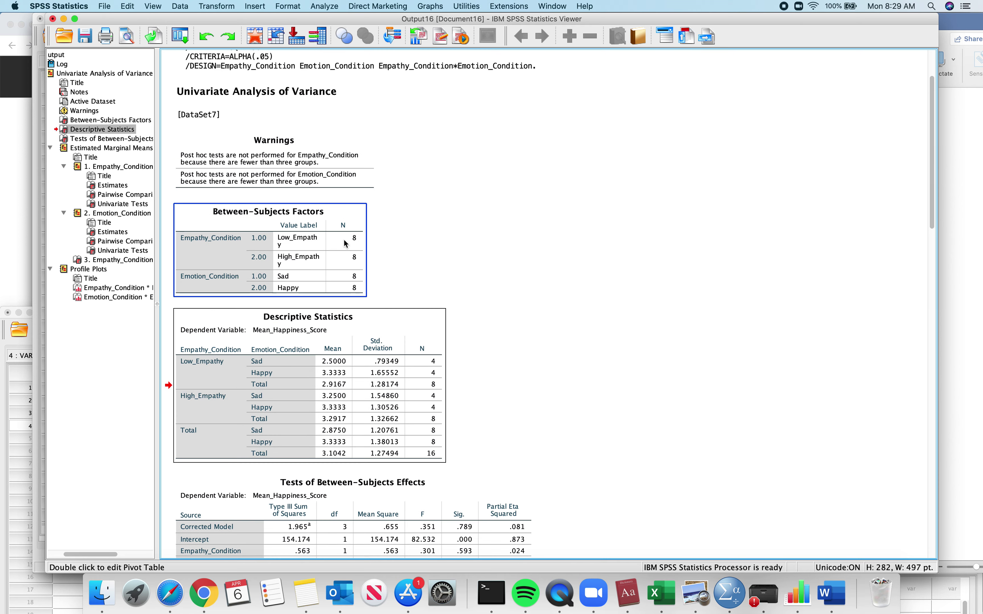
scroll(427, 261, "down", 1)
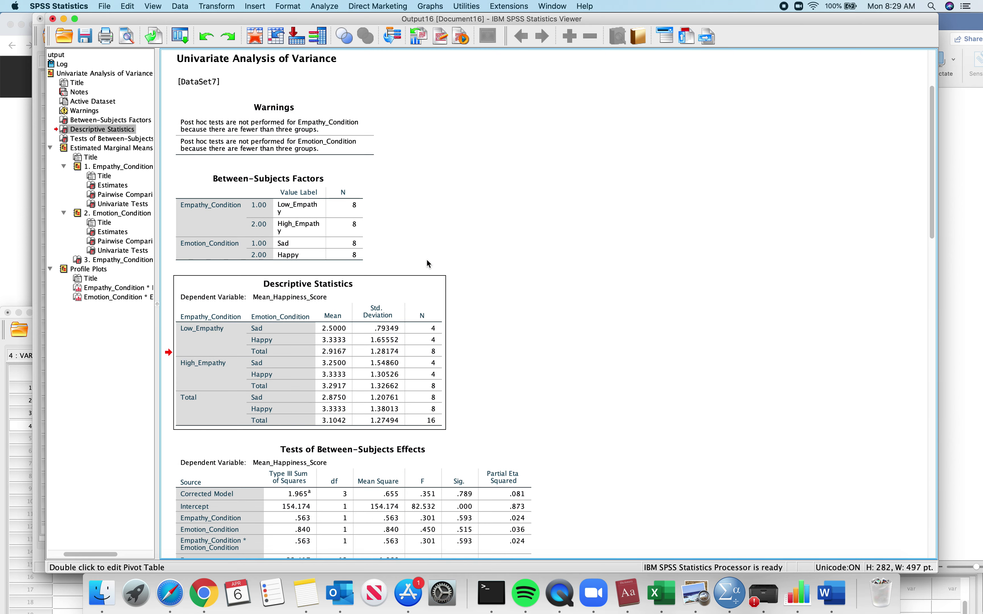
scroll(427, 264, "down", 1)
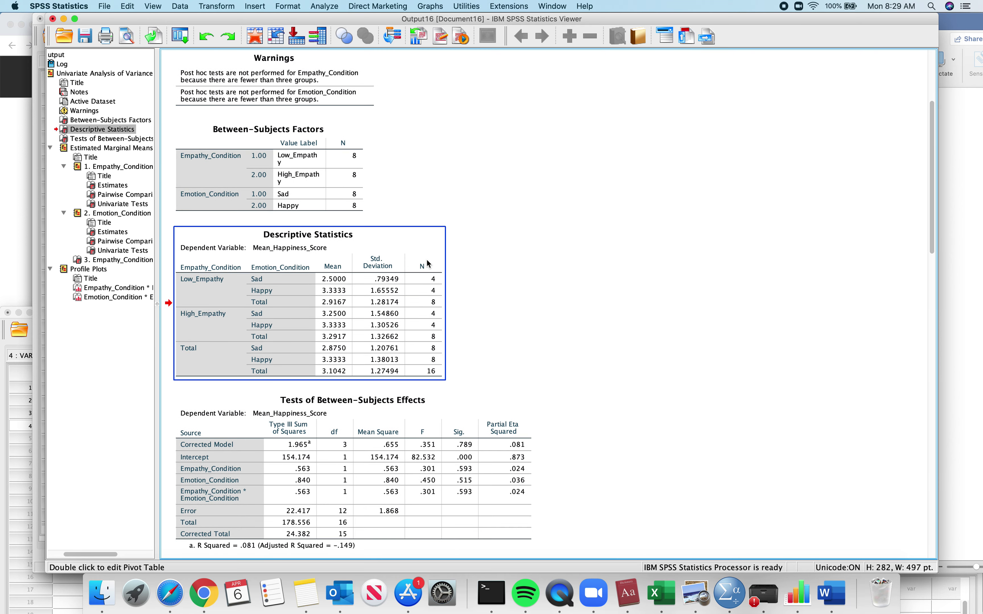
left_click(328, 154)
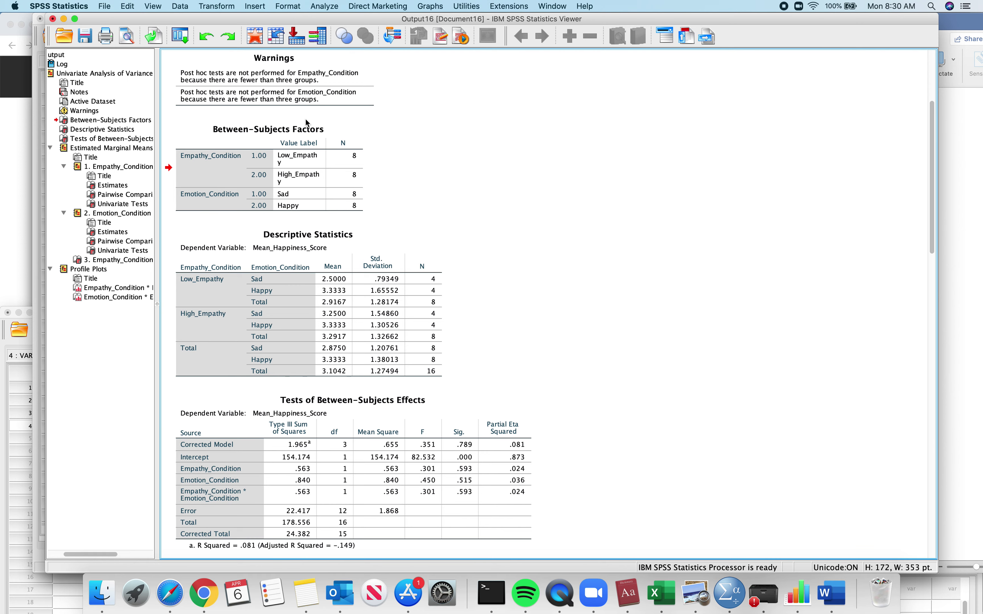
right_click(308, 134)
left_click(339, 127)
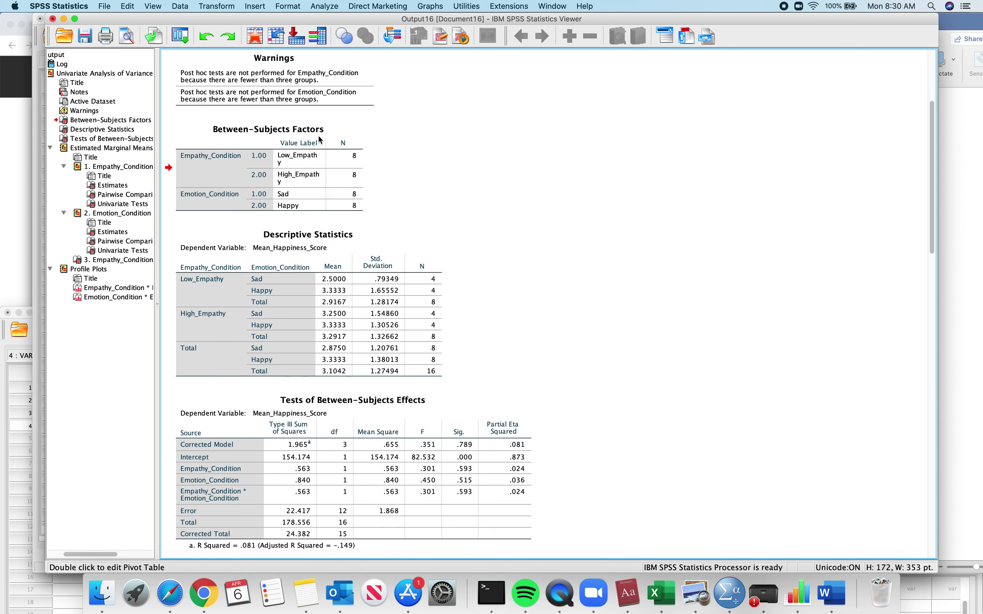
double_click(338, 126)
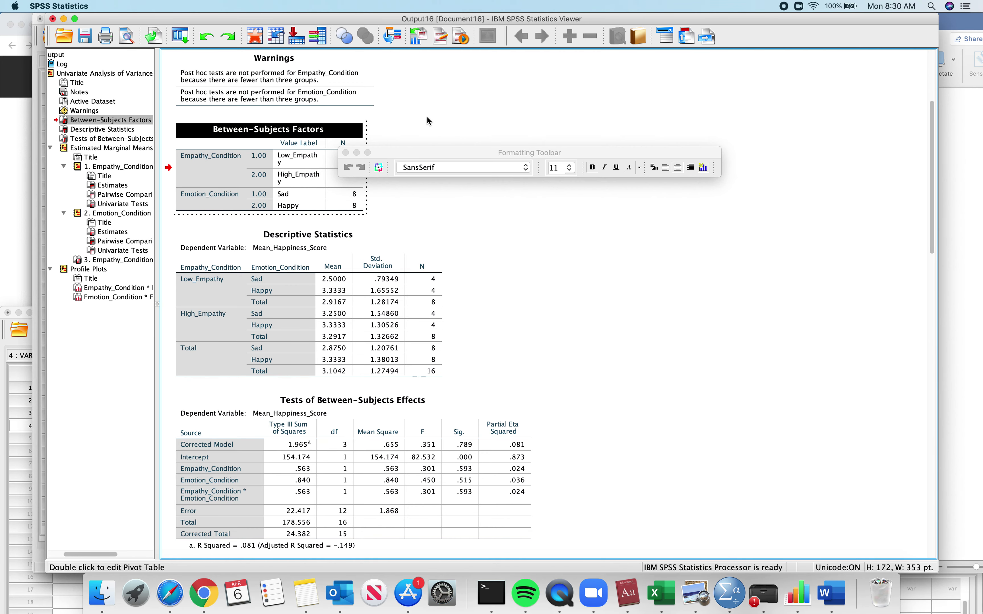
left_click(422, 123)
left_click(367, 141)
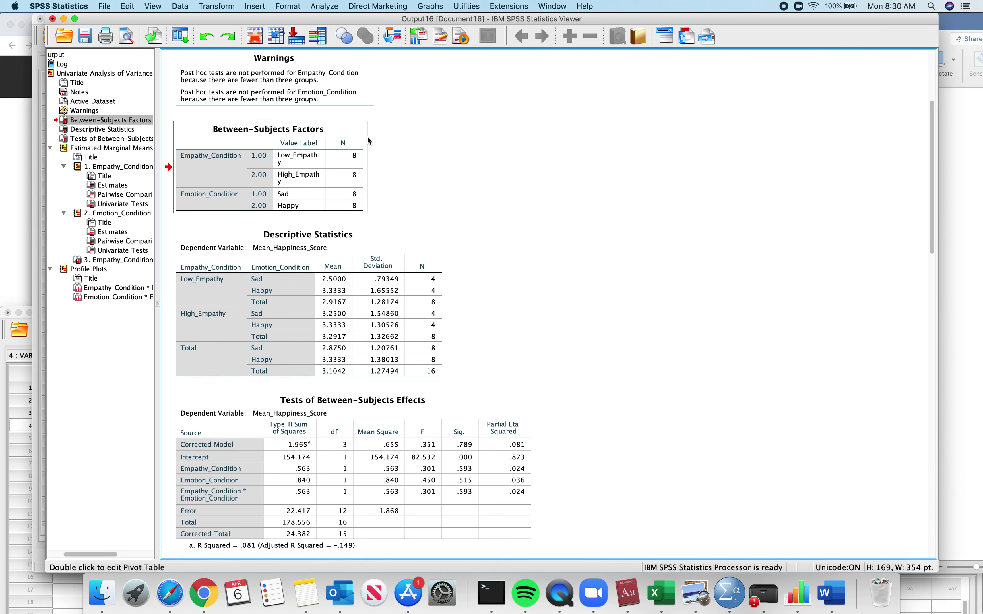
- Delete the Between-Subjects Factors table from the output
left_click(356, 142)
left_click(311, 285)
left_click(324, 143)
key("Delete")
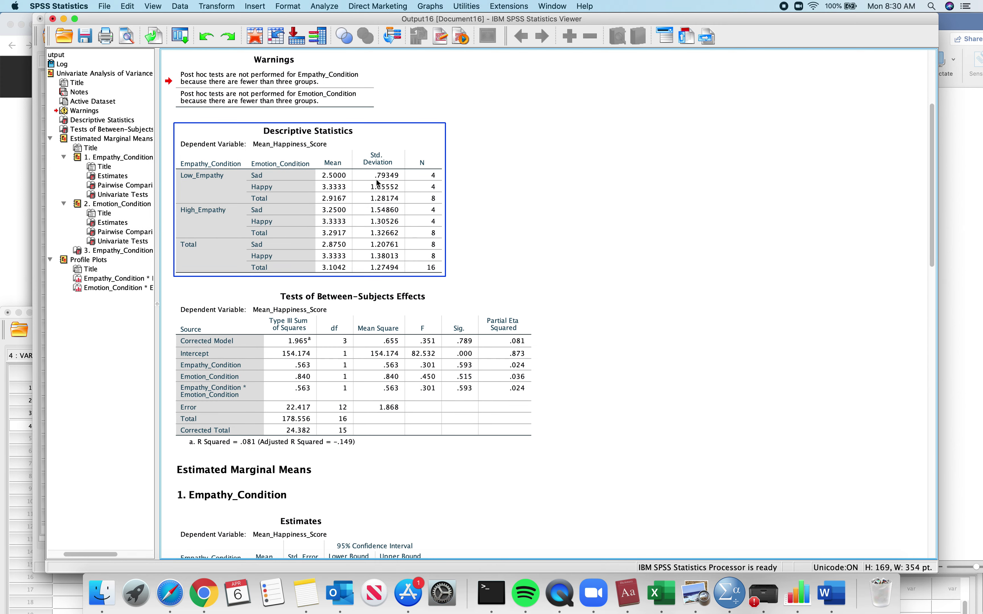
- Examine the descriptive statistics and the df, F, Sig. and Partial Eta Squared columns of the Tests of Between-Subjects Effects table
scroll(365, 182, "up", 3)
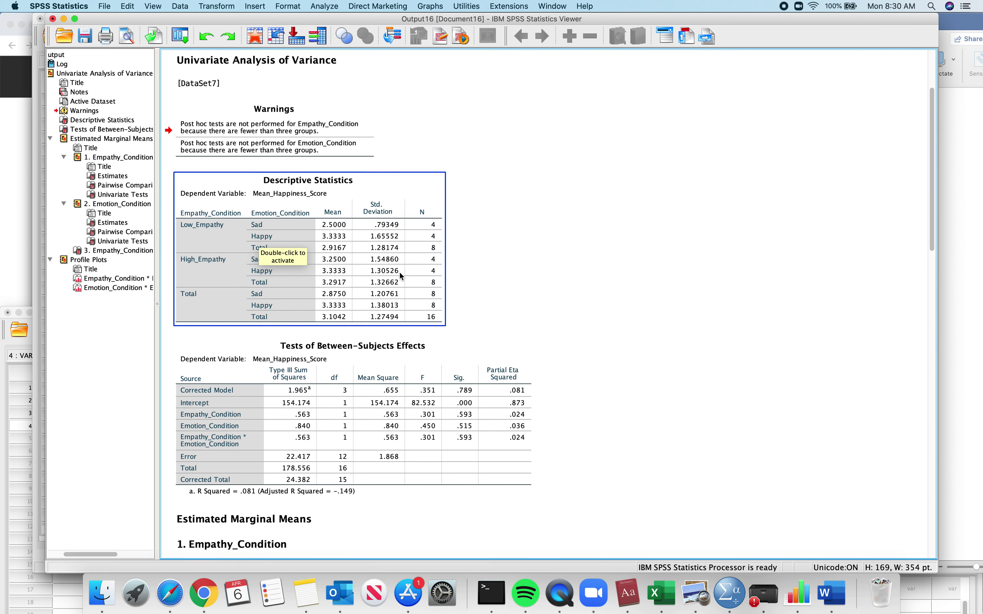
scroll(433, 317, "down", 3)
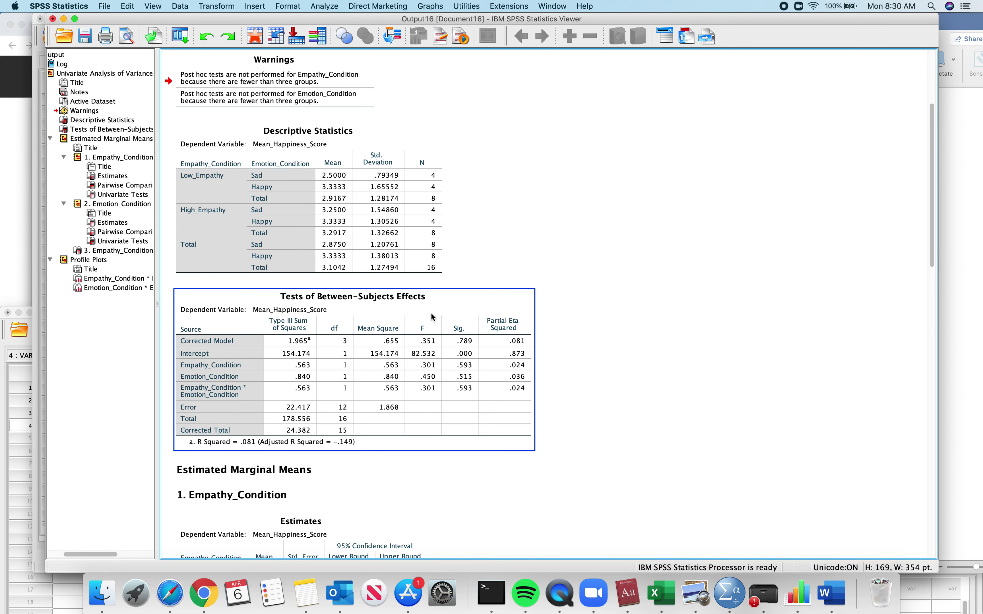
scroll(433, 317, "down", 4)
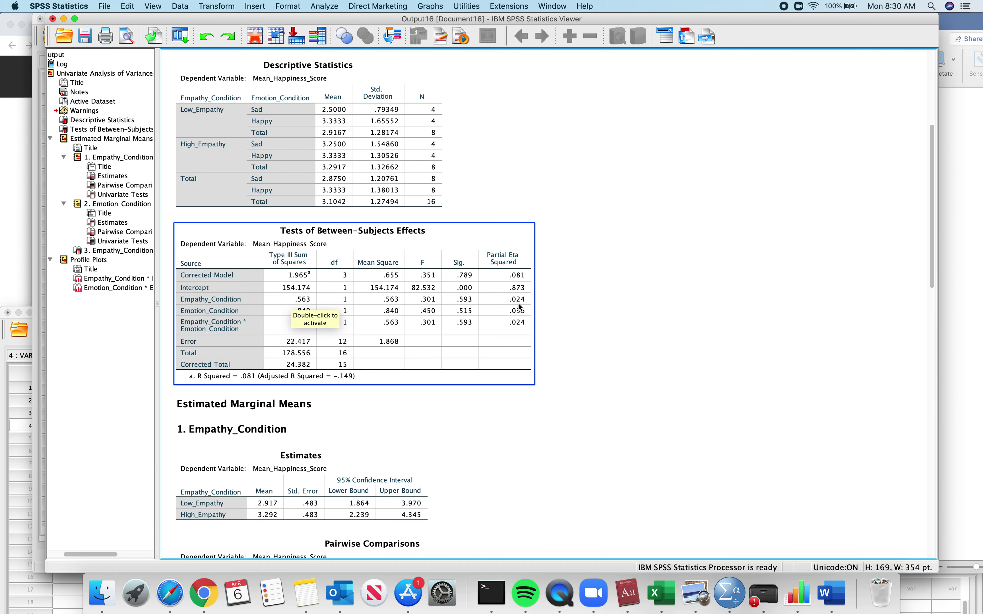
left_click(412, 309)
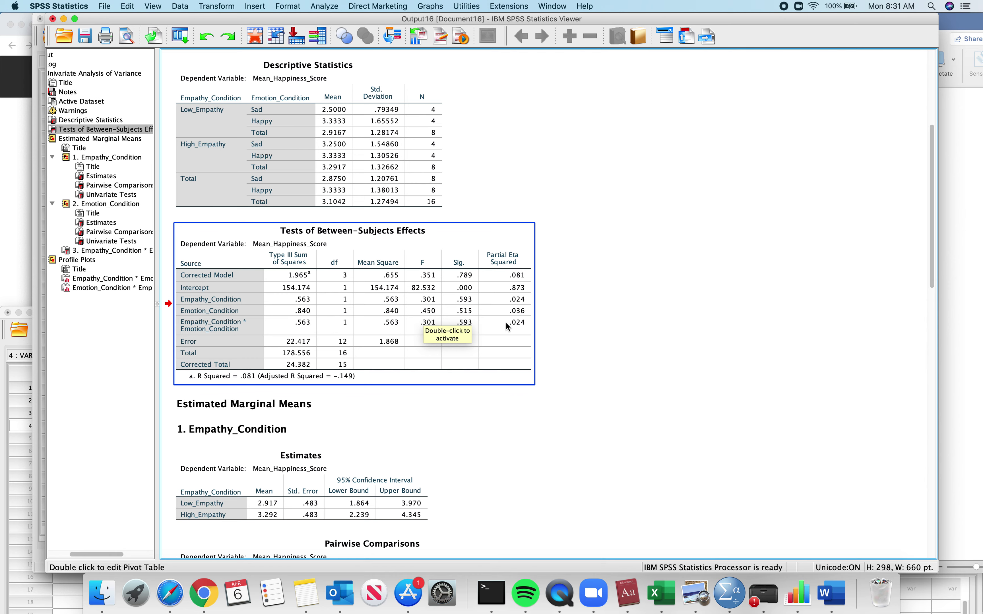
scroll(526, 322, "down", 3)
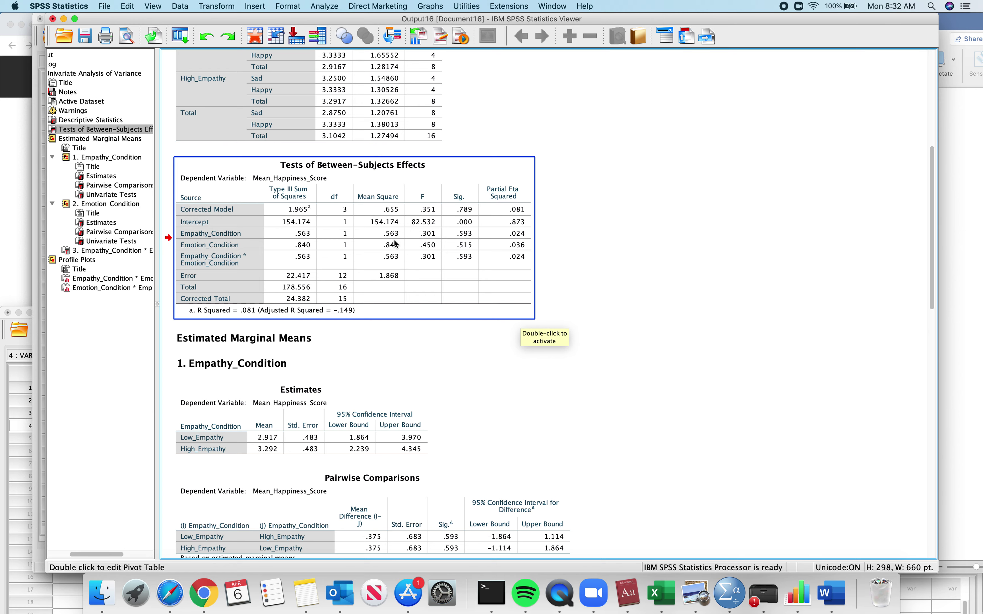
scroll(420, 271, "down", 2)
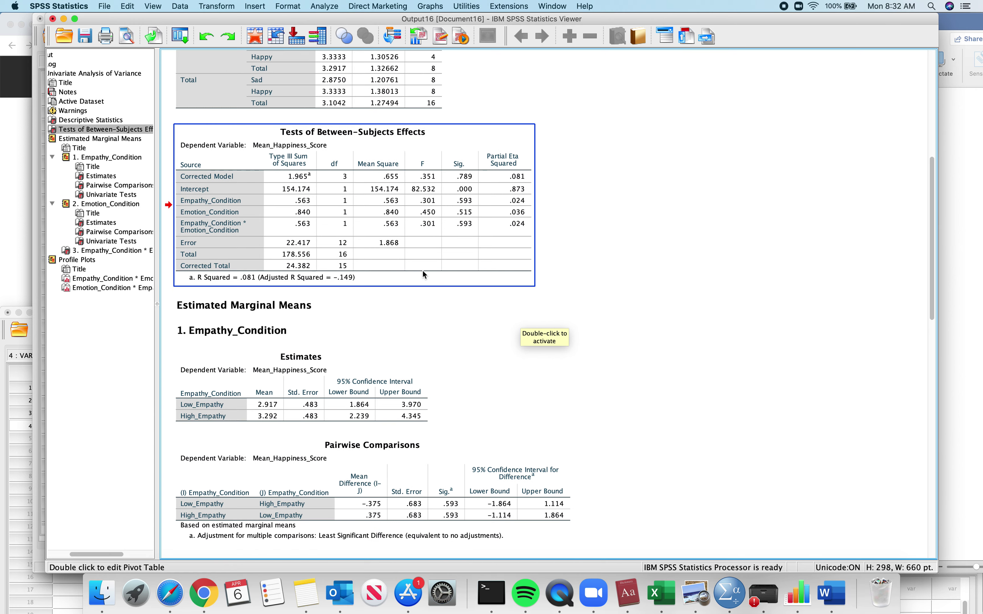
scroll(422, 273, "up", 6)
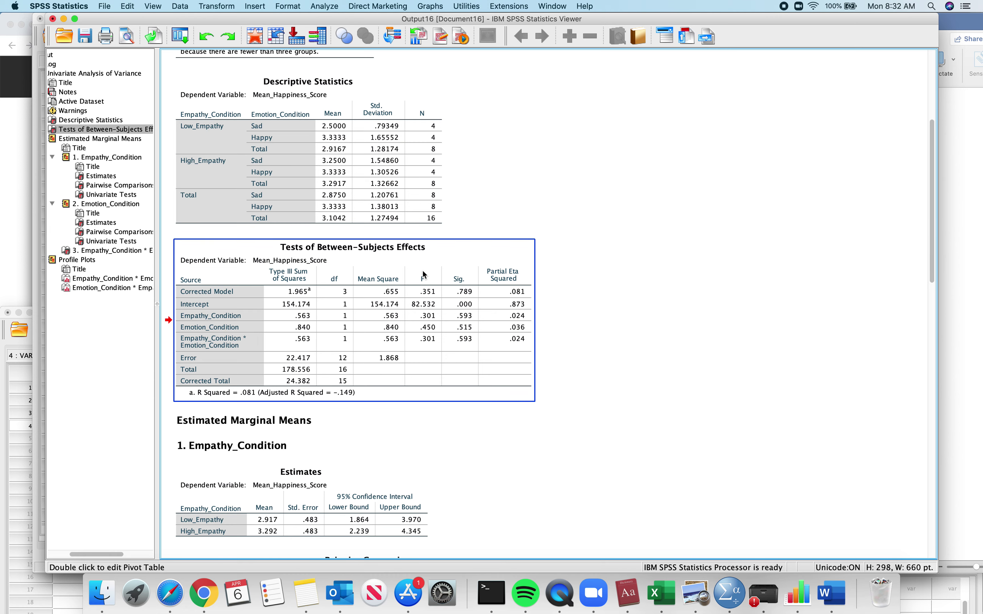
scroll(447, 285, "down", 5)
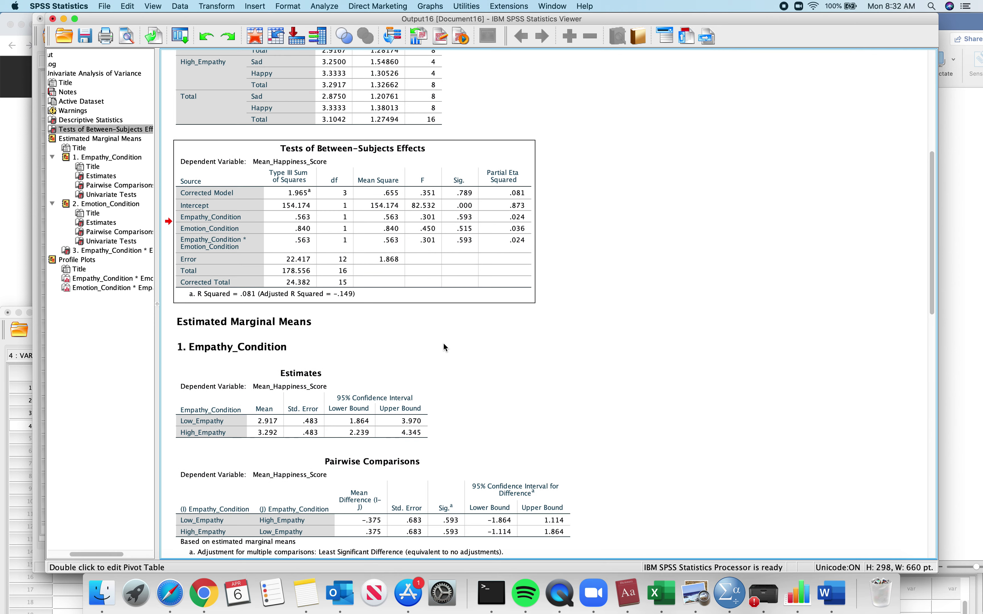
- Examine the Estimates, Pairwise Comparisons and Univariate Tests tables for Empathy_Condition under Estimated Marginal Means
scroll(445, 348, "down", 3)
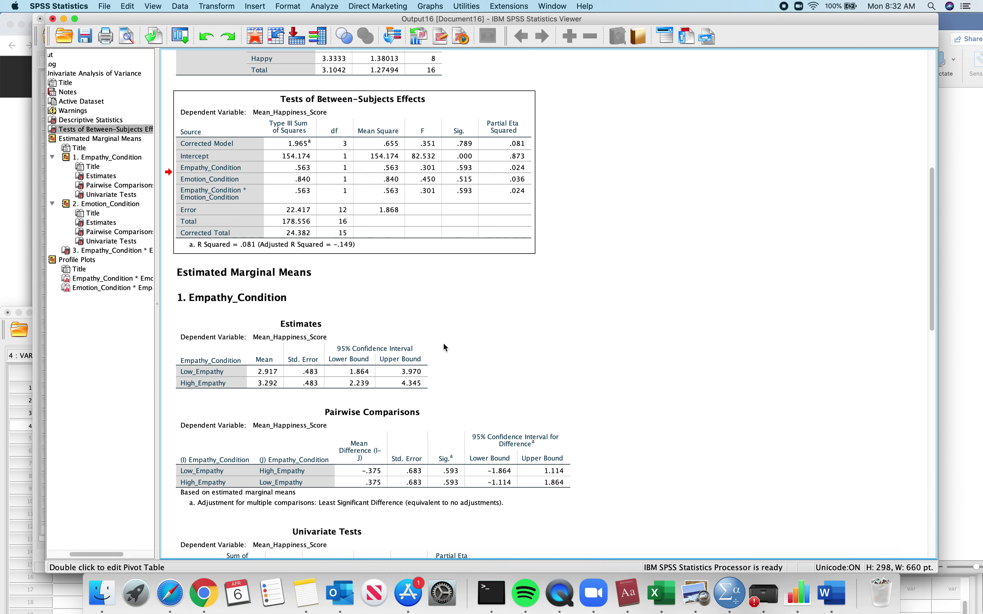
scroll(438, 361, "down", 1)
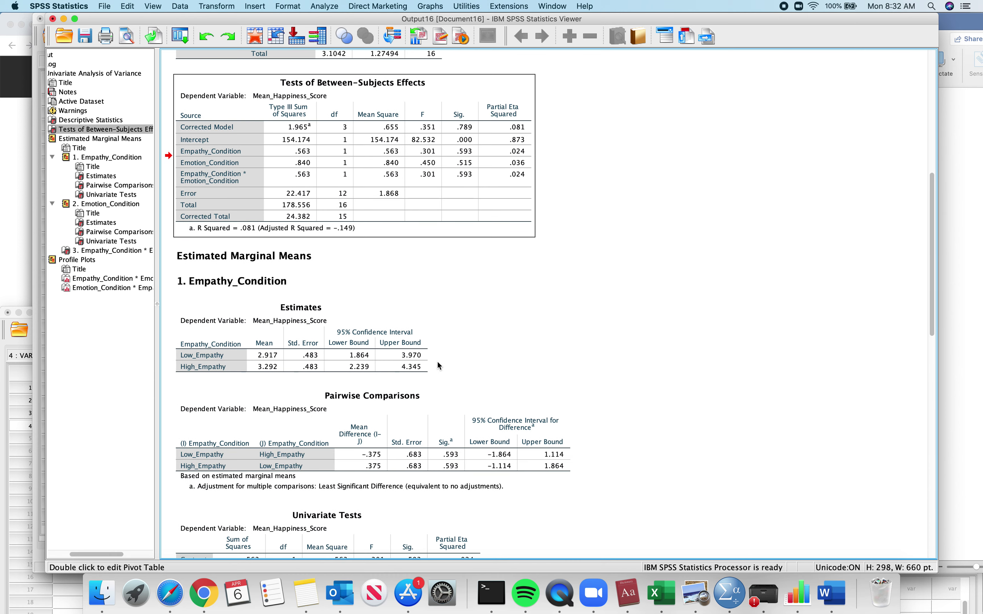
left_click(285, 366)
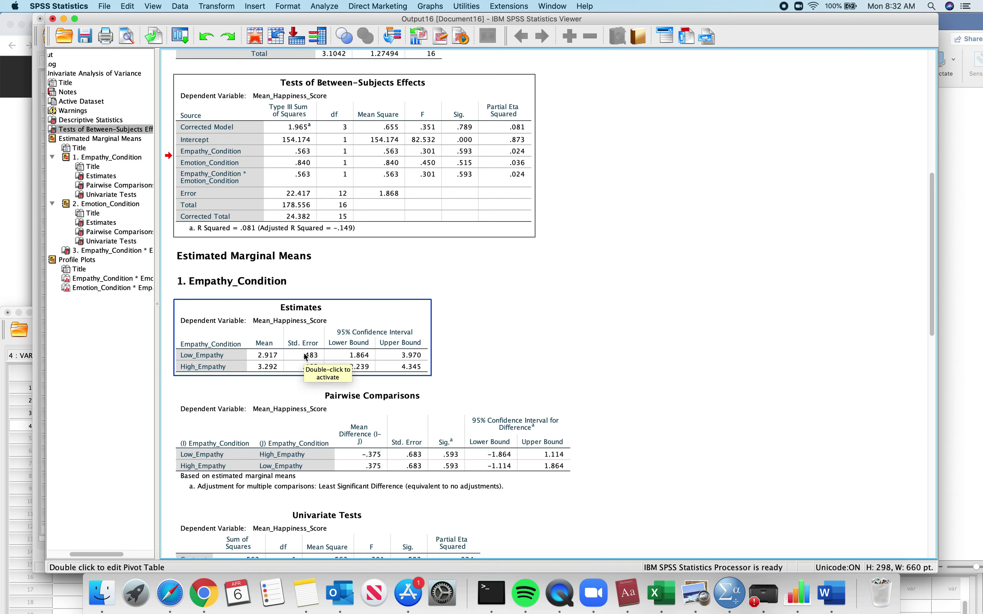
left_click(348, 357)
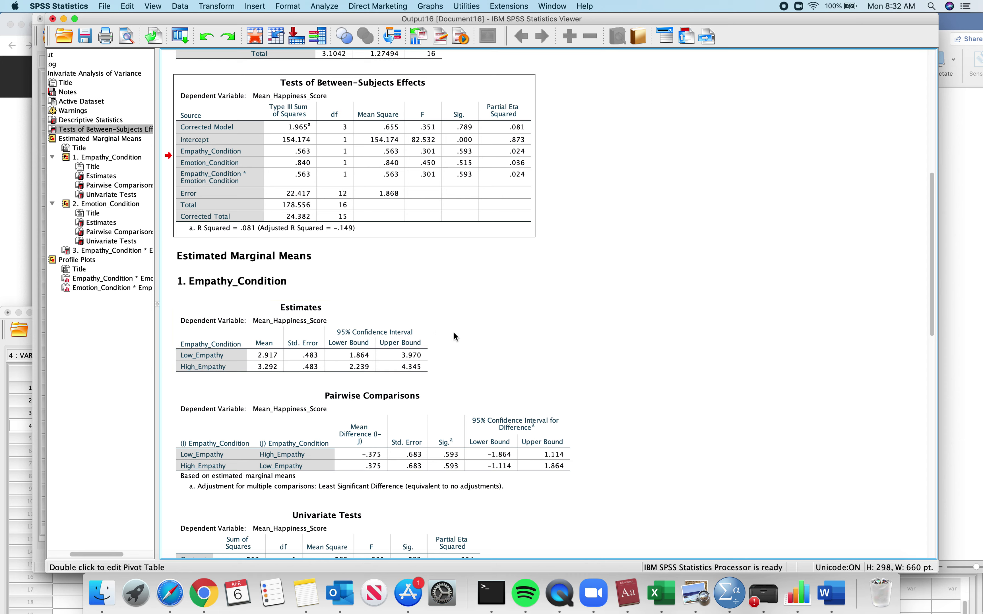
scroll(457, 334, "down", 2)
left_click(404, 271)
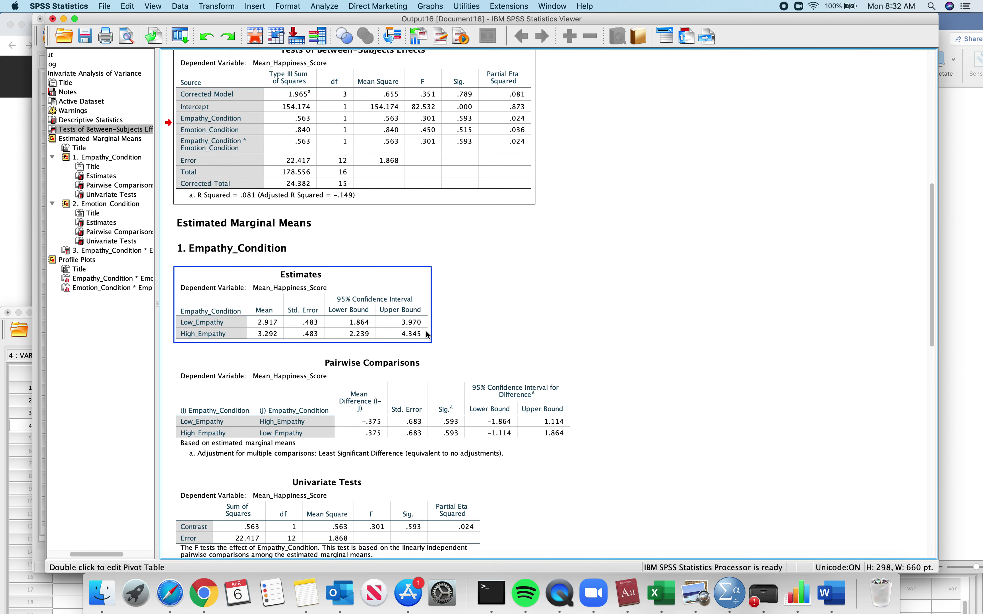
scroll(525, 294, "down", 3)
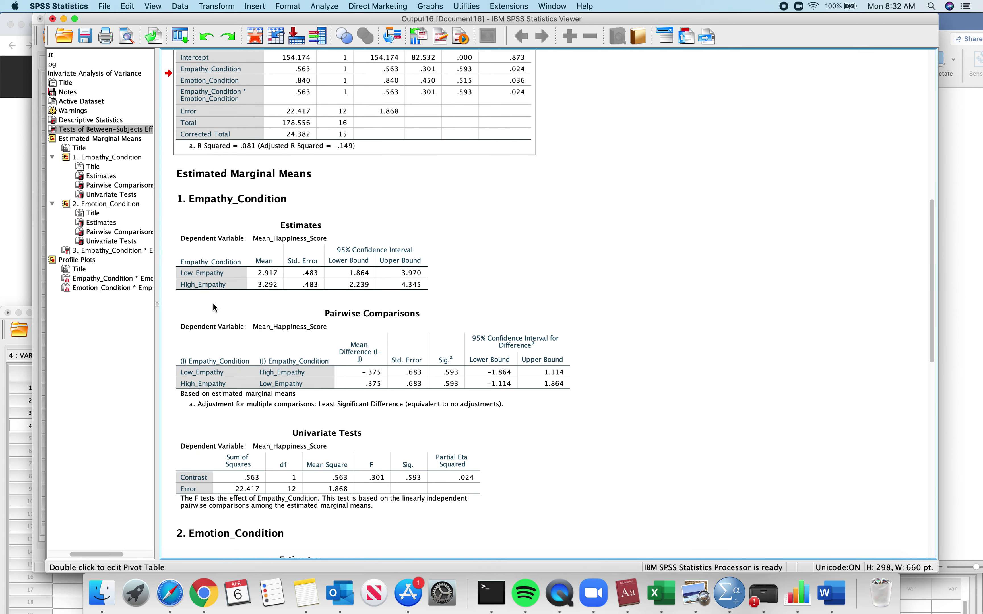
scroll(212, 319, "down", 1)
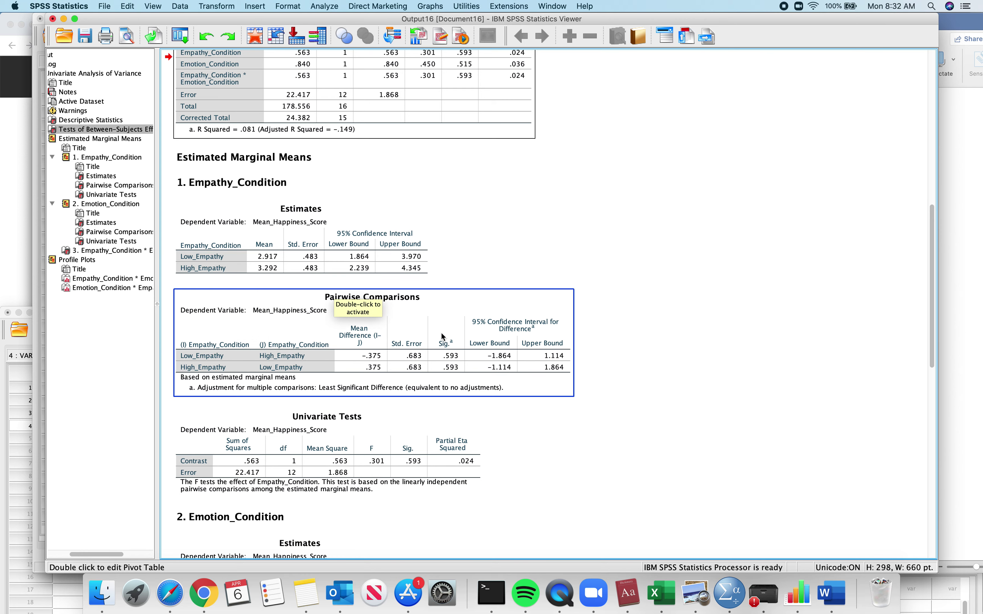
scroll(553, 394, "down", 3)
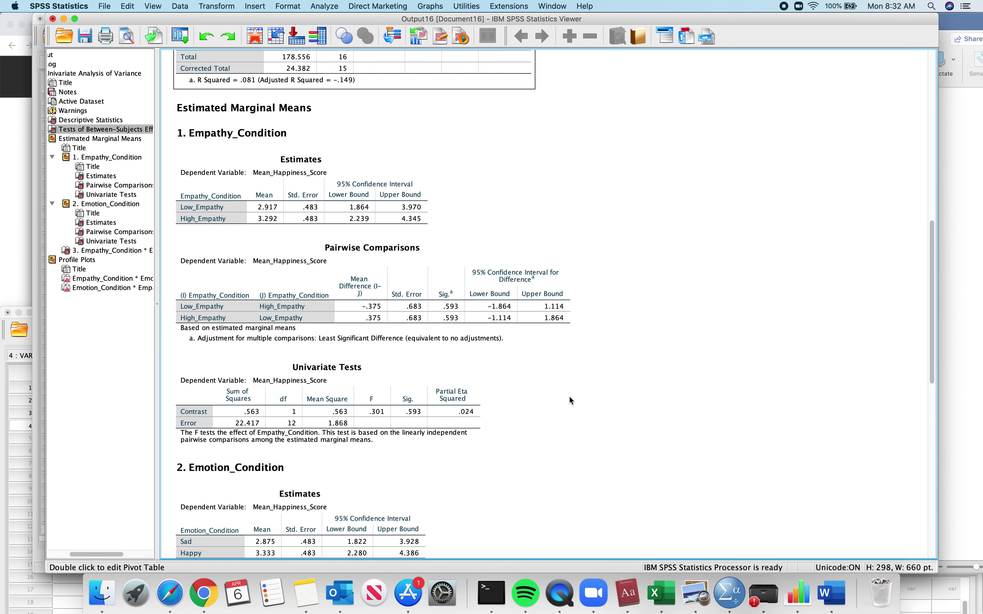
scroll(570, 400, "up", 2)
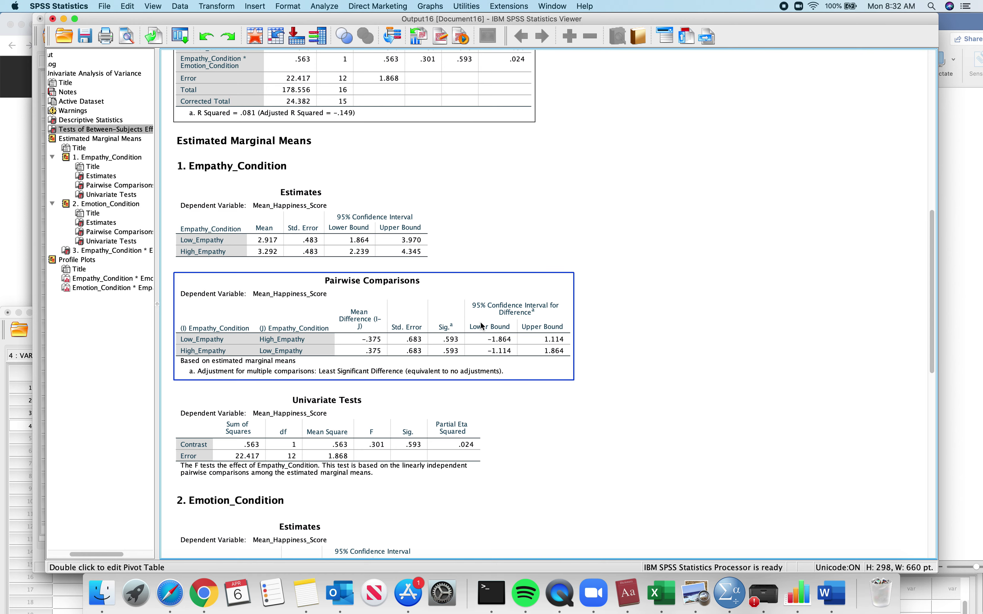
scroll(480, 323, "up", 3)
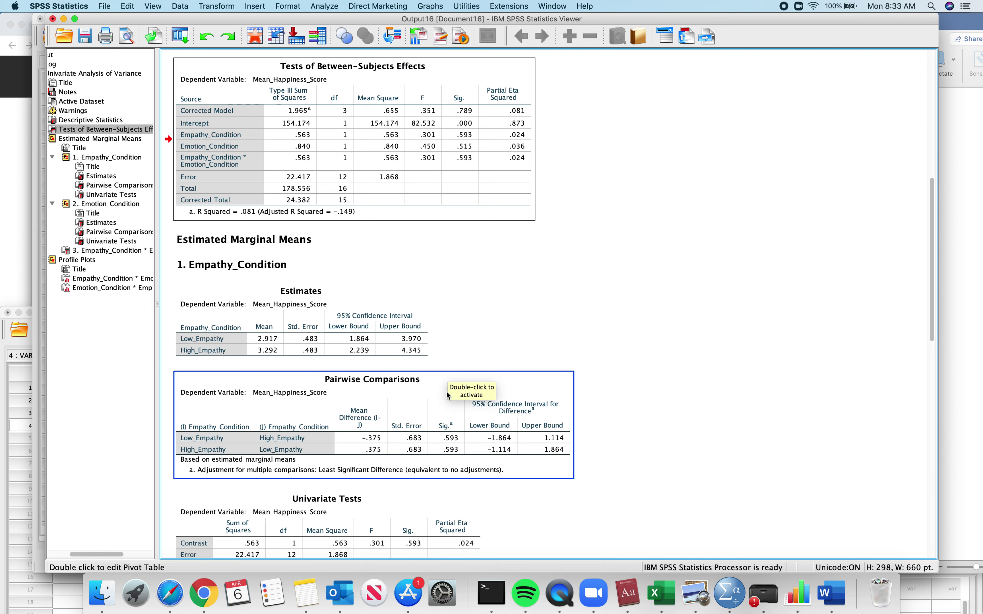
- Delete the Pairwise Comparisons and Univariate Tests tables for Empathy_Condition from the output
left_click(441, 375)
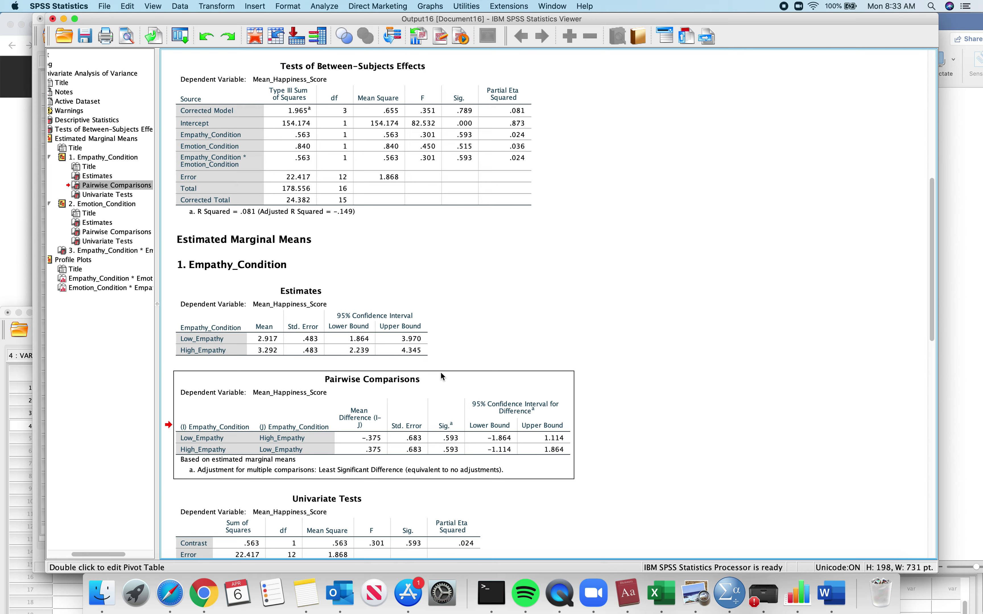
key("Delete")
left_click(437, 391)
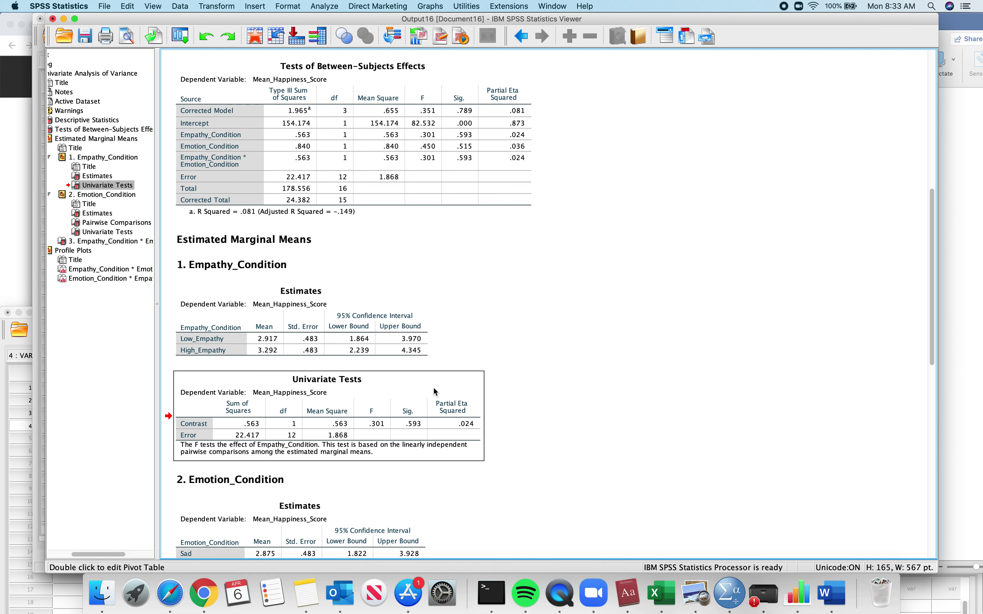
key("Delete")
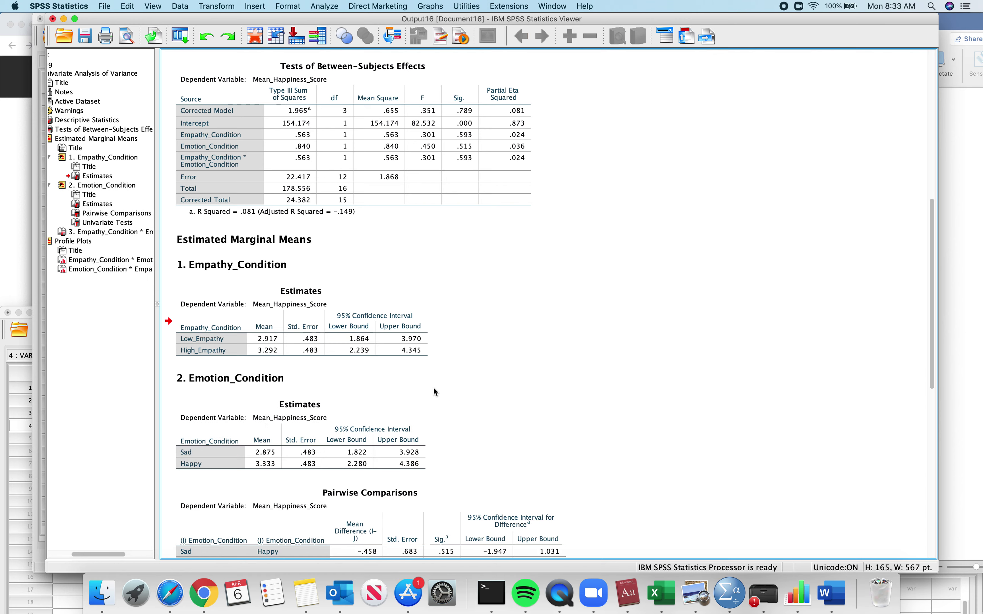
- Delete the Pairwise Comparisons and Univariate Tests tables for Emotion_Condition from the output
scroll(399, 389, "down", 5)
left_click(400, 389)
left_click(406, 325)
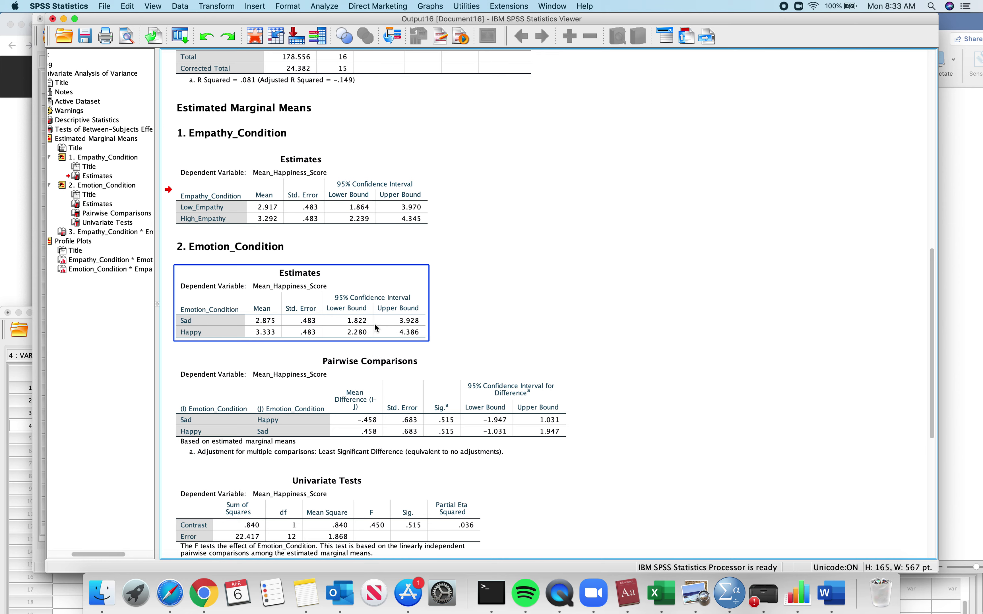
scroll(375, 339, "down", 2)
left_click(374, 336)
left_click(365, 258)
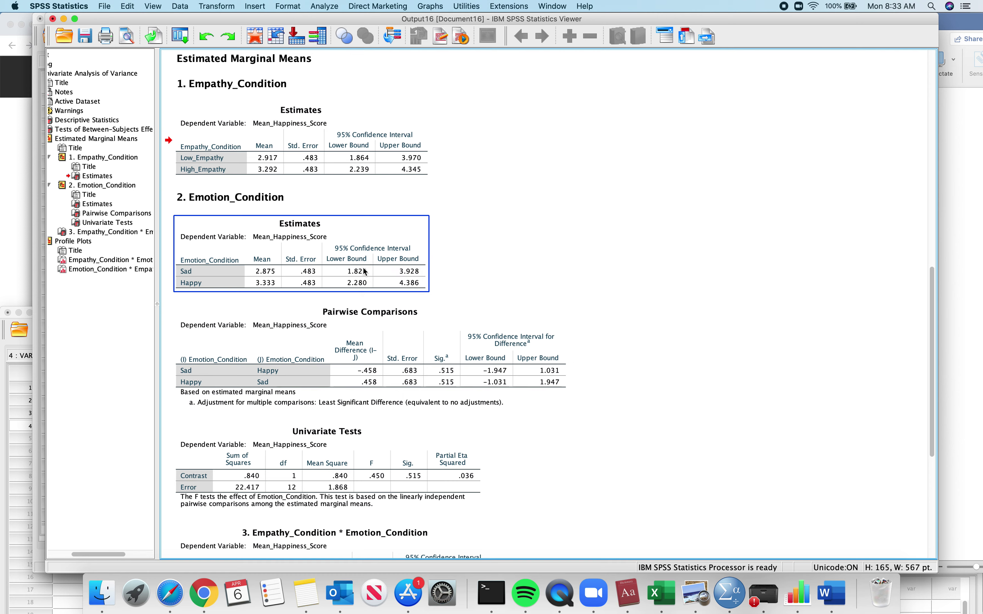
left_click(369, 338)
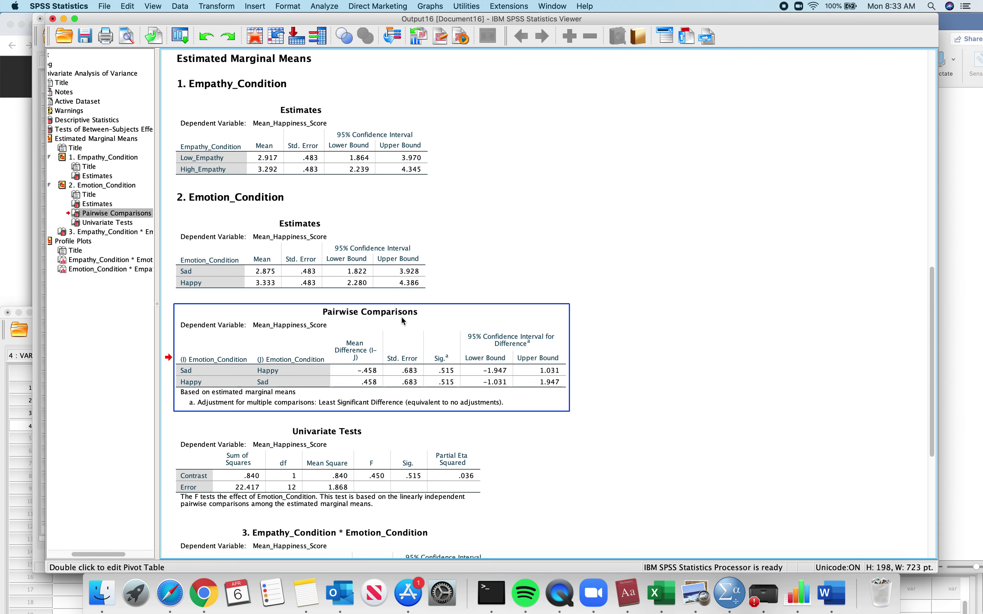
scroll(443, 358, "up", 10)
left_click(461, 303)
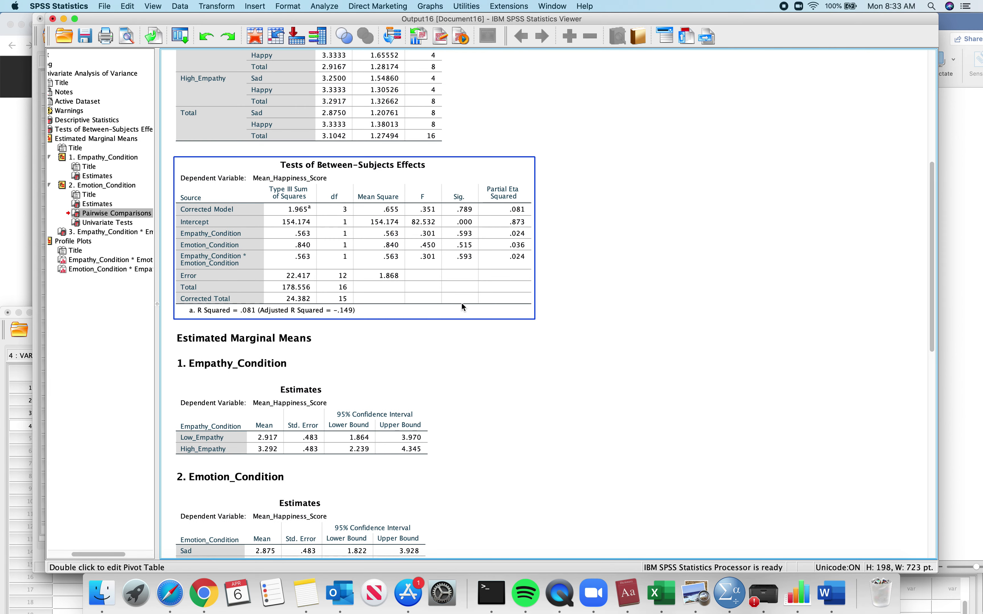
scroll(456, 397, "down", 3)
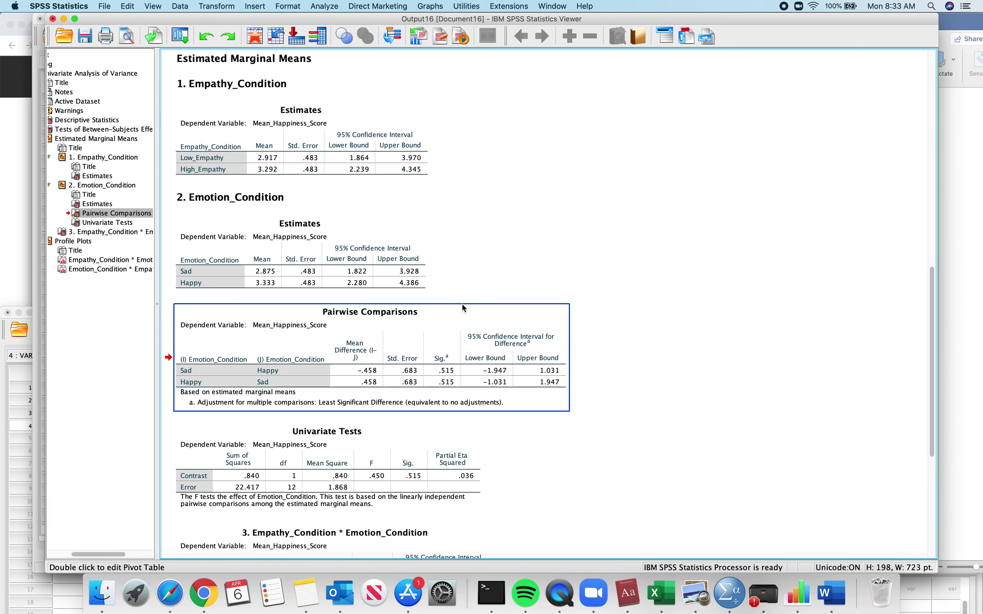
key("Delete")
left_click(452, 311)
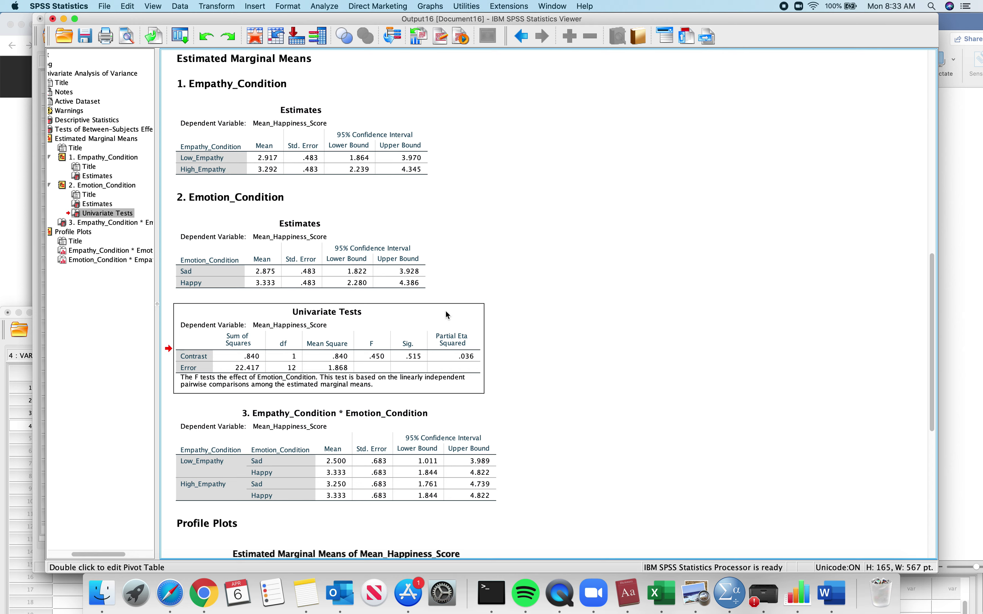
key("Delete")
- Examine the Empathy_Condition * Emotion_Condition means table and the axes and legends of the two profile plots
scroll(484, 292, "down", 5)
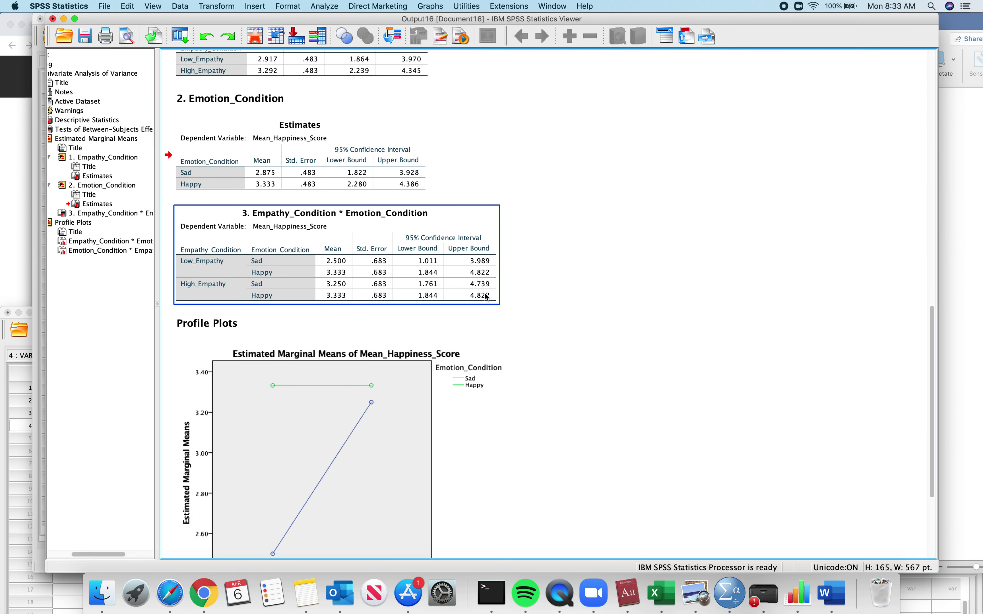
scroll(486, 296, "down", 3)
left_click(483, 293)
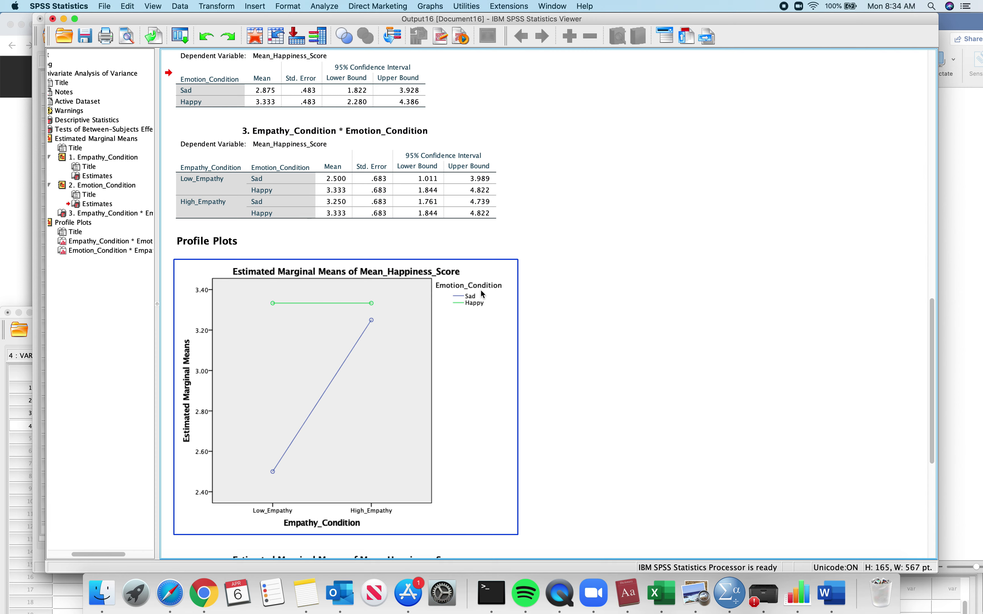
left_click(404, 206)
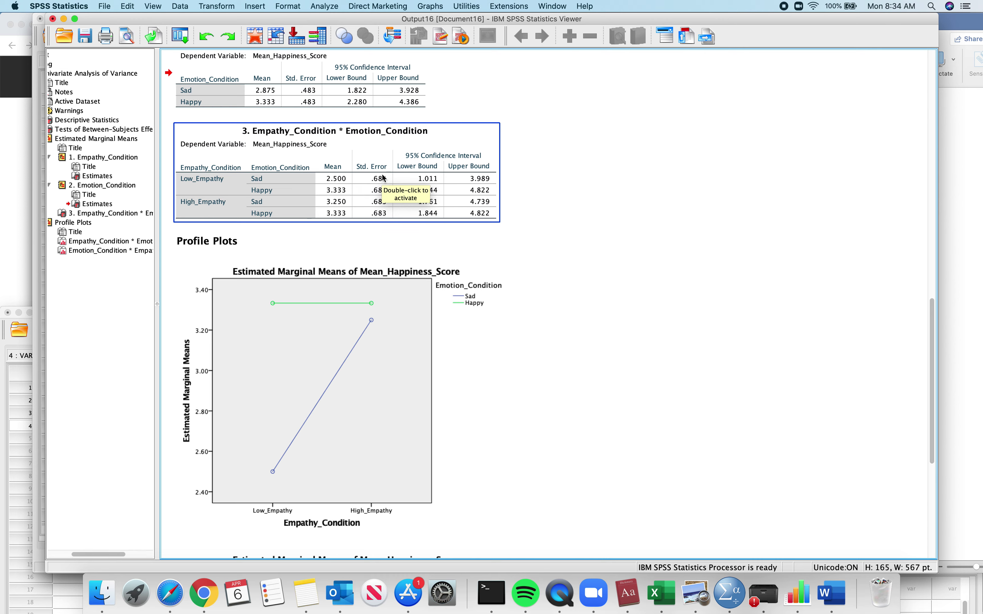
left_click(460, 387)
scroll(460, 387, "down", 5)
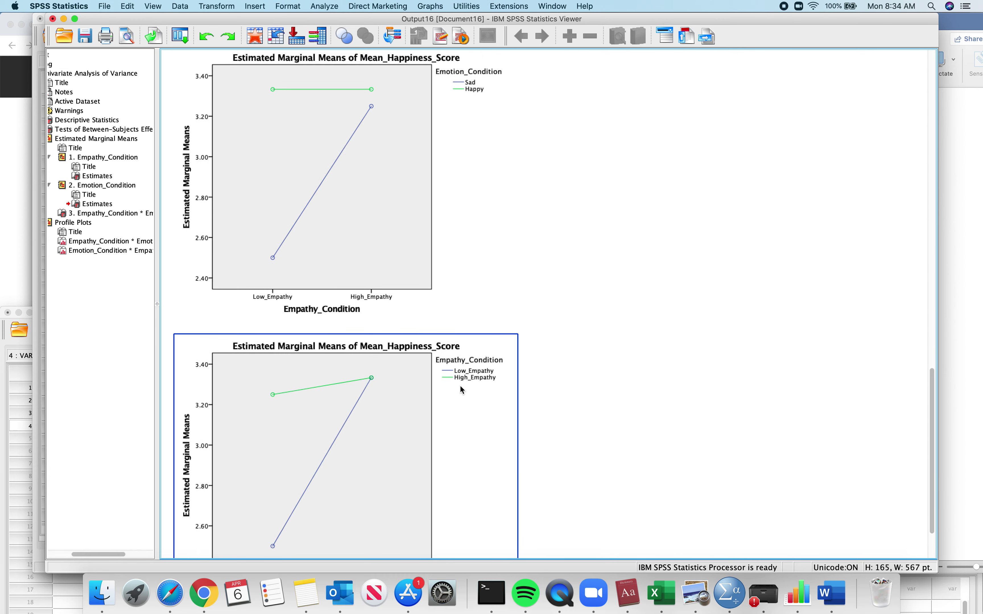
scroll(459, 386, "up", 2)
scroll(466, 389, "down", 3)
left_click(466, 389)
scroll(466, 389, "down", 5)
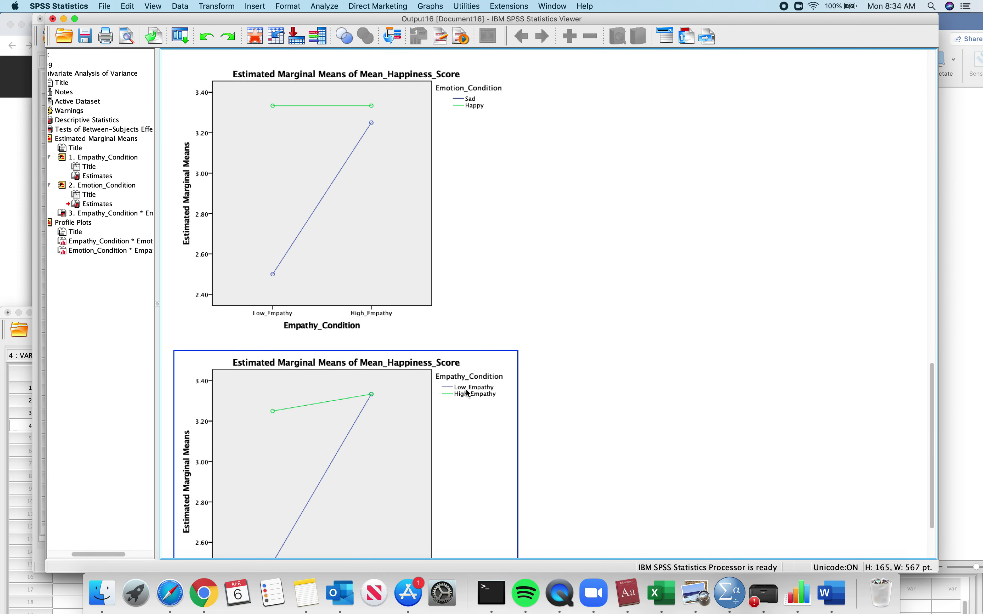
scroll(465, 388, "up", 3)
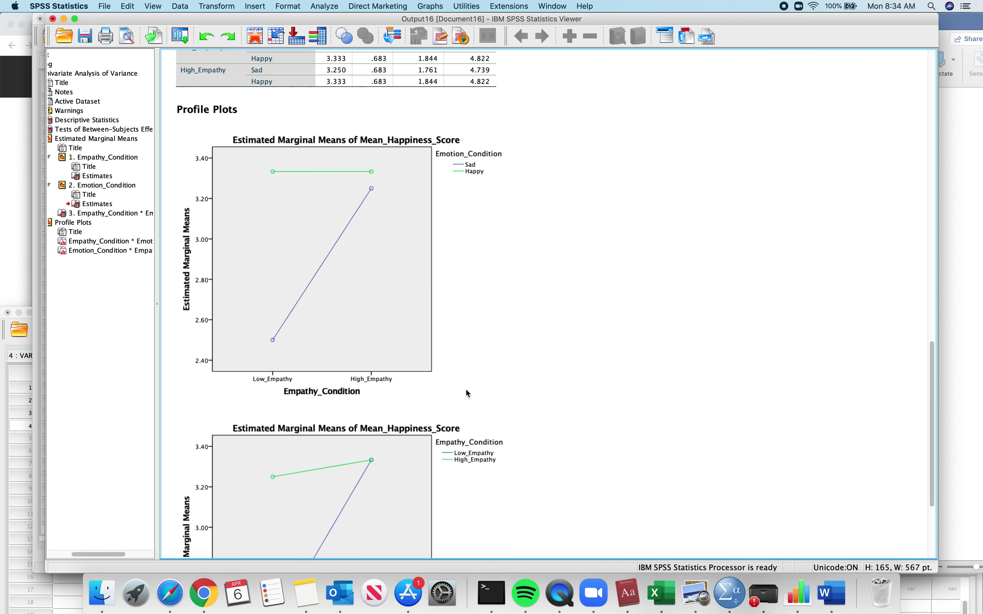
left_click(467, 391)
scroll(478, 384, "down", 1)
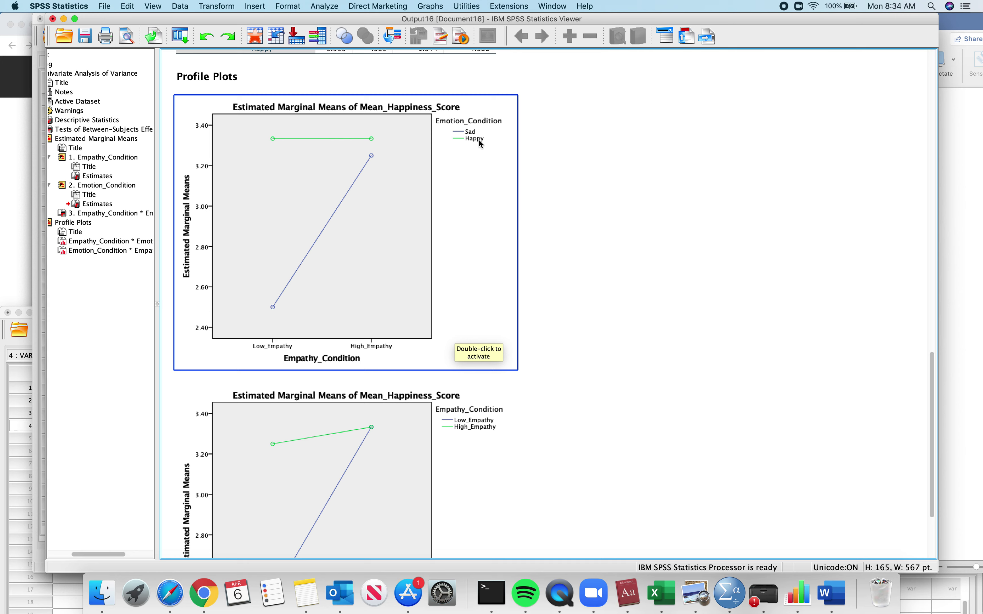
left_click(476, 485)
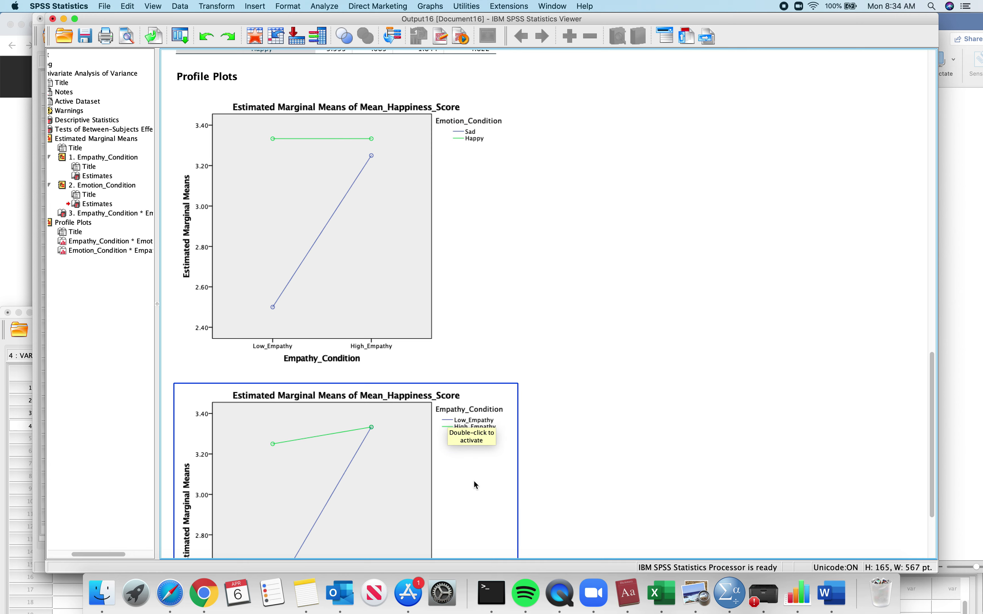
double_click(460, 440)
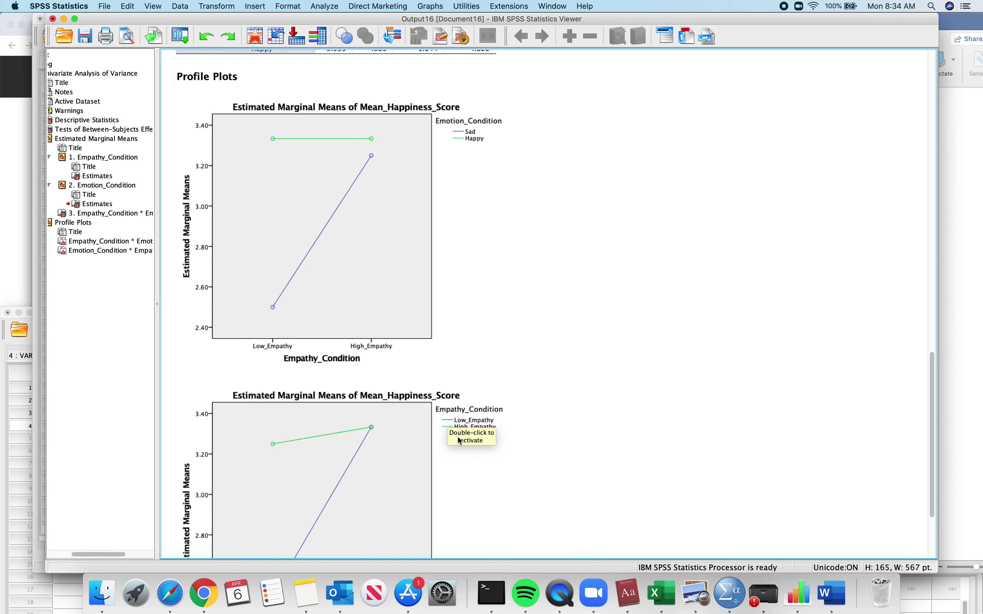
scroll(533, 305, "down", 5)
scroll(533, 305, "up", 3)
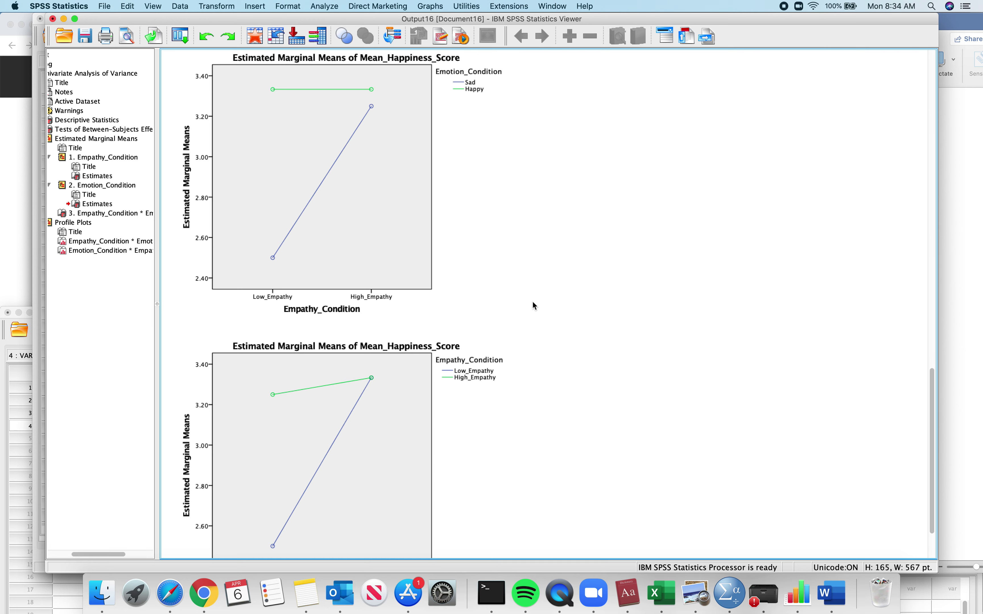
- Compare the Sad and Happy lines in the Empathy_Condition profile plot with the Low_Empathy and High_Empathy lines in the Emotion_Condition plot
left_click(535, 305)
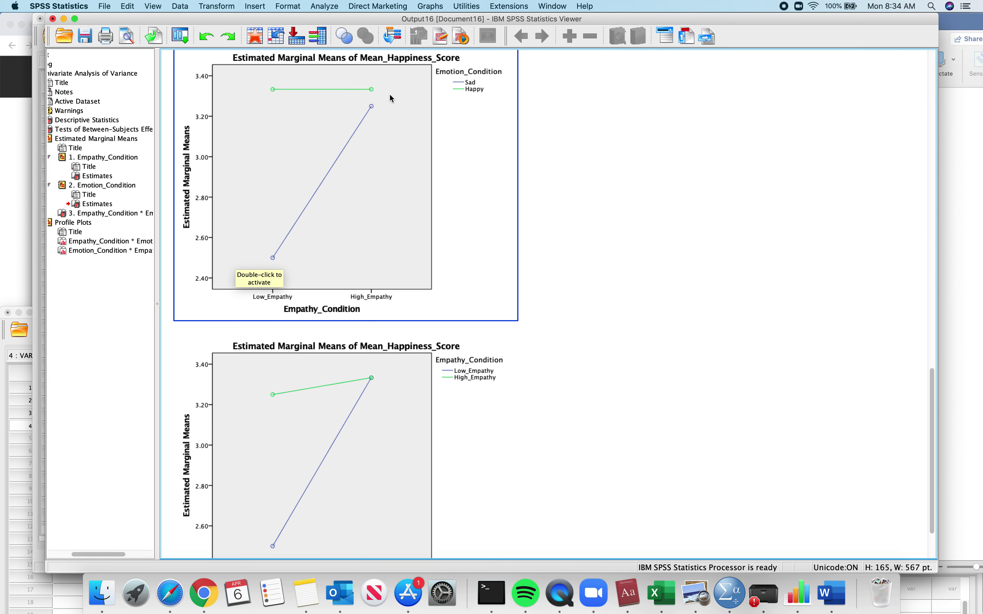
left_click(281, 277)
left_click(426, 167)
scroll(472, 237, "down", 2)
left_click(356, 369)
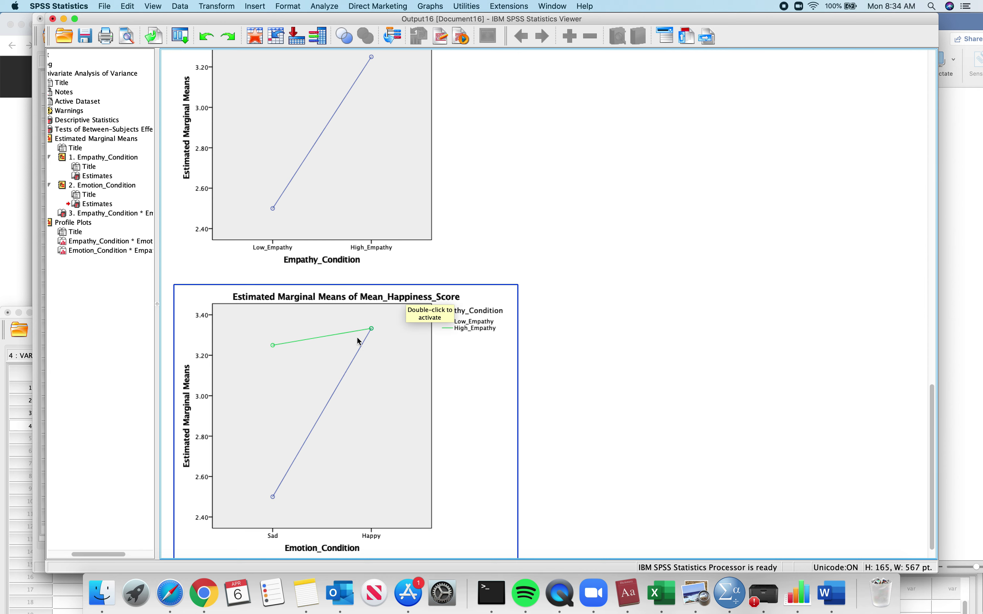
scroll(343, 404, "up", 6)
scroll(343, 405, "down", 2)
left_click(286, 142)
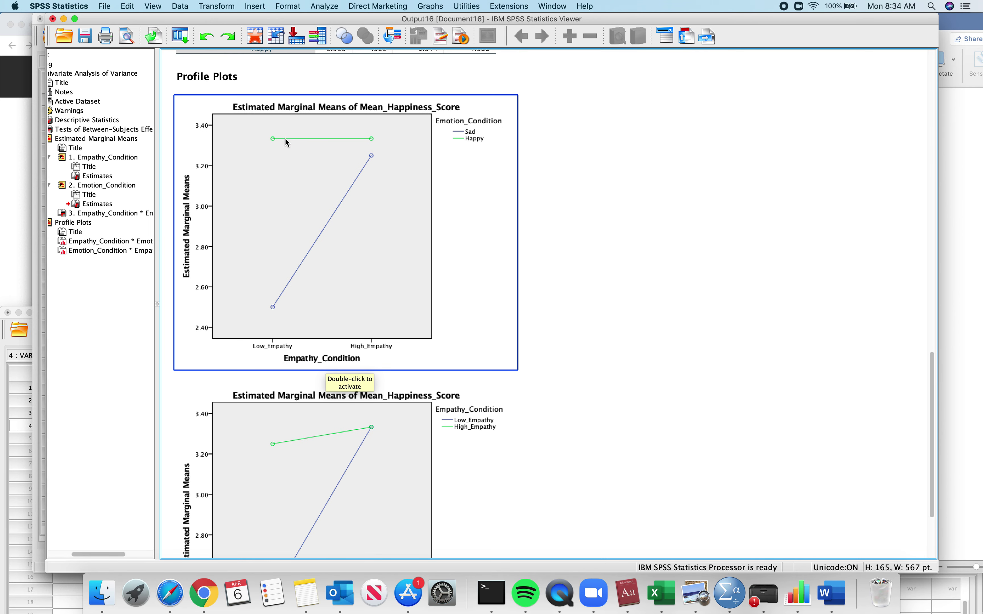
scroll(308, 236, "down", 2)
scroll(307, 237, "up", 2)
scroll(334, 325, "down", 3)
left_click(336, 330)
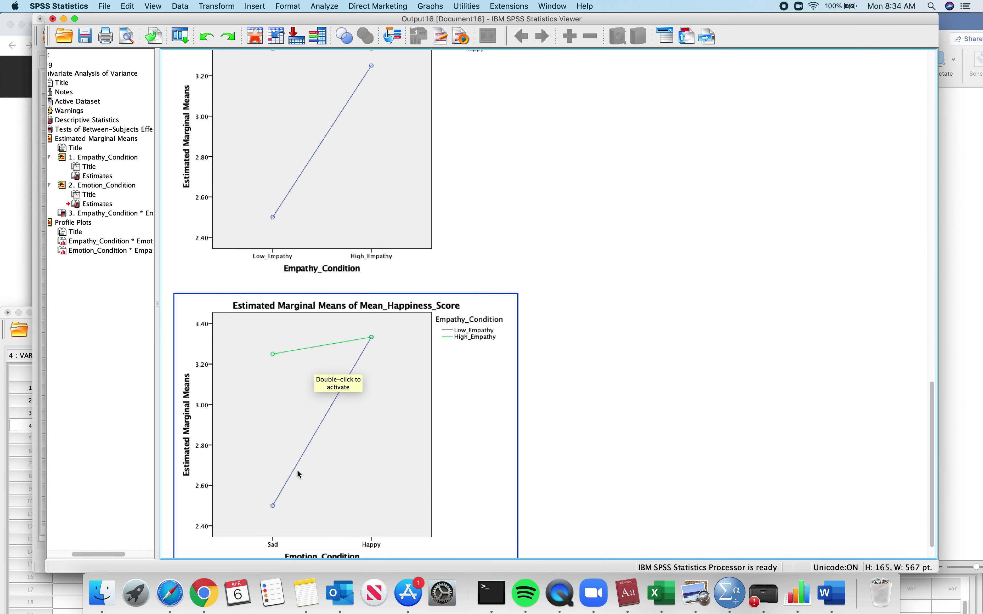
scroll(348, 391, "up", 7)
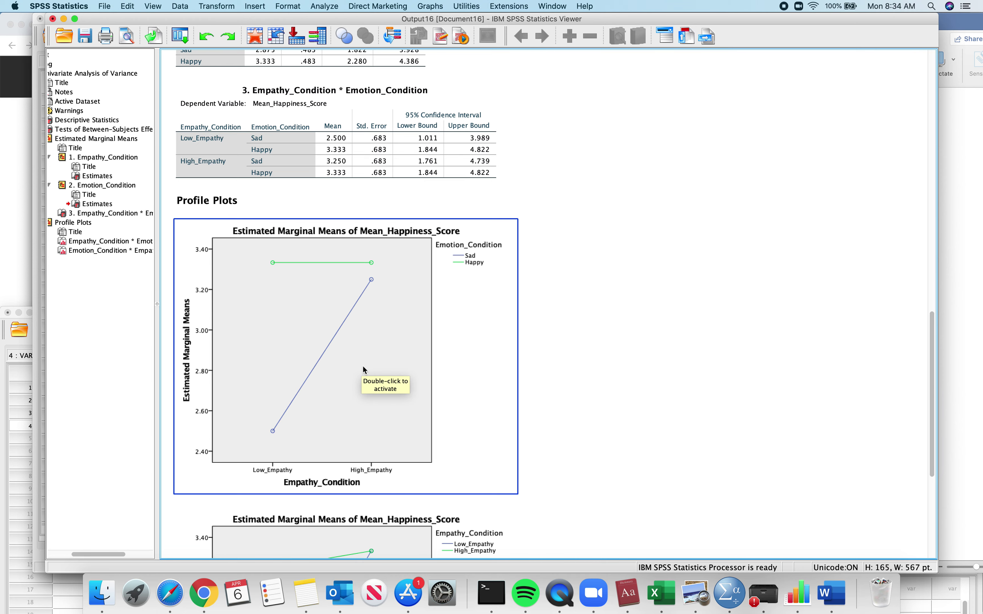
scroll(364, 370, "down", 2)
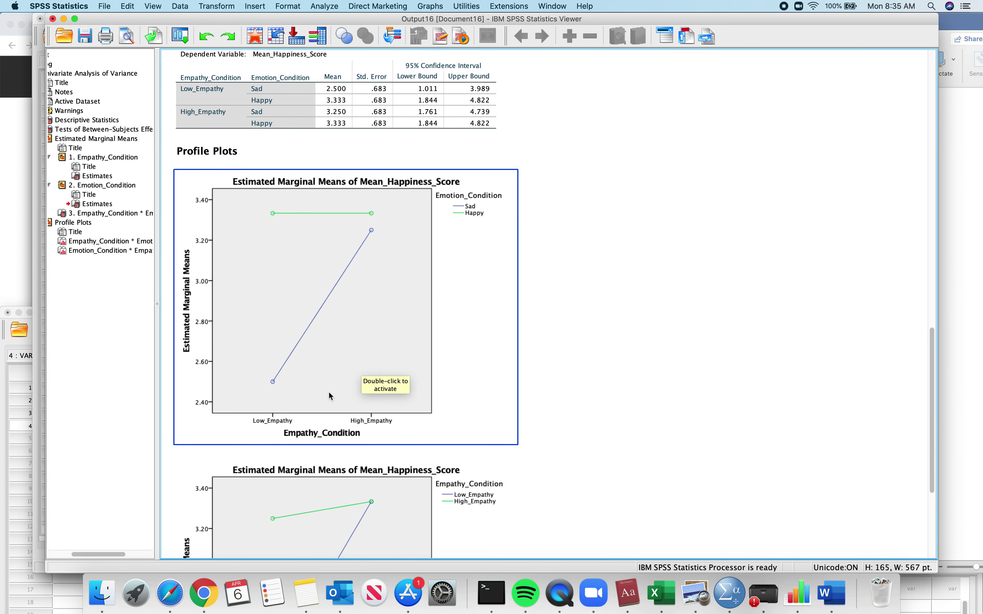
scroll(330, 396, "down", 4)
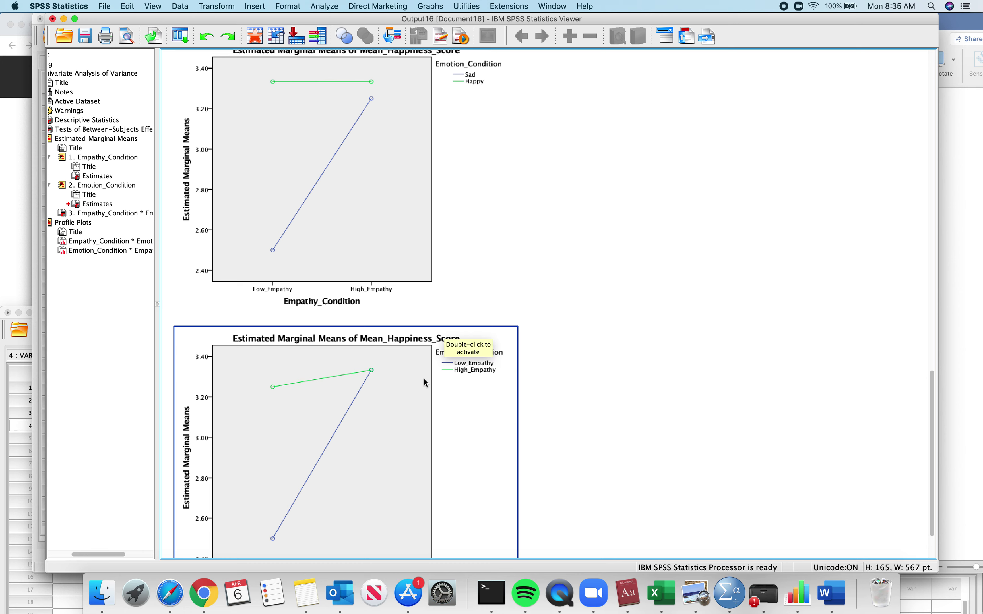
scroll(379, 397, "up", 2)
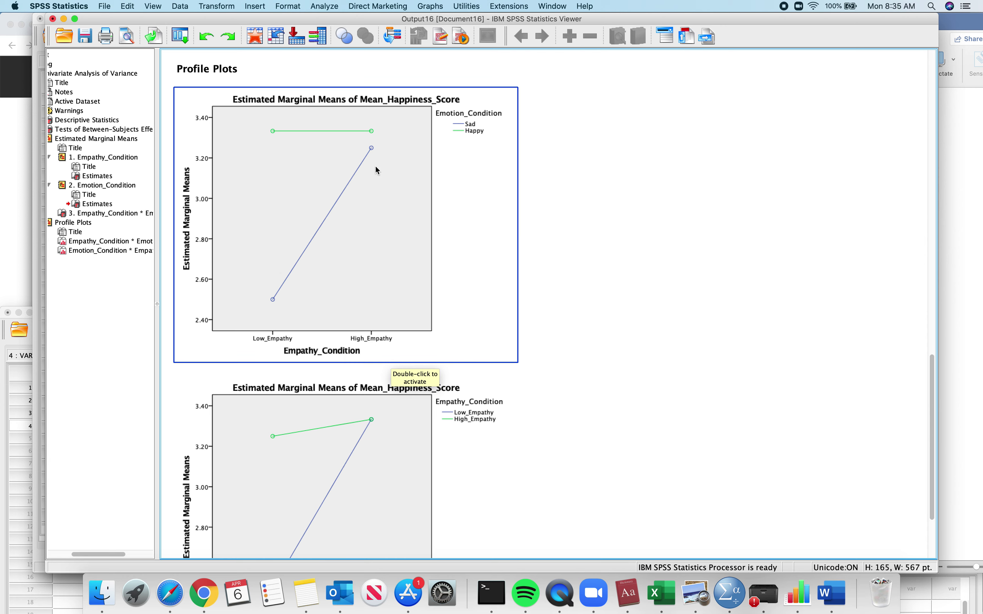
scroll(496, 208, "down", 4)
scroll(498, 209, "up", 6)
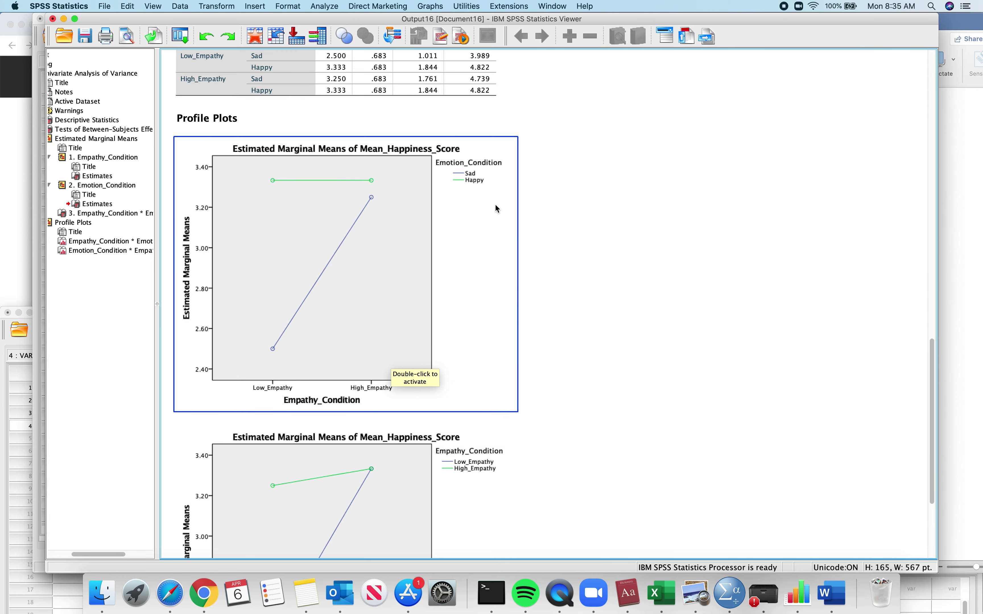
scroll(494, 238, "down", 2)
scroll(493, 238, "down", 4)
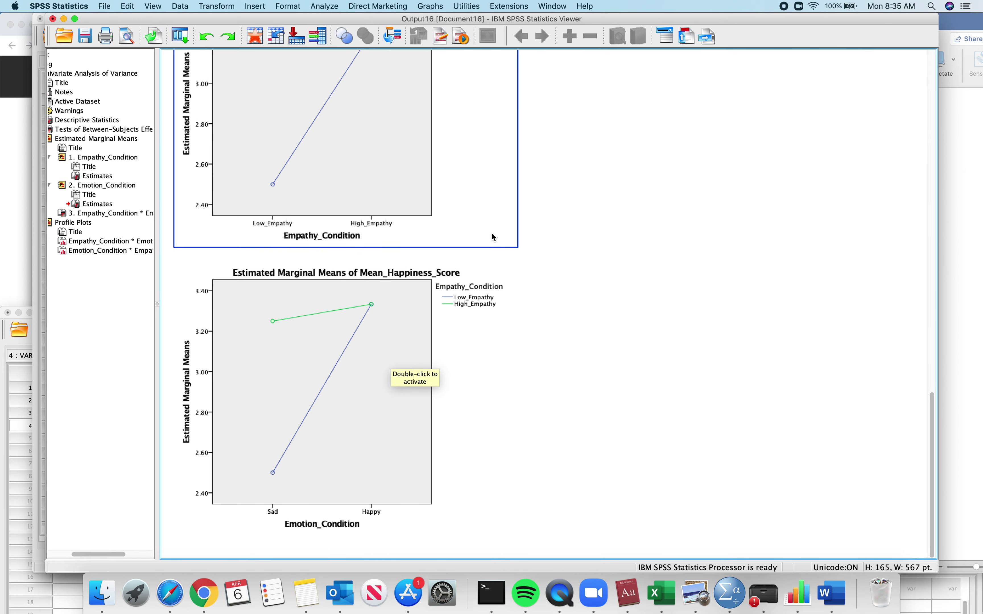
scroll(493, 238, "up", 5)
scroll(484, 248, "down", 2)
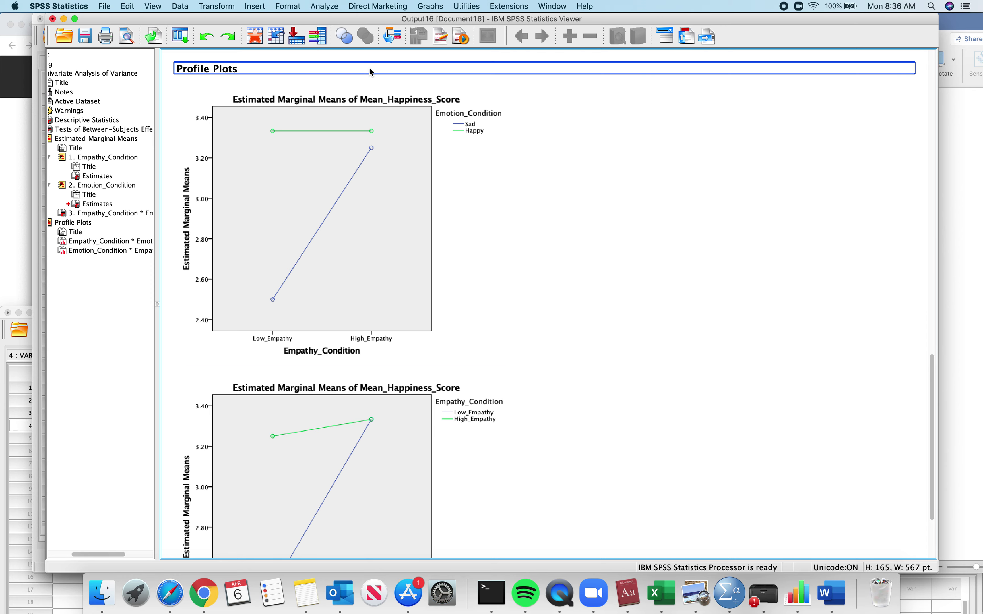
left_click(325, 6)
mouse_move(333, 47)
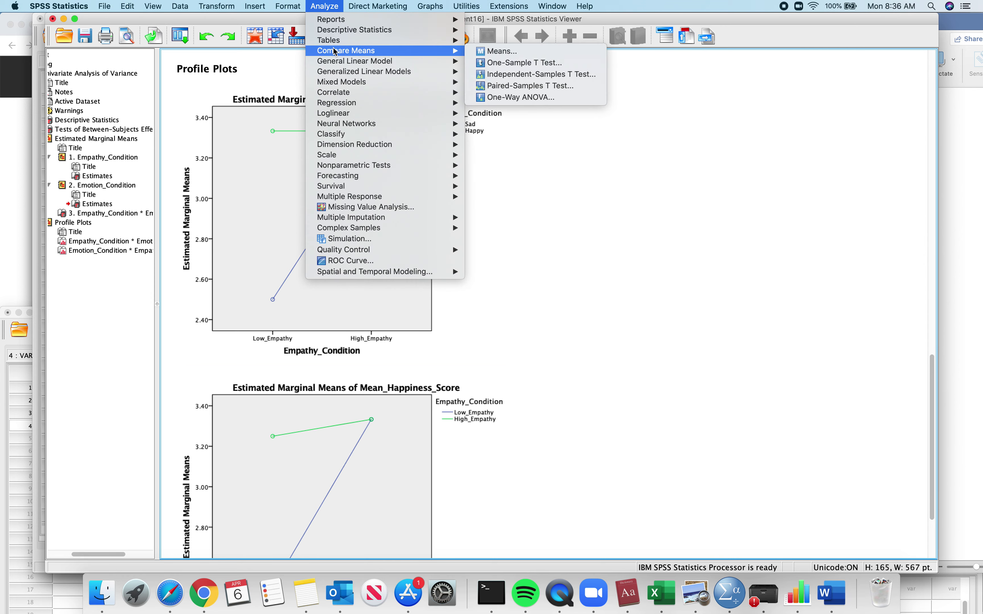
left_click(501, 78)
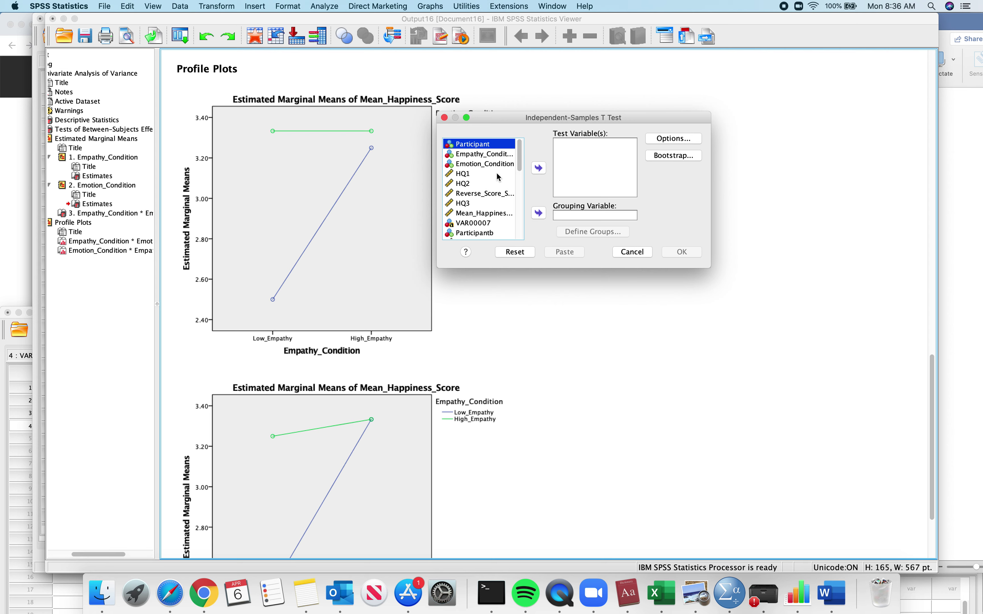
left_click_drag(494, 122, 497, 115)
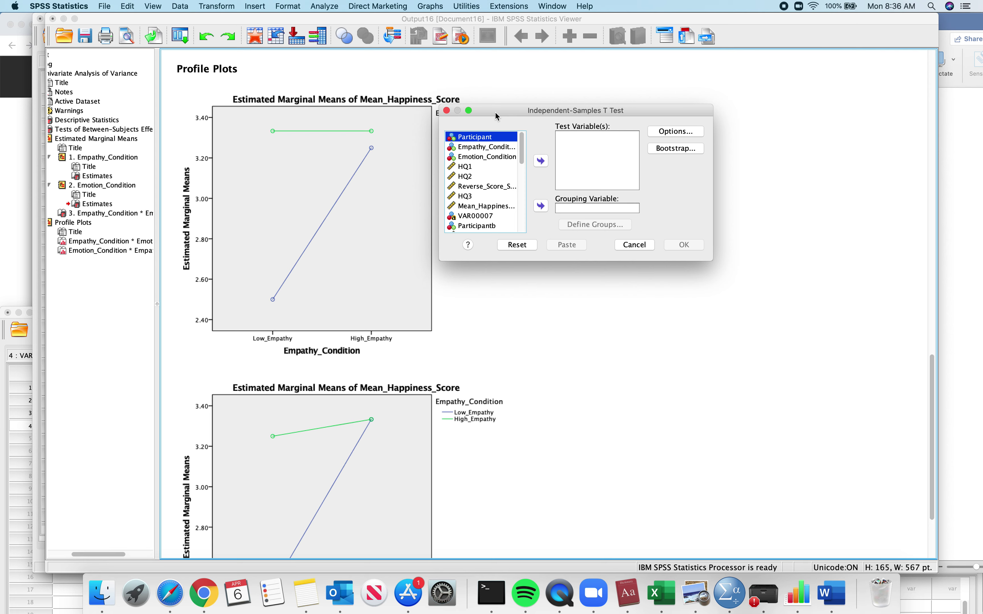
left_click(636, 245)
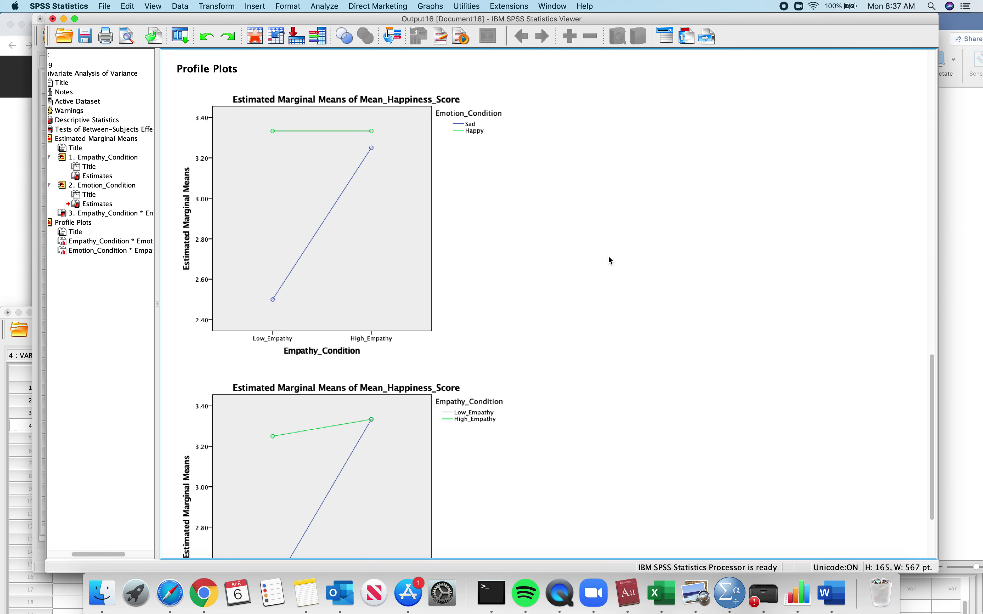
scroll(598, 285, "down", 5)
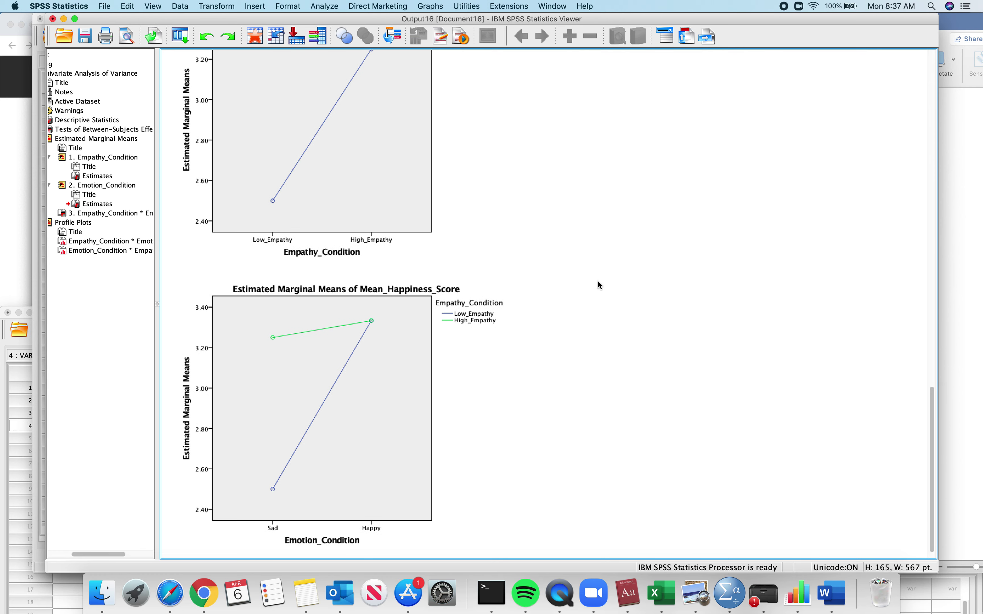
- Review the profile plots once more, then close the ANOVA output without saving it
scroll(598, 282, "up", 8)
scroll(598, 281, "down", 6)
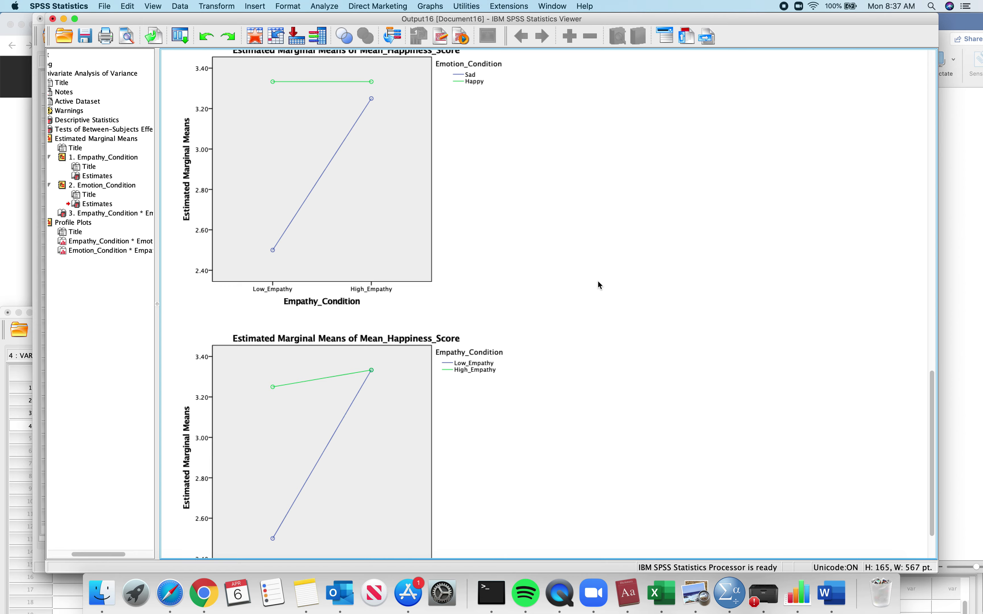
scroll(598, 282, "up", 15)
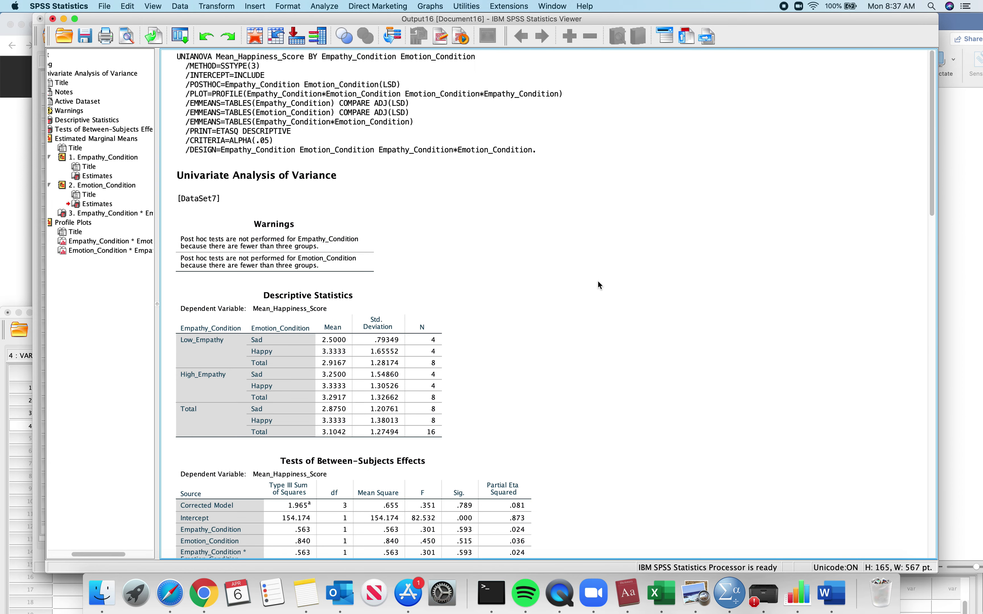
left_click(53, 19)
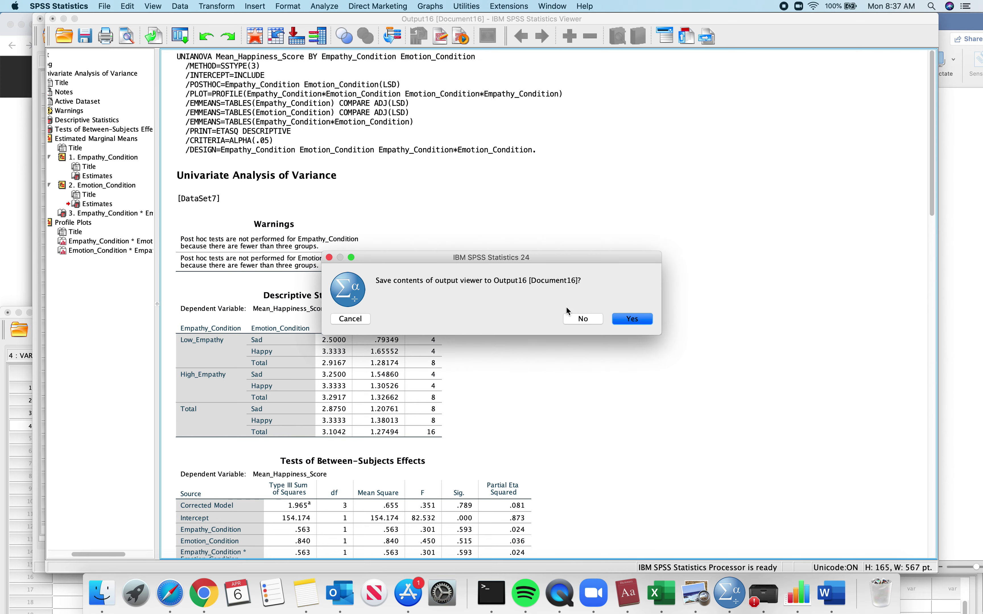
left_click(579, 322)
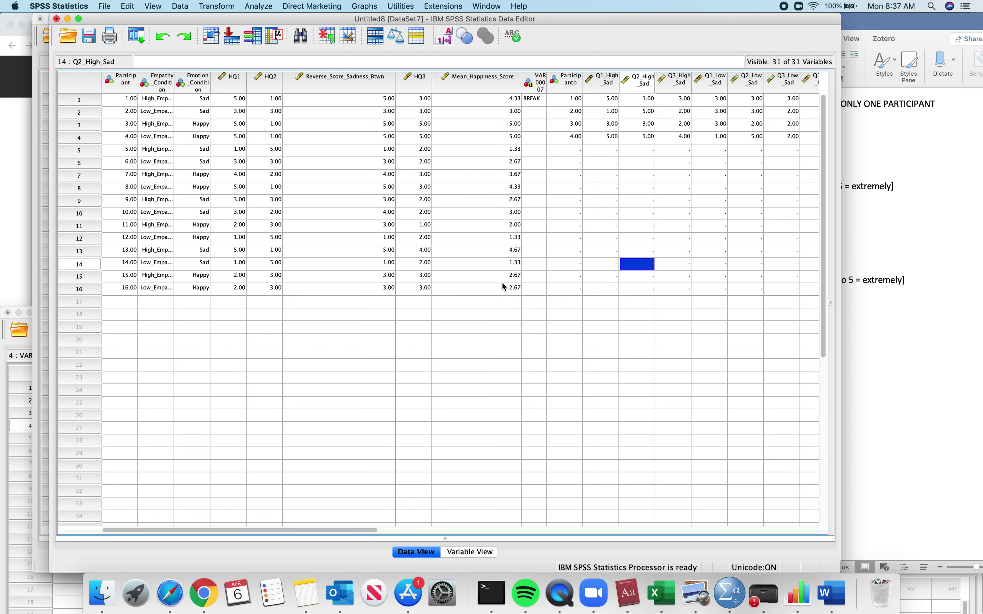
- Locate the Q2_High_Sad, Q2_Low_Sad and Q2_High_Happy columns in the within-subjects data
scroll(558, 280, "right", 10)
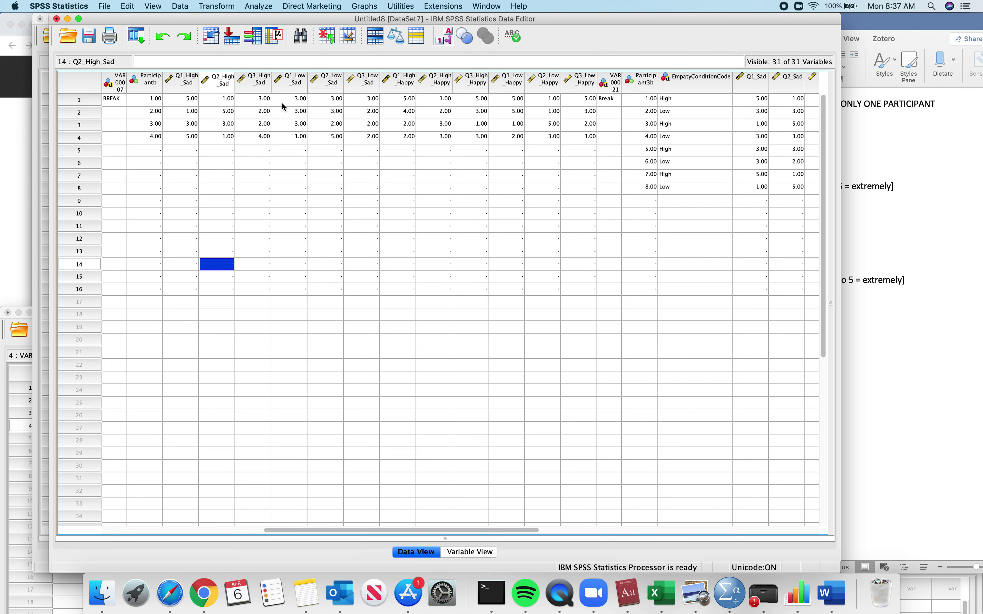
left_click(226, 79)
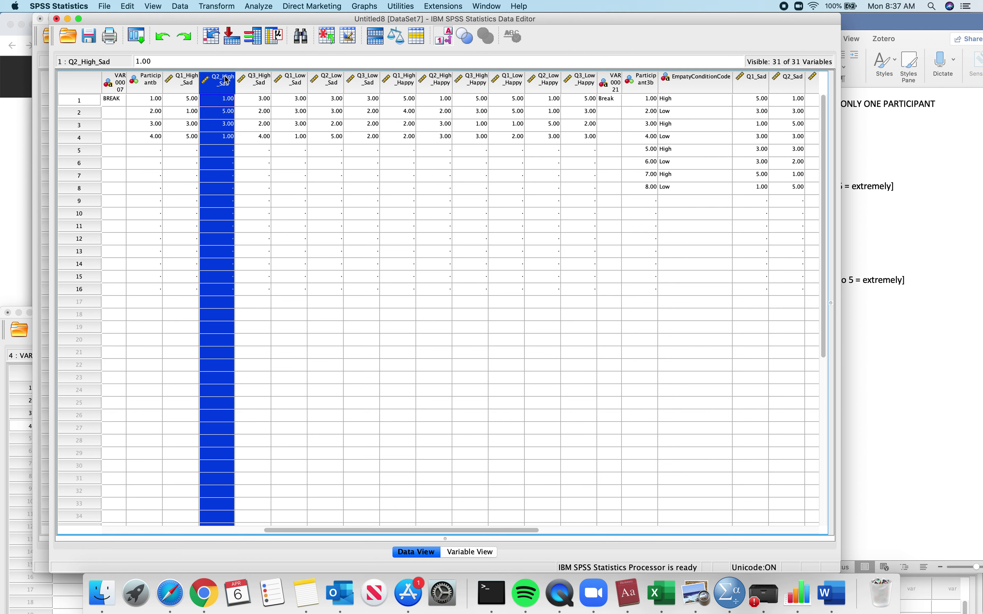
left_click(336, 82)
left_click(442, 91)
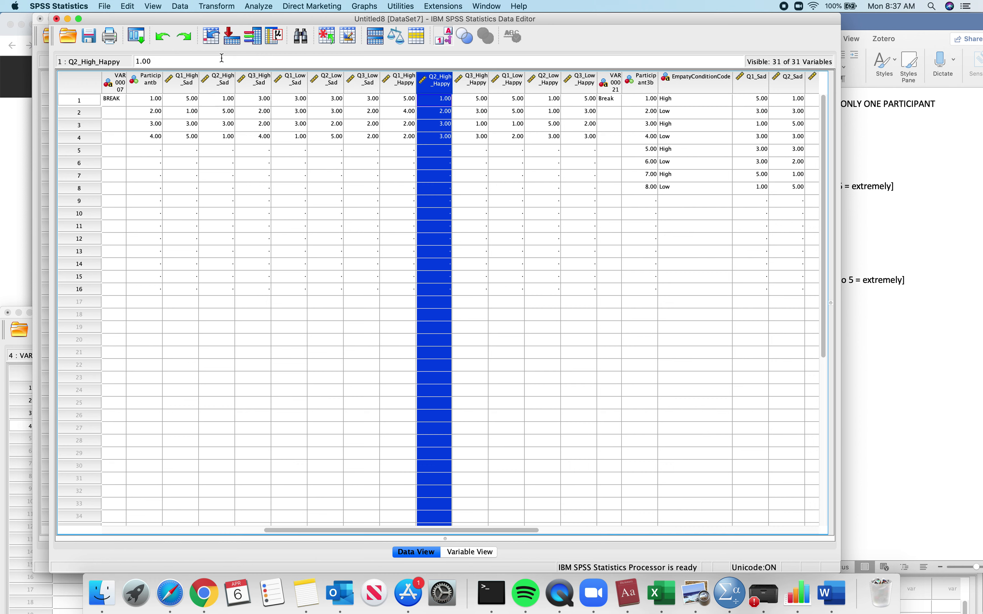
- Start computing a new variable with the target name RS_Q2_High_Sad
left_click(217, 6)
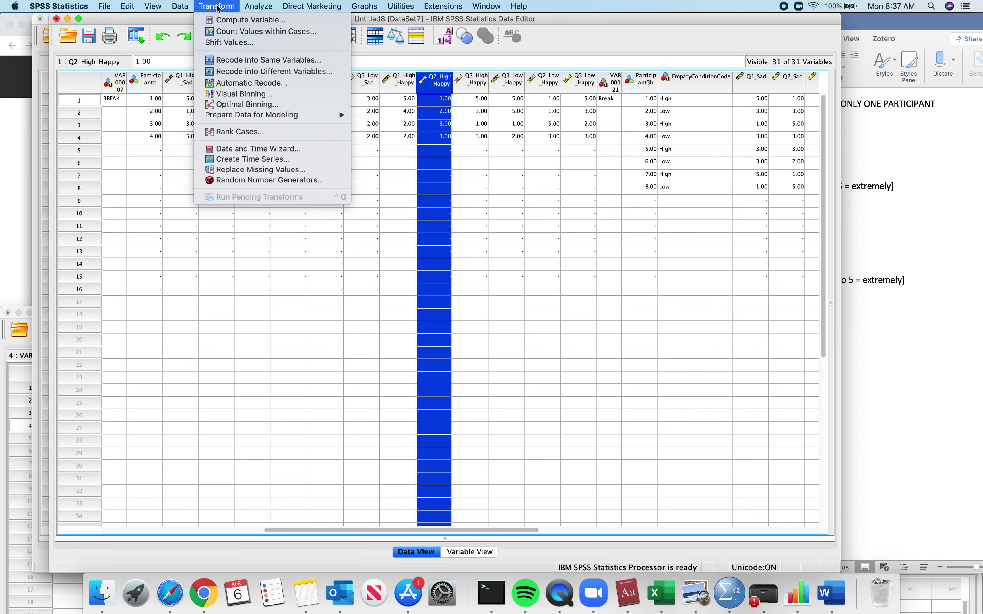
left_click(227, 20)
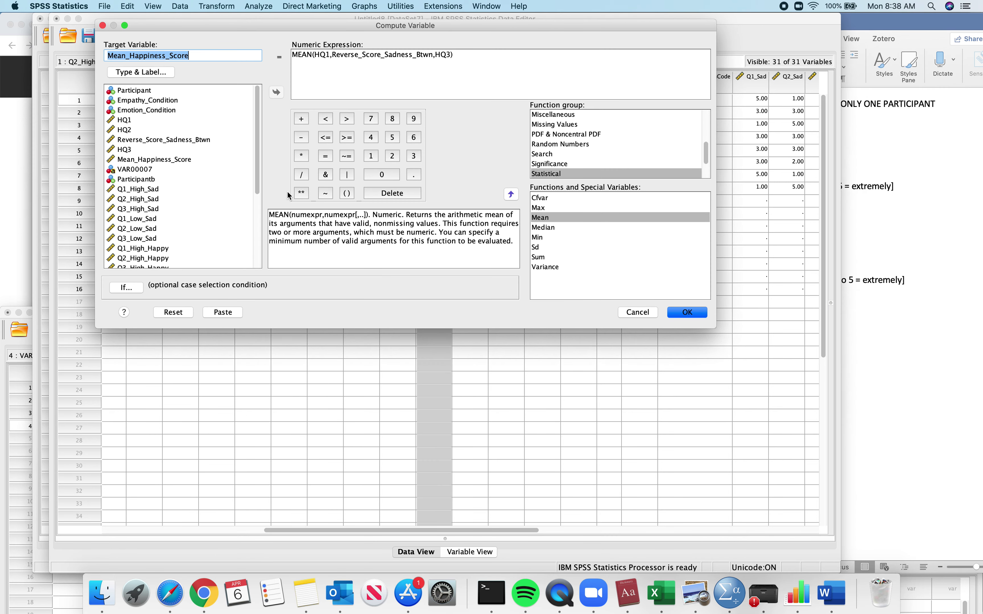
left_click(219, 56)
double_click(219, 56)
key("BackSpace")
type("ReverseScore")
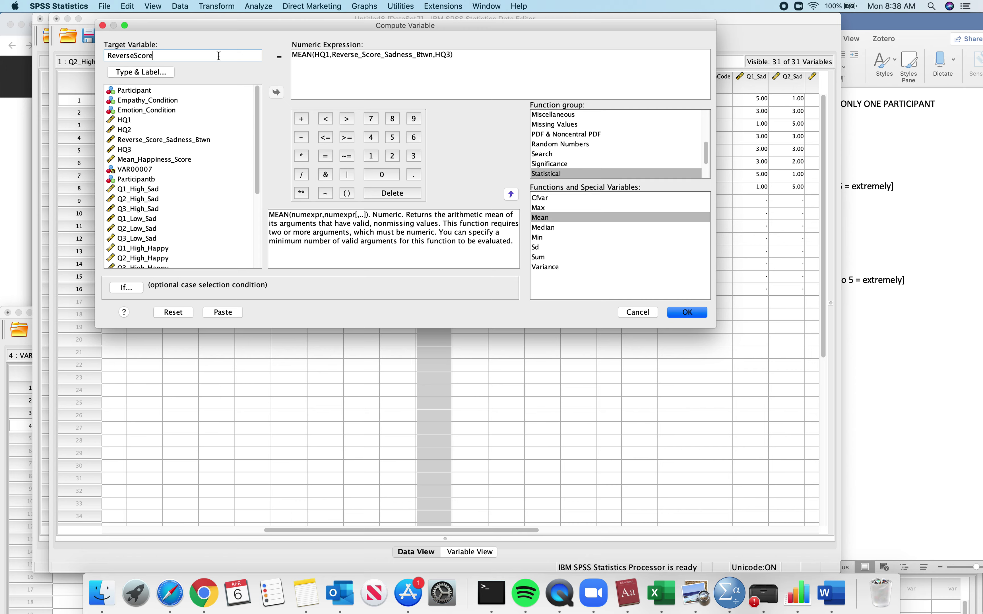
left_click_drag(203, 23, 318, 162)
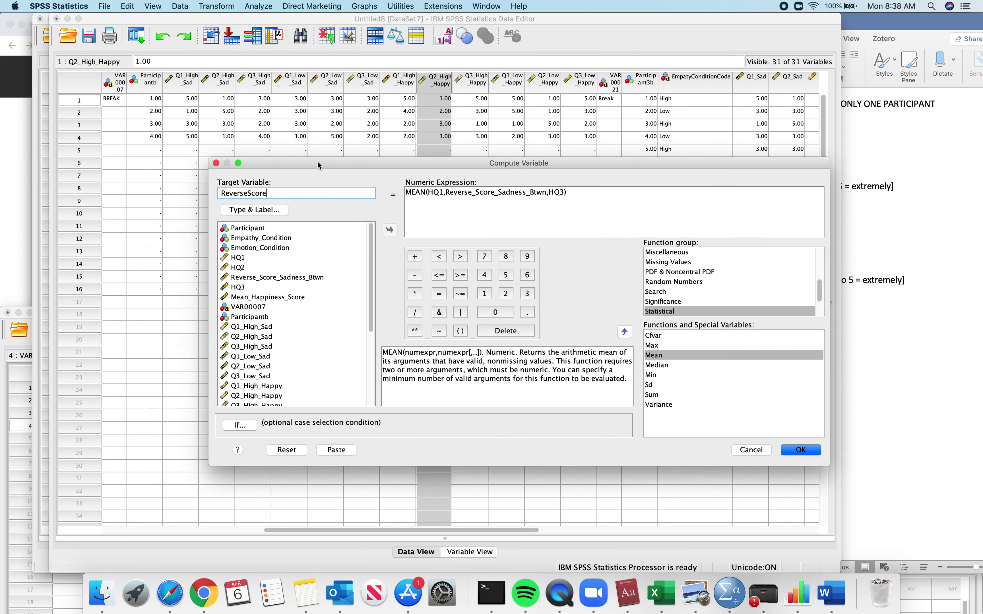
key("BackSpace")
key("BackSpace")
key("BackSpace")
key("BackSpace")
key("BackSpace")
key("BackSpace")
key("BackSpace")
key("BackSpace")
key("BackSpace")
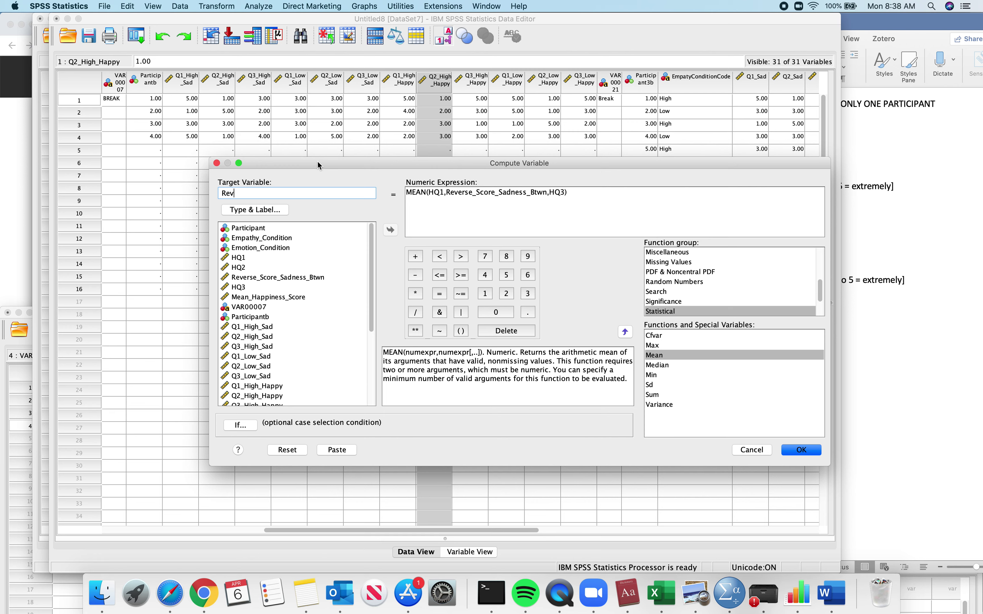
key("BackSpace")
key("BackSpace")
type("S_Q2_")
- Replace the old expression with 6-Q2_High_Sad, run the computation, and close its output without saving
left_click_drag(569, 190, 408, 193)
key("BackSpace")
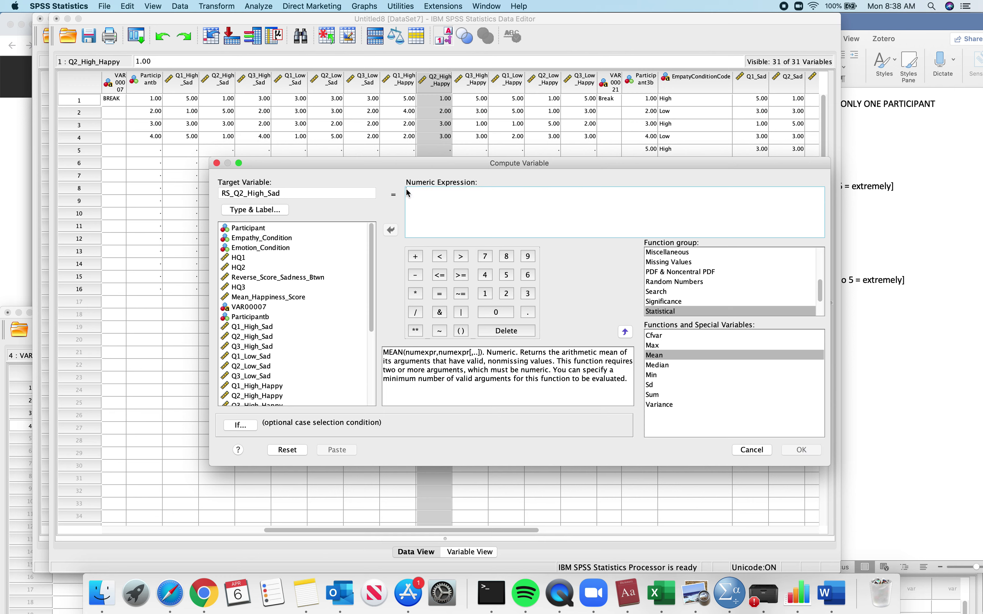
type("6-")
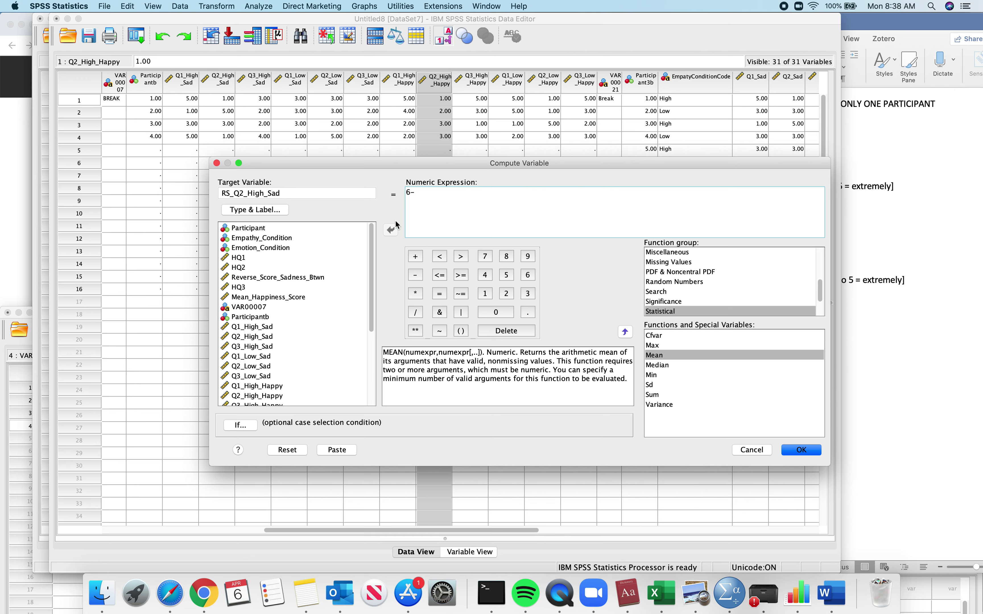
left_click(264, 338)
type("-")
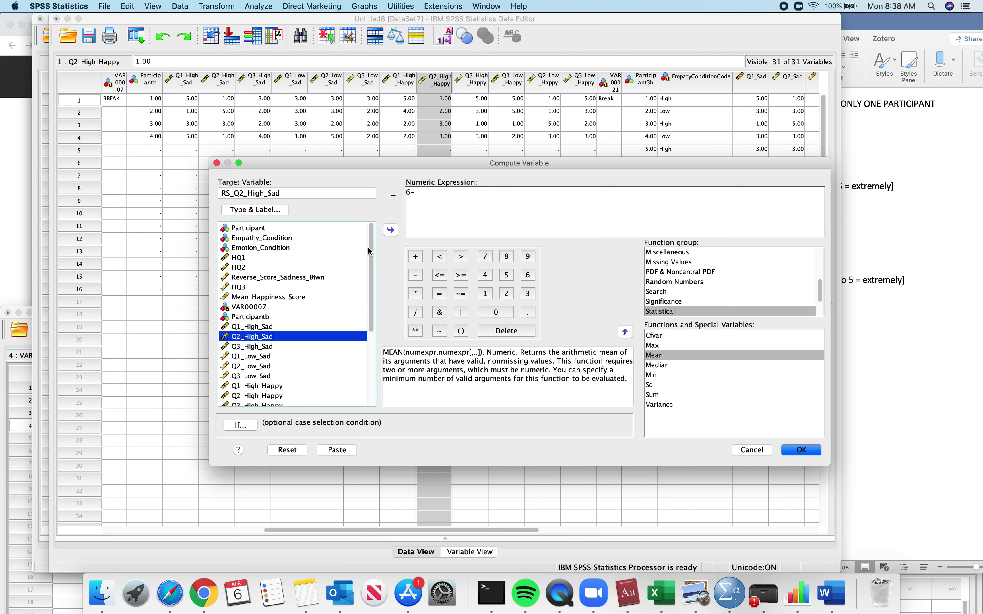
left_click(390, 230)
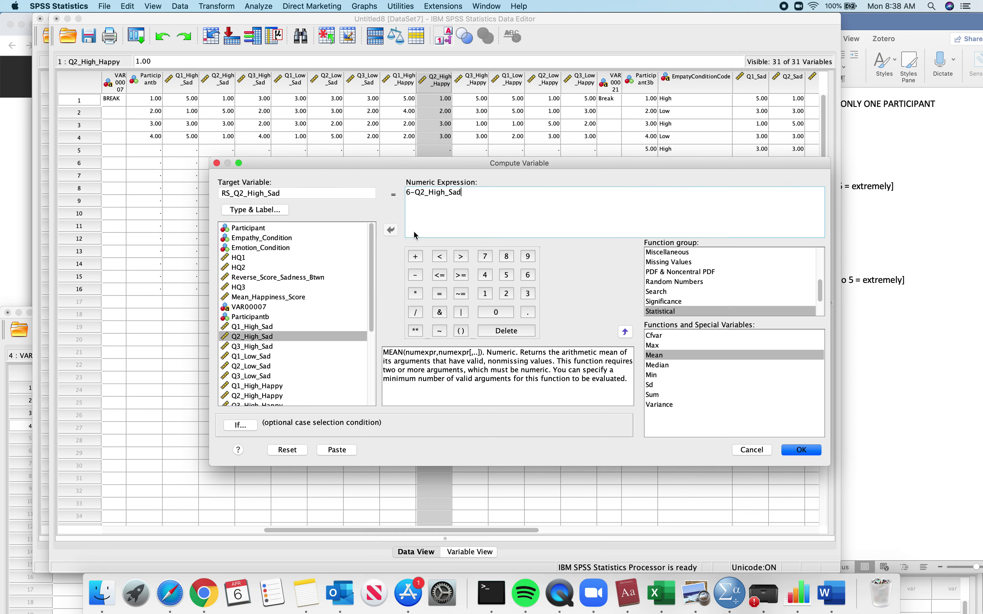
left_click(801, 450)
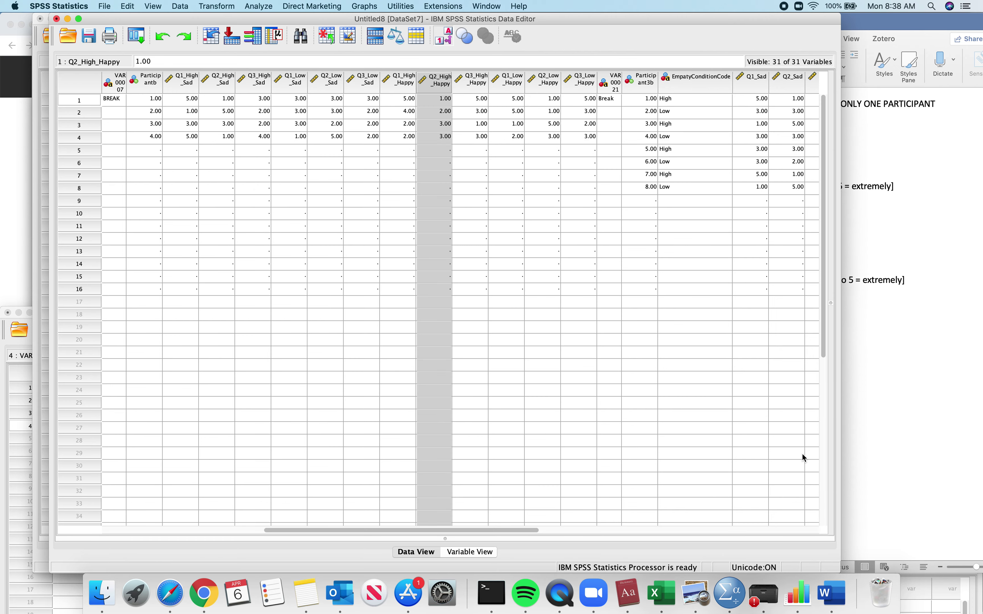
left_click(40, 19)
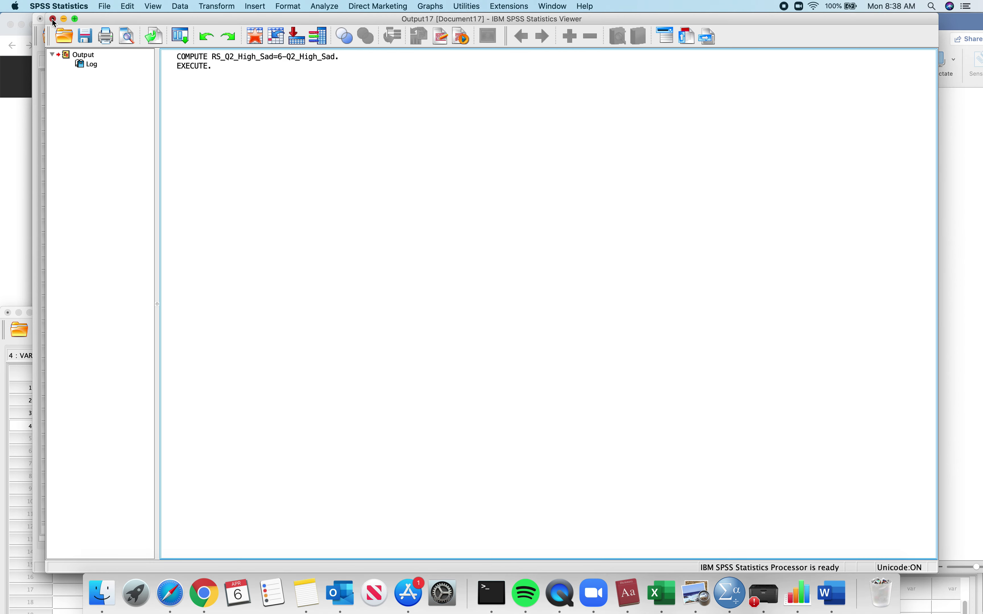
left_click(590, 325)
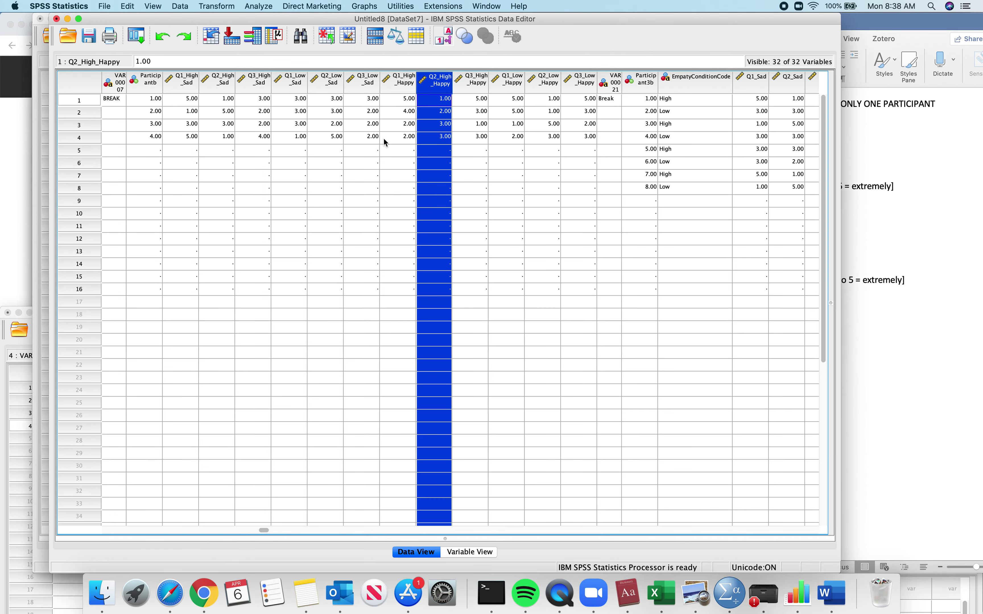
- Set up another variable computation with the target name RS_Q2_Low_Sad
left_click(227, 6)
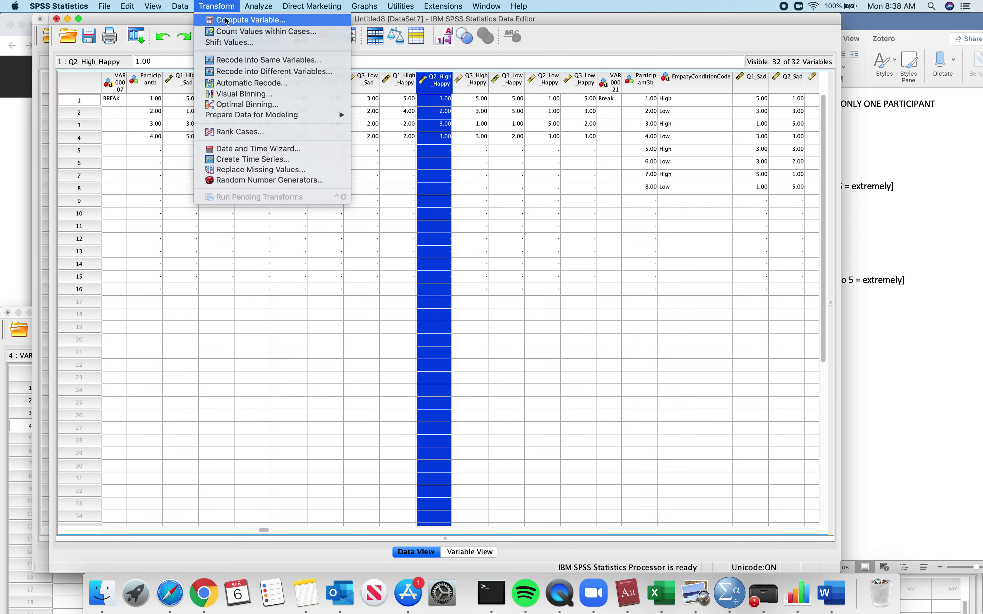
left_click(227, 19)
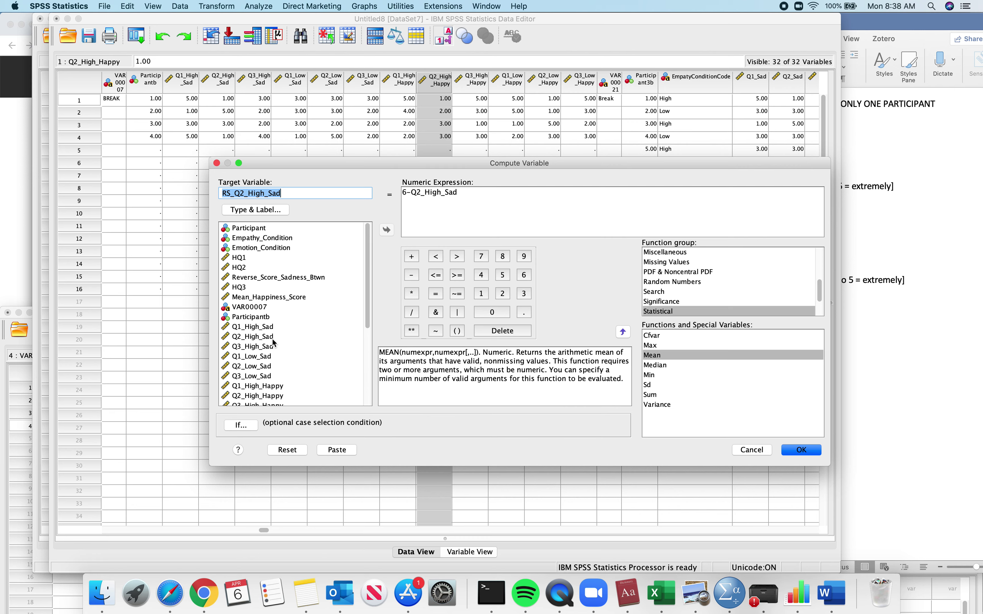
left_click(263, 193)
key("BackSpace")
key("BackSpace")
key("BackSpace")
key("BackSpace")
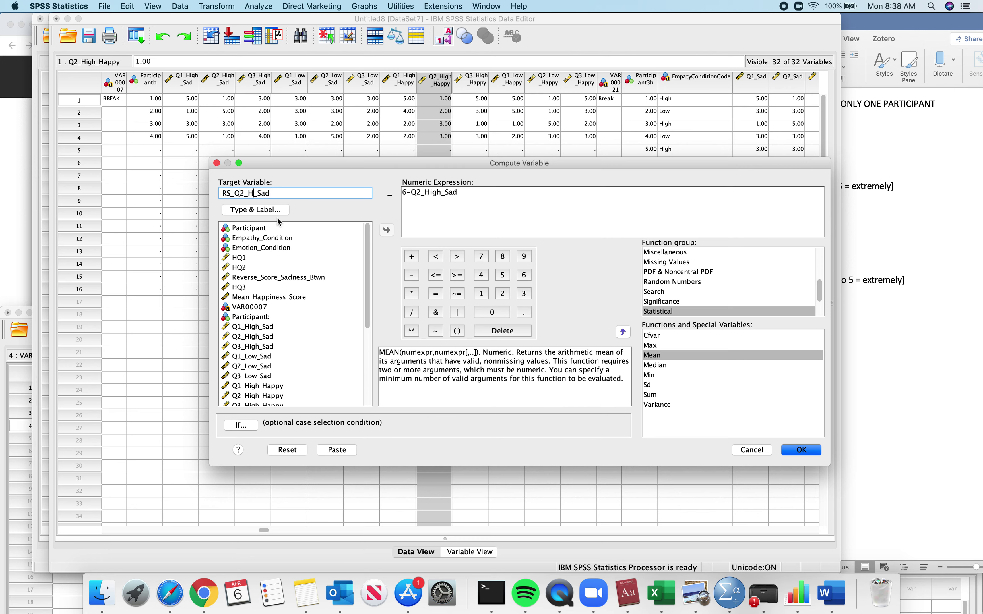
type("Low")
- Change the numeric expression to 6-Q2_Low_Sad, run the computation, and discard its output
scroll(279, 339, "down", 2)
left_click(442, 197)
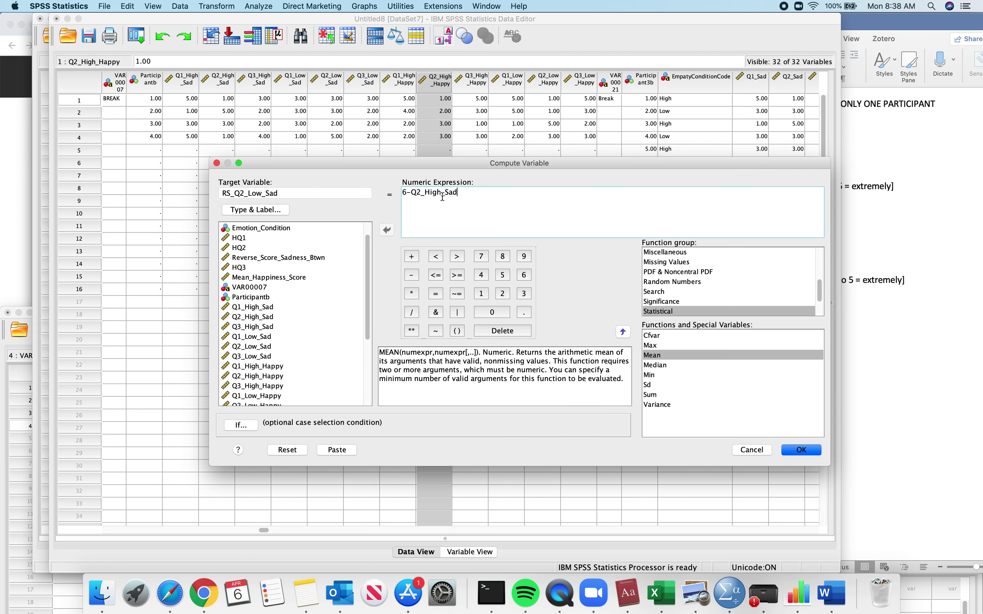
key("BackSpace")
key("BackSpace")
key("BackSpace")
key("BackSpace")
type("Low")
left_click(799, 450)
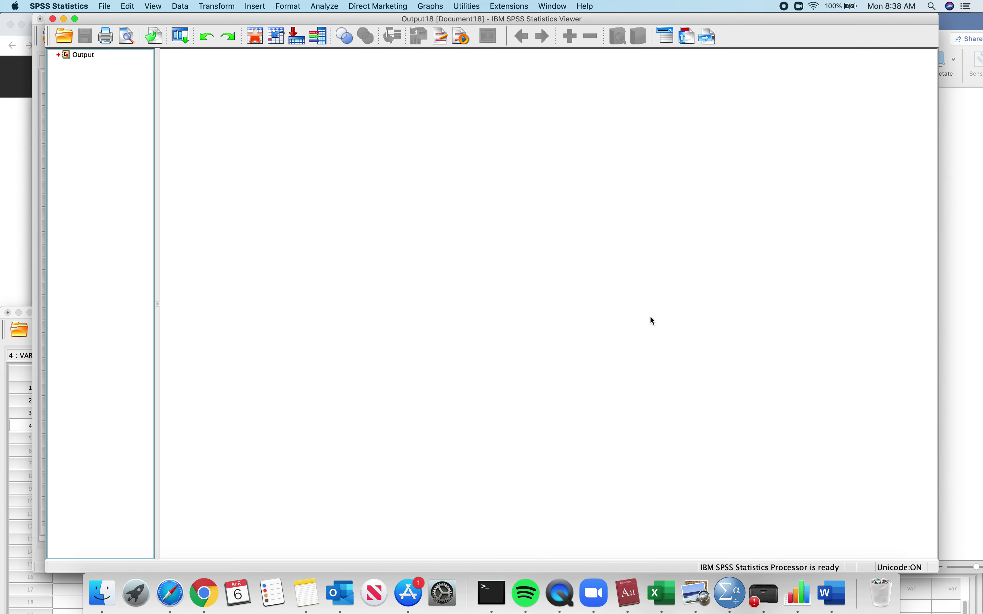
left_click(51, 19)
left_click(582, 323)
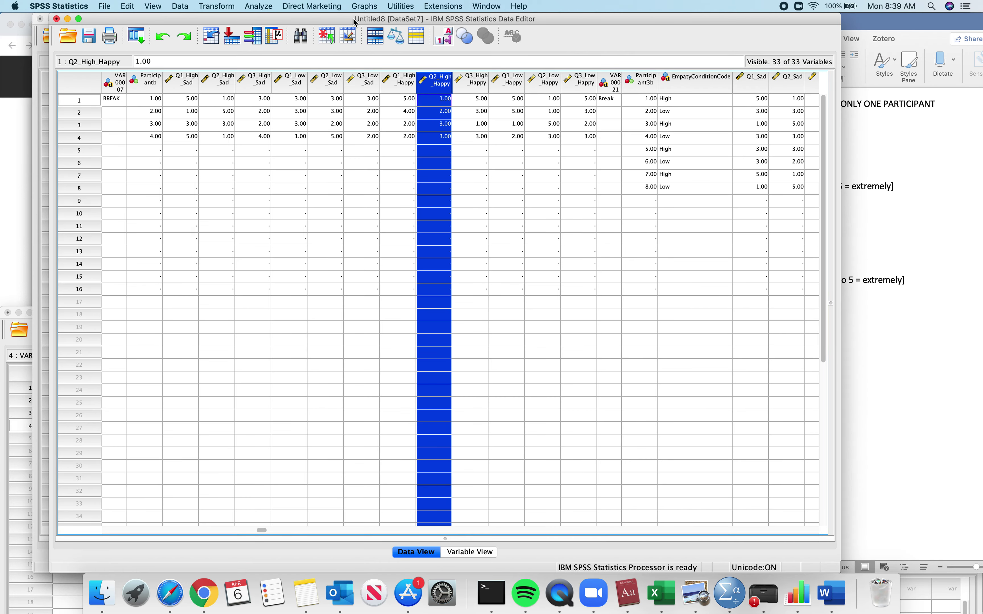
- Set up another variable computation with the target name RS_Q2_High_Happy
left_click(216, 6)
left_click(218, 22)
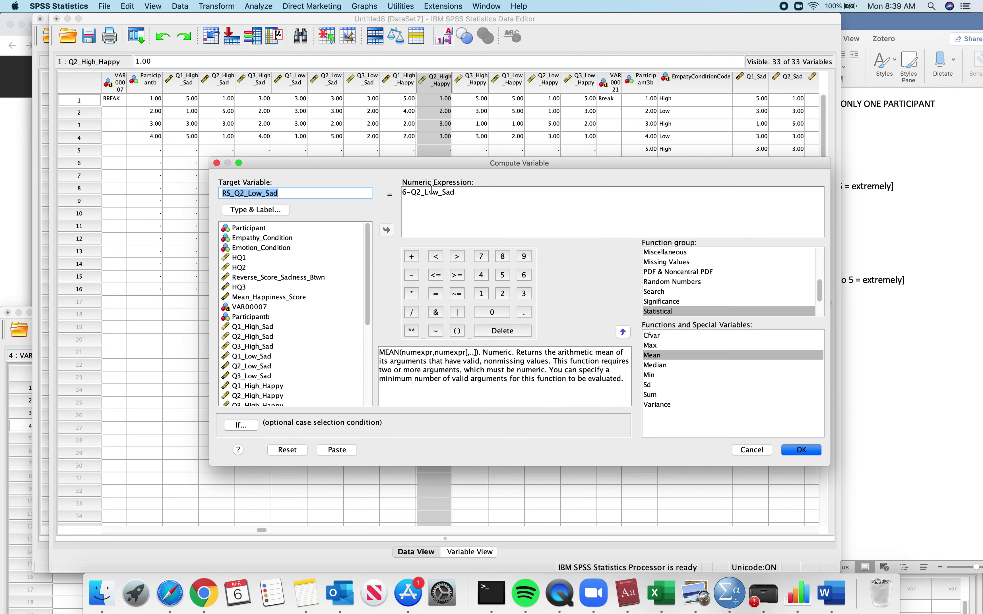
left_click_drag(278, 194, 256, 197)
left_click(263, 195)
key("BackSpace")
key("BackSpace")
key("BackSpace")
type("High")
double_click(275, 195)
left_click(282, 195)
type("Happy")
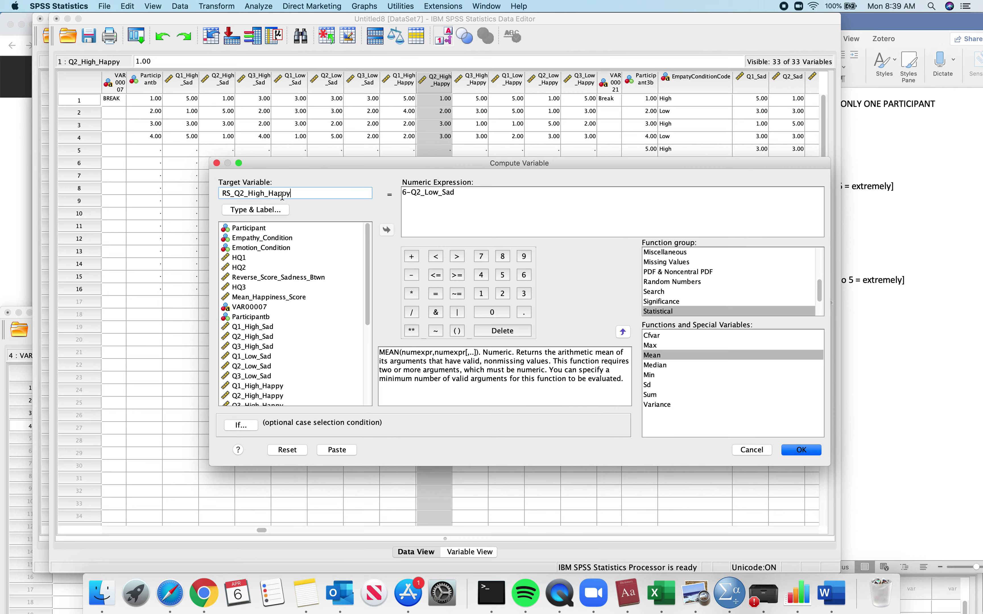
- Change the numeric expression to 6-Q2_High_Happy, run the computation, and close the output without saving
left_click(454, 194)
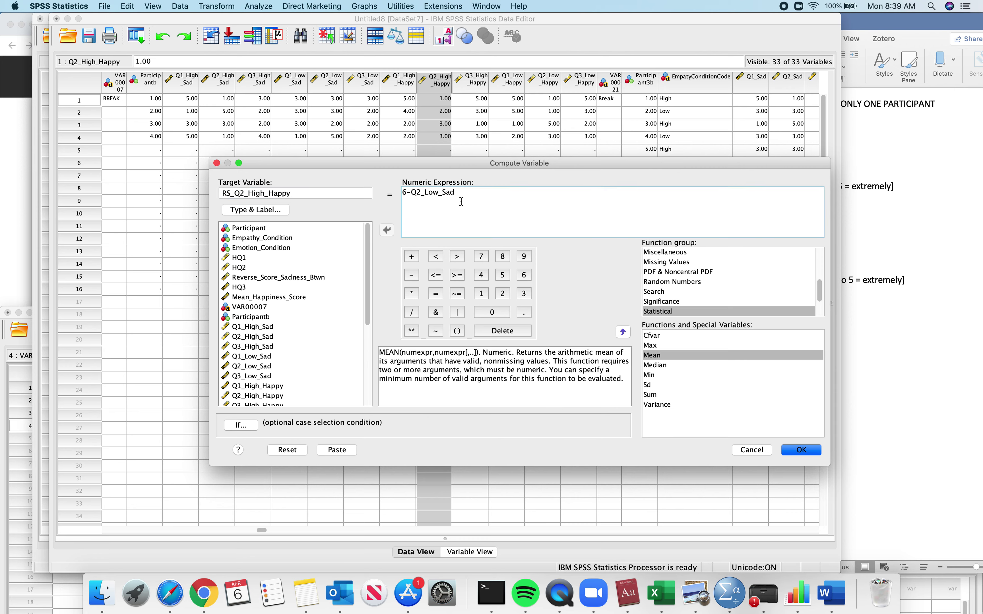
key("BackSpace")
key("BackSpace")
key("BackSpace")
key("BackSpace")
key("BackSpace")
type("High_Happy")
left_click(790, 449)
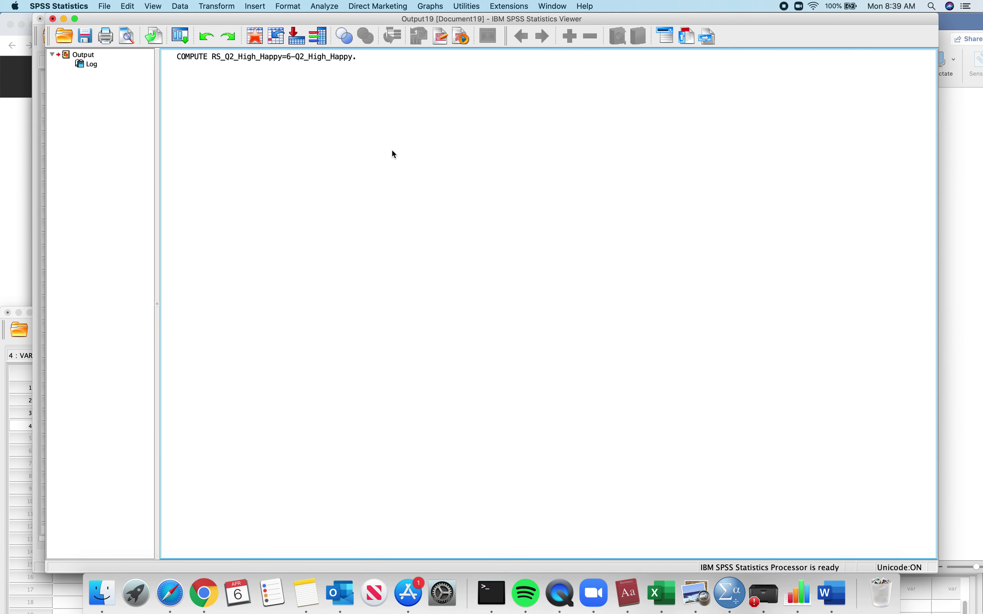
left_click(53, 18)
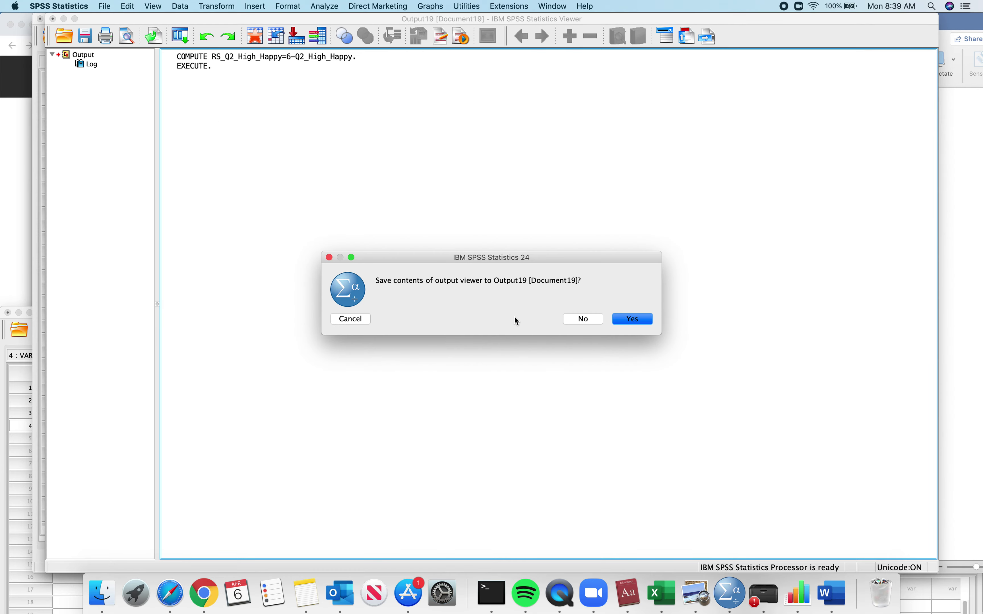
left_click(604, 324)
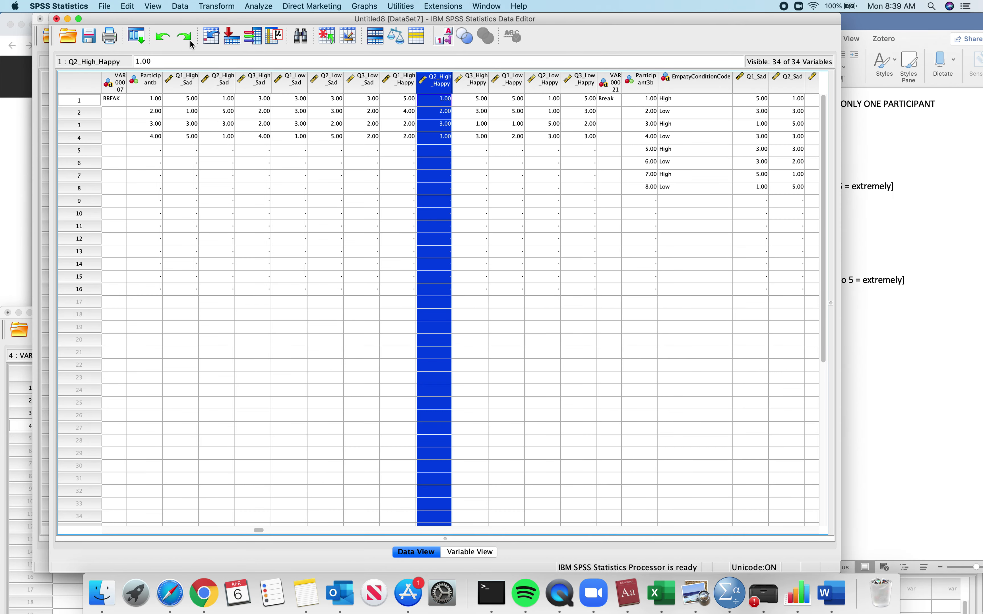
- Set up a variable computation for the Q2_Low_Happy column with the target name RS_Q2_Low_Happy
left_click(550, 90)
left_click(217, 6)
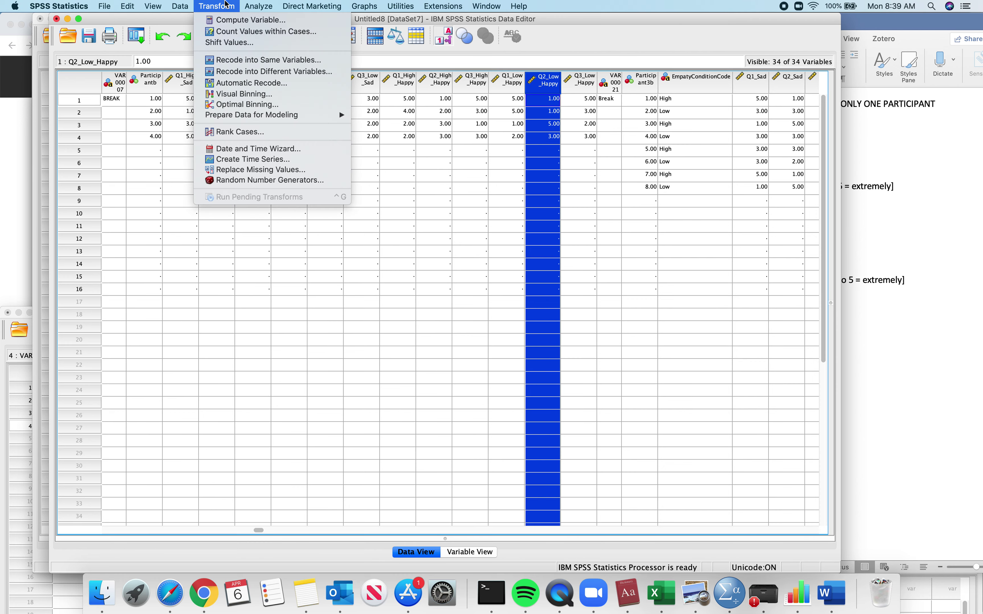
left_click(221, 20)
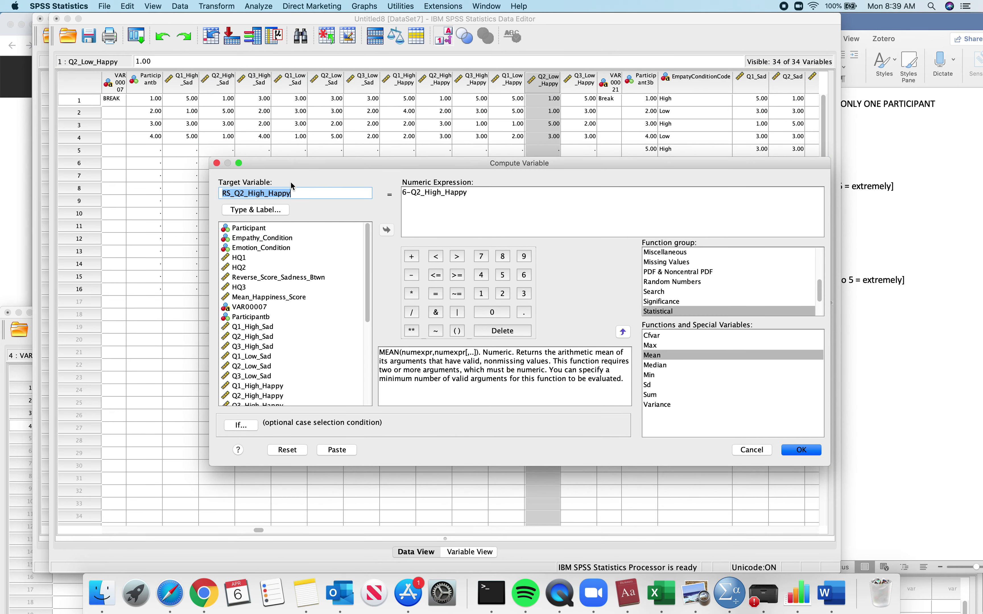
key("Right")
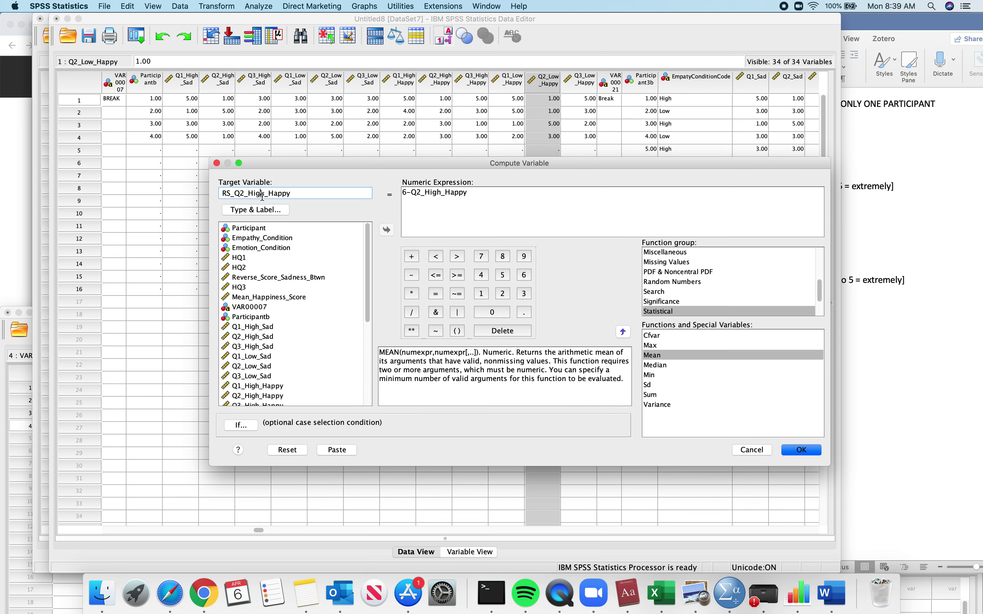
left_click(265, 195)
key("Delete")
key("BackSpace")
key("BackSpace")
key("BackSpace")
type("Low")
- Change the numeric expression to 6-Q2_Low_Happy and run the computation
double_click(437, 192)
left_click(442, 192)
key("BackSpace")
key("BackSpace")
key("BackSpace")
key("BackSpace")
type("Low")
left_click(800, 450)
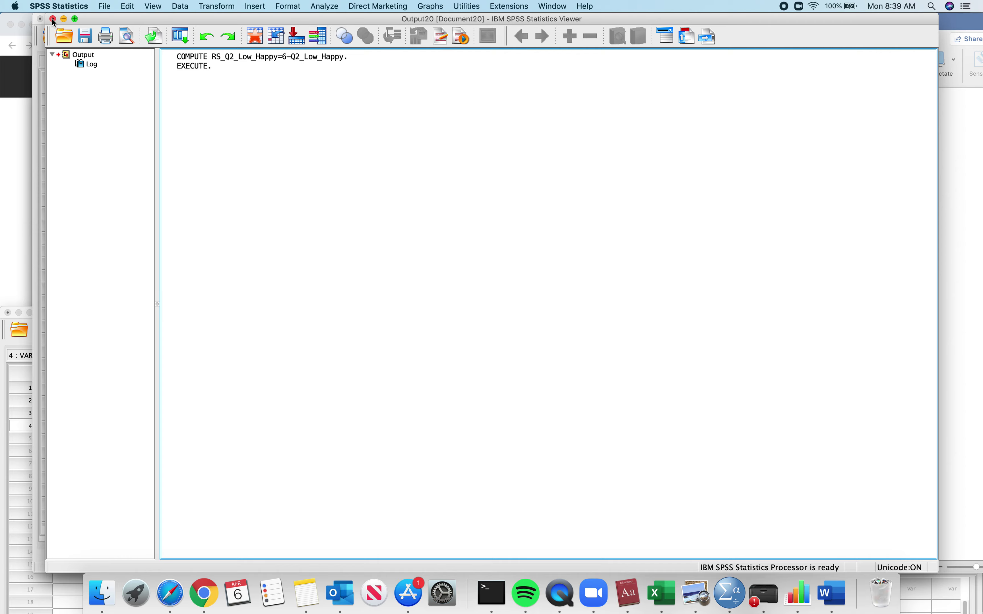
- Close the output without saving and move the four RS_Q2 columns together to directly after Q3_Low_Happy
left_click(53, 18)
left_click(577, 319)
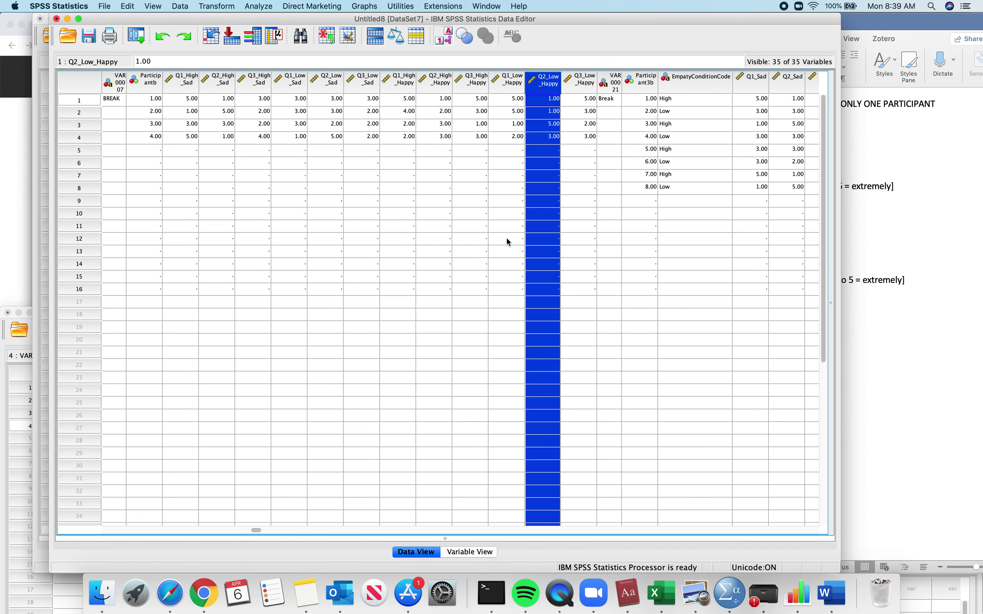
scroll(599, 214, "left", 5)
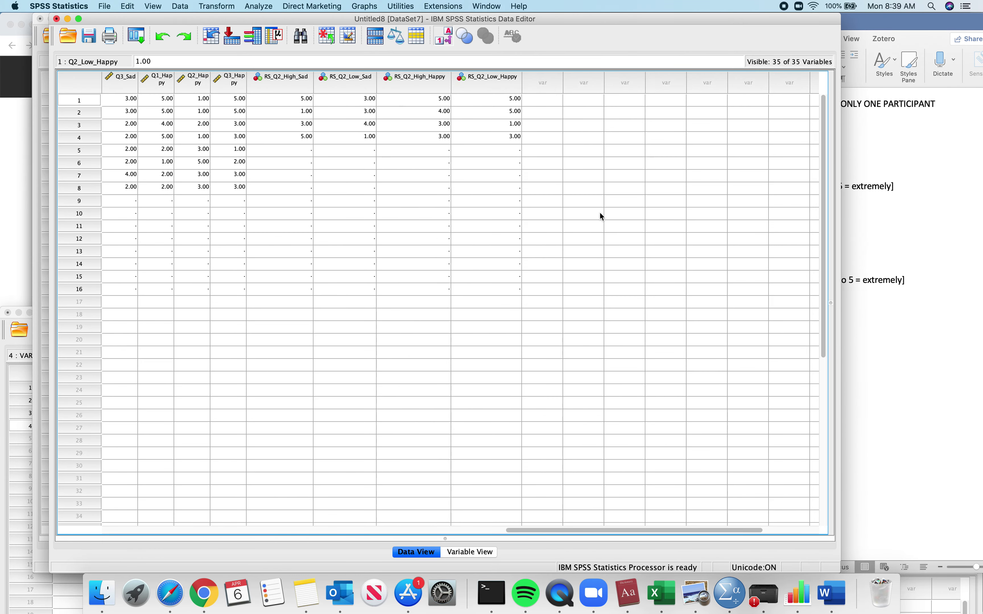
left_click(363, 86)
left_click(432, 138)
left_click(361, 86)
left_click(574, 95, "shift")
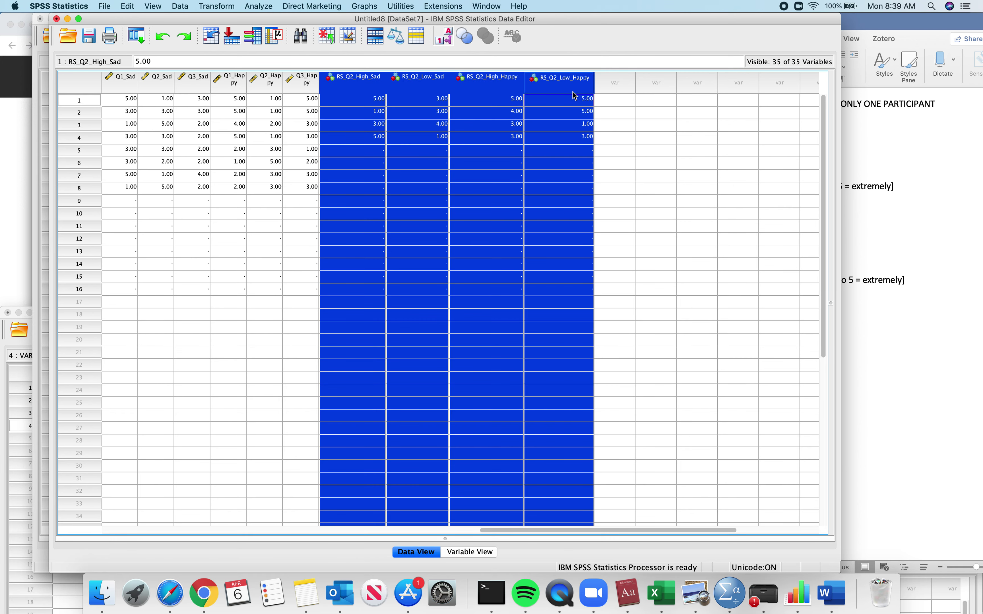
left_click_drag(363, 84, 140, 86)
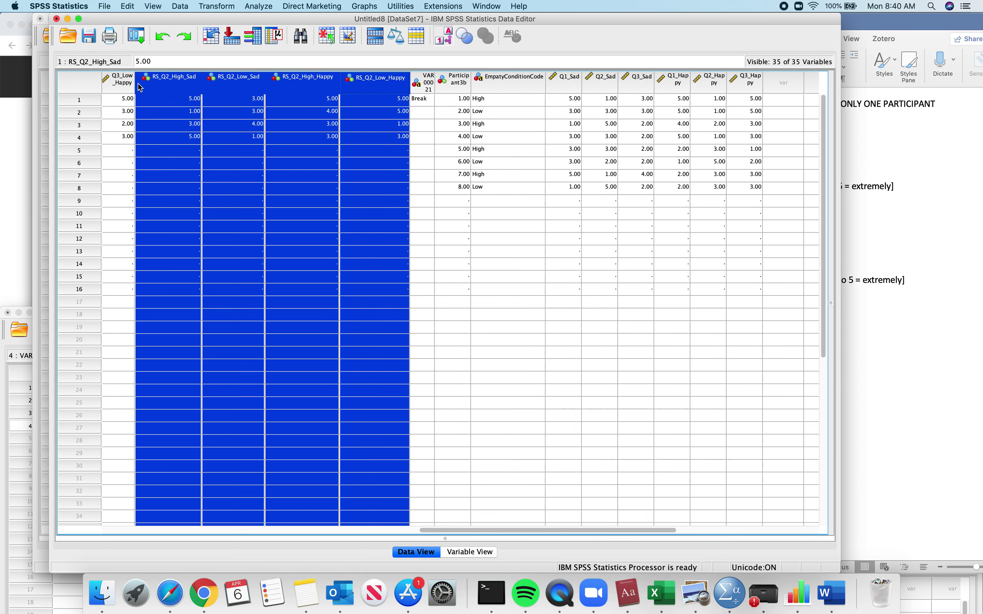
- Move the RS_Q2_High_Sad column directly after Q2_High_Sad and the RS_Q2_Low_Sad column directly after Q2_Low_Sad
scroll(292, 200, "left", 6)
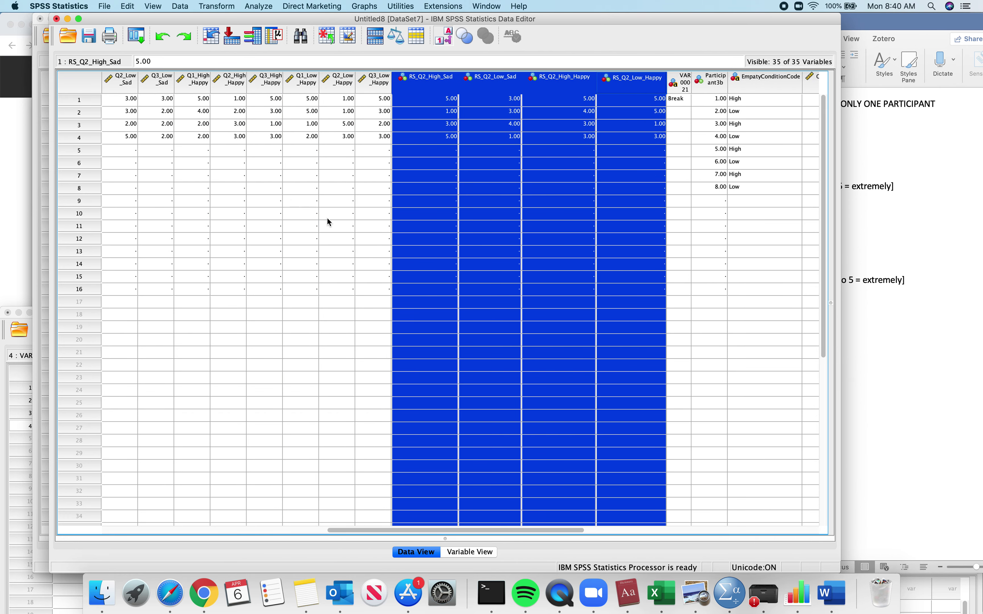
left_click(345, 241)
scroll(390, 195, "left", 2)
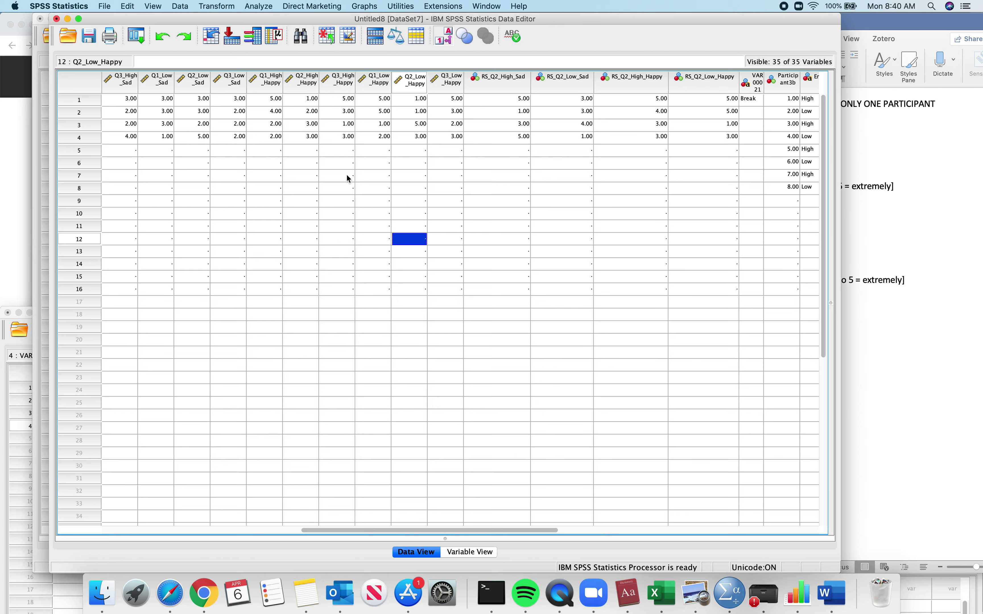
scroll(347, 179, "left", 3)
scroll(344, 184, "left", 3)
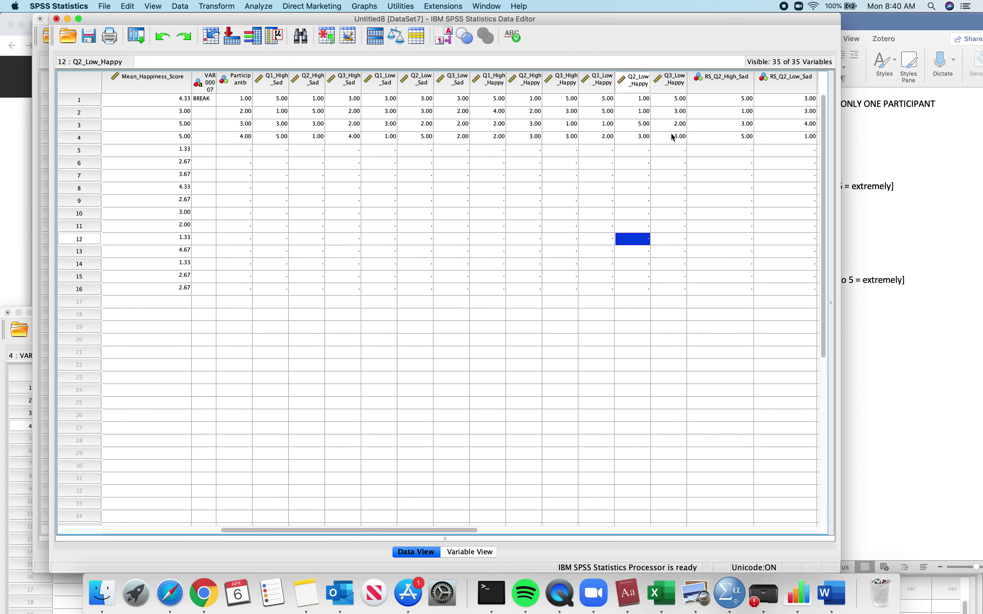
left_click(729, 81)
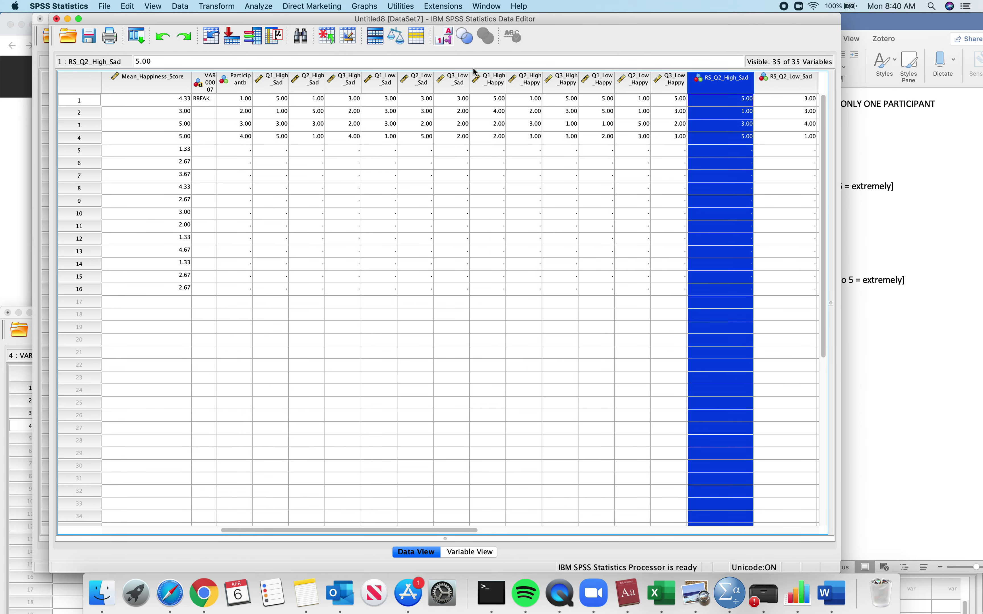
left_click_drag(716, 82, 332, 86)
left_click_drag(771, 77, 509, 78)
scroll(788, 102, "right", 3)
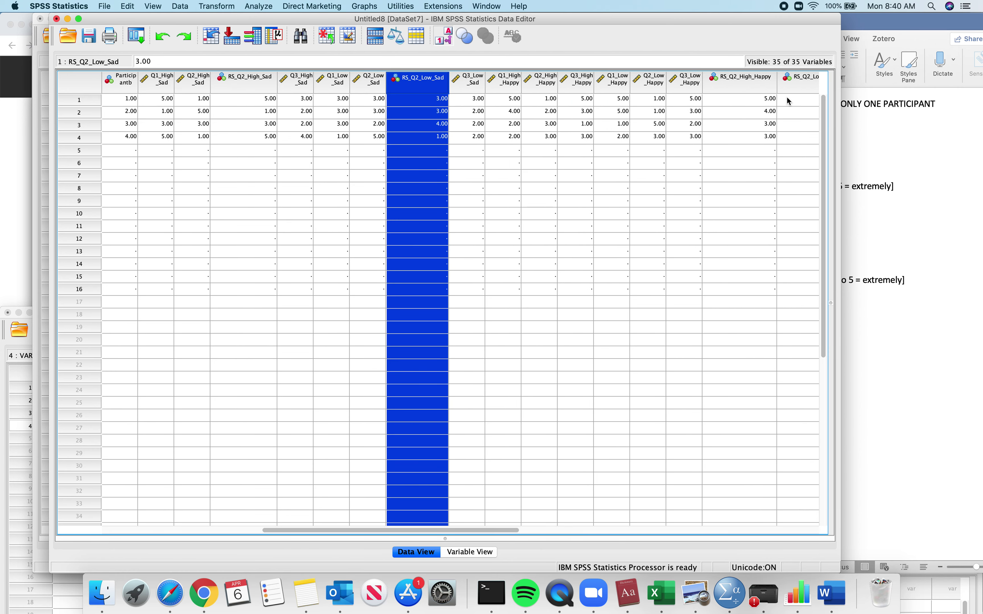
- Move the RS_Q2_High_Happy column directly after Q2_High_Happy and the RS_Q2_Low_Happy column between Q1_Low_Happy and Q2_Low_Happy
left_click(744, 83)
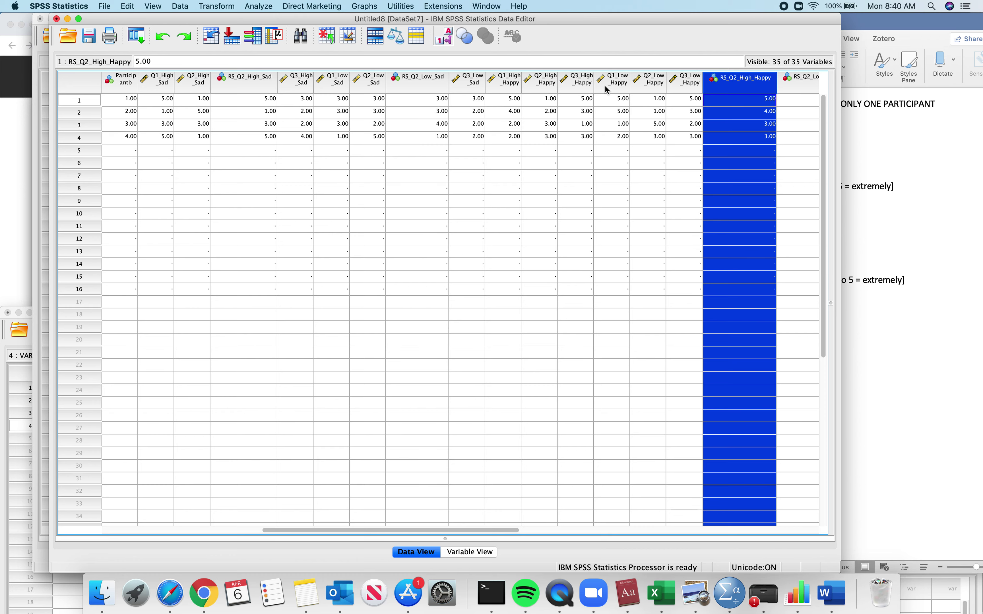
left_click_drag(737, 82, 570, 89)
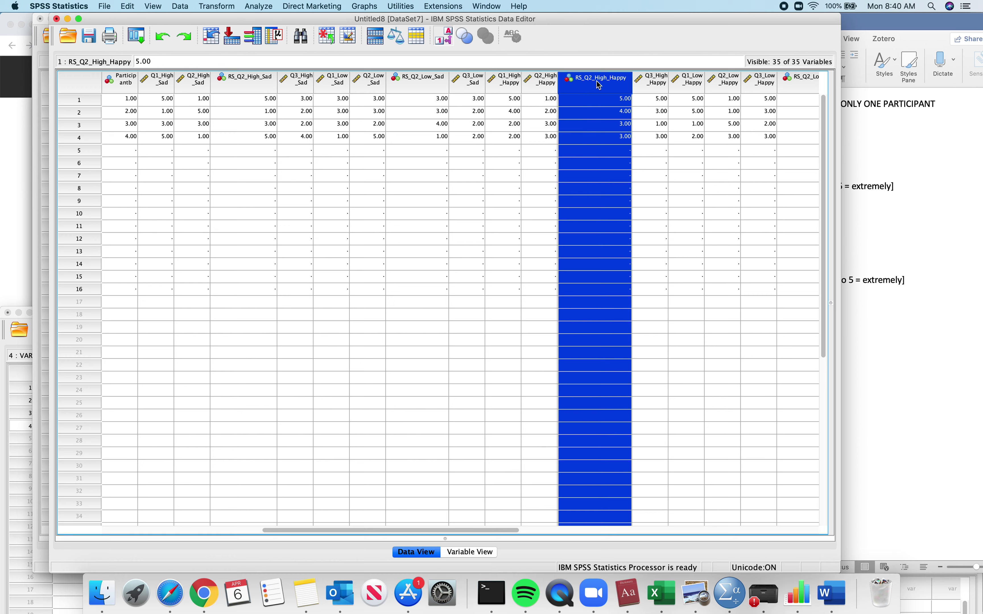
left_click(814, 82)
left_click_drag(813, 83, 683, 79)
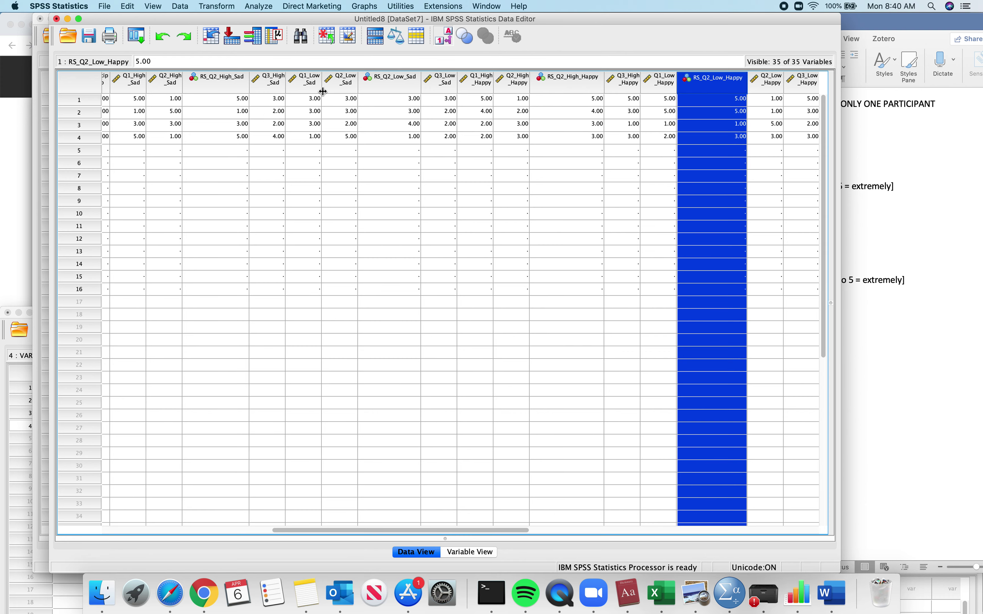
- Set the measurement level of all four RS_Q2 variables to Scale and return to the data values
double_click(215, 77)
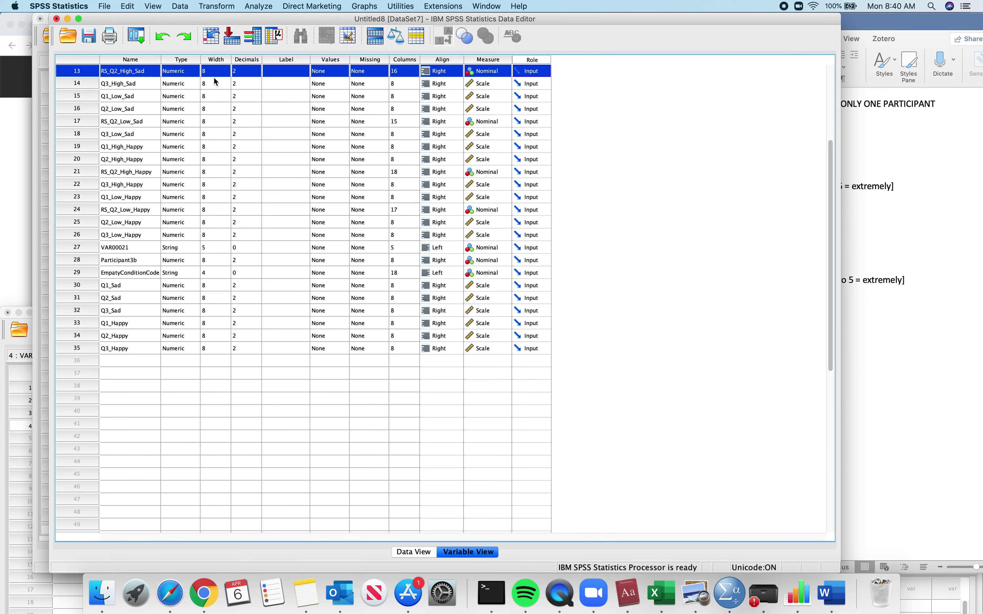
left_click(487, 71)
left_click(486, 53)
left_click(481, 120)
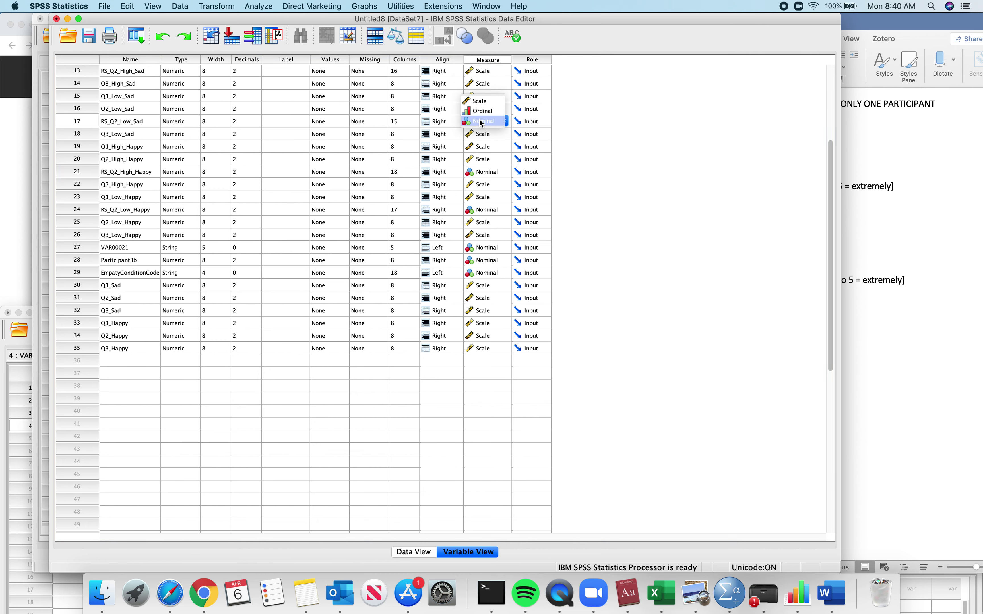
left_click(479, 107)
left_click(481, 176)
left_click(479, 152)
left_click(482, 211)
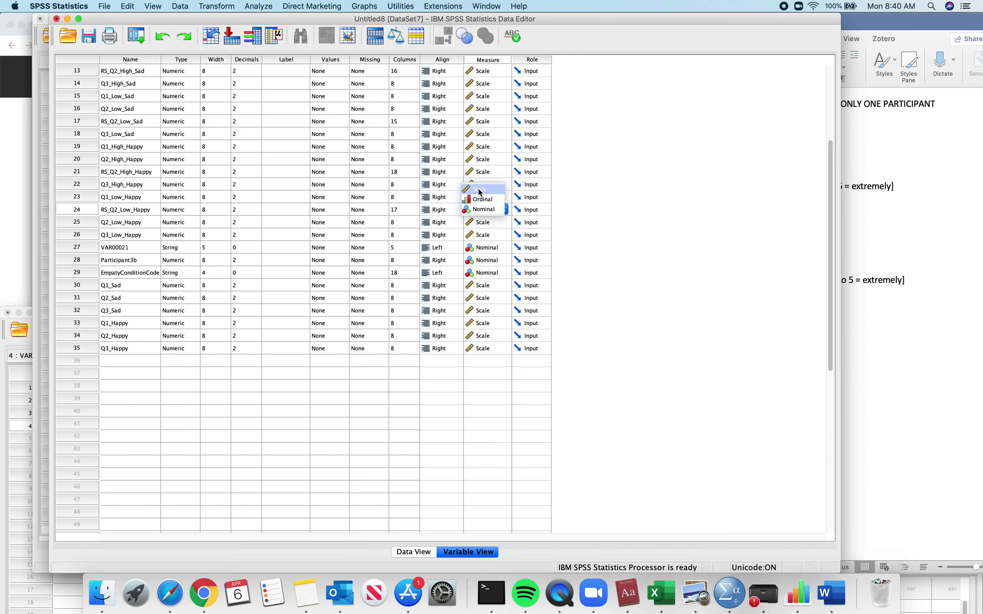
left_click(479, 188)
left_click(410, 550)
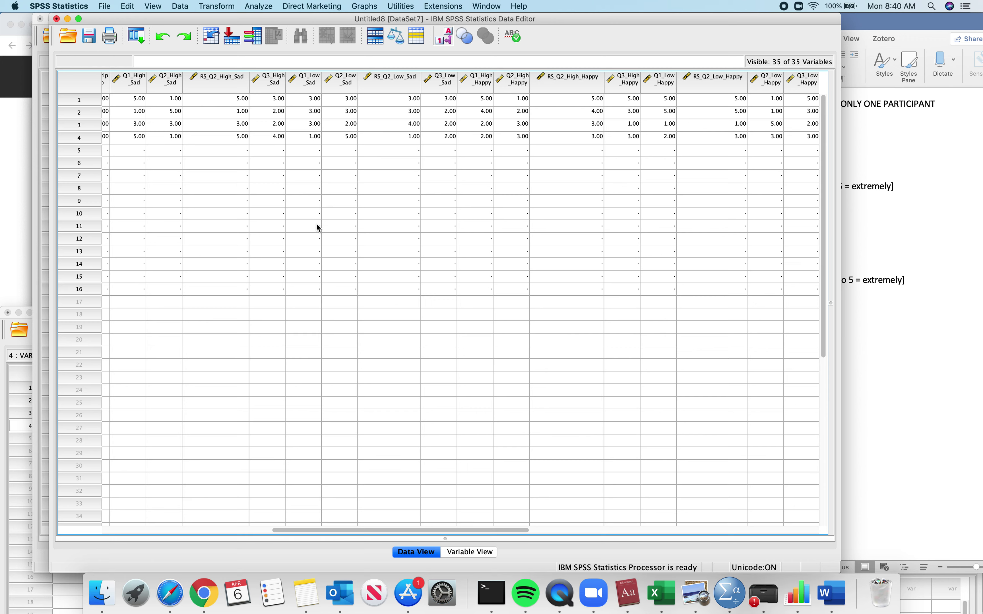
left_click(259, 9)
mouse_move(272, 51)
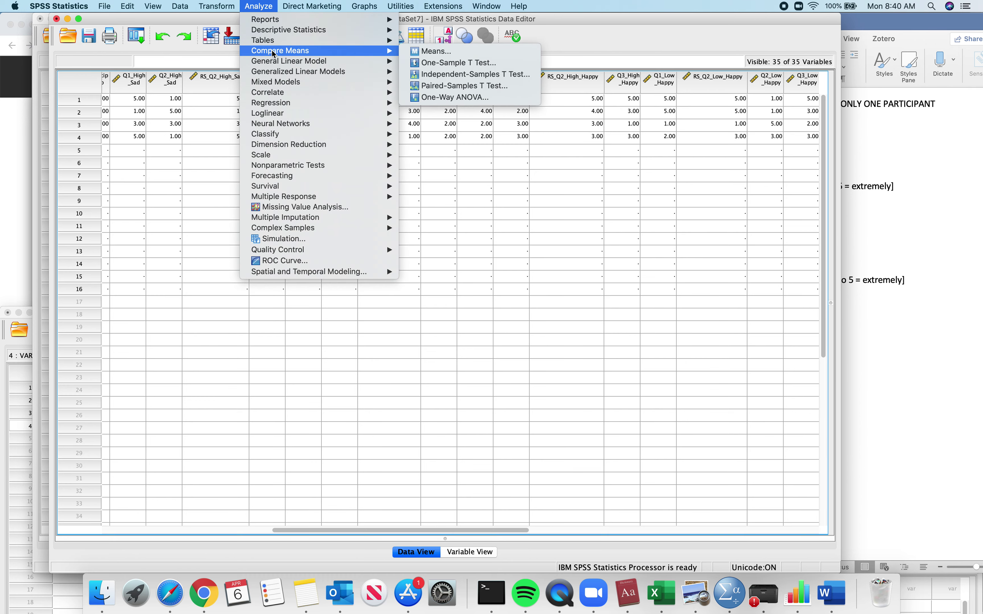
mouse_move(339, 67)
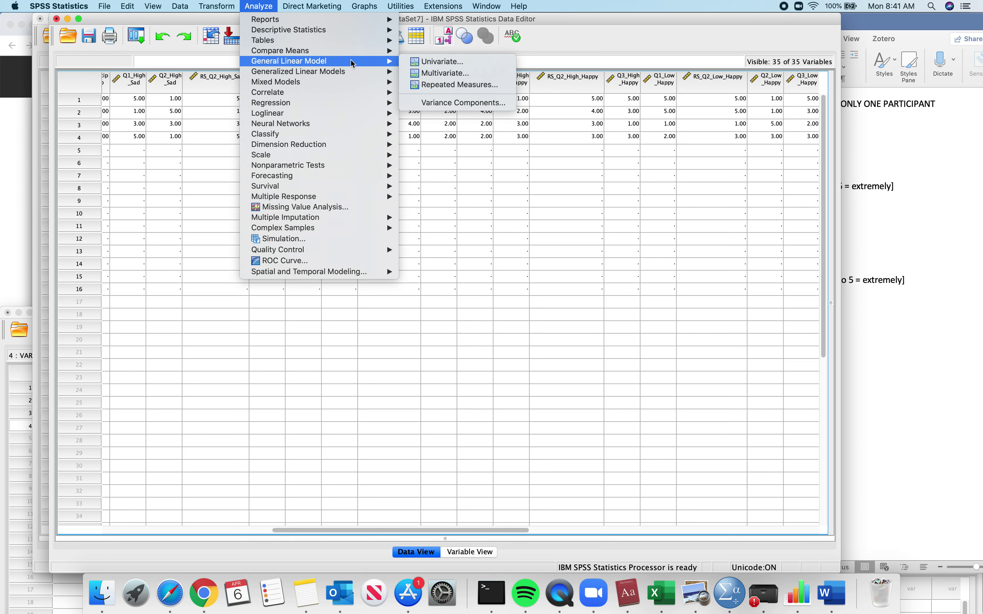
left_click(422, 86)
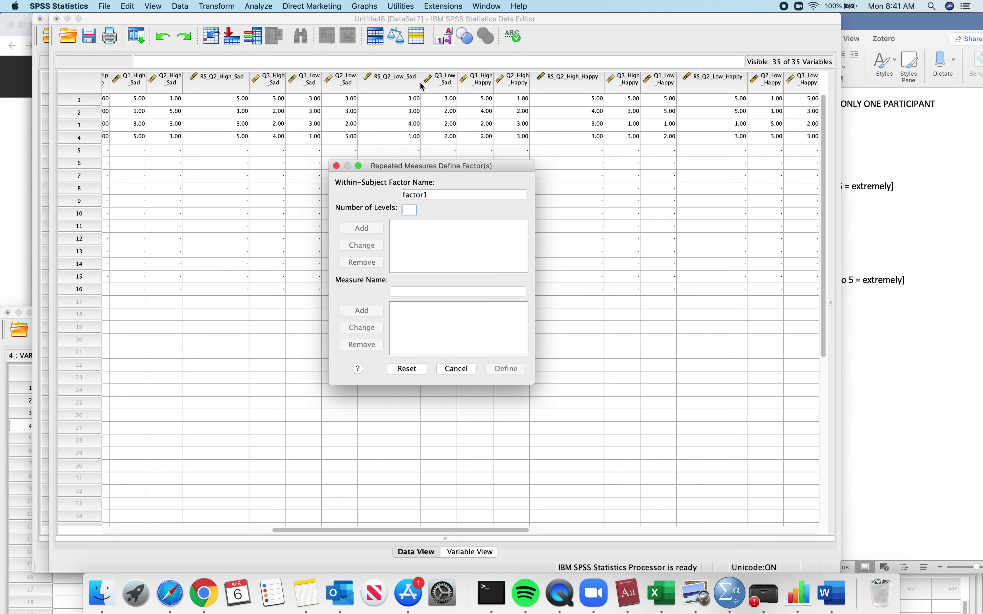
double_click(442, 199)
key("BackSpace")
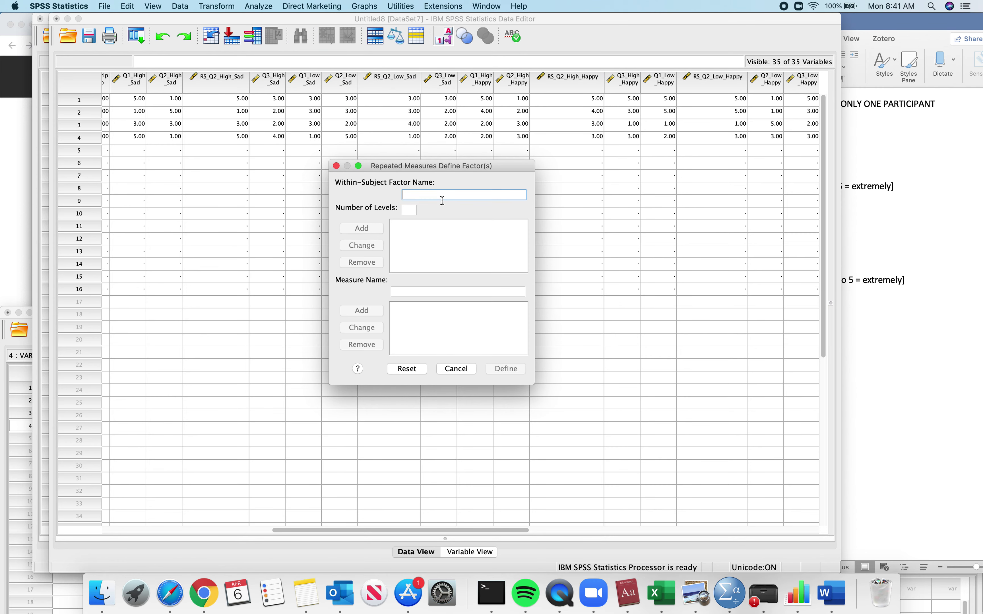
type("Empathy")
left_click(412, 212)
type("2")
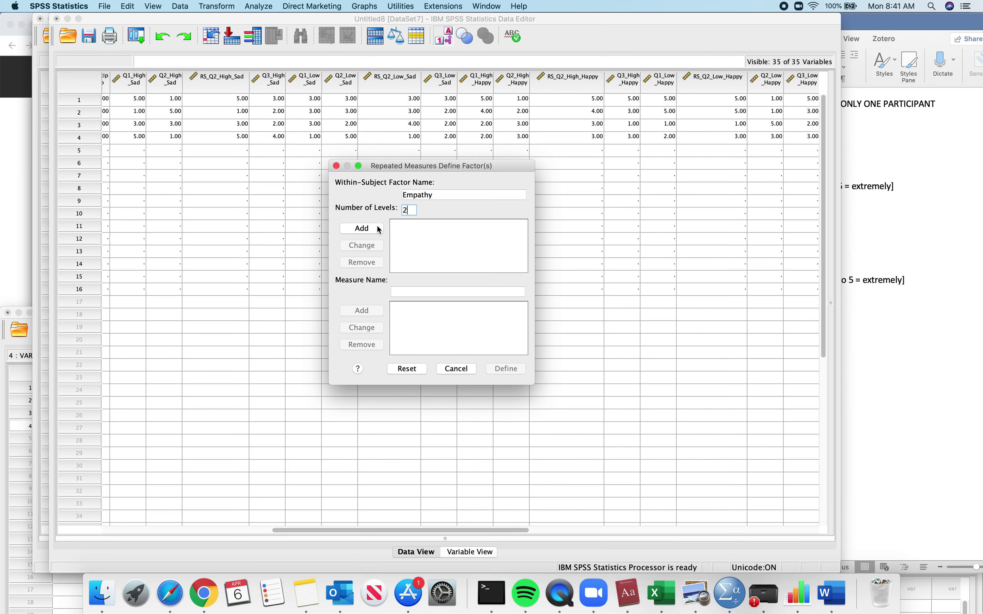
left_click(361, 228)
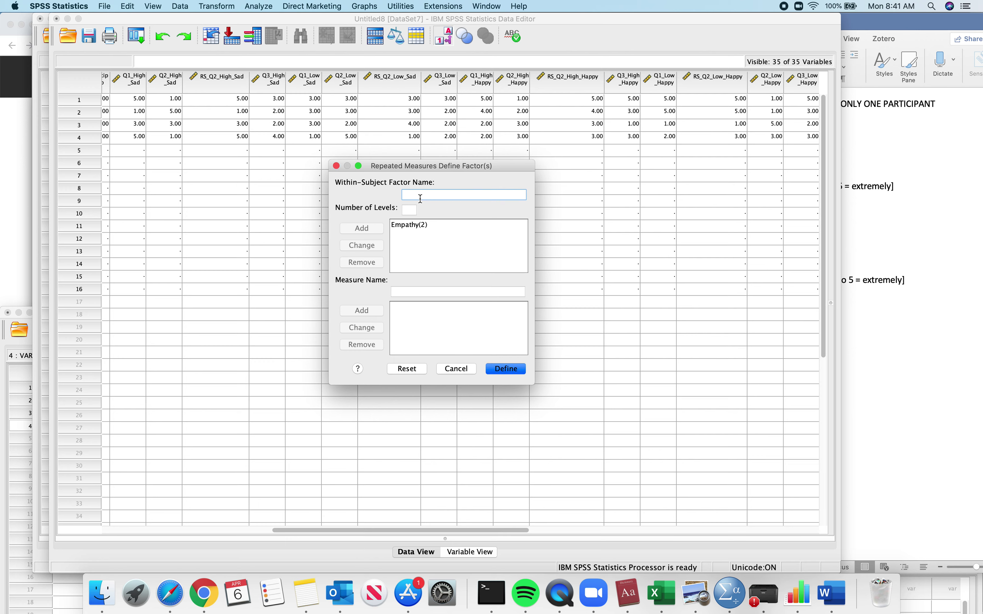
type("Emotion")
left_click(410, 211)
type("2")
left_click(360, 228)
left_click(491, 372)
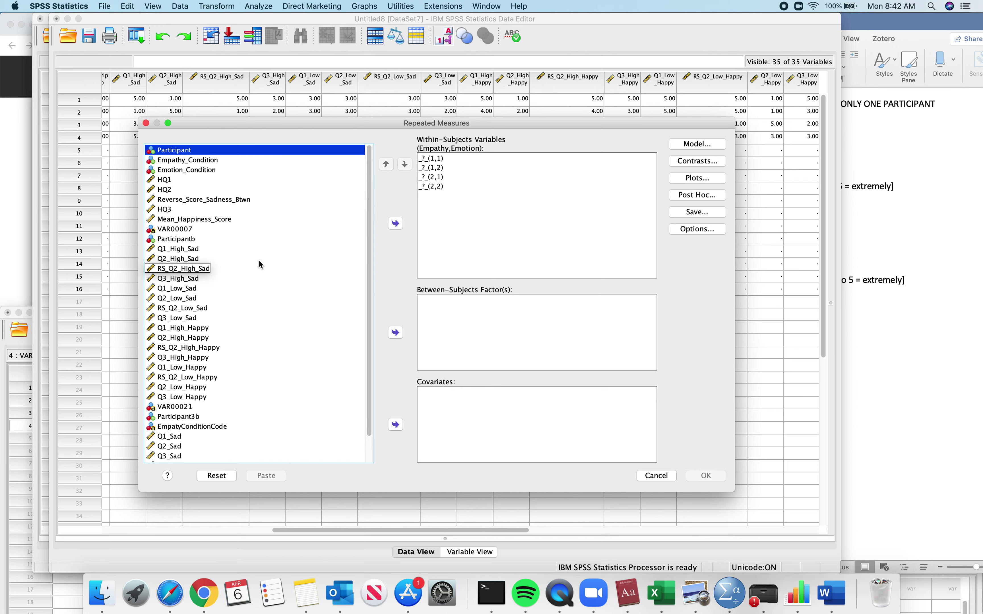
scroll(284, 357, "down", 1)
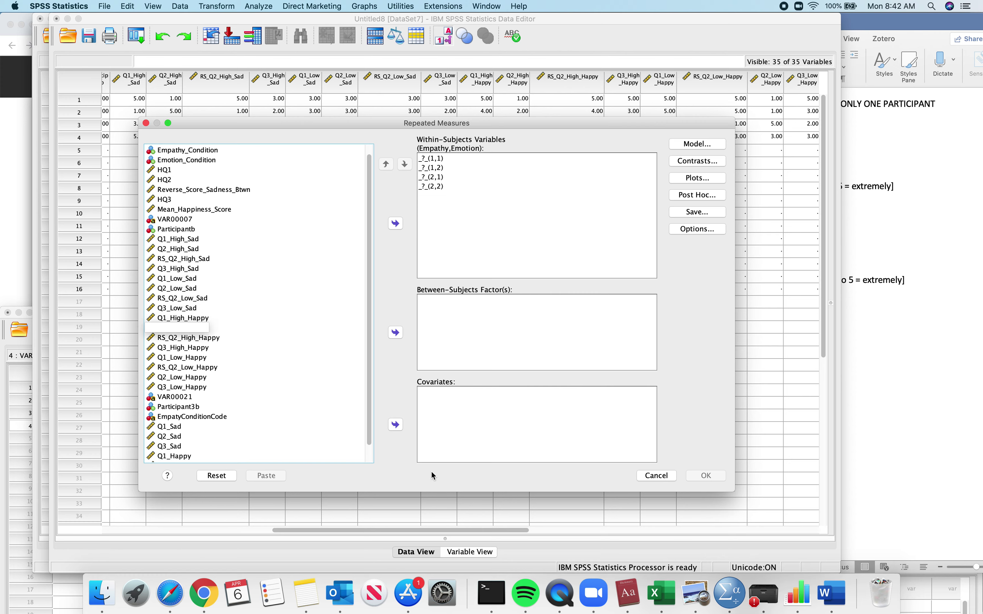
left_click(649, 476)
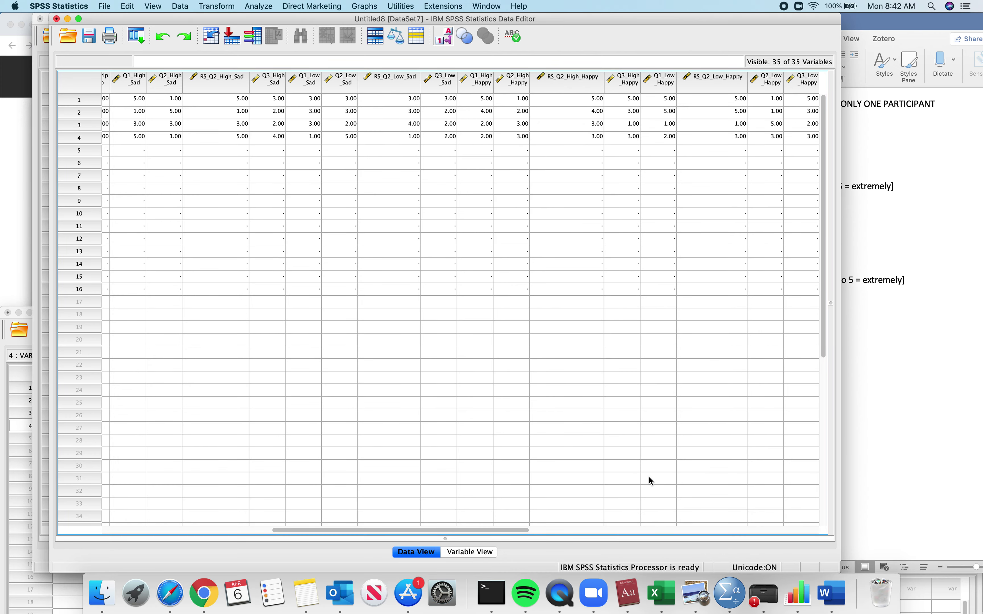
- Set up a variable computation with the target name Mean_Happiness_Questionairre and clear the previous numeric expression
scroll(573, 330, "right", 5)
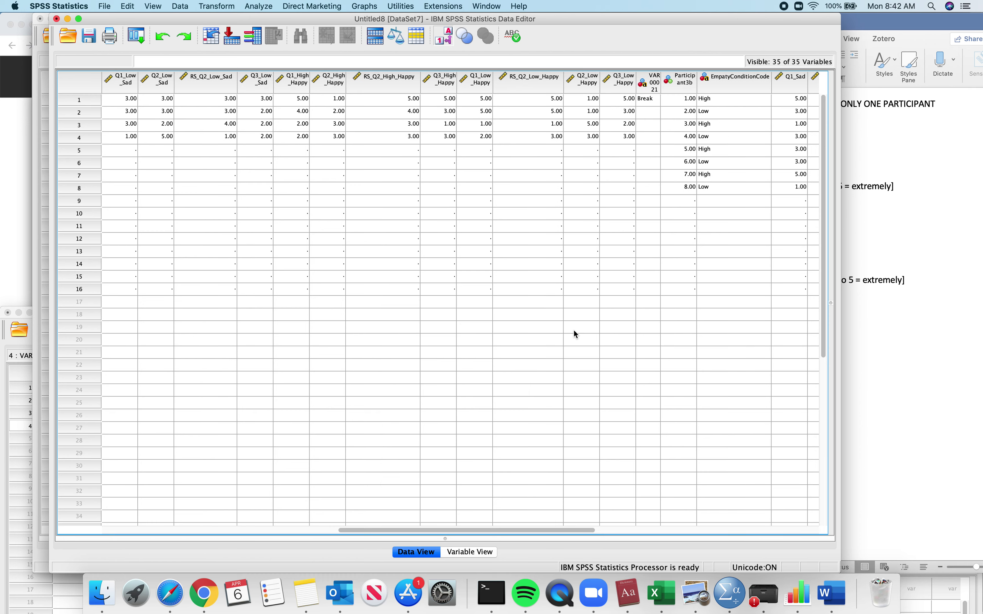
scroll(546, 332, "left", 4)
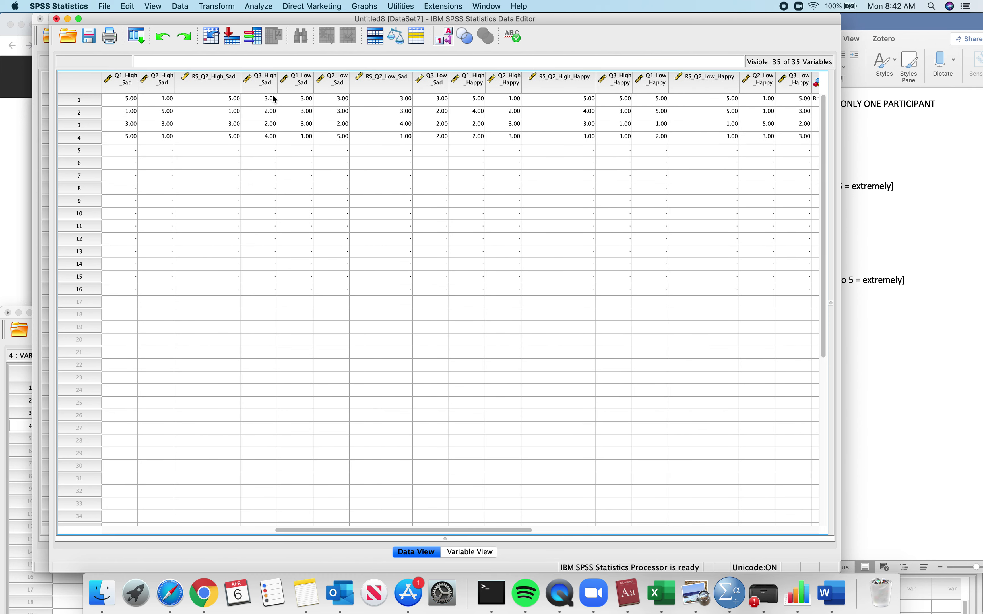
left_click(216, 7)
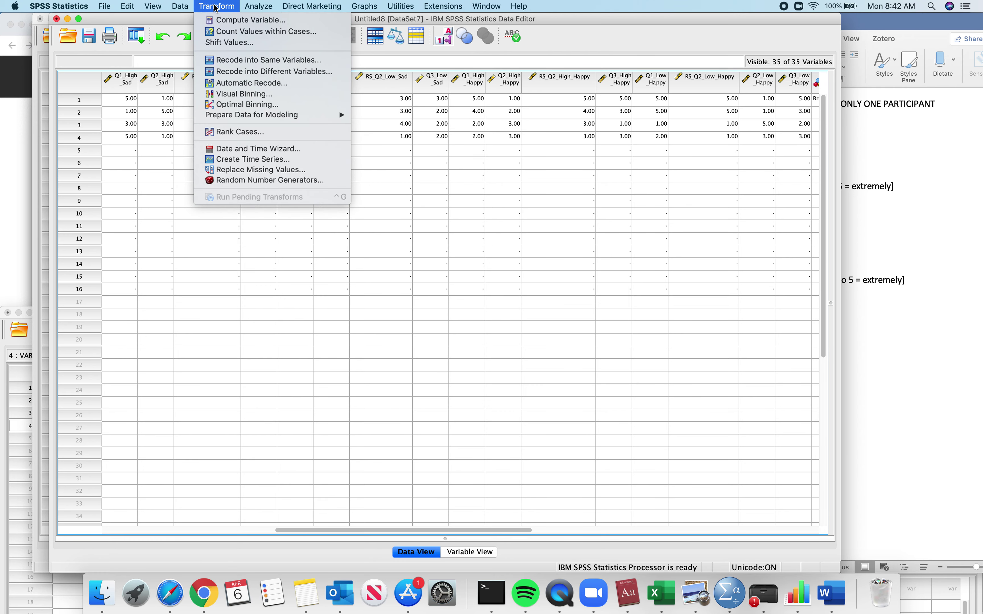
left_click(221, 25)
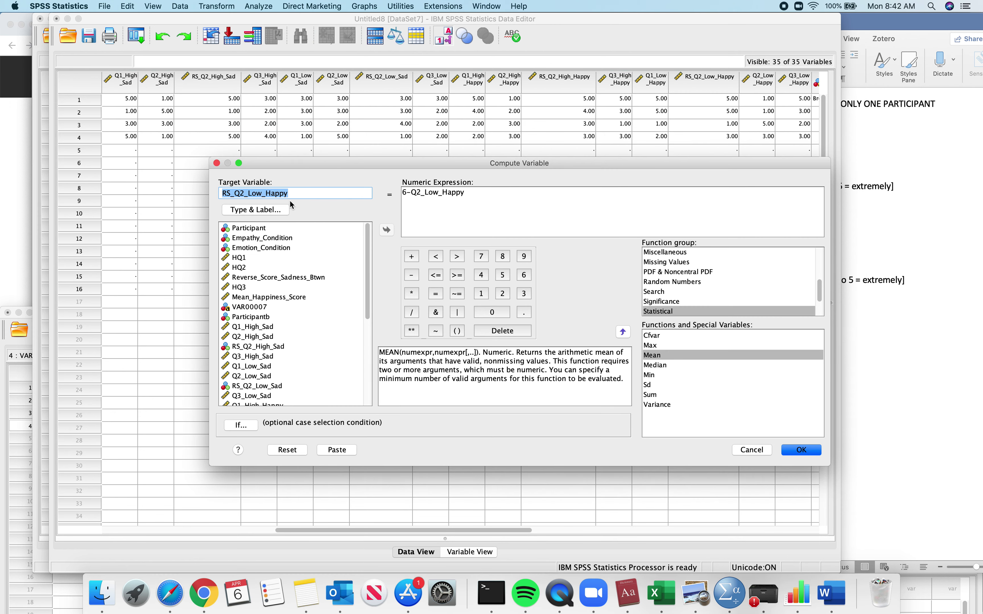
left_click(294, 195)
double_click(294, 196)
key("BackSpace")
type("Mea")
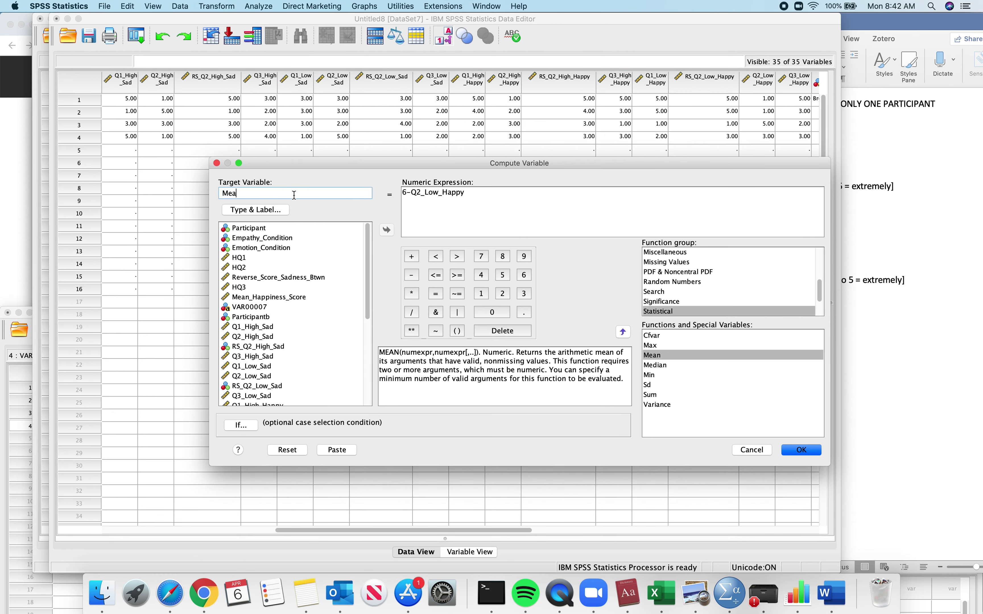
type("n_Happiness_Questionairre")
triple_click(424, 191)
key("BackSpace")
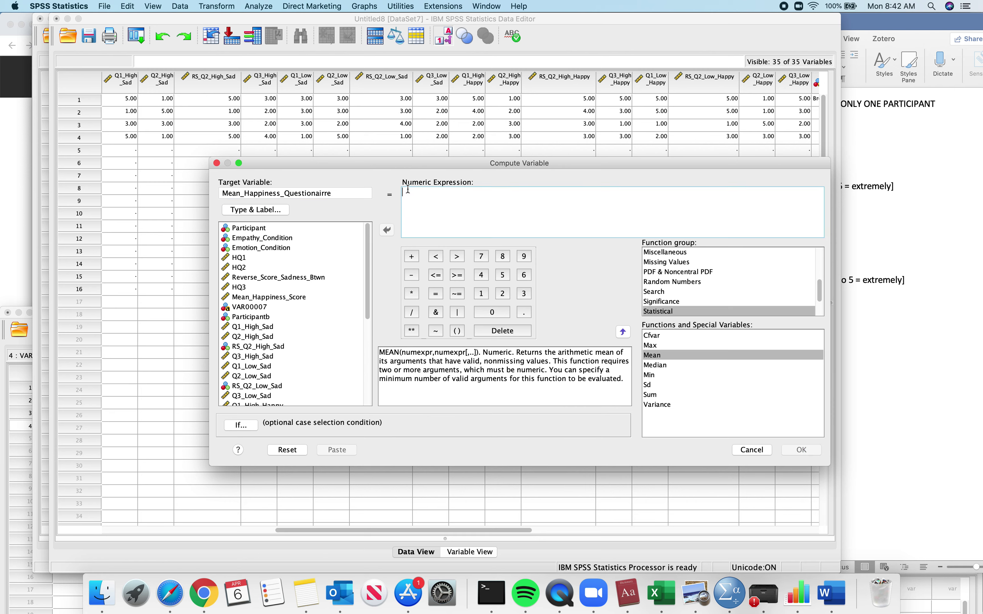
- Extend the target variable name to Mean_Happiness_Questionairre_High_Sad
left_click(343, 198)
type("_")
left_click(273, 337)
scroll(308, 331, "down", 5)
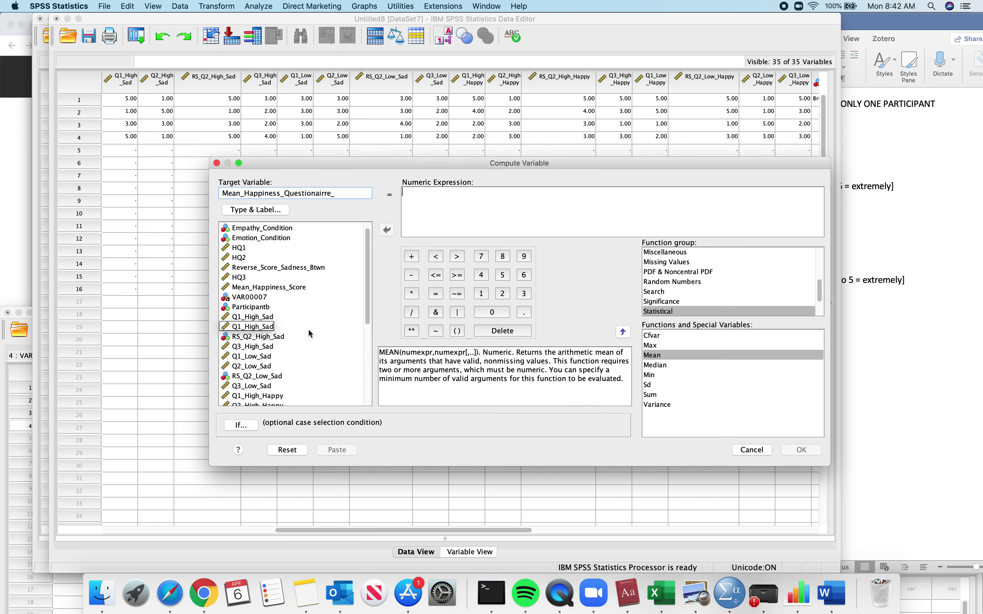
scroll(285, 286, "up", 7)
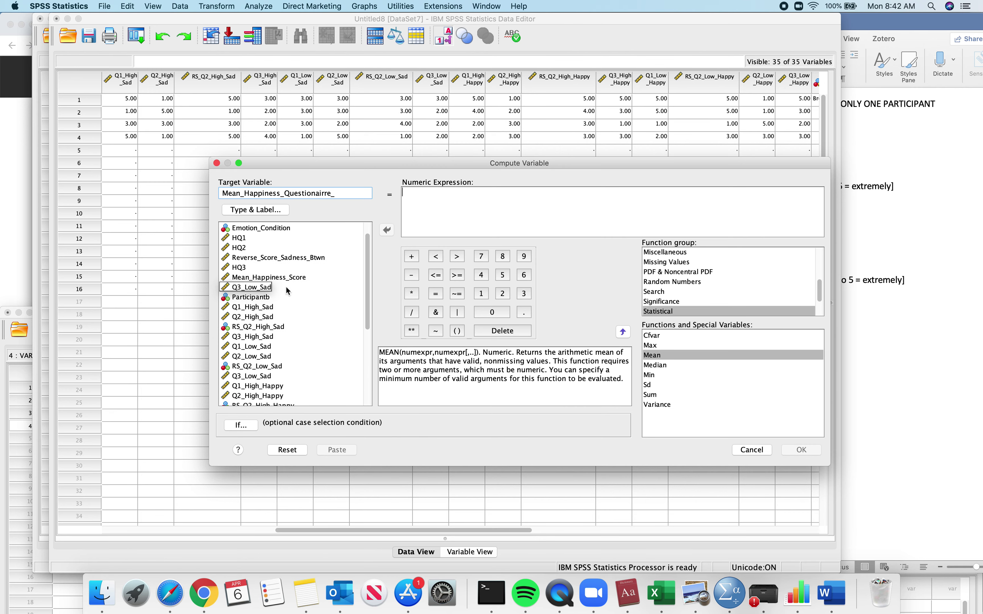
left_click_drag(266, 228, 304, 336)
scroll(304, 336, "down", 3)
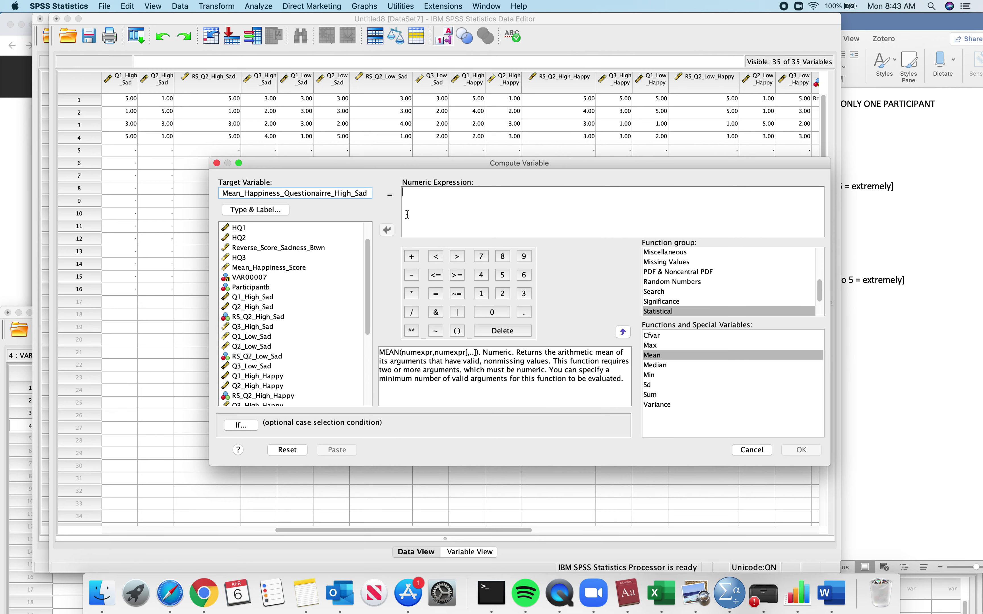
- Enter the numeric expression MEAN(Q1_High_Sad,RS_Q2_High_Sad,Q3_High_Sad) for the High_Sad target variable
left_click(419, 213)
type("M")
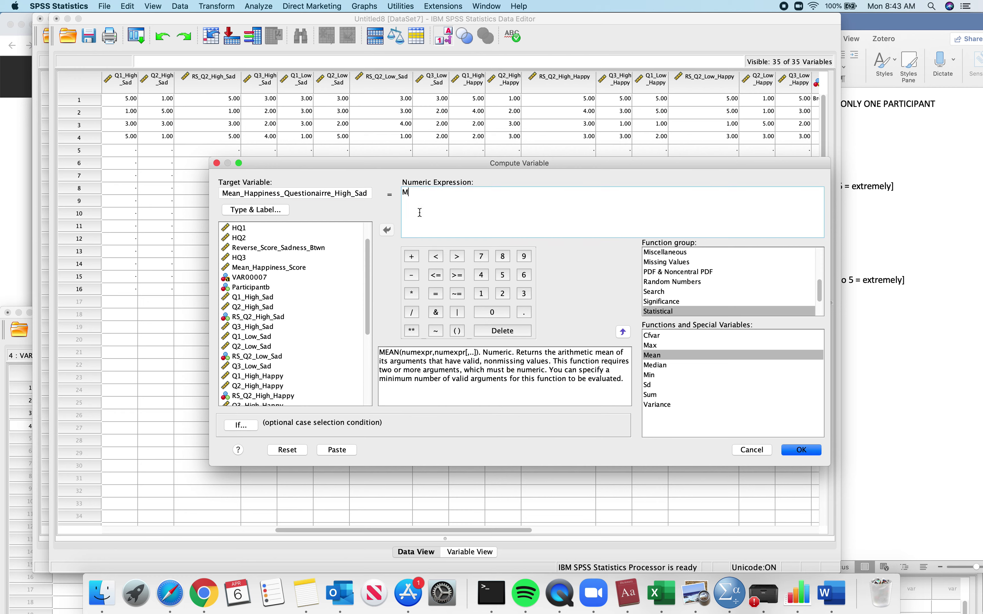
type("EAN(")
left_click(266, 299)
type("(")
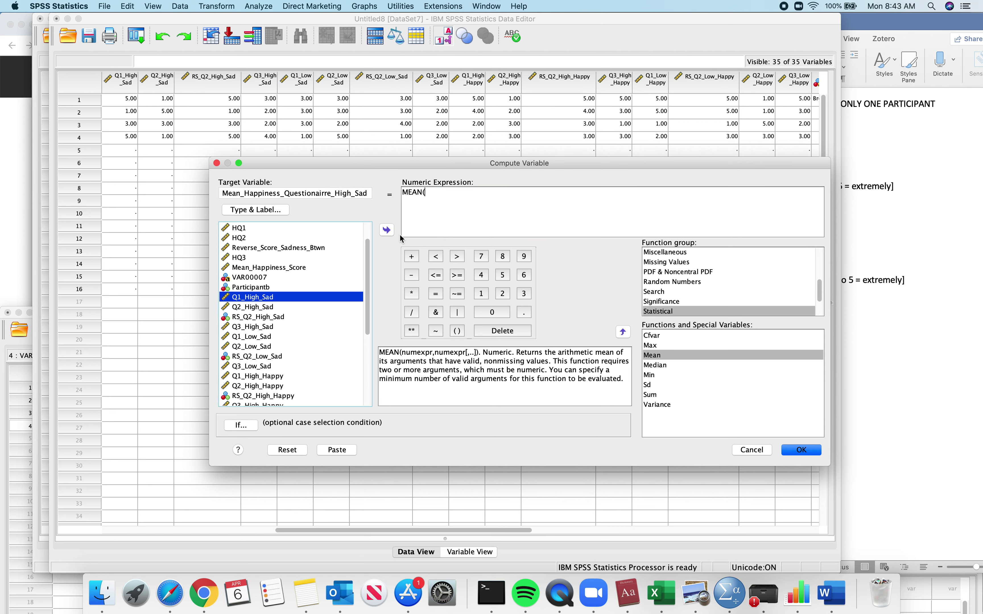
left_click(387, 230)
type(",")
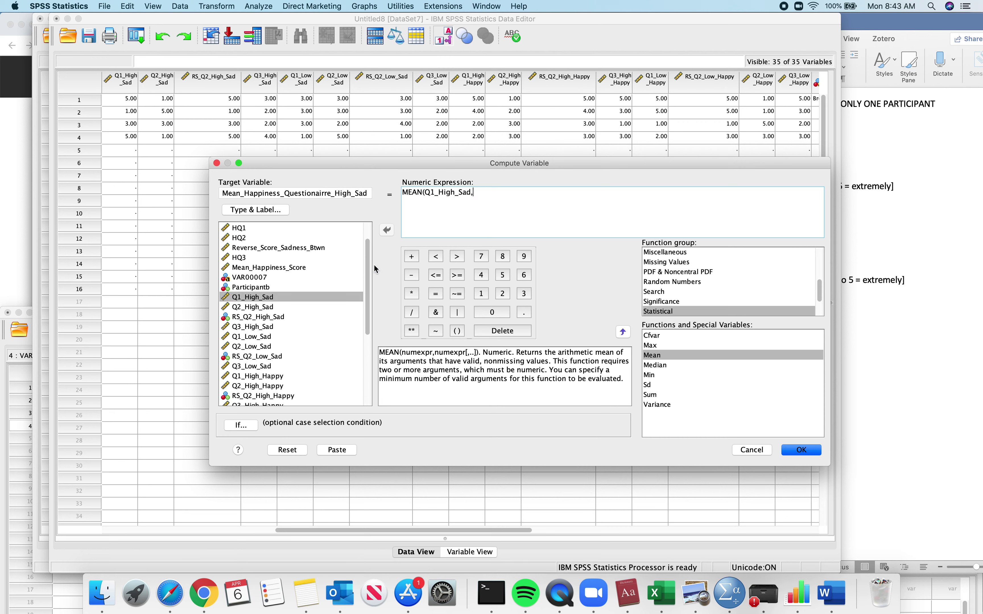
left_click(268, 316)
left_click(387, 230)
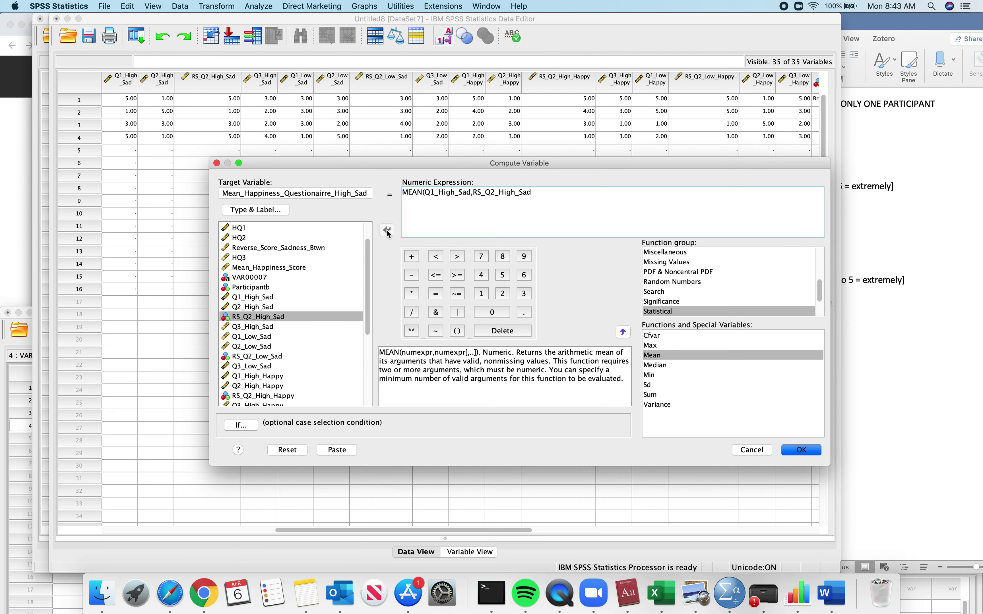
left_click(267, 328)
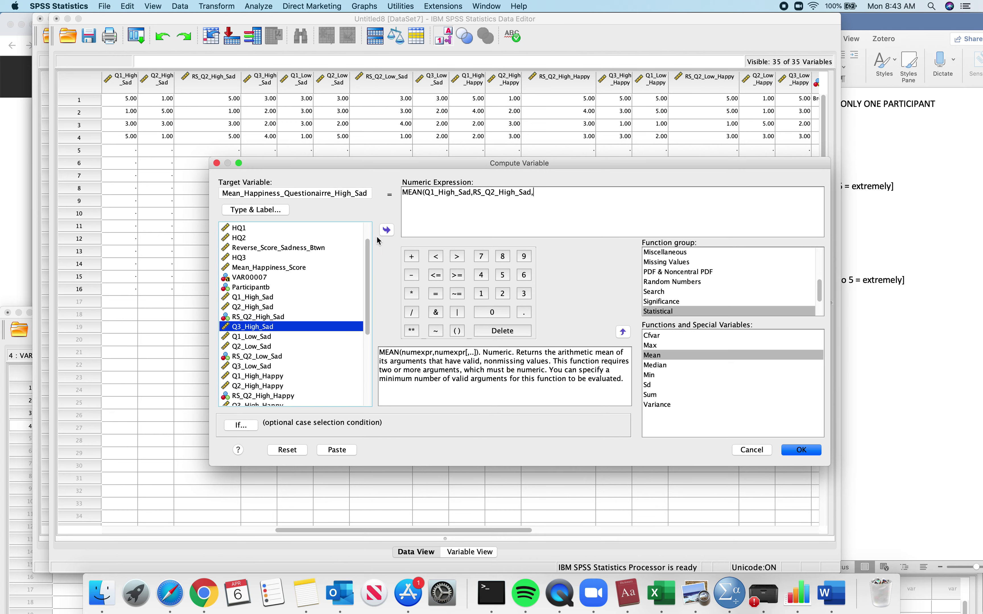
left_click(386, 232)
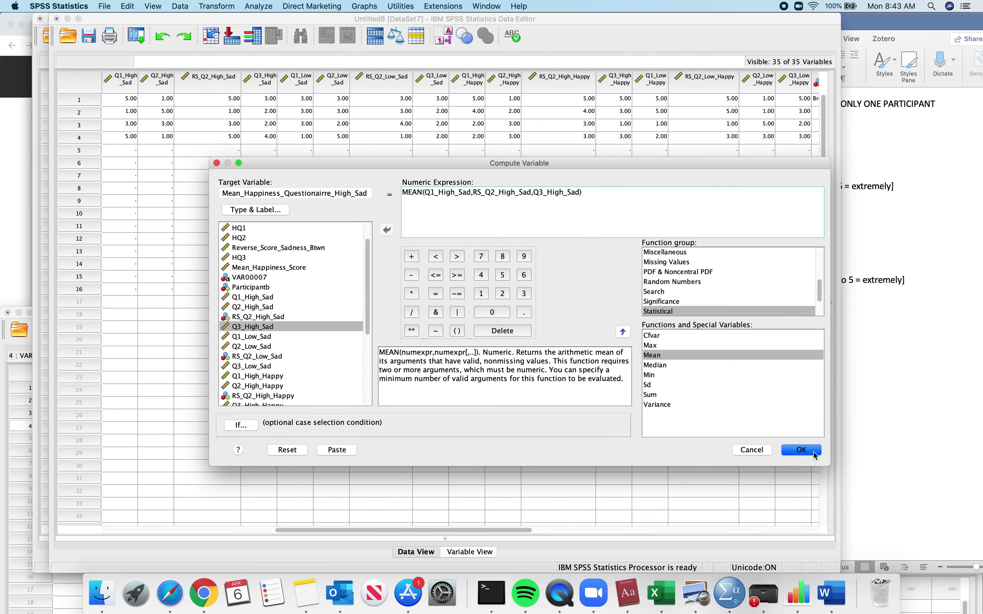
- Run the High_Sad mean computation and close its output document without saving
left_click(801, 449)
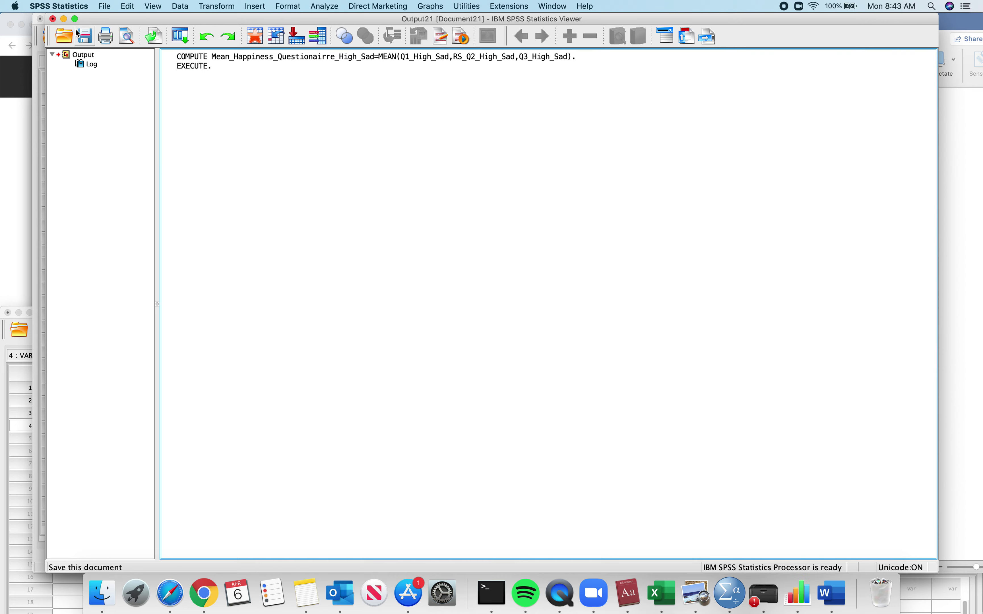
left_click(53, 20)
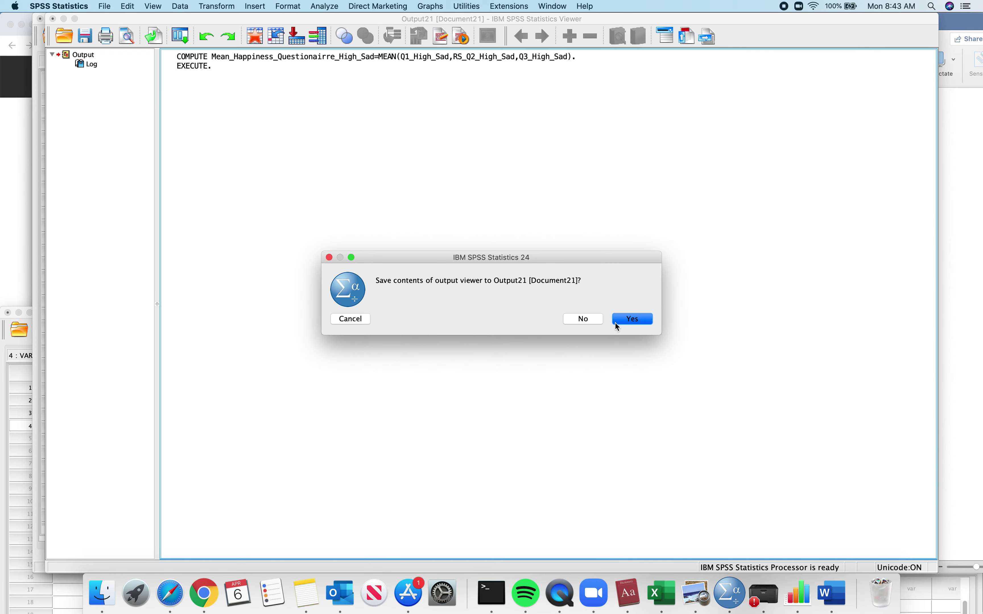
left_click(579, 321)
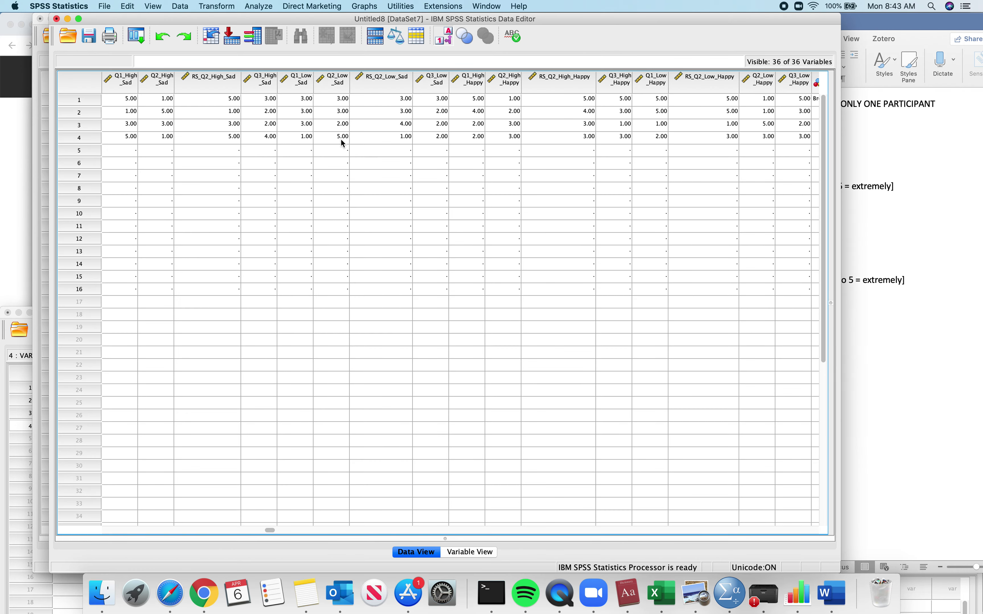
- Start another variable computation and change the target name to Mean_Happiness_Questionairre_High_Happy
left_click(223, 10)
left_click(242, 19)
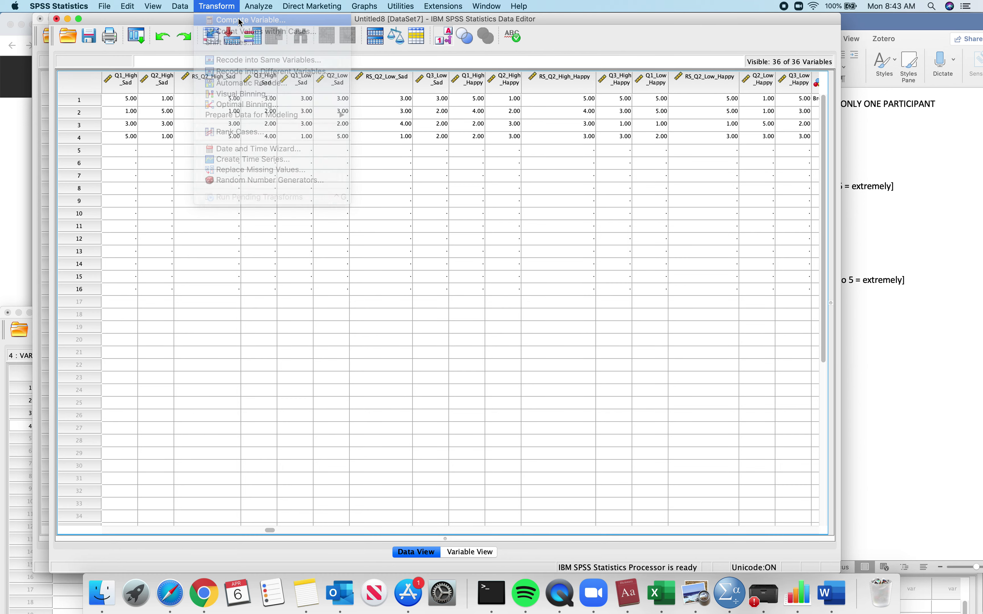
left_click(367, 194)
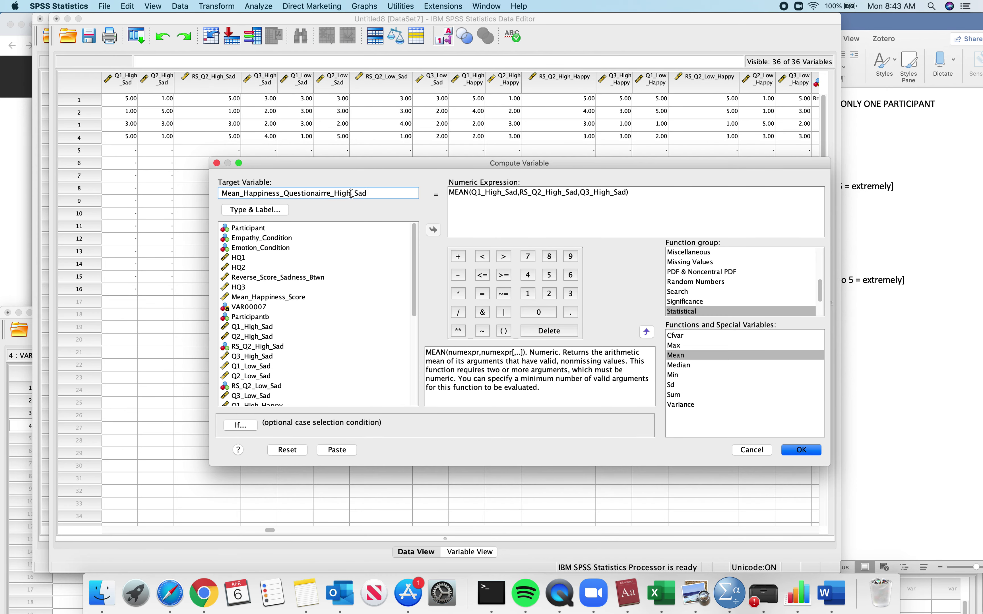
key("BackSpace")
key("BackSpace")
key("BackSpace")
type("Happy")
scroll(354, 327, "down", 1)
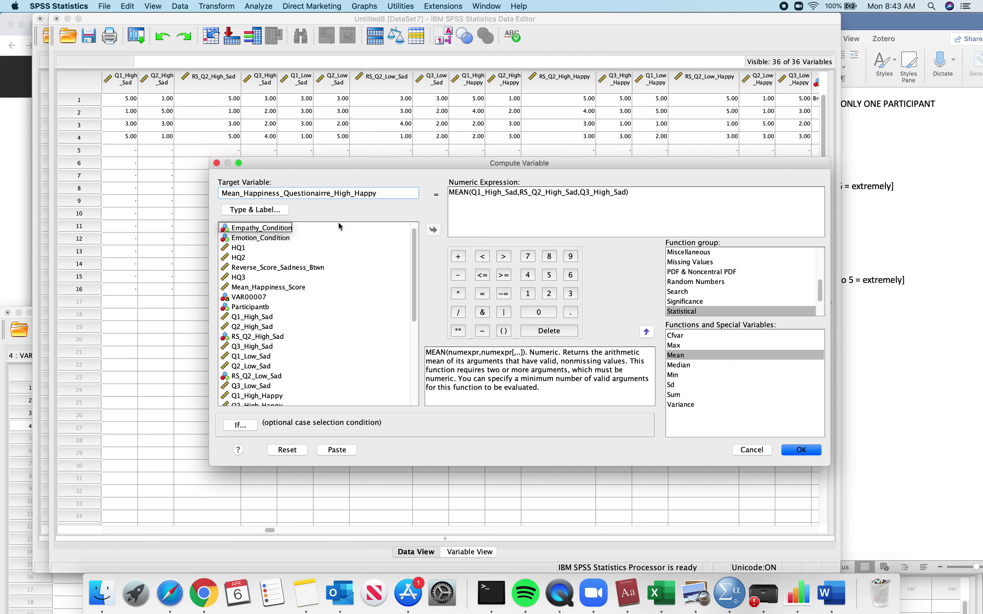
- Change the target variable name to Mean_Happiness_Questionairre_Low_Sad
double_click(343, 194)
left_click(349, 194)
key("BackSpace")
key("BackSpace")
key("BackSpace")
key("BackSpace")
type("Low")
left_click(382, 195)
key("BackSpace")
key("BackSpace")
key("BackSpace")
key("BackSpace")
key("BackSpace")
type("Sad")
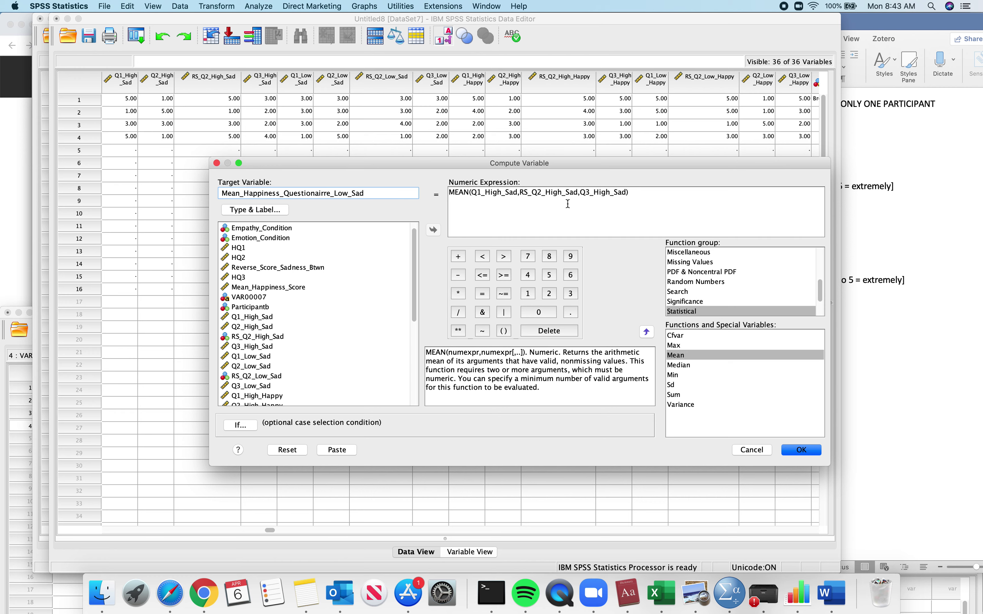
- Replace the arguments of the mean function so the expression reads MEAN(Q1_Low_Sad,RS_Q2_Low_Sad,Q3_Low_Sad)
left_click_drag(542, 192, 478, 192)
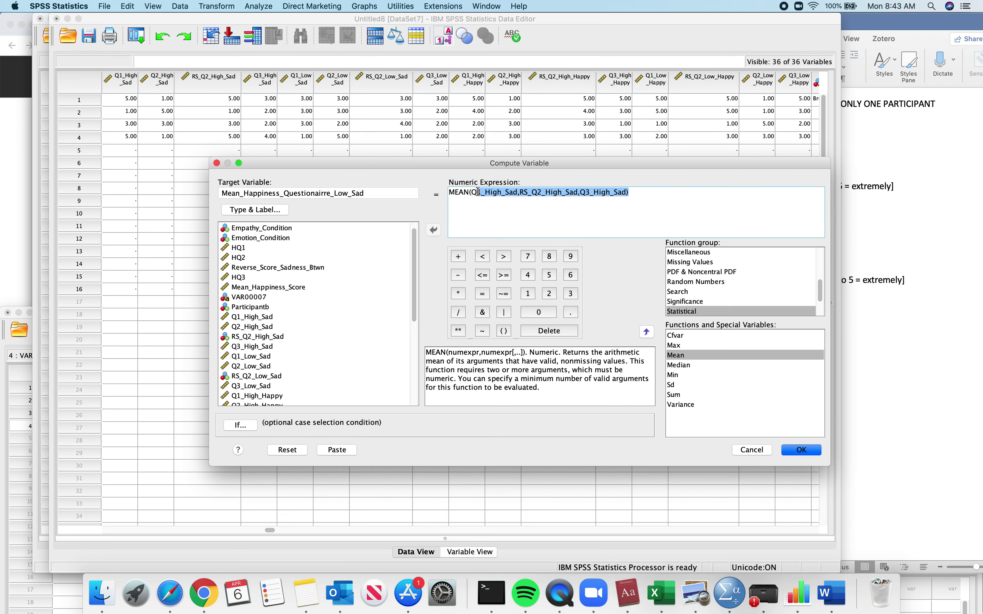
key("BackSpace")
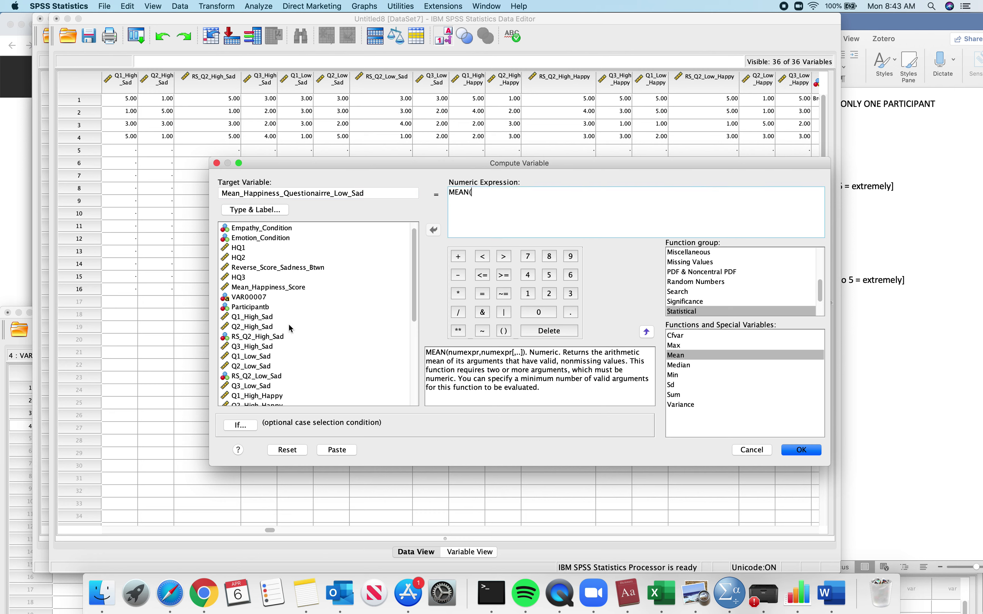
left_click(263, 357)
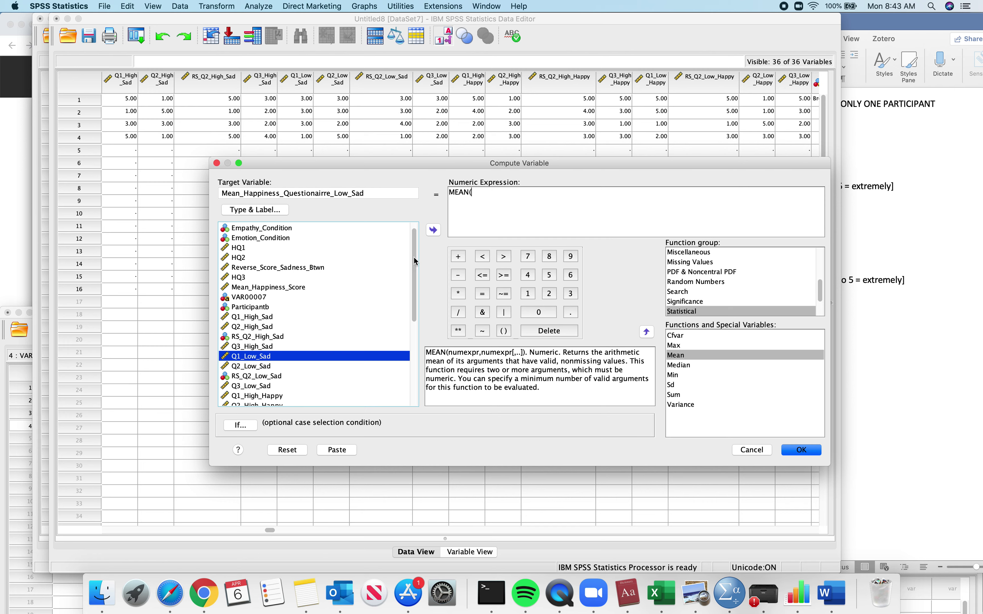
left_click(433, 231)
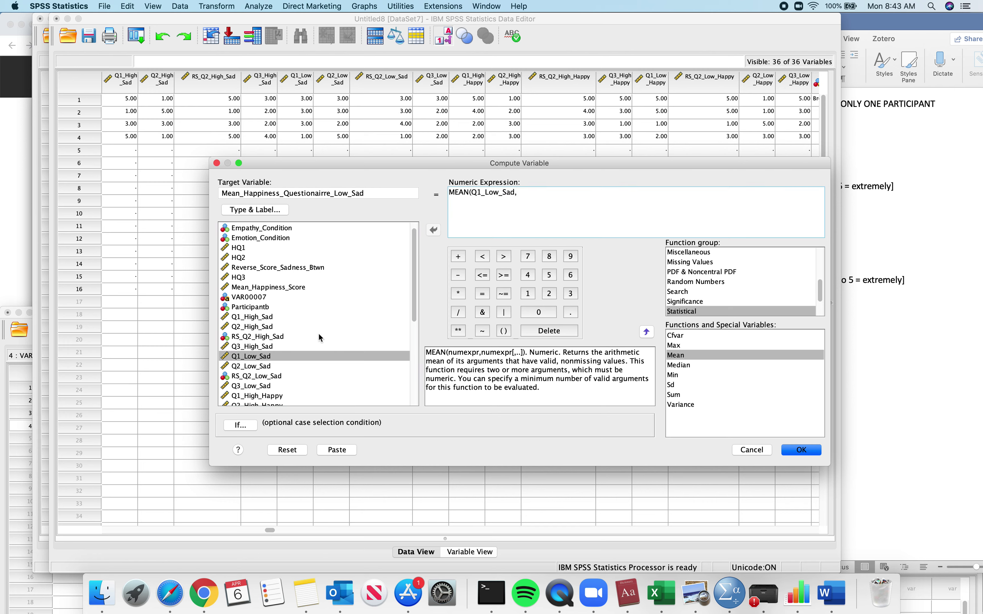
left_click(263, 377)
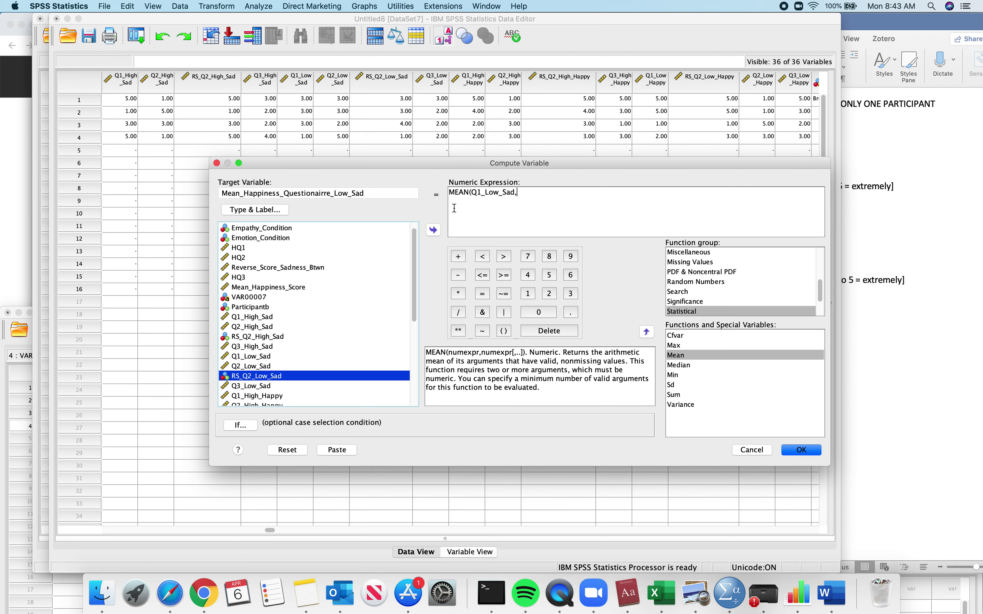
left_click(433, 231)
type(",")
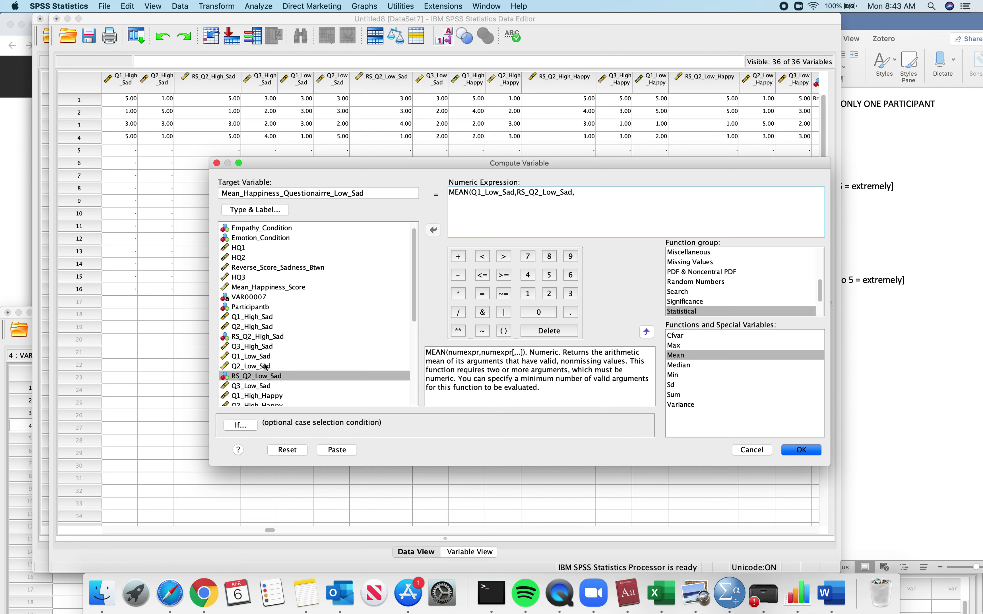
left_click(260, 386)
left_click(433, 231)
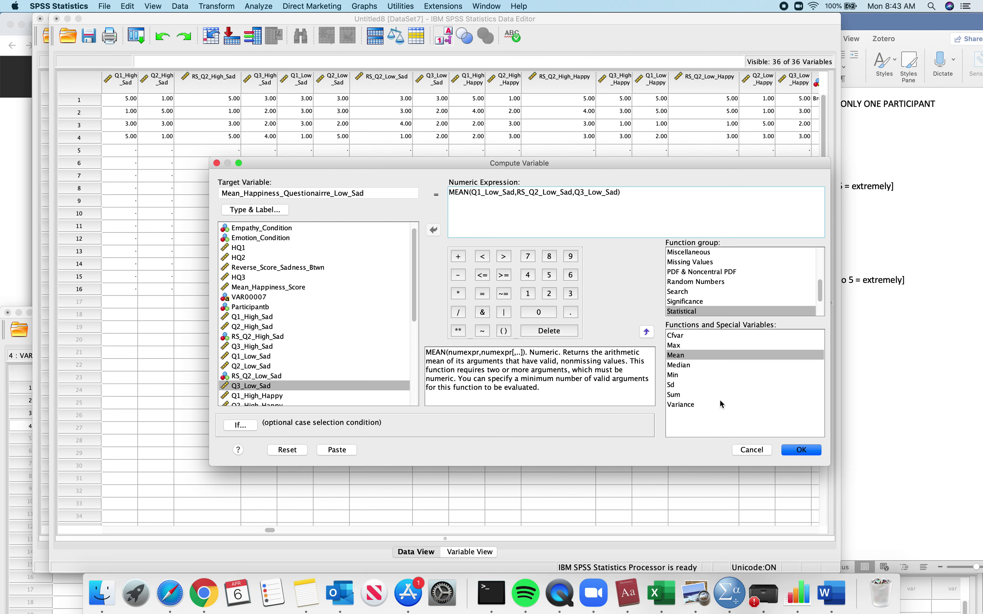
- Run the Low_Sad mean computation and close its output document without saving
left_click(803, 451)
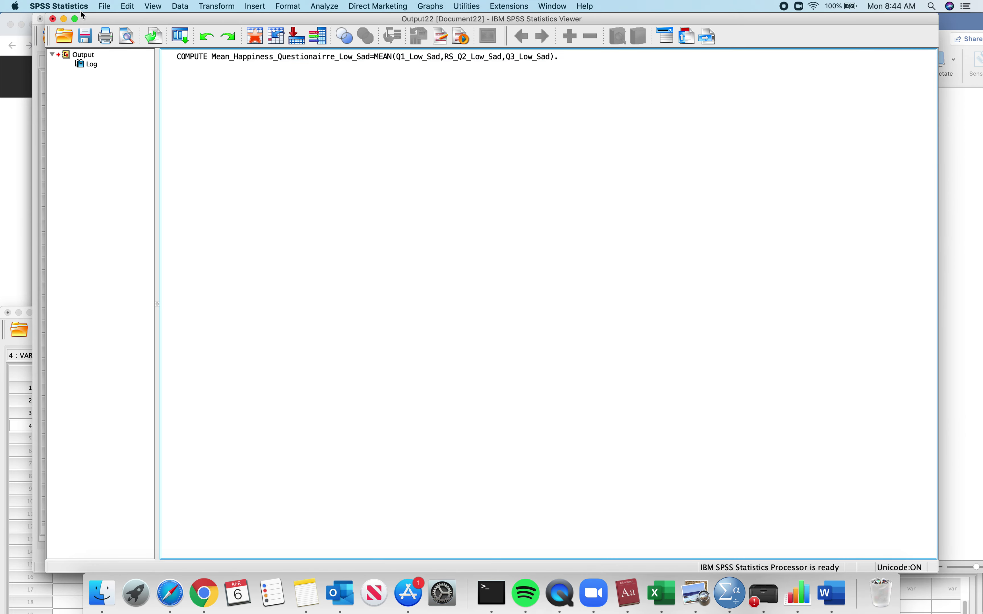
left_click(53, 19)
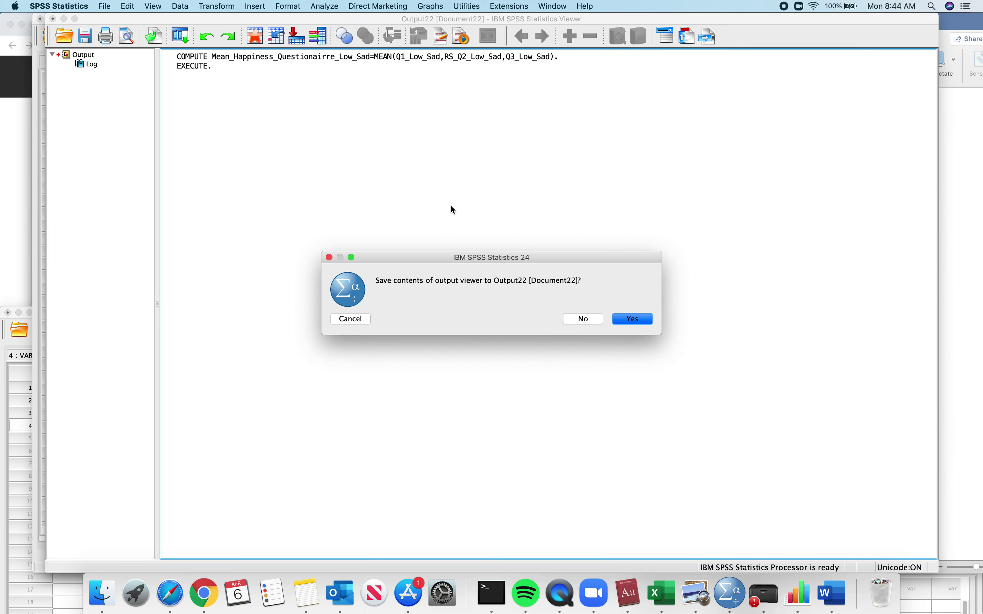
left_click(576, 320)
- Start a new variable computation with the target name Mean_Happiness_Questionairre_High_Happy
left_click(216, 6)
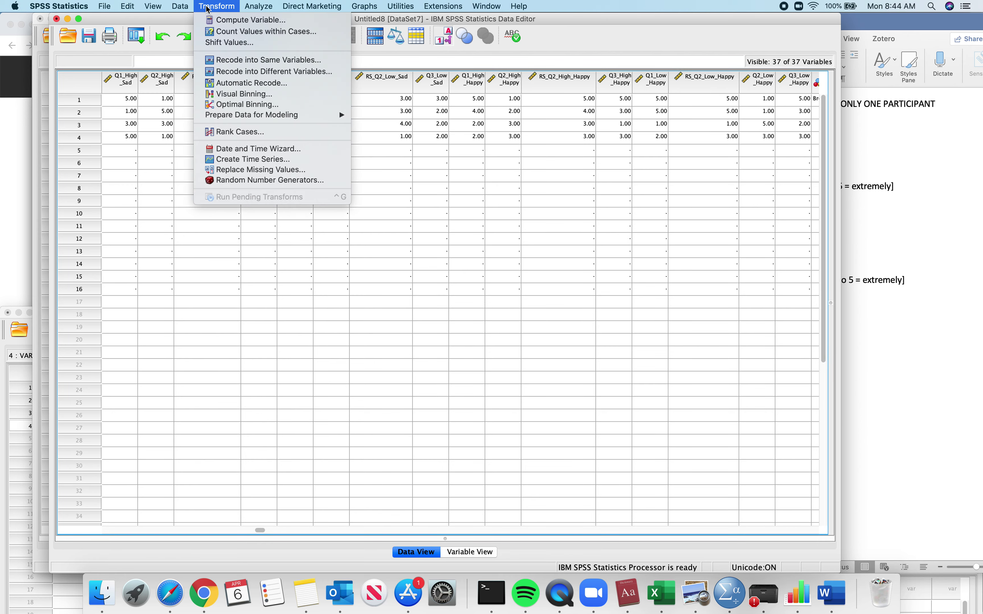
left_click(386, 82)
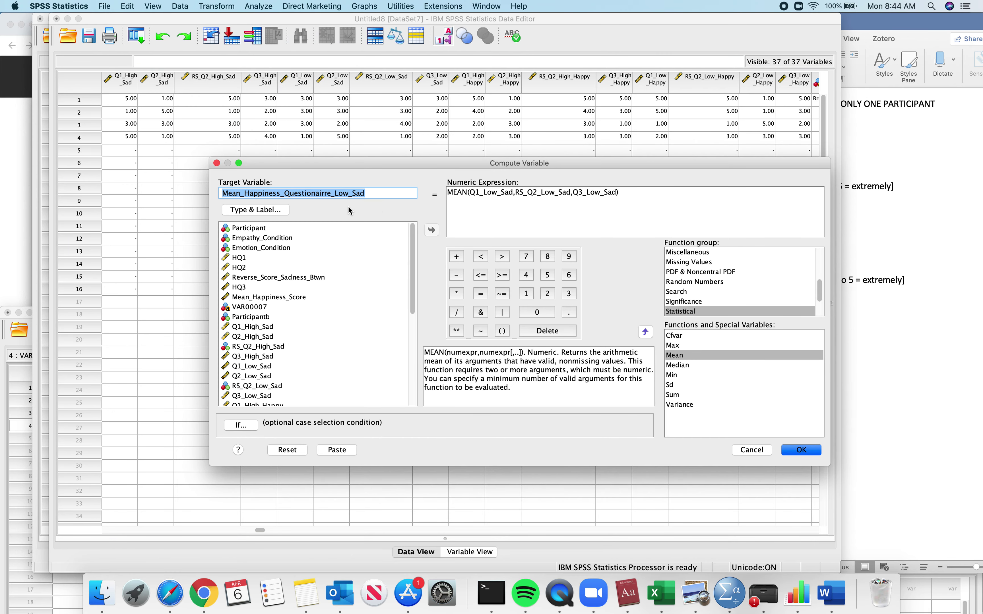
left_click(382, 192)
scroll(306, 345, "down", 2)
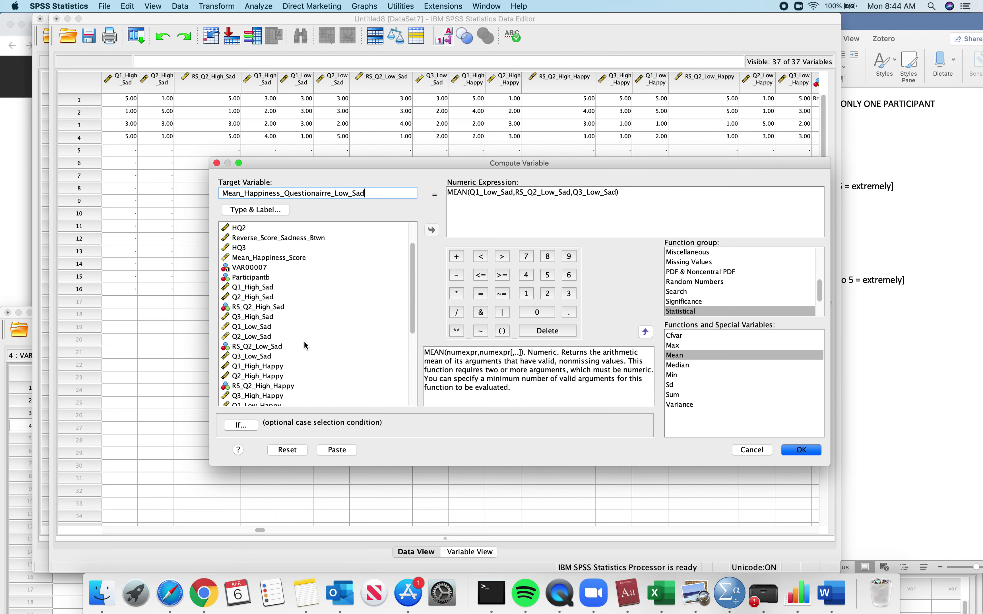
double_click(339, 194)
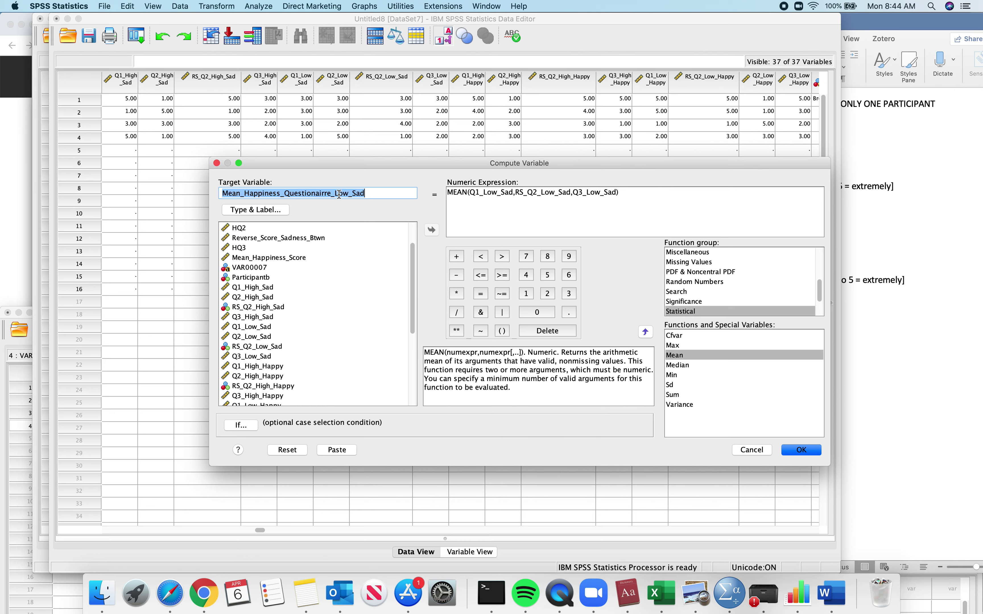
left_click(349, 194)
type("High")
left_click(373, 195)
key("BackSpace")
key("BackSpace")
key("BackSpace")
type("Happy")
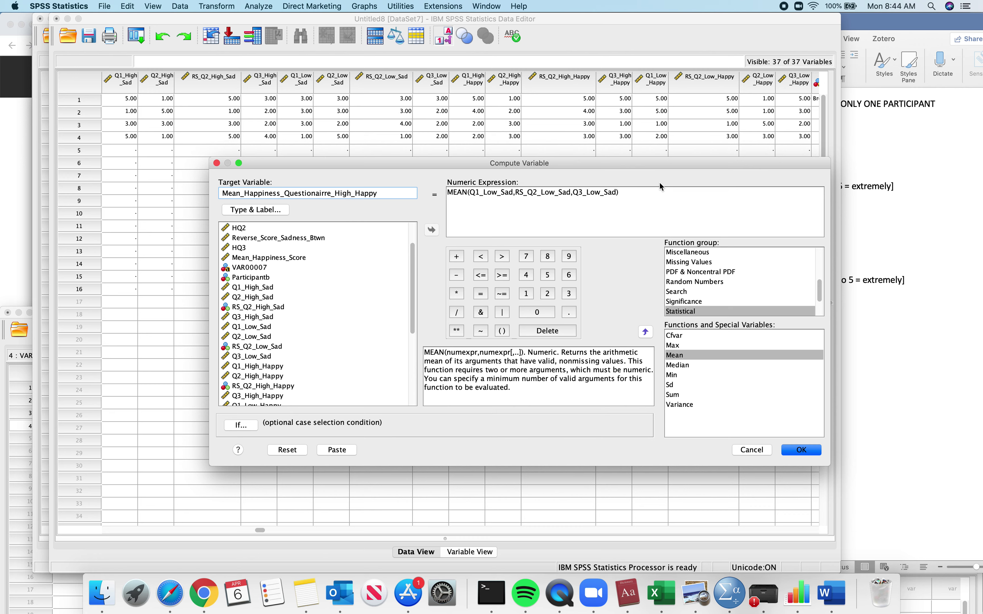
- Clear the Low_Sad items from the MEAN expression of the High_Happy computation
left_click_drag(618, 193, 470, 193)
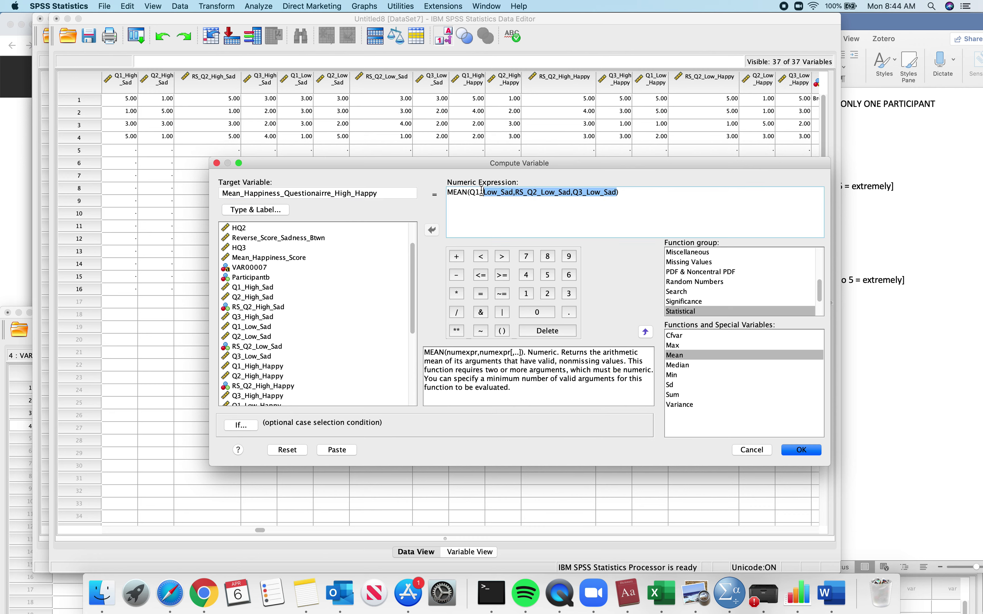
- Replace the MEAN arguments with Q1_High_Happy, RS_Q2_High_Happy and Q3_High_Happy in the numeric expression
key("BackSpace")
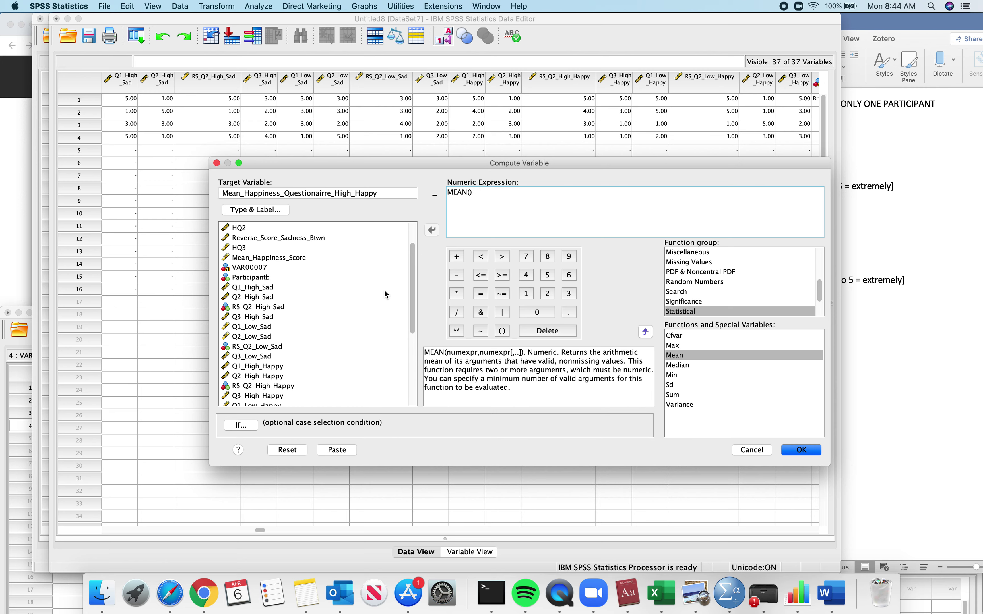
scroll(384, 293, "down", 1)
scroll(383, 291, "down", 2)
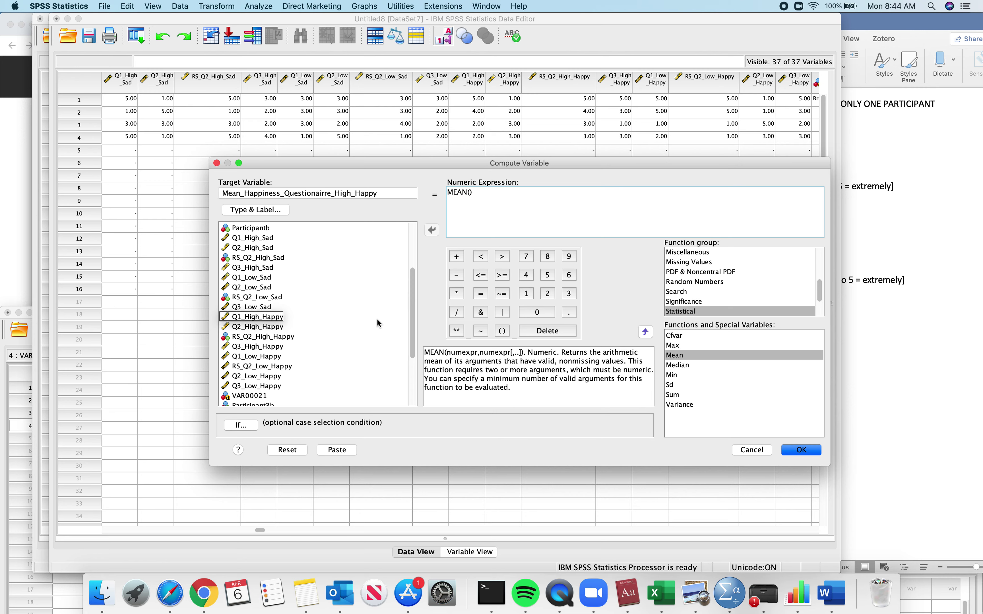
scroll(377, 323, "down", 1)
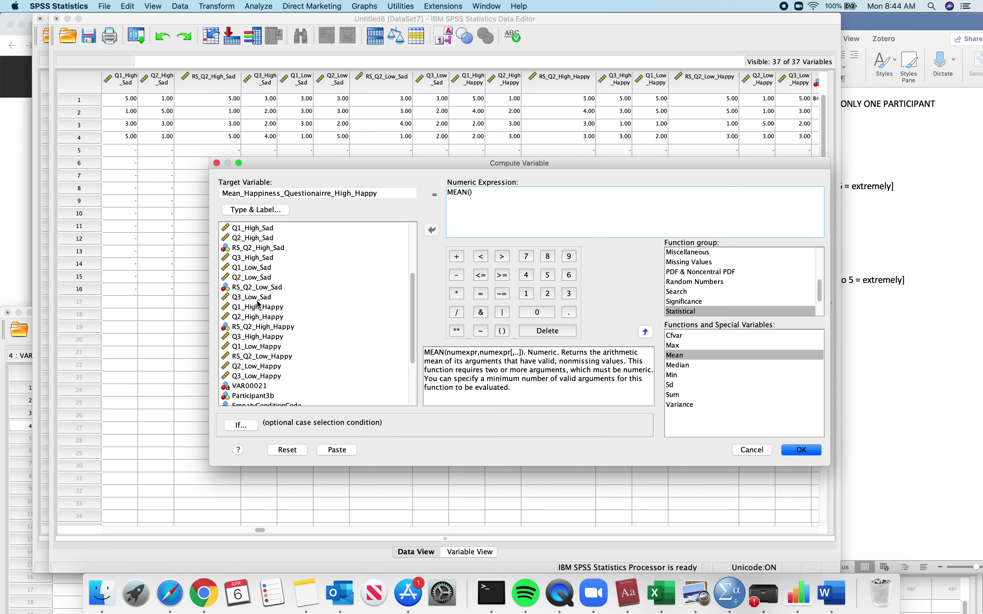
left_click(262, 308)
left_click(433, 230)
type(",")
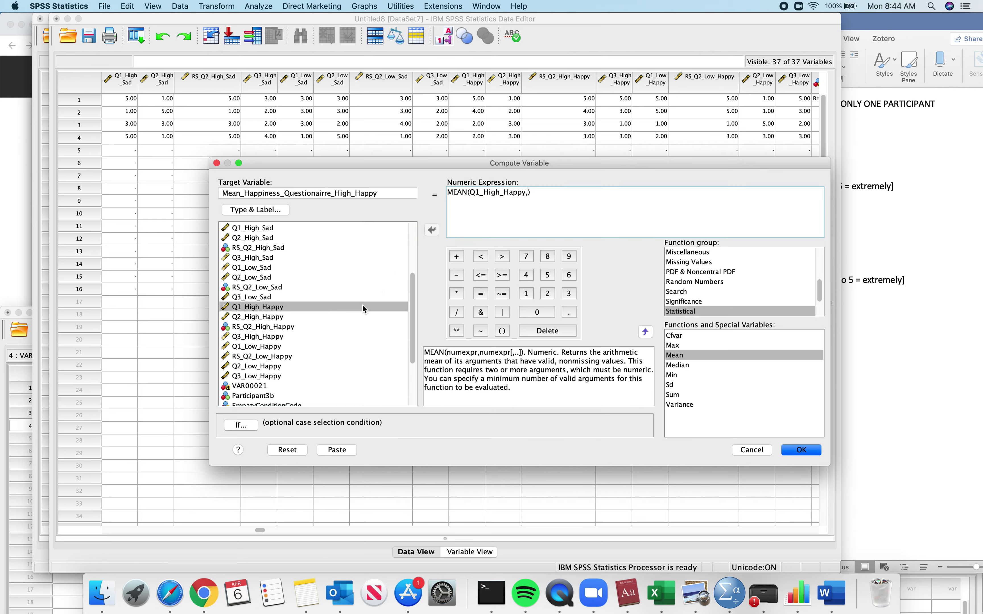
left_click(279, 327)
left_click(433, 230)
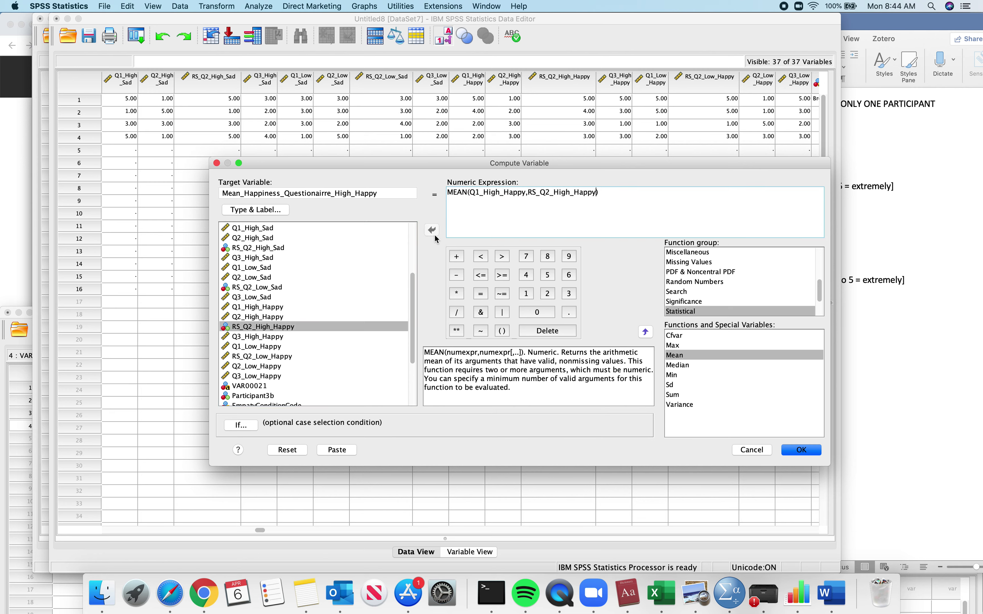
left_click(281, 336)
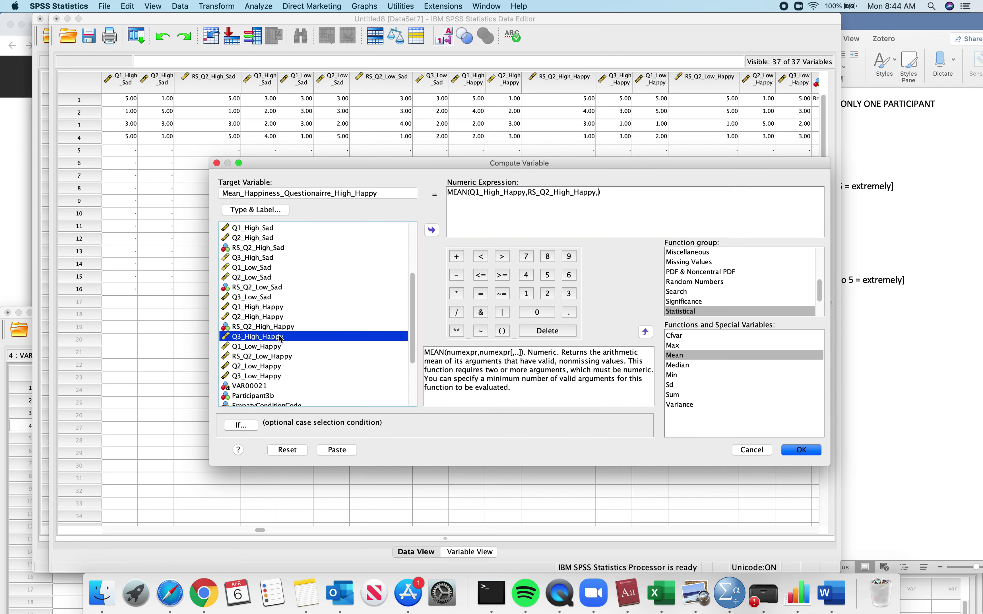
left_click(433, 231)
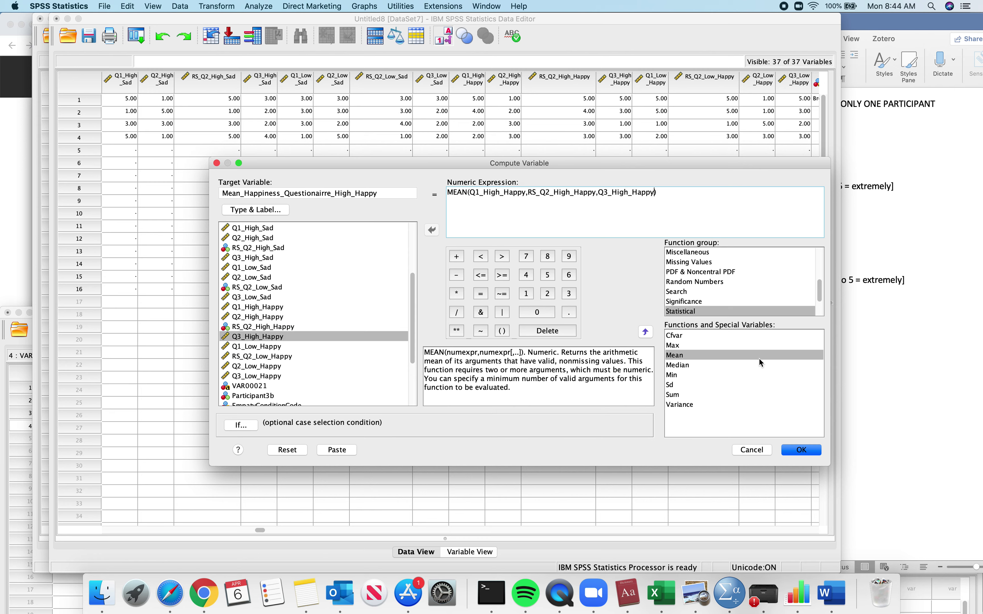
- Run the computation of Mean_Happiness_Questionairre_High_Happy and close the output without saving it
left_click(802, 447)
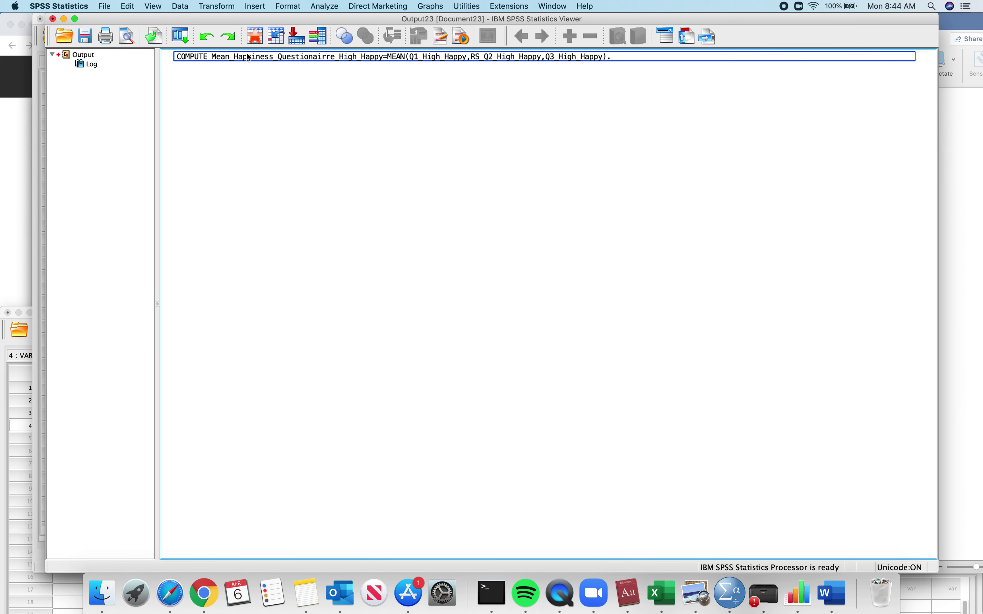
left_click(54, 20)
left_click(586, 318)
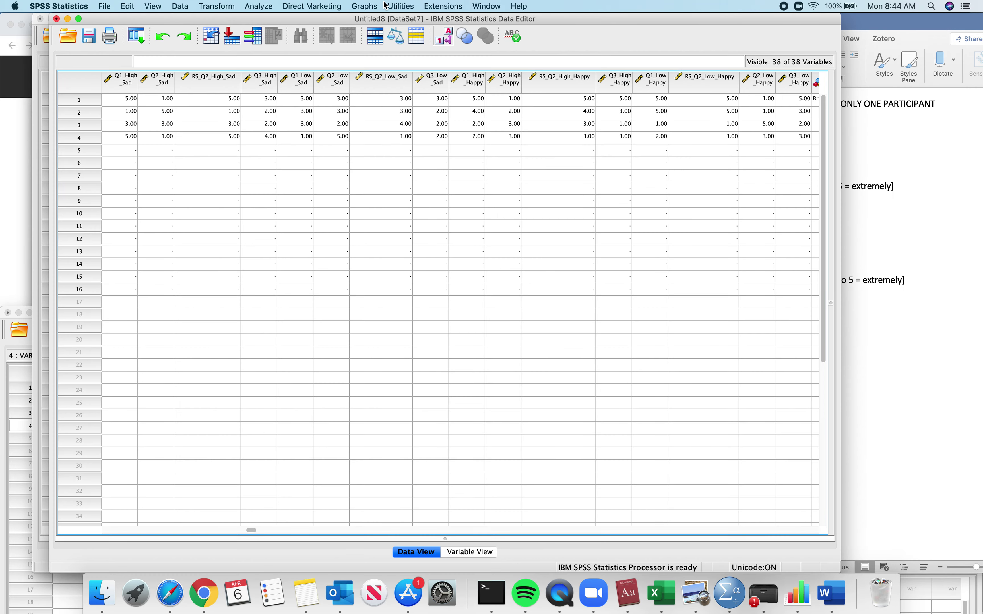
- Start another Compute Variable and empty the arguments of the MEAN function in the numeric expression
left_click(216, 6)
left_click(217, 19)
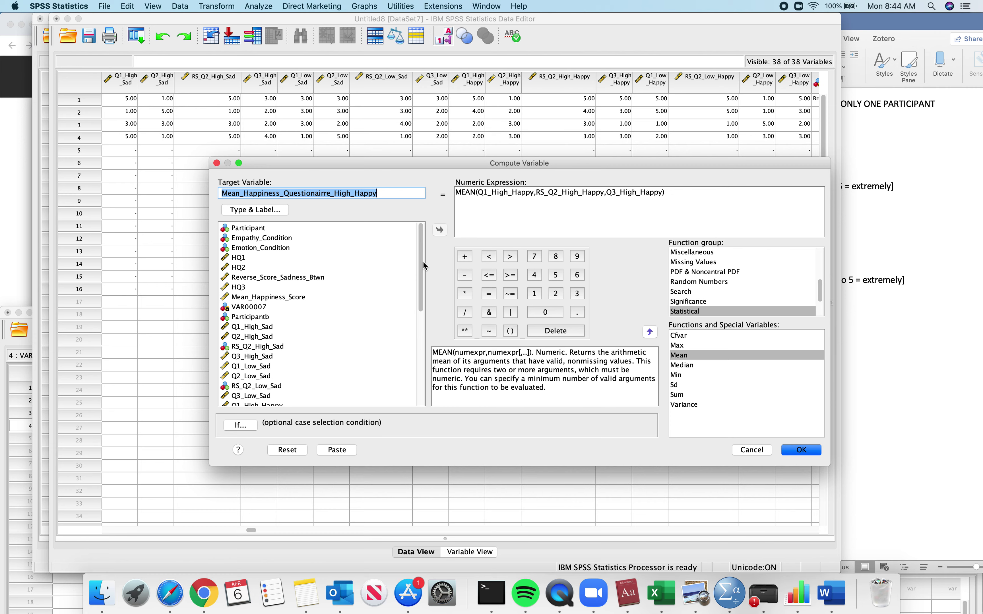
left_click_drag(422, 262, 421, 342)
left_click_drag(661, 195, 482, 194)
key("BackSpace")
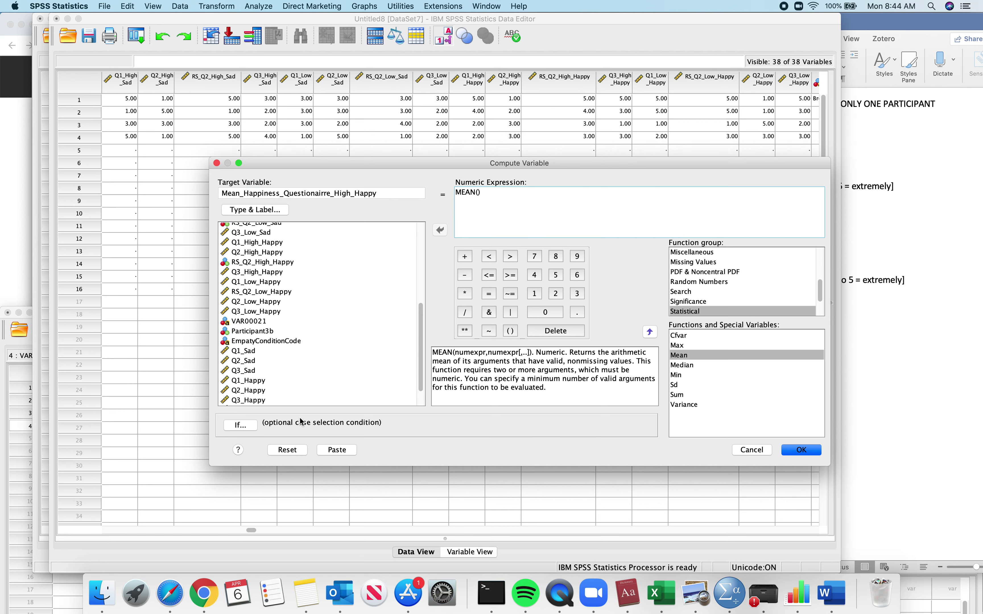
- Change the target variable name to Mean_Happiness_Questionairre_Low_Happy
left_click(352, 192)
left_click(352, 193)
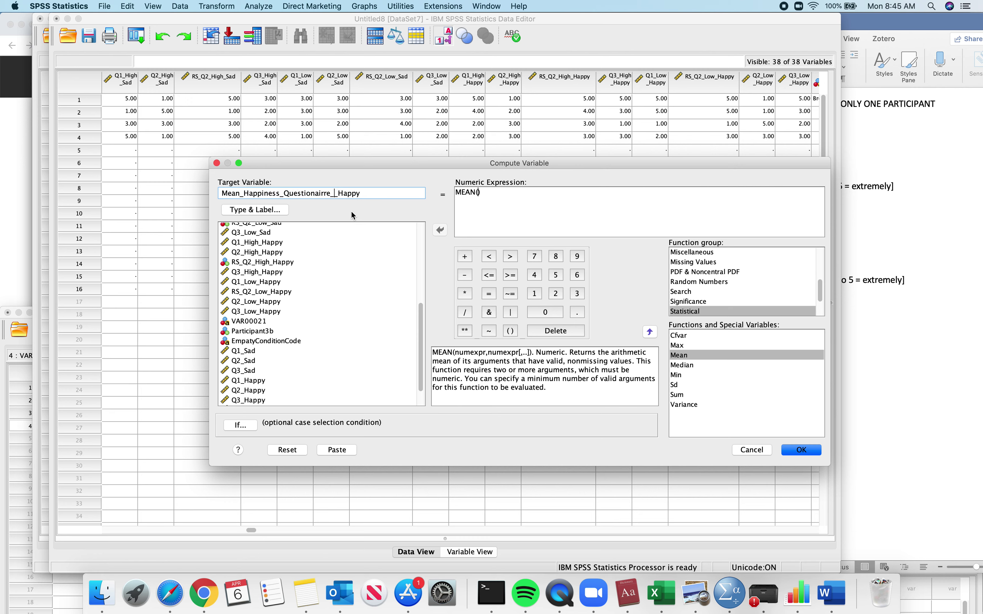
type("Low")
double_click(362, 192)
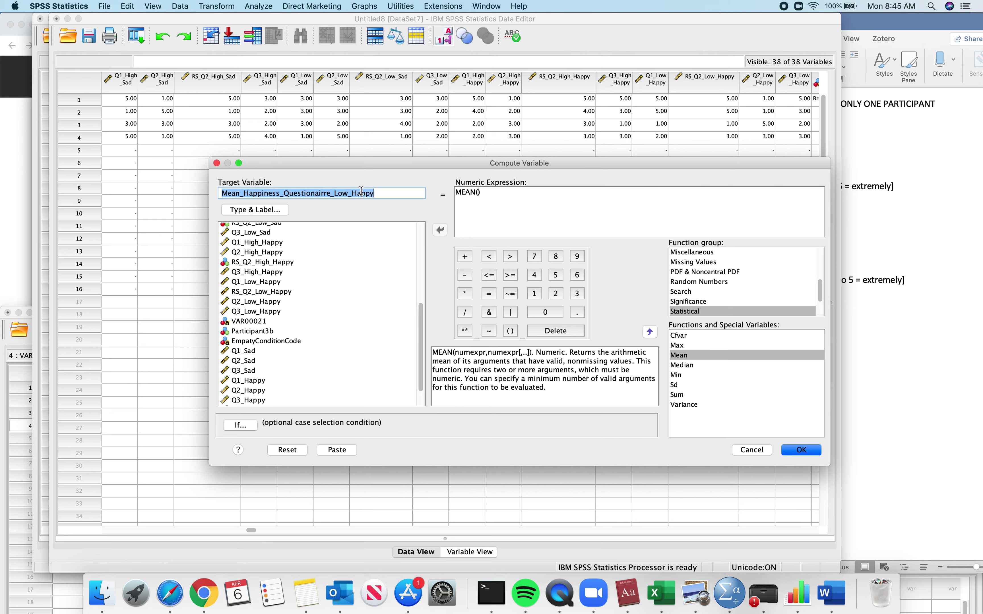
left_click(377, 193)
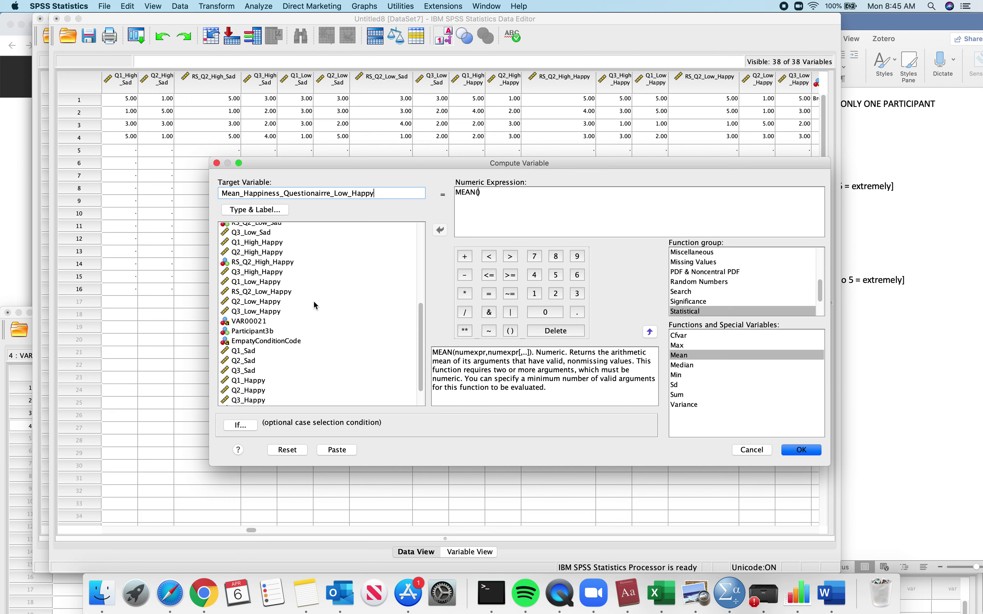
- Fill the MEAN function with Q1_Low_Happy, RS_Q2_Low_Happy and Q3_Low_Happy, separated by commas
left_click(261, 290)
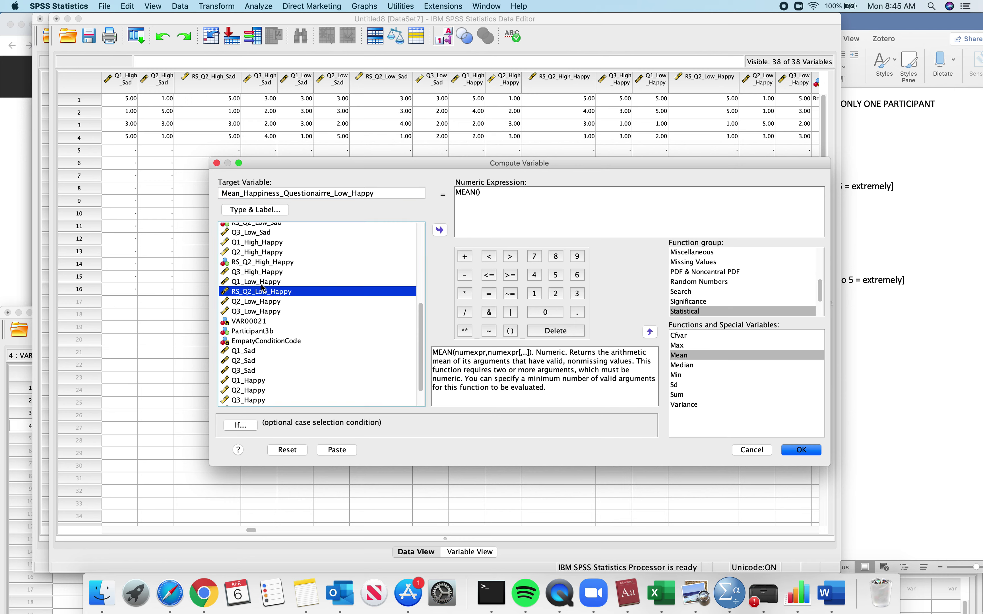
left_click(275, 284)
left_click(440, 231)
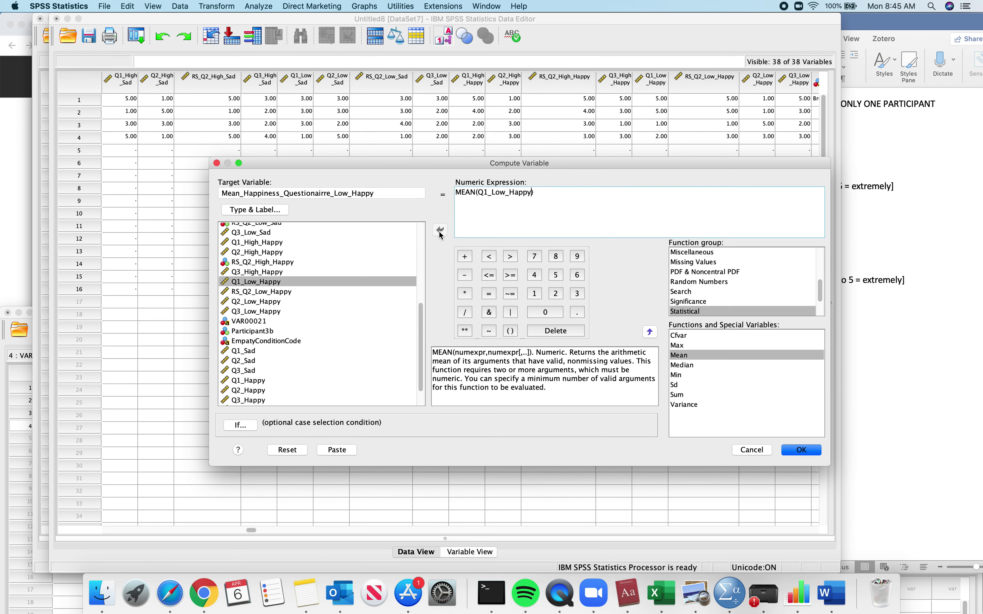
type(",")
left_click(293, 291)
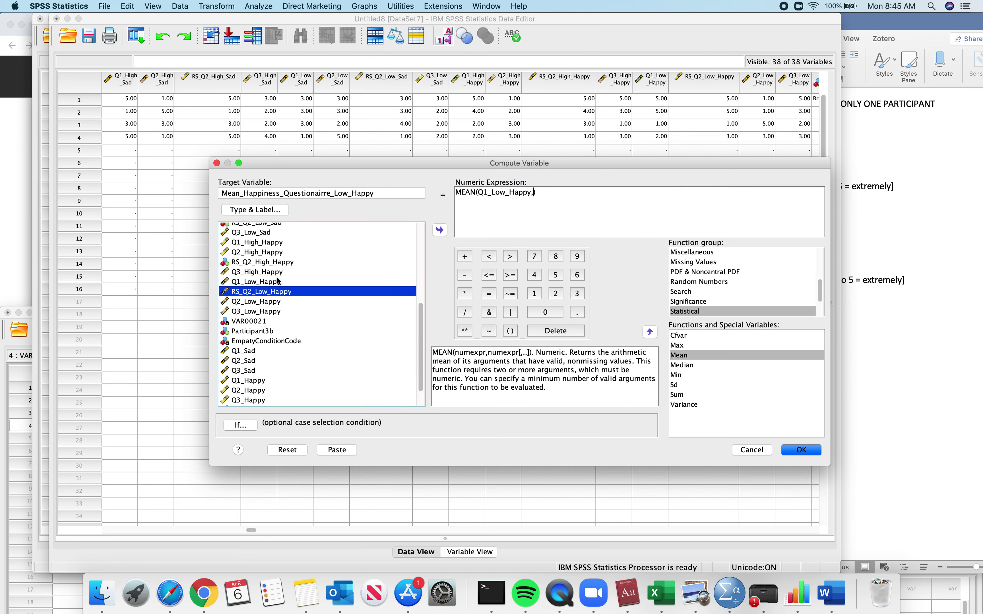
scroll(276, 267, "up", 5)
scroll(264, 308, "down", 3)
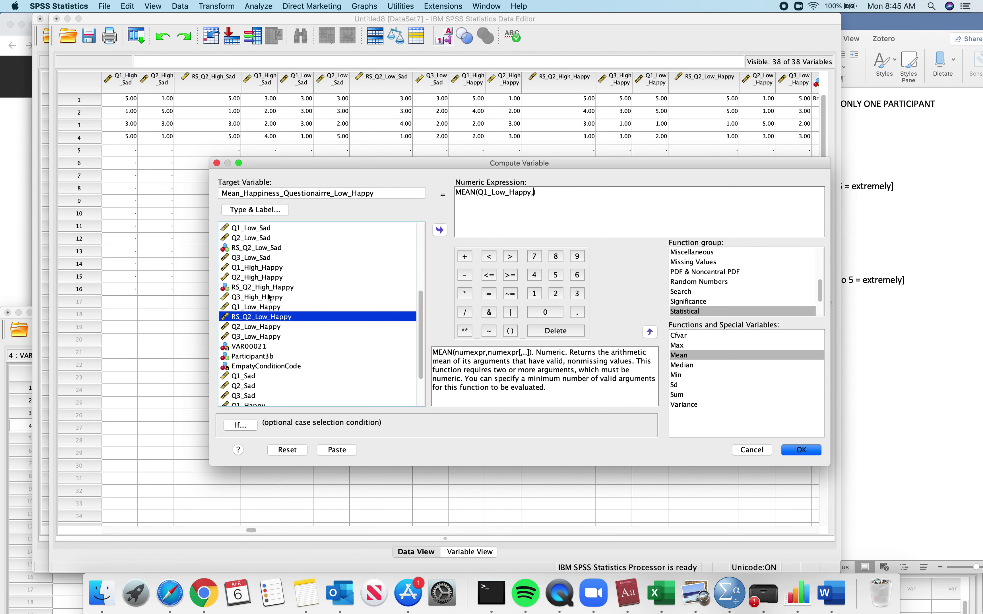
left_click(440, 230)
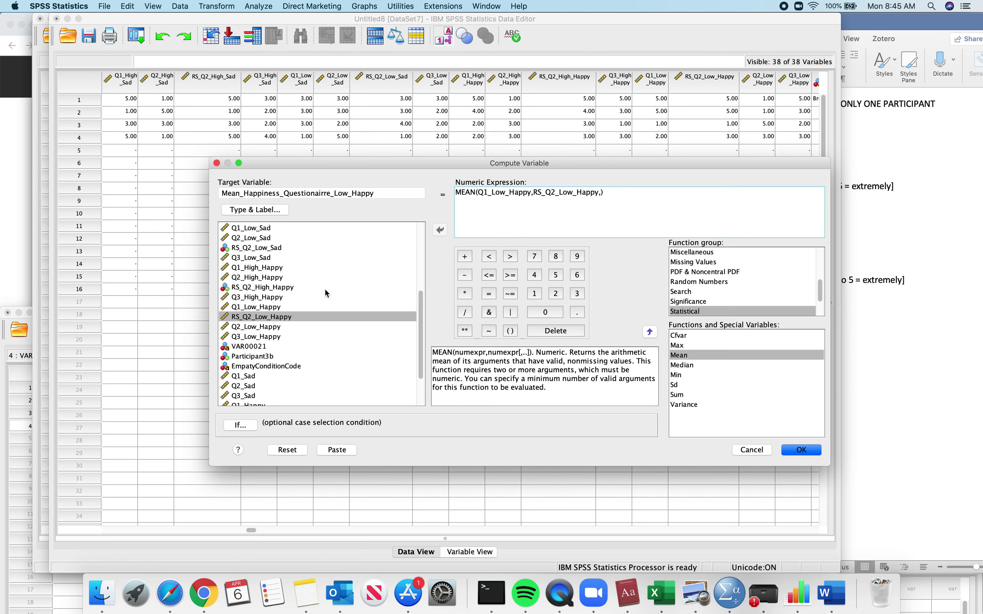
left_click(269, 336)
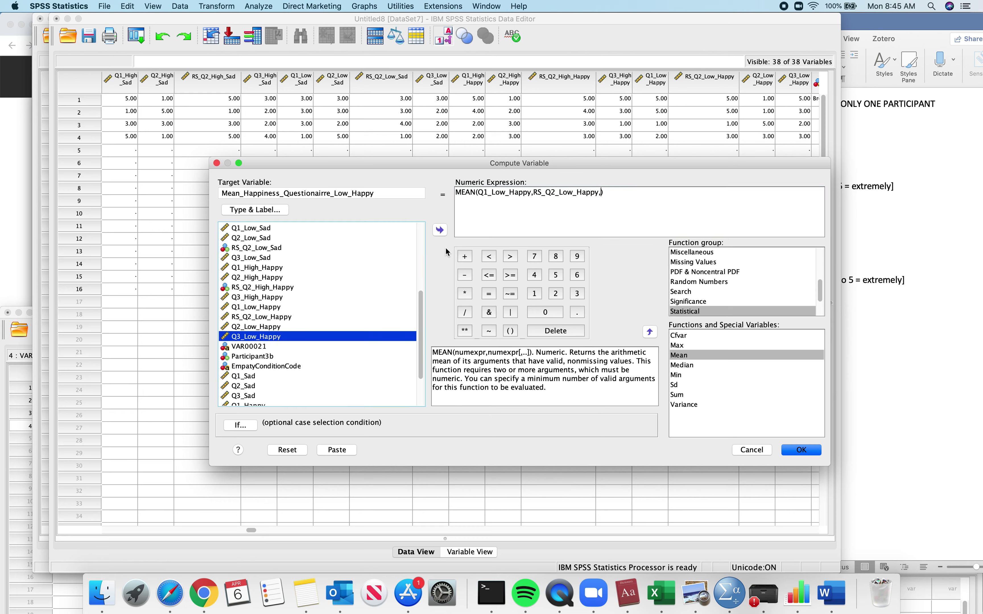
left_click(440, 230)
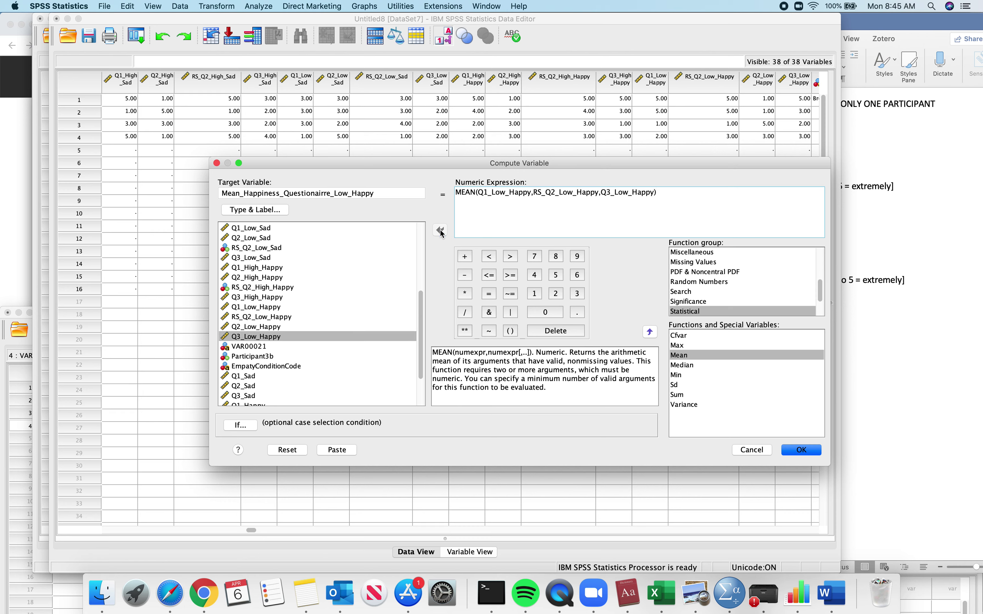
- Run the computation of Mean_Happiness_Questionairre_Low_Happy and close the output without saving it
left_click(795, 451)
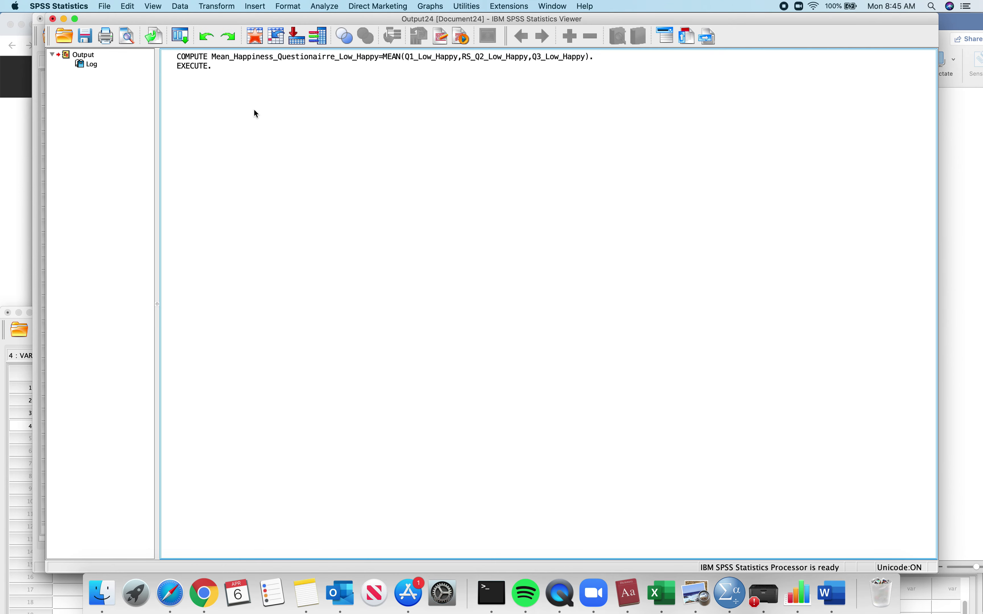
left_click(53, 20)
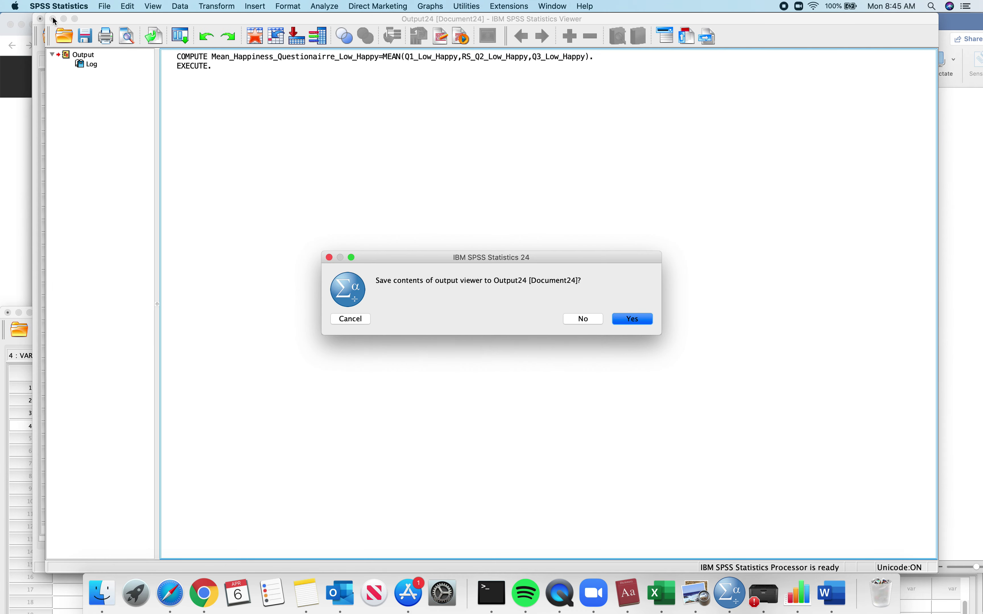
left_click(582, 319)
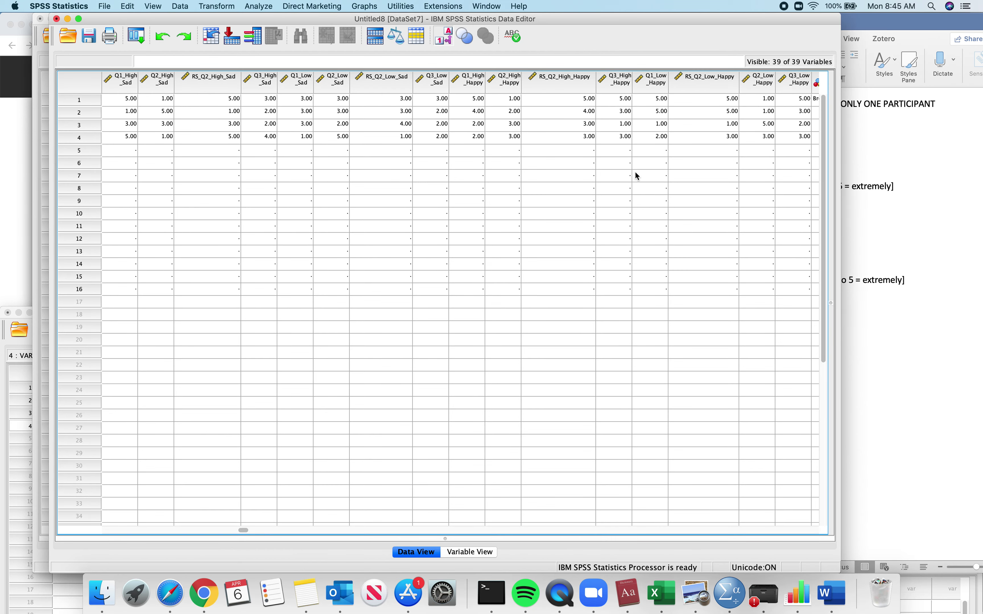
- Move the four Mean_Happiness_Questionairre columns together so they sit between Q3_Low_Happy and VAR00021, then deselect them
scroll(397, 144, "left", 15)
scroll(397, 144, "right", 6)
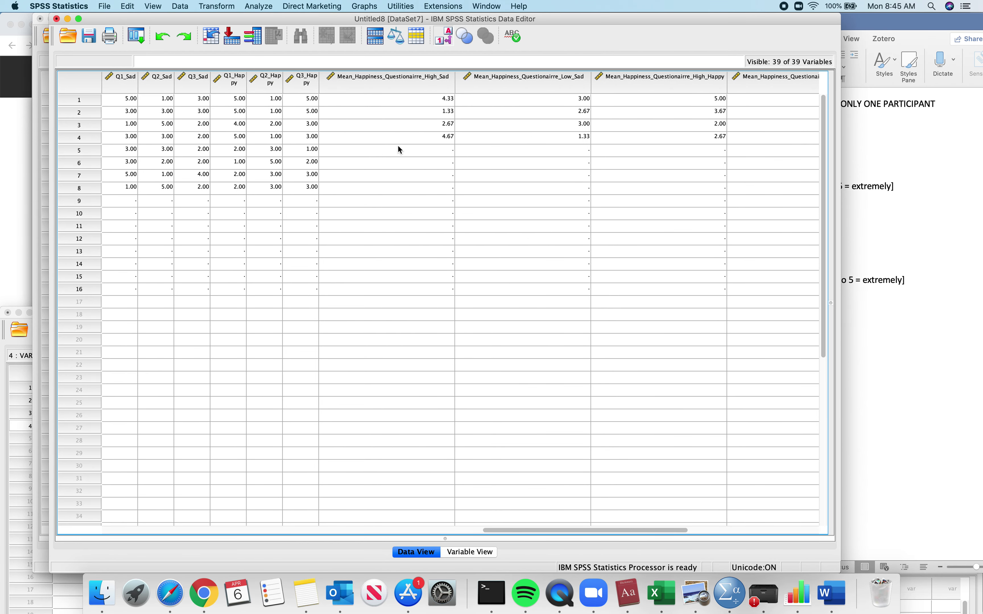
left_click(354, 87)
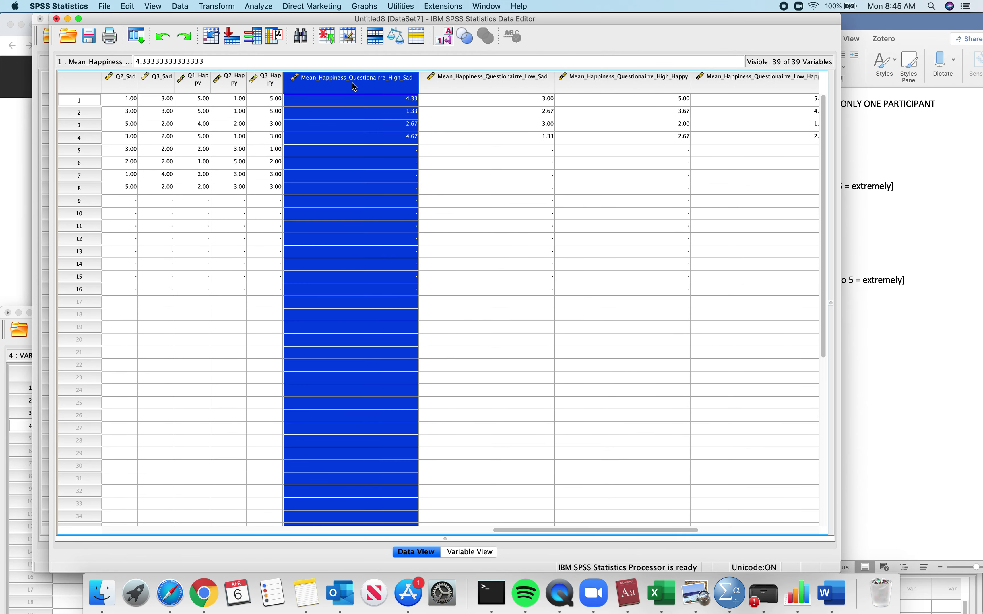
left_click(772, 87, "shift")
scroll(343, 140, "left", 8)
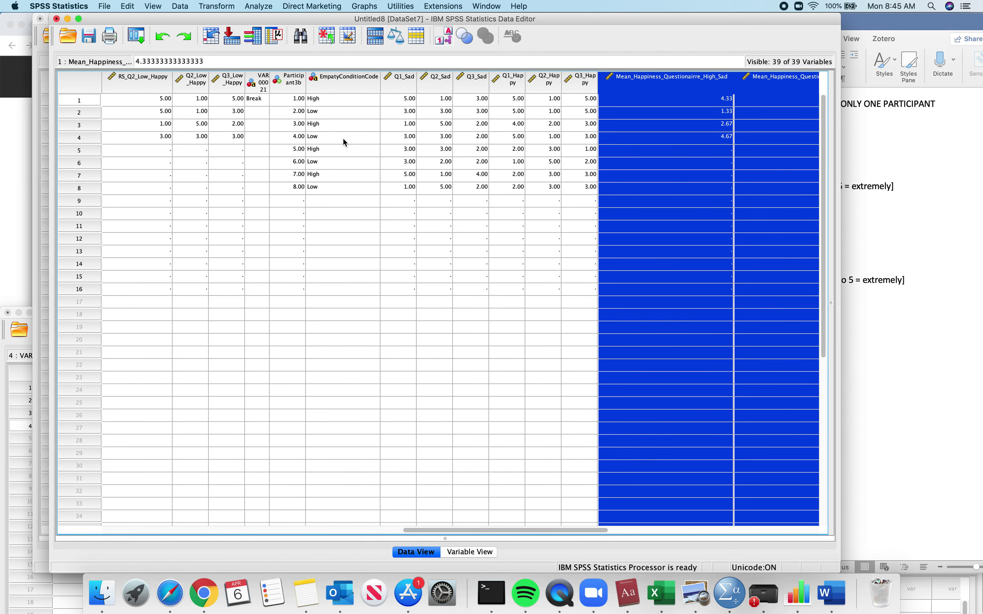
left_click_drag(621, 87, 513, 87)
scroll(699, 179, "right", 5)
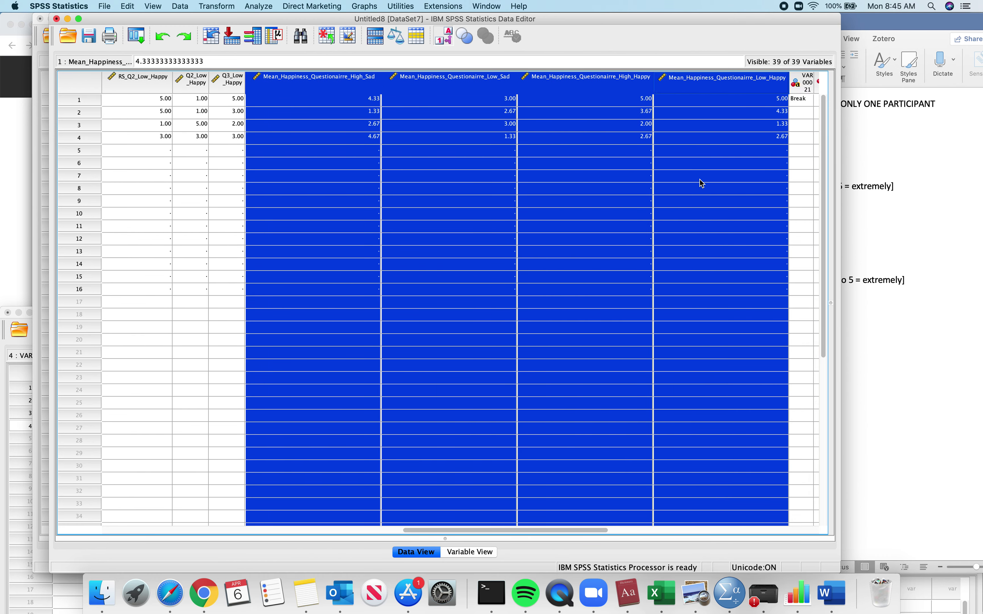
scroll(701, 183, "right", 5)
left_click(723, 265)
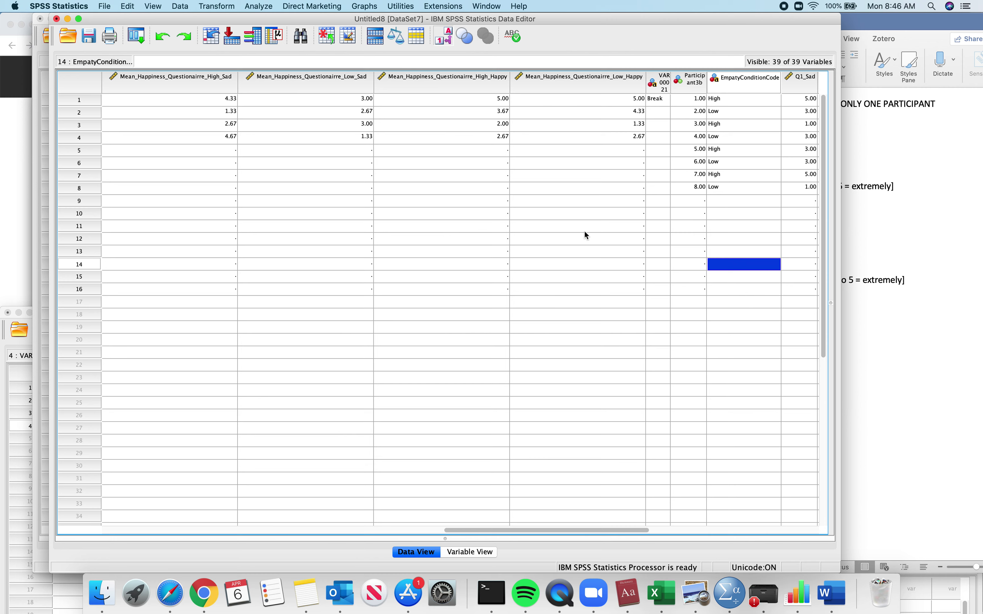
scroll(421, 265, "left", 2)
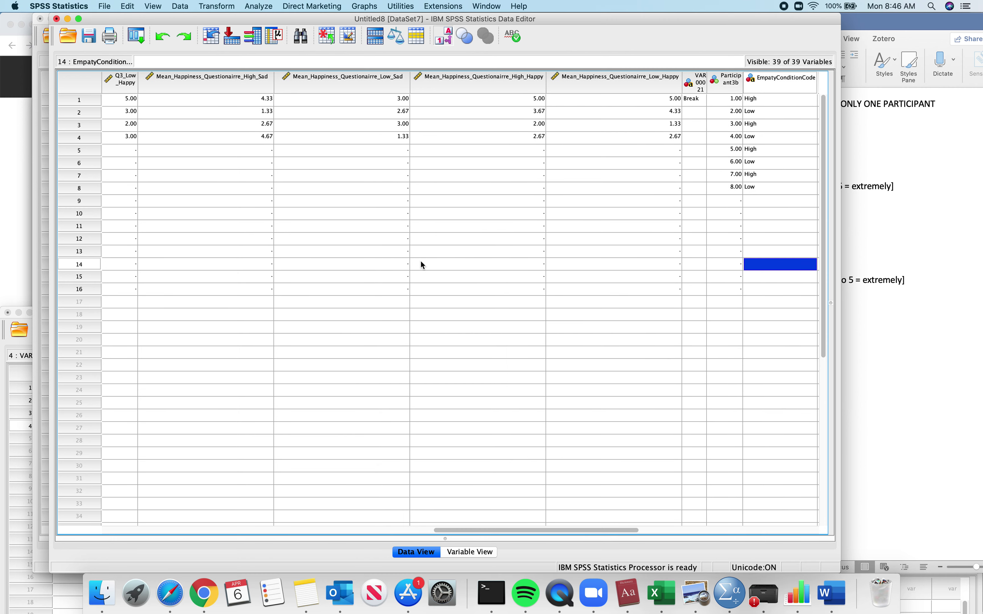
- Open the General Linear Model Repeated Measures factor definition and remove the existing Emotion(2) and Empathy(2) factors
left_click(264, 6)
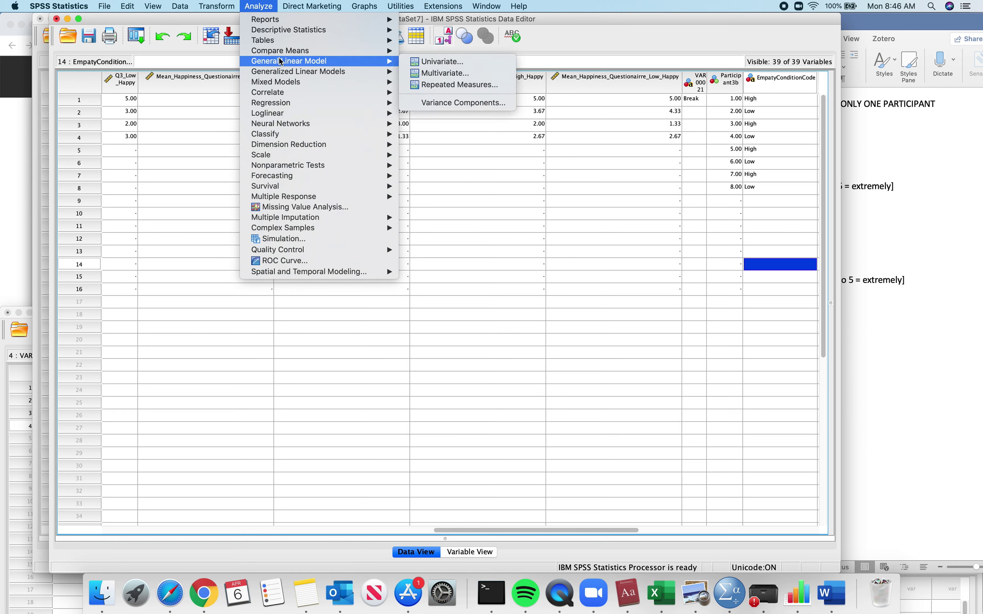
mouse_move(285, 66)
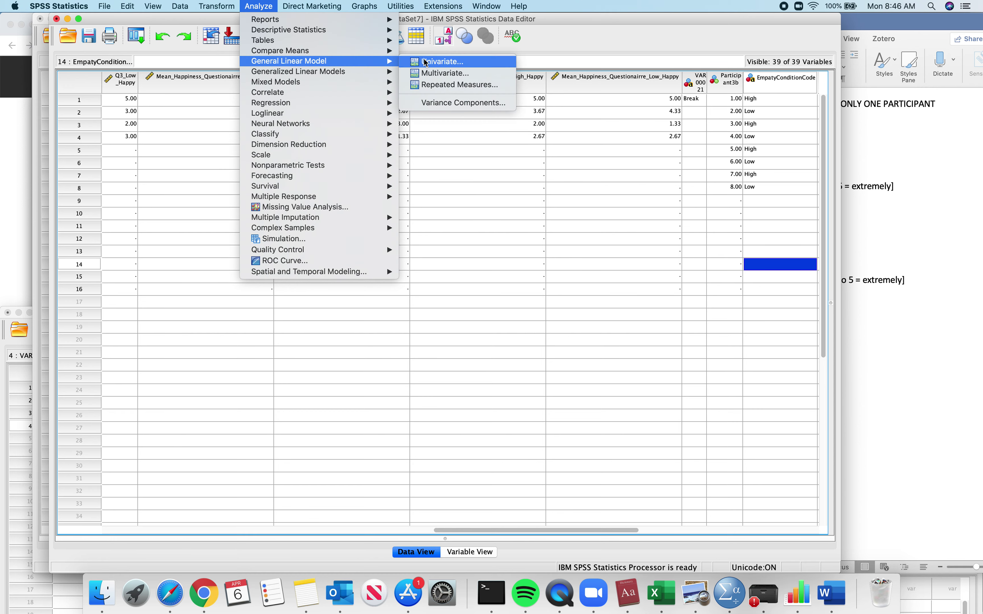
left_click(431, 85)
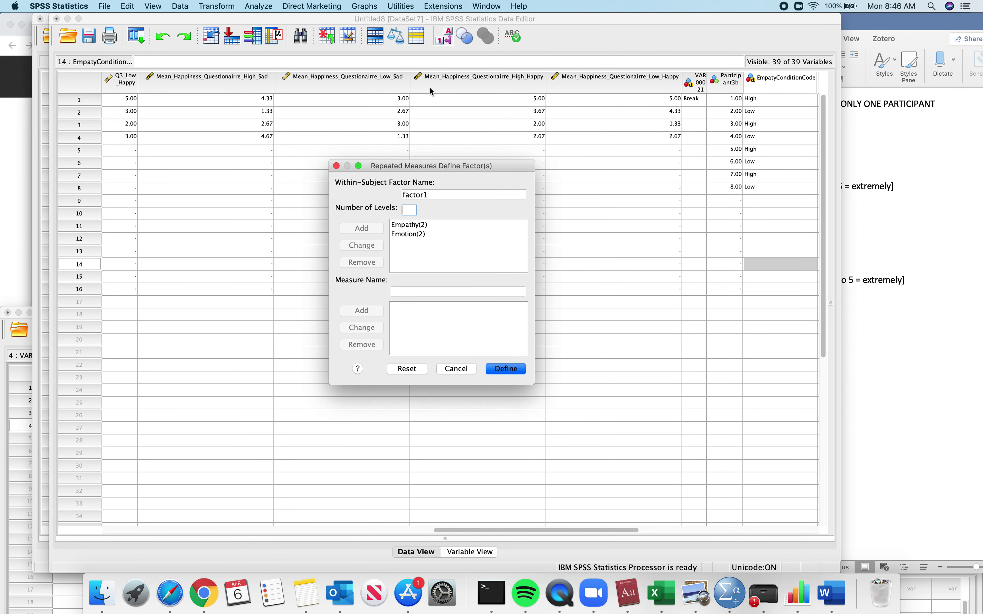
left_click(420, 234)
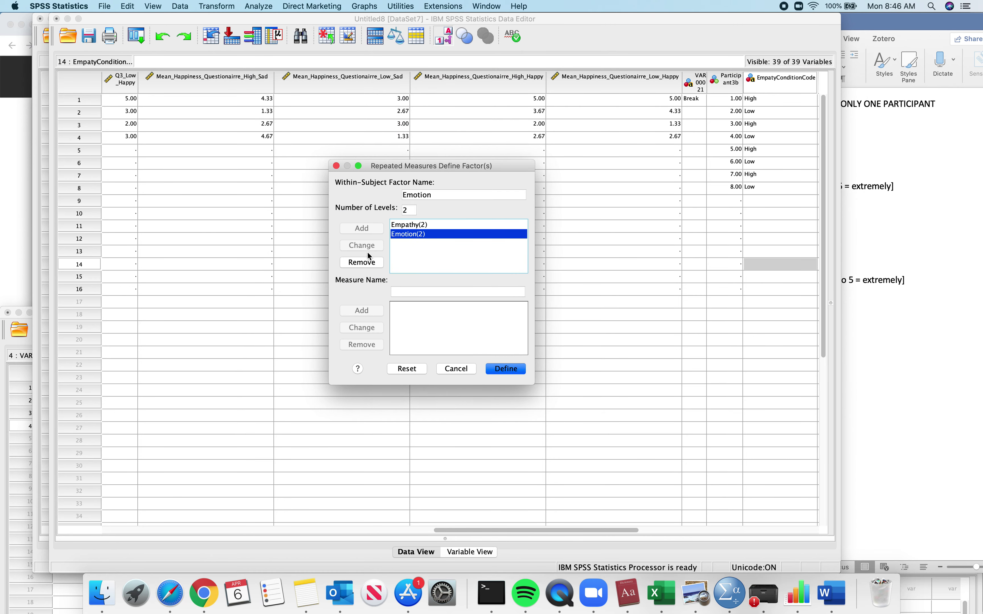
left_click(361, 262)
left_click(408, 226)
left_click(378, 263)
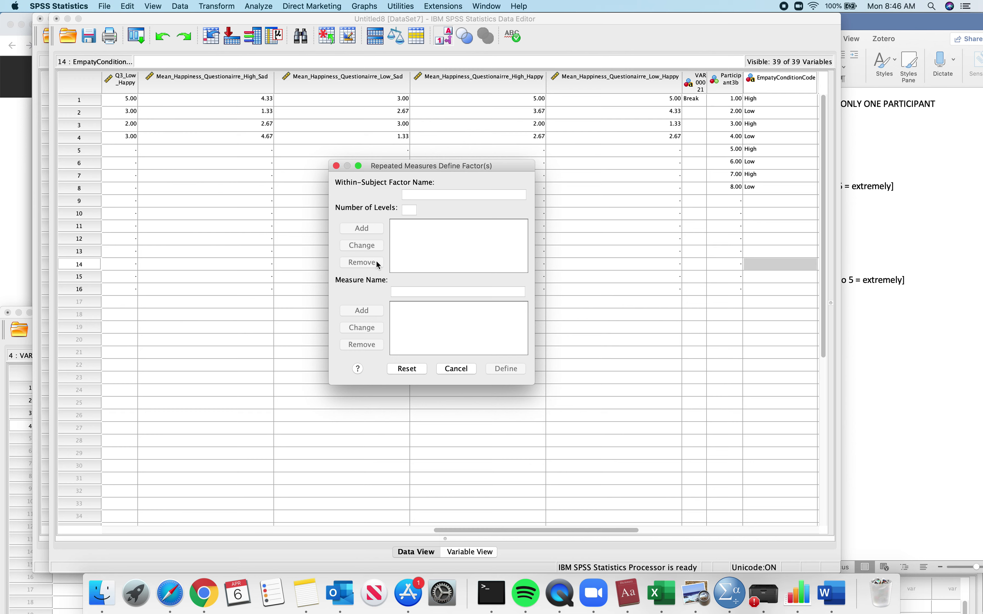
- Add a within-subject factor named Empathy with 2 levels
left_click(424, 192)
type("Empathy")
left_click(409, 211)
type("2")
left_click(362, 229)
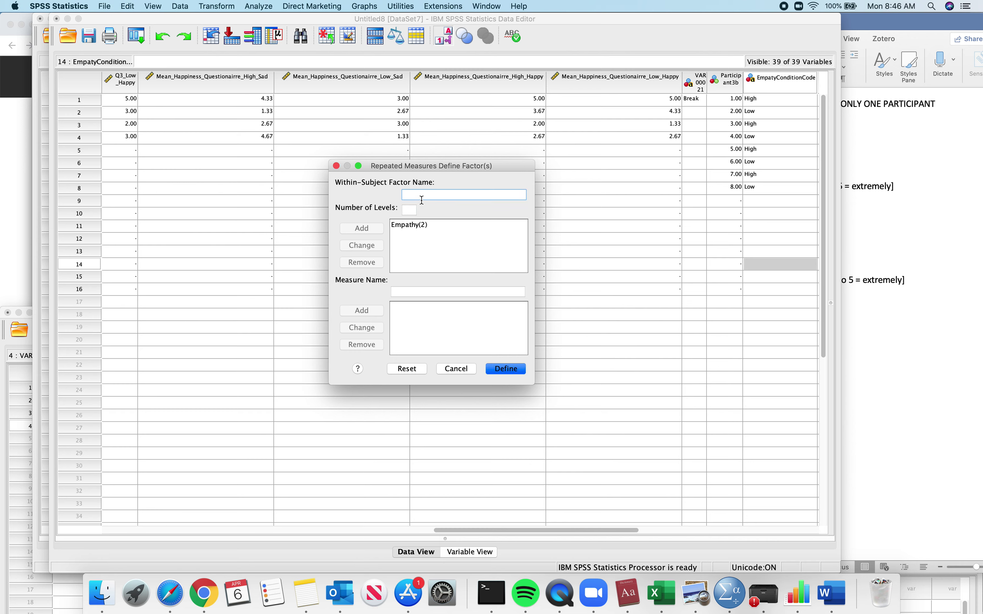
- Add a second within-subject factor named Emotion with 2 levels and proceed to defining the repeated measures variables
left_click(422, 199)
type("Emotion")
left_click(411, 215)
type("2")
left_click(370, 227)
left_click(510, 372)
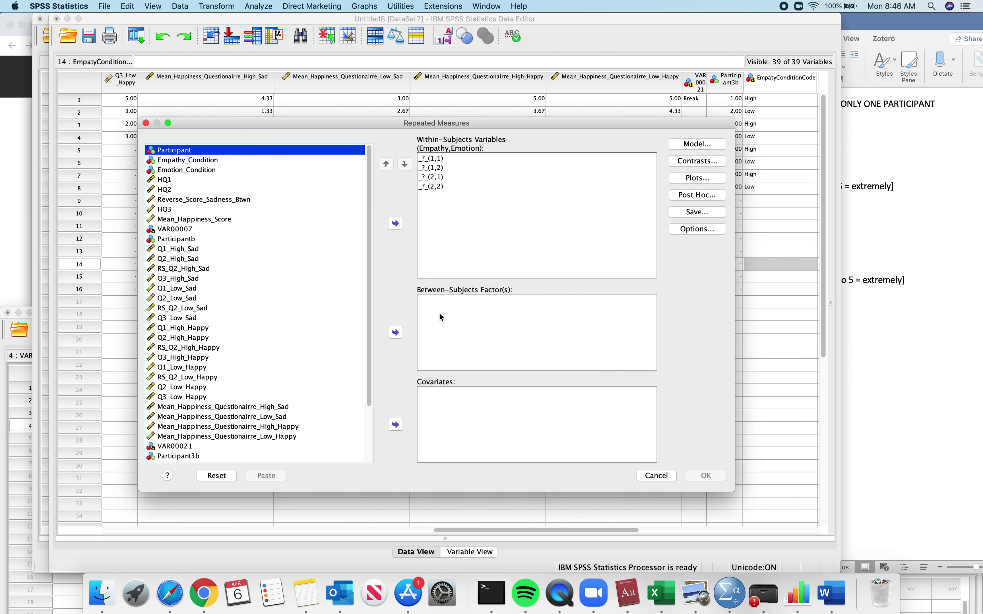
scroll(353, 285, "down", 5)
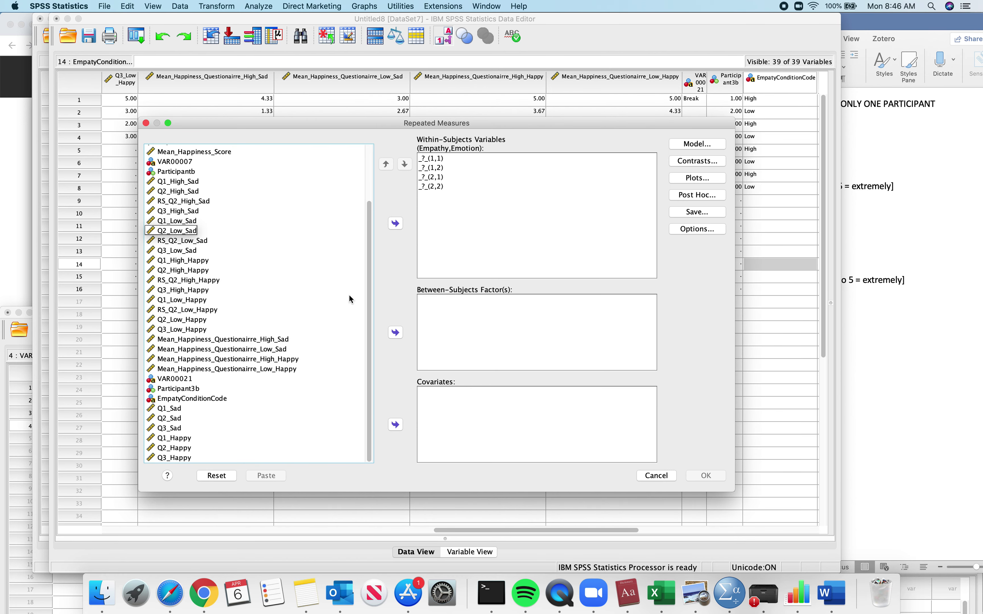
left_click(432, 159)
left_click(436, 167)
left_click(312, 341)
left_click(433, 159)
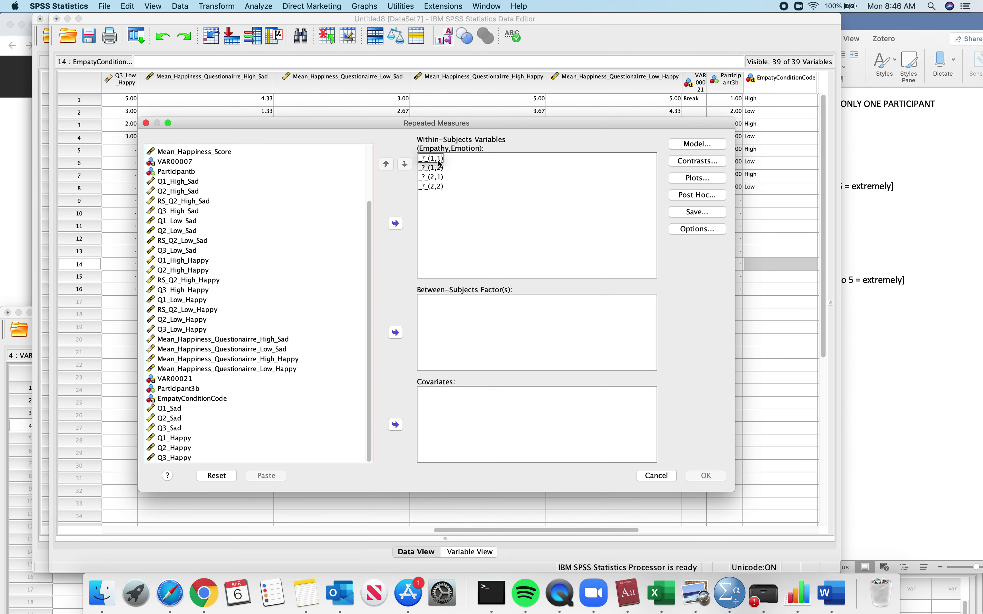
left_click(440, 164)
left_click_drag(284, 339, 284, 369)
left_click(396, 223)
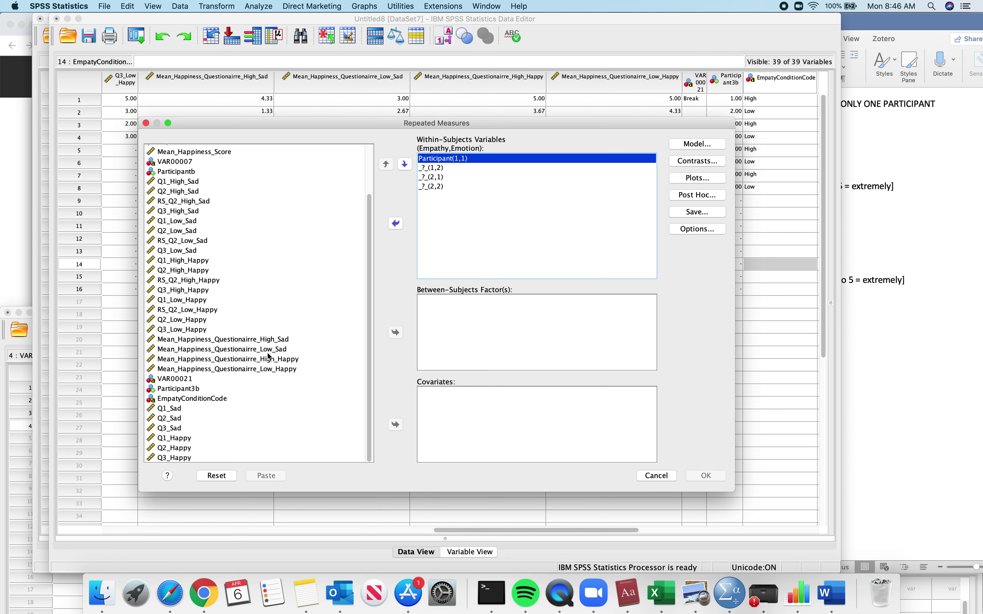
left_click(433, 169)
left_click(434, 174)
left_click(274, 369)
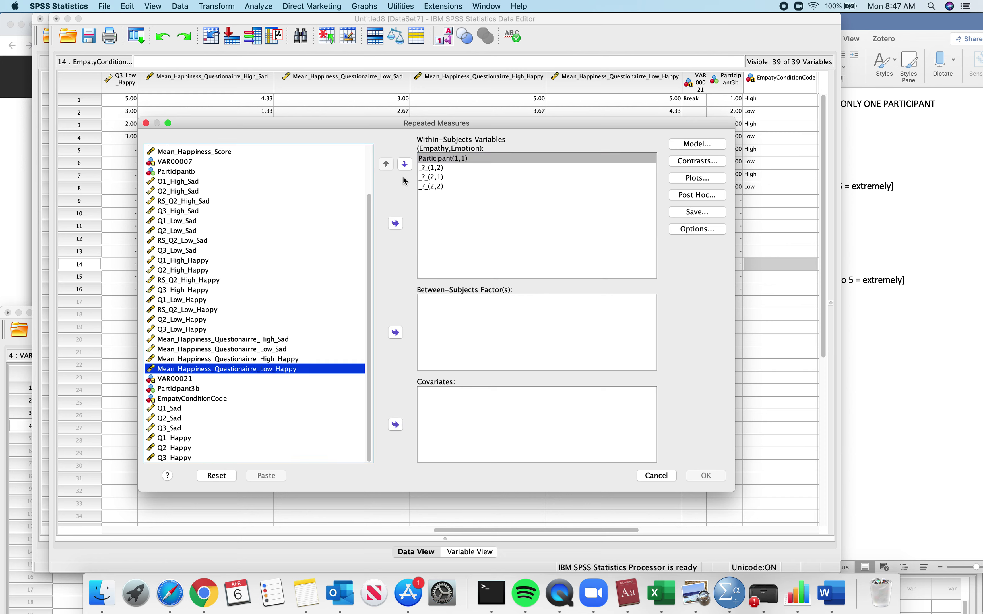
left_click(445, 158)
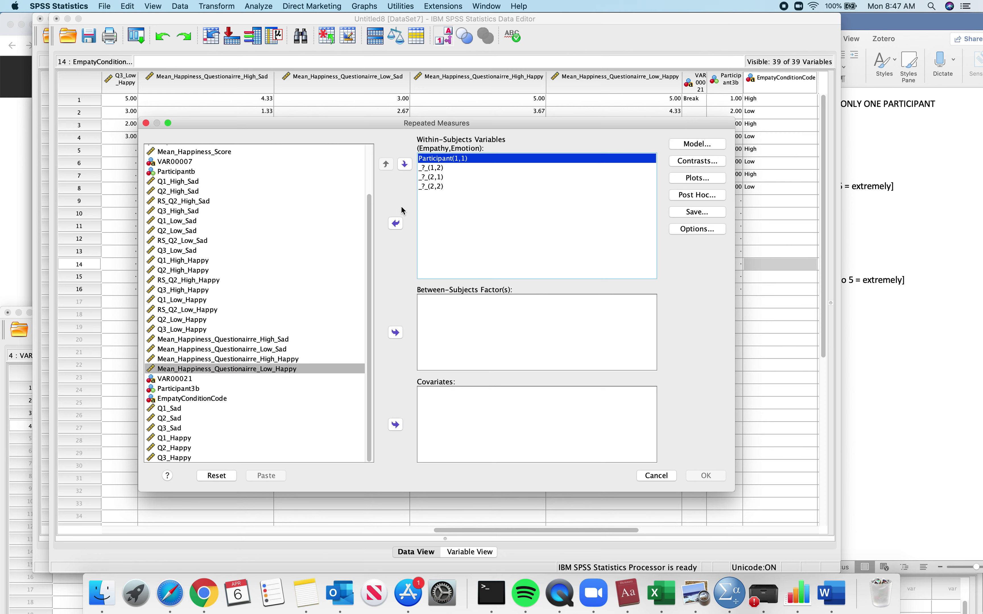
left_click(400, 227)
scroll(288, 327, "down", 3)
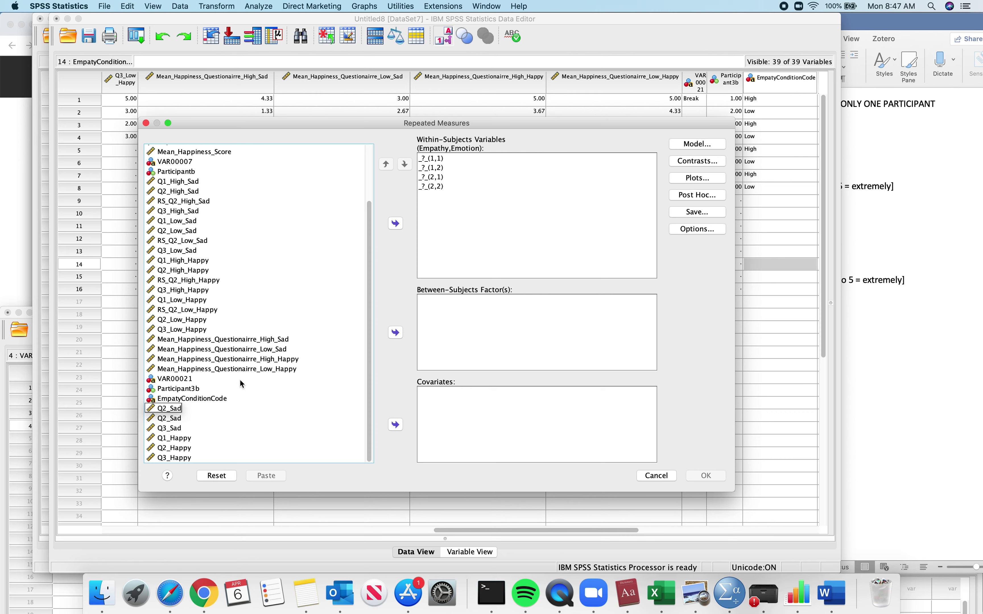
- Assign Mean_Happiness_Questionairre_Low_Sad to within-subjects cell (1,1) and Mean_Happiness_Questionairre_Low_Happy to cell (1,2)
left_click(235, 340)
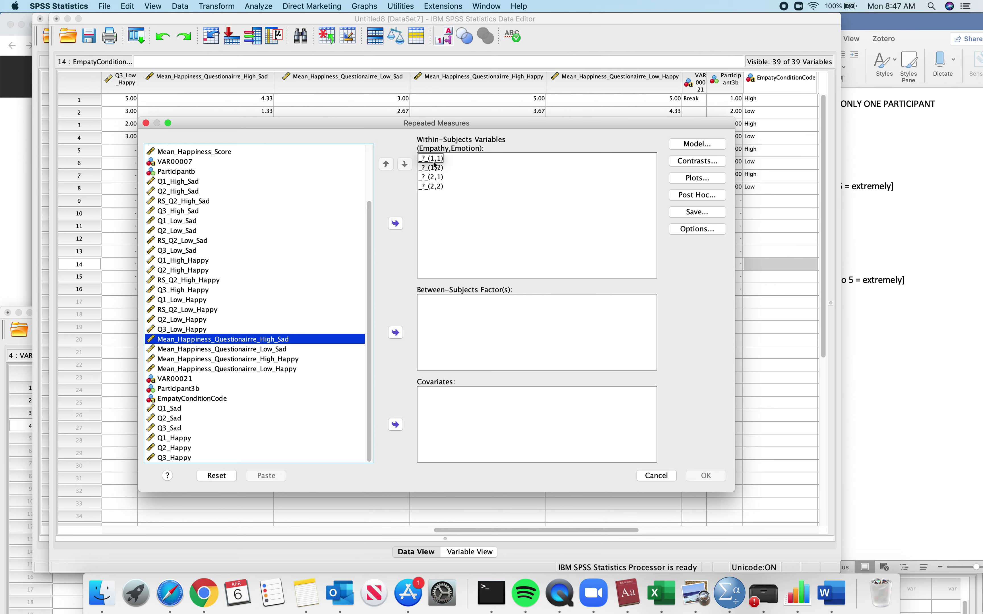
left_click(277, 351)
left_click(396, 223)
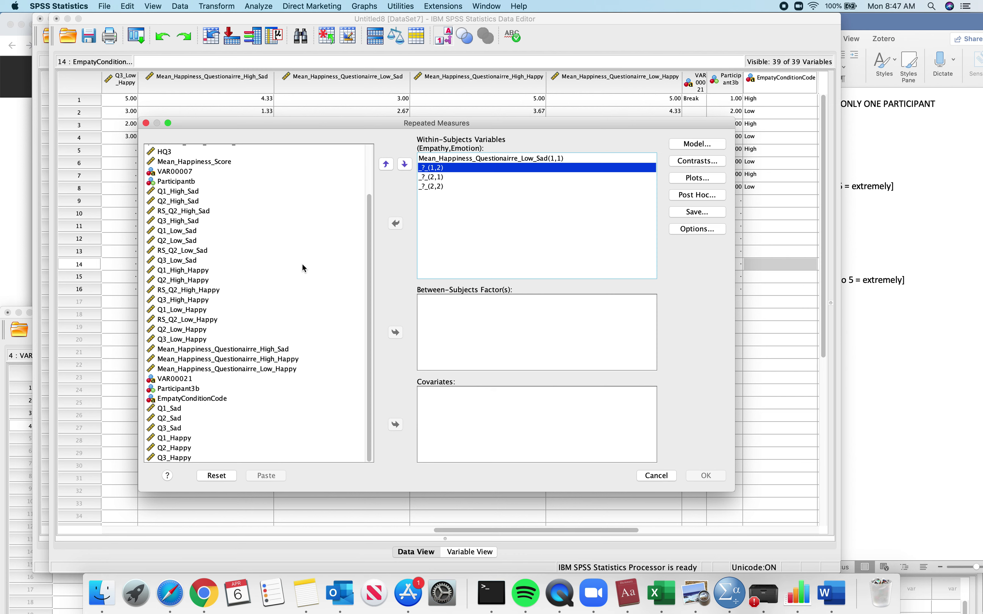
left_click(280, 369)
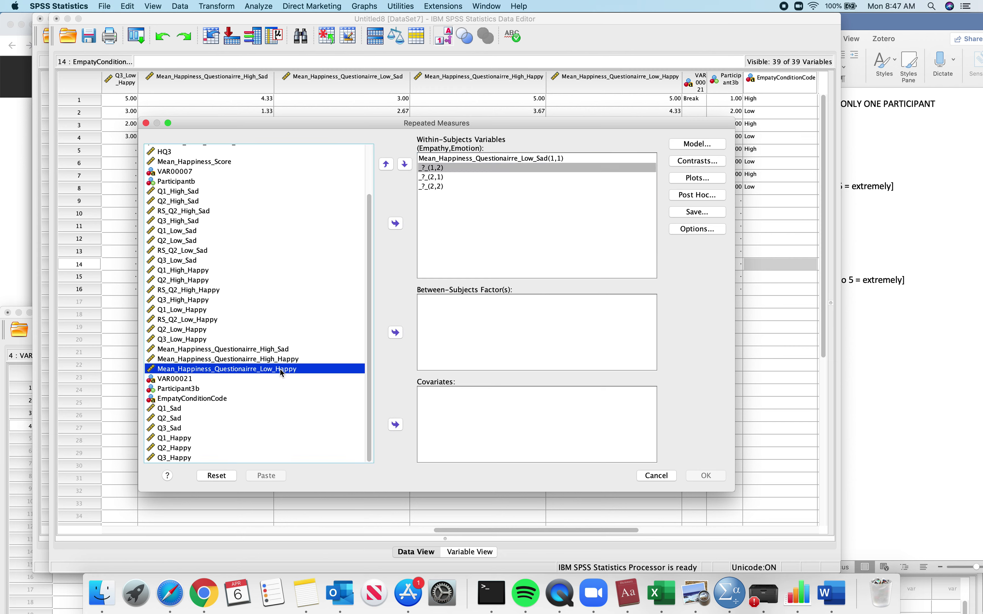
left_click(396, 223)
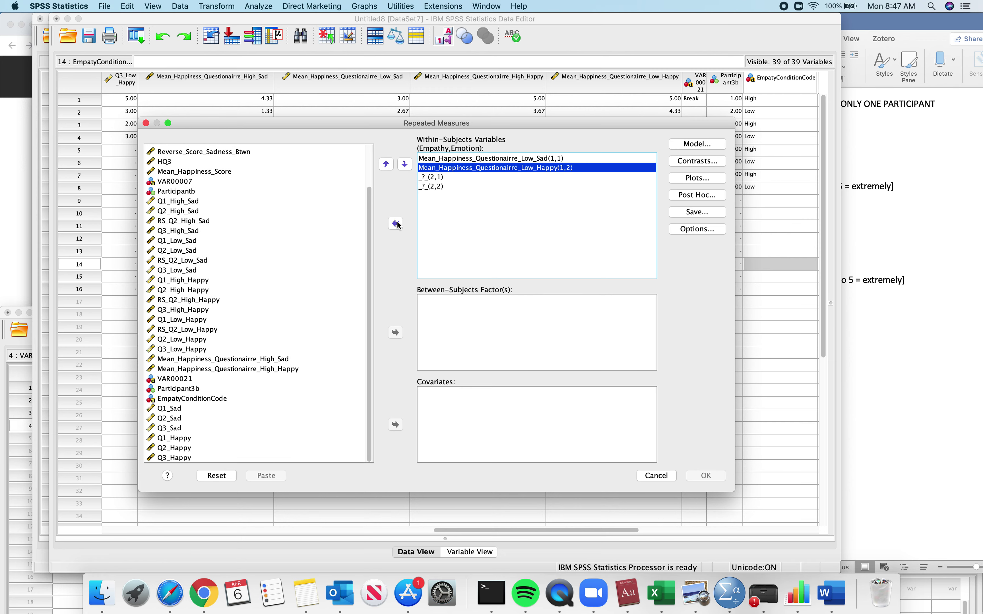
- Assign Mean_Happiness_Questionairre_High_Sad to within-subjects cell (2,1) and Mean_Happiness_Questionairre_High_Happy to cell (2,2)
left_click(272, 362)
left_click(272, 369, "shift")
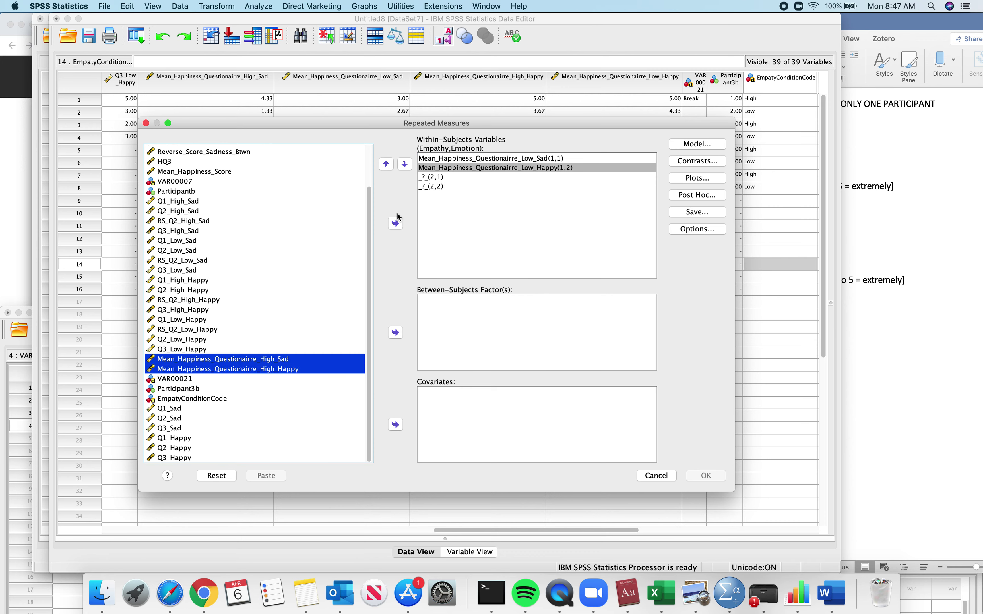
left_click(397, 224)
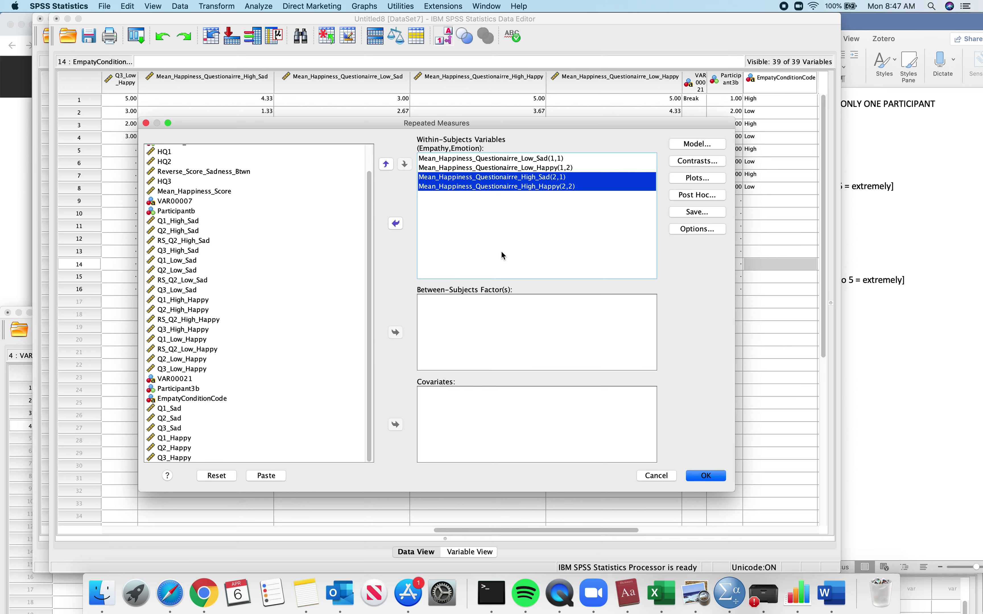
left_click(503, 186)
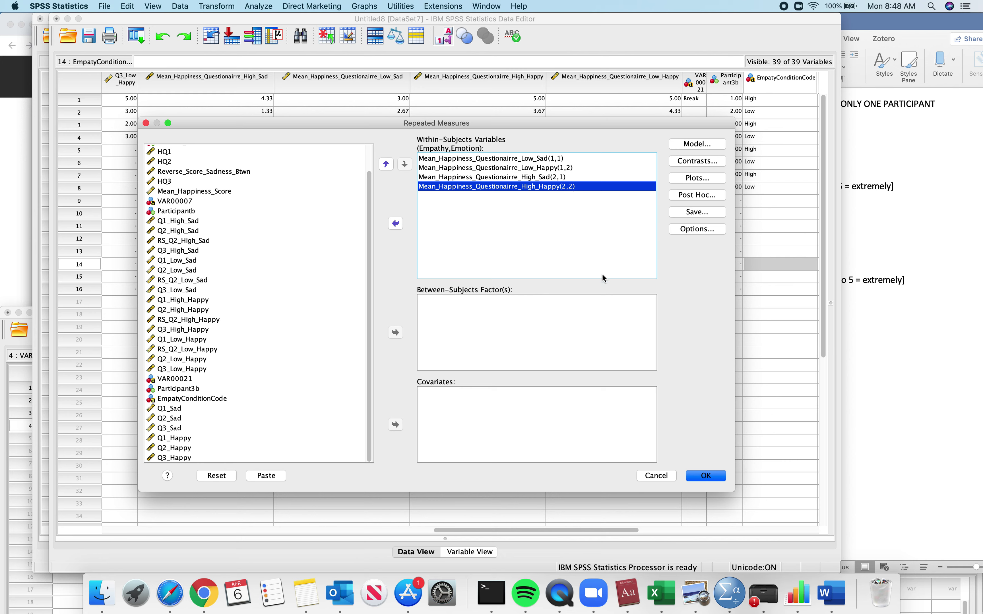
- Review the Model and Contrasts settings of the repeated measures analysis, cancelling out of each
left_click(697, 144)
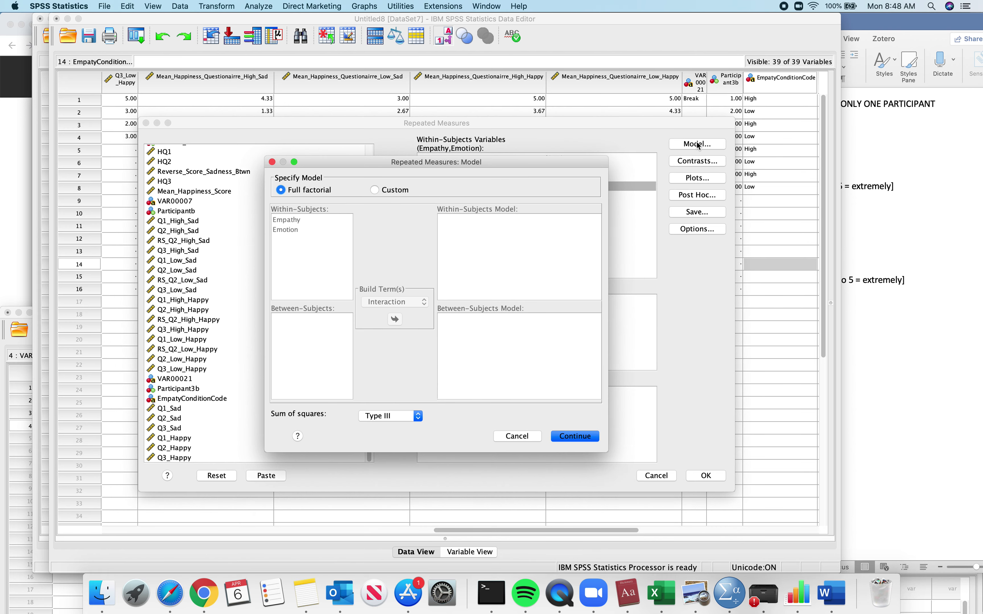
left_click(511, 437)
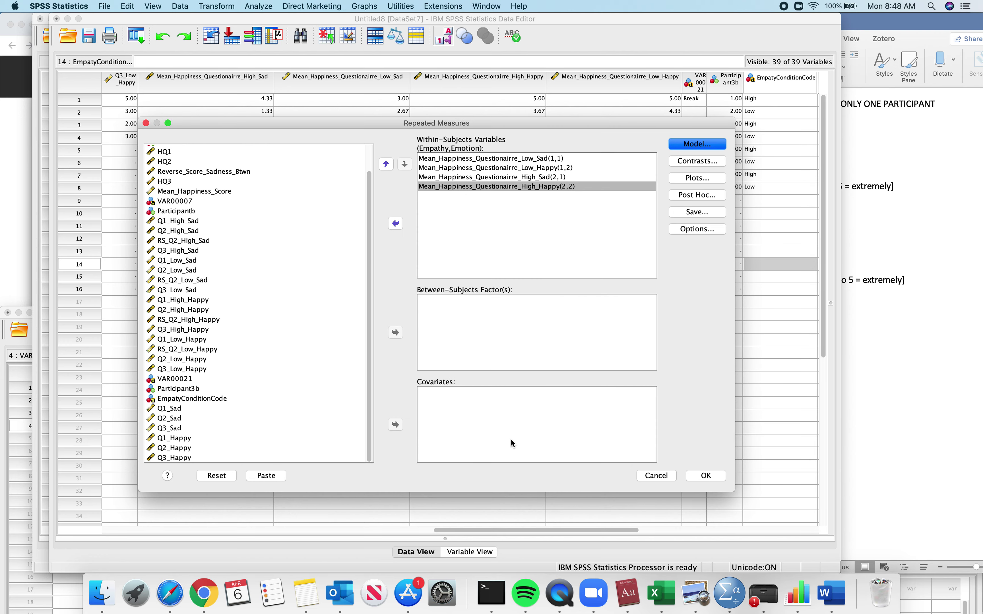
left_click(698, 162)
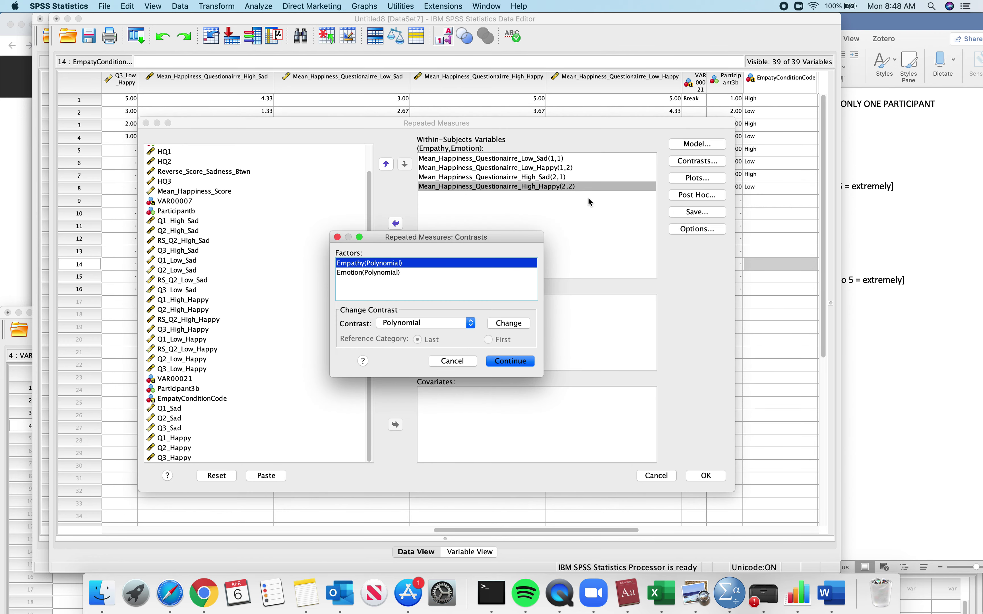
left_click(451, 363)
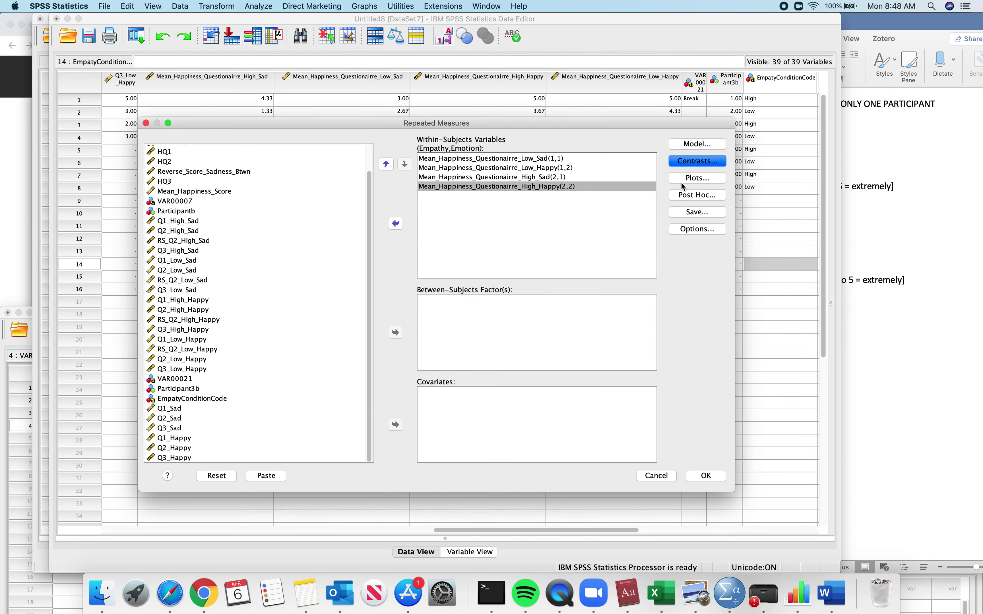
- Add an Empathy*Emotion profile plot with Empathy on the horizontal axis and Emotion as separate lines
left_click(686, 182)
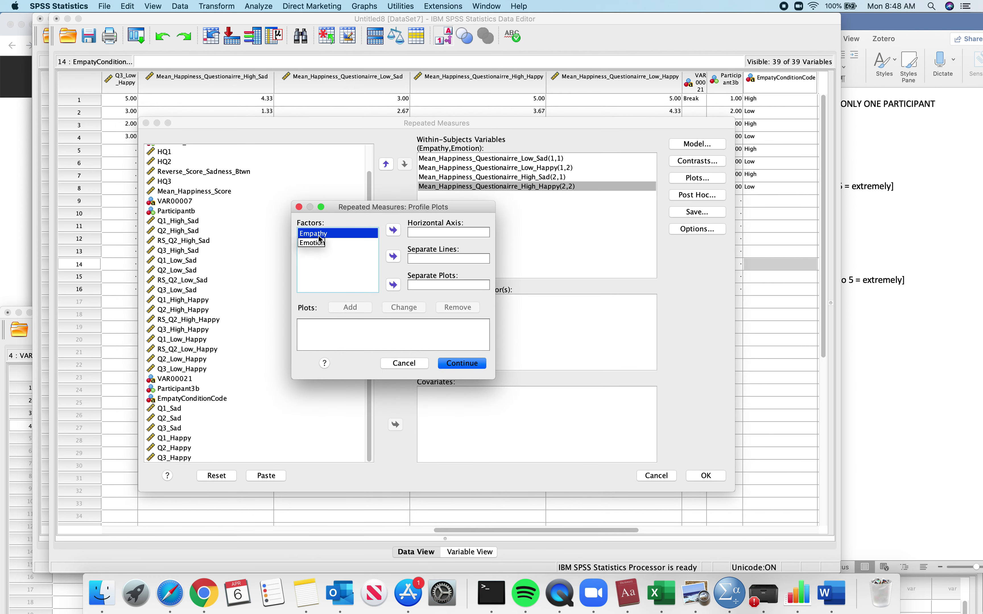
left_click_drag(347, 210, 249, 126)
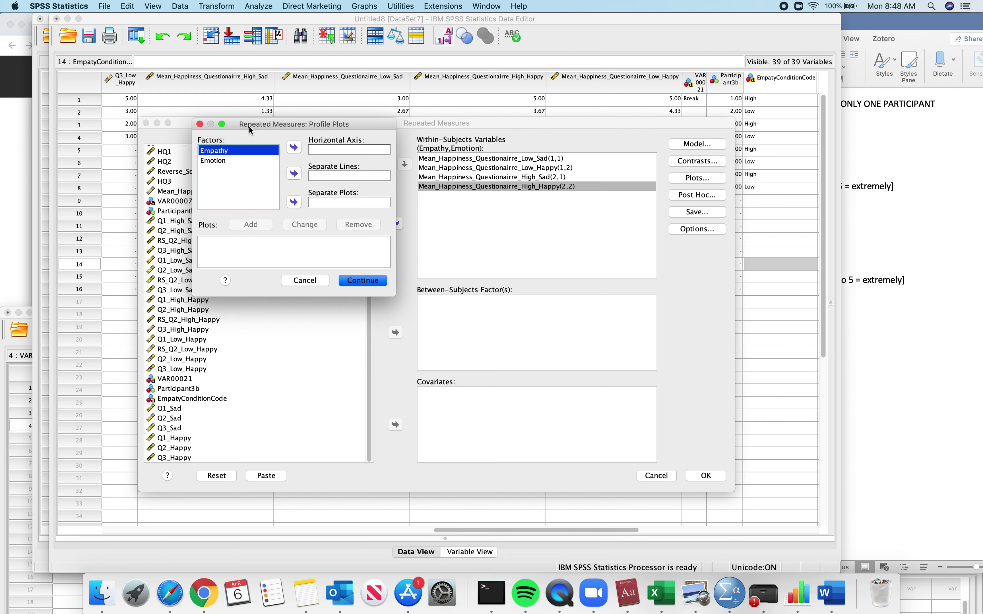
left_click(295, 148)
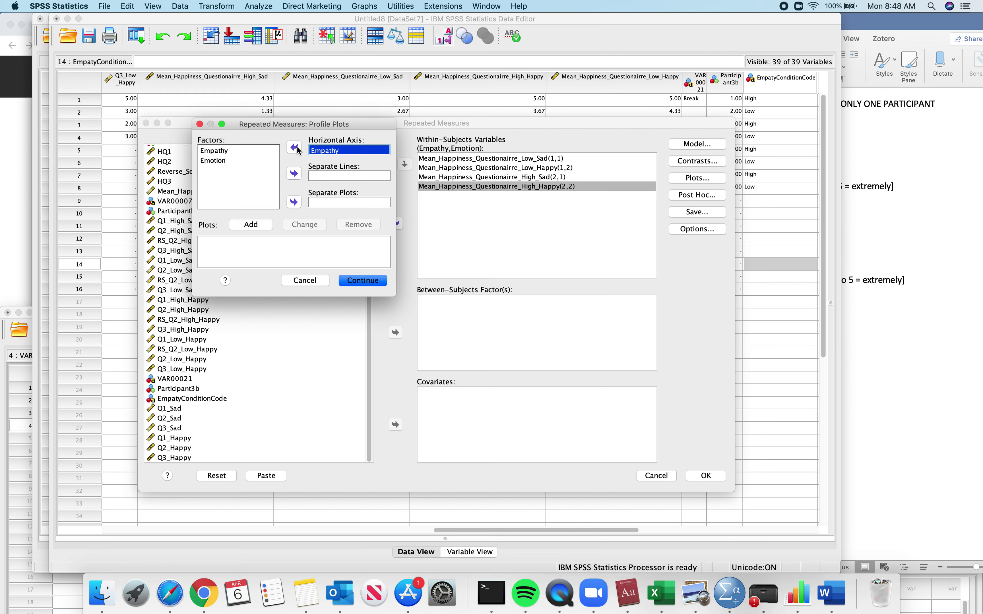
left_click(213, 160)
left_click(293, 175)
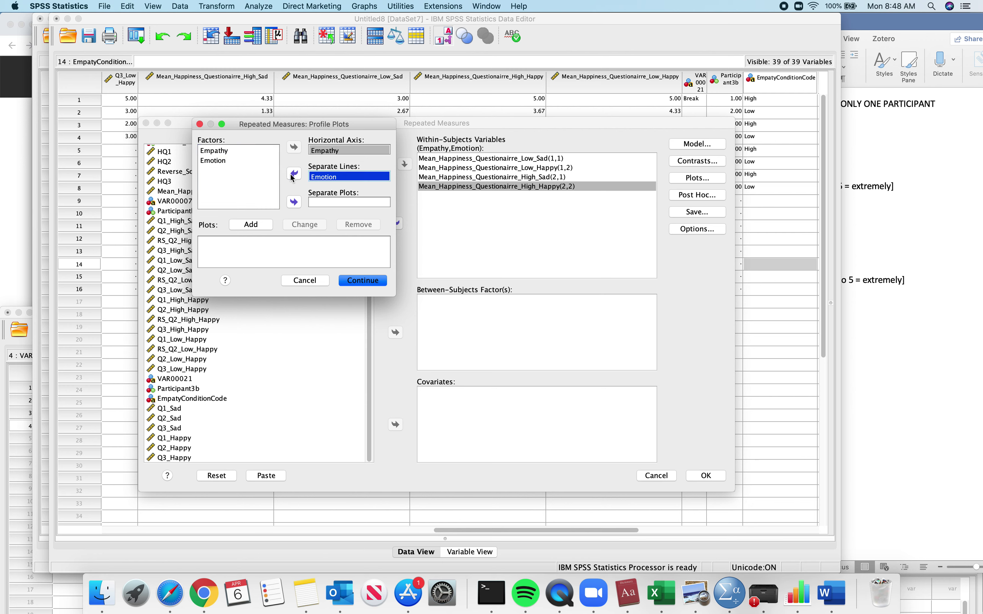
left_click(251, 225)
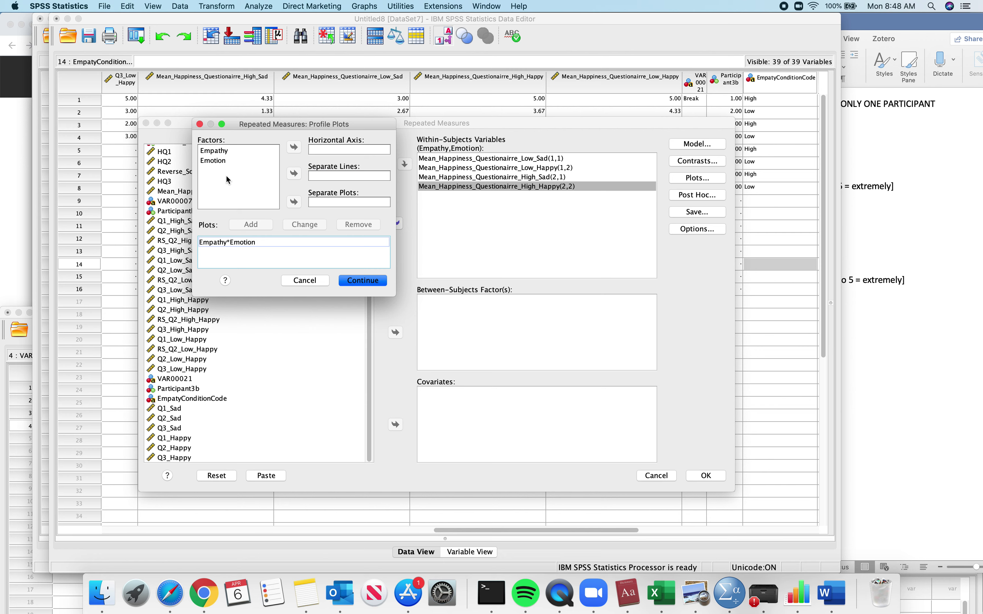
- Add an Emotion*Empathy profile plot with Emotion on the horizontal axis and Empathy as separate lines, and accept the plots
left_click(215, 161)
left_click(291, 147)
left_click(224, 151)
left_click(295, 177)
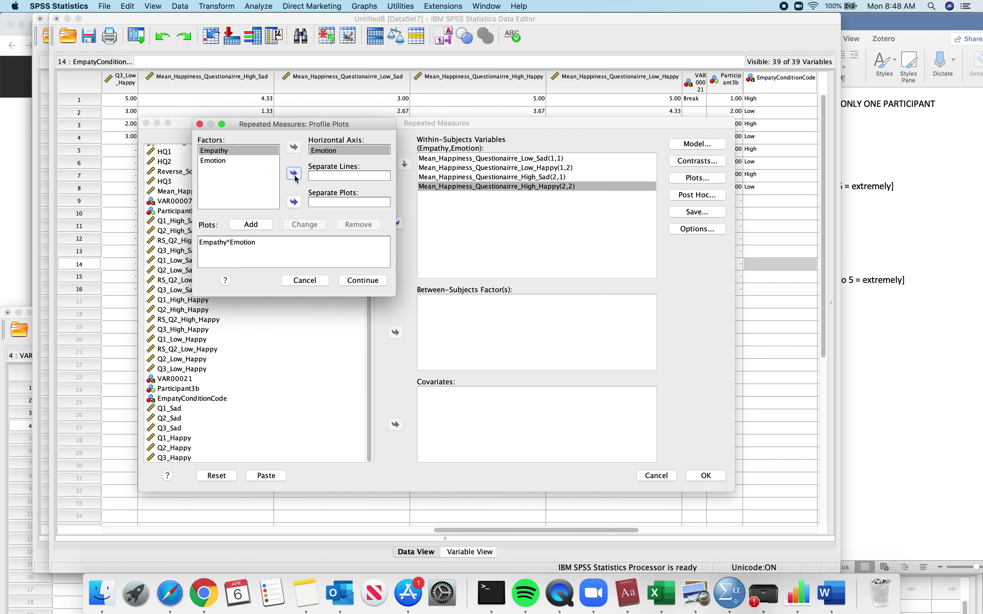
left_click(247, 227)
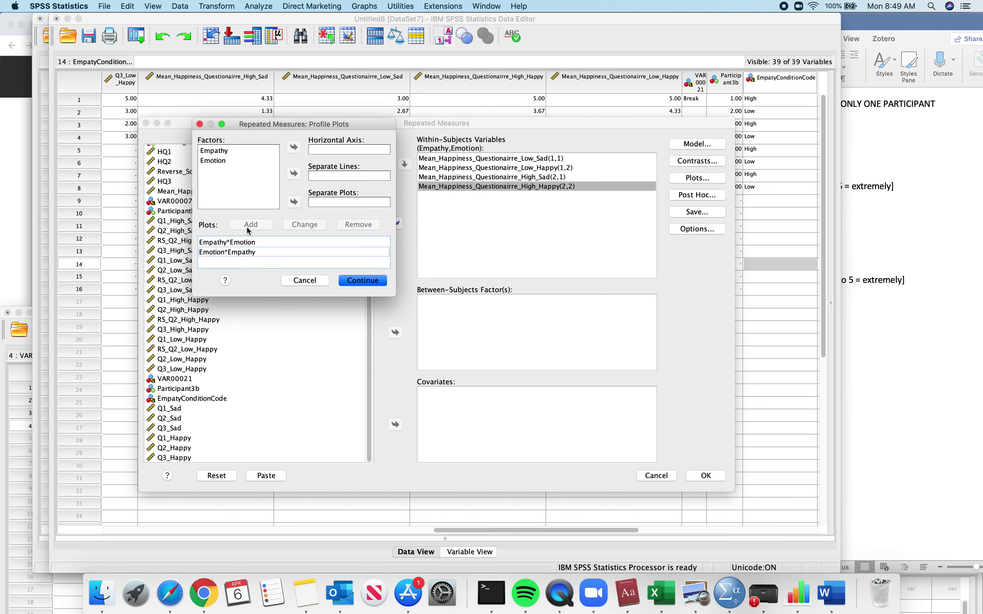
left_click(363, 282)
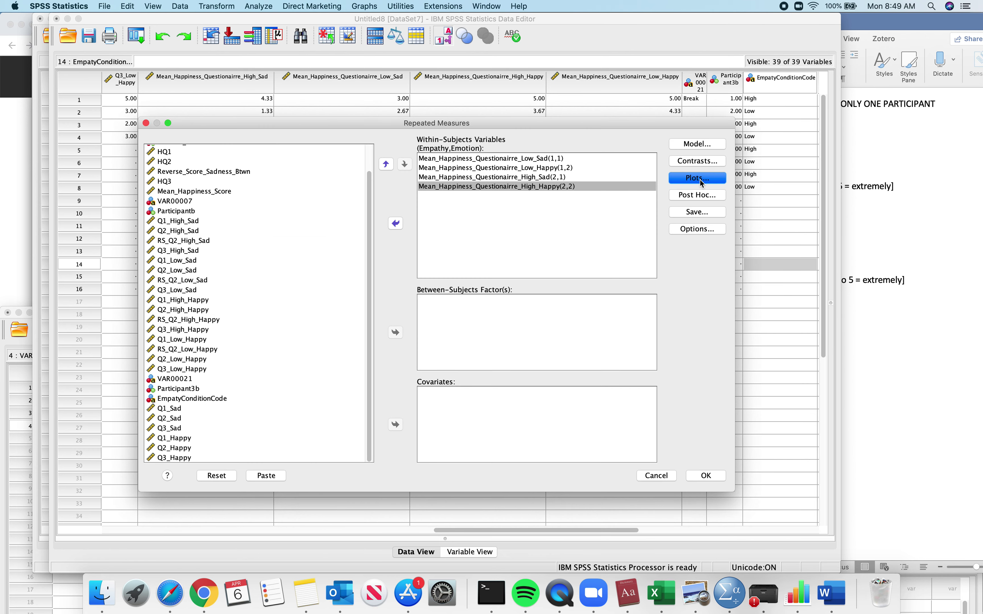
- Review the Post Hoc and Save settings of the repeated measures analysis, closing each without changes
left_click(698, 195)
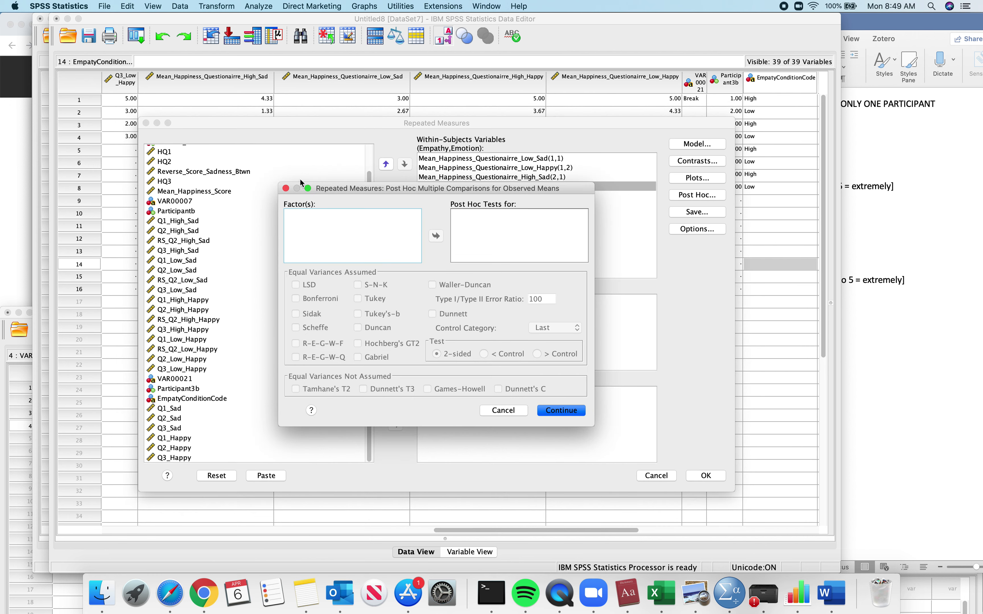
left_click(285, 189)
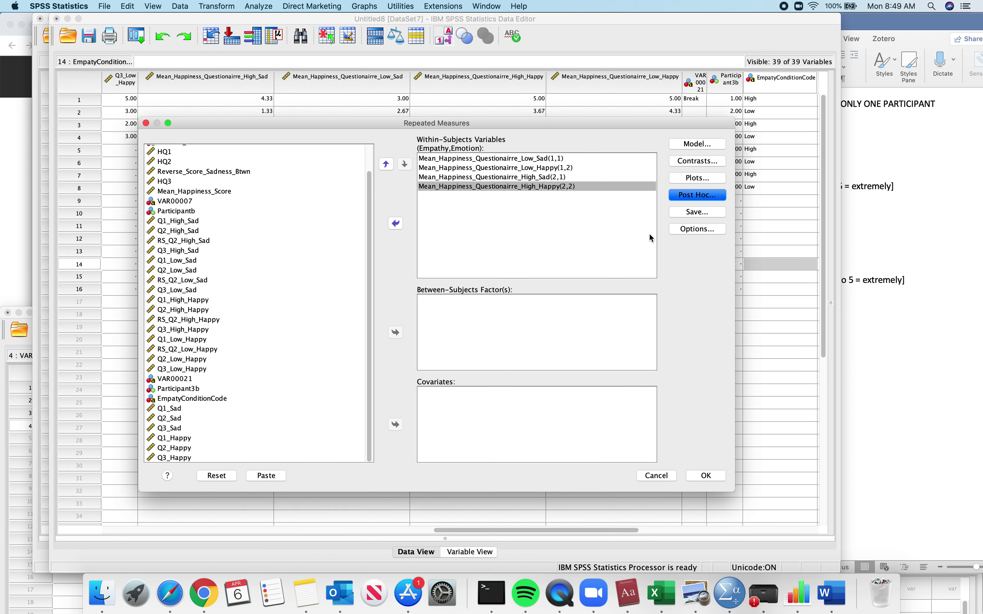
left_click(691, 214)
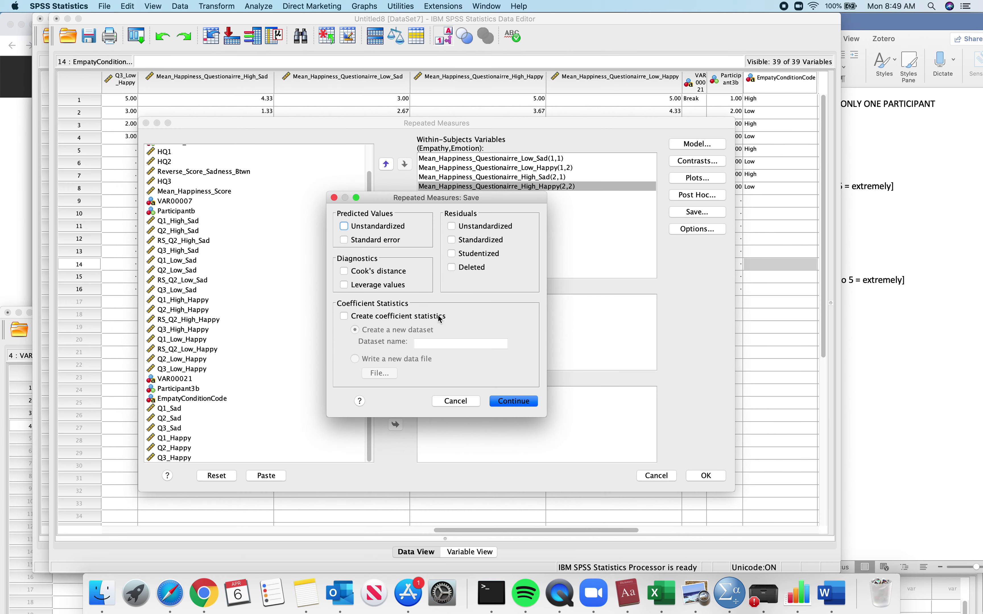
left_click(456, 401)
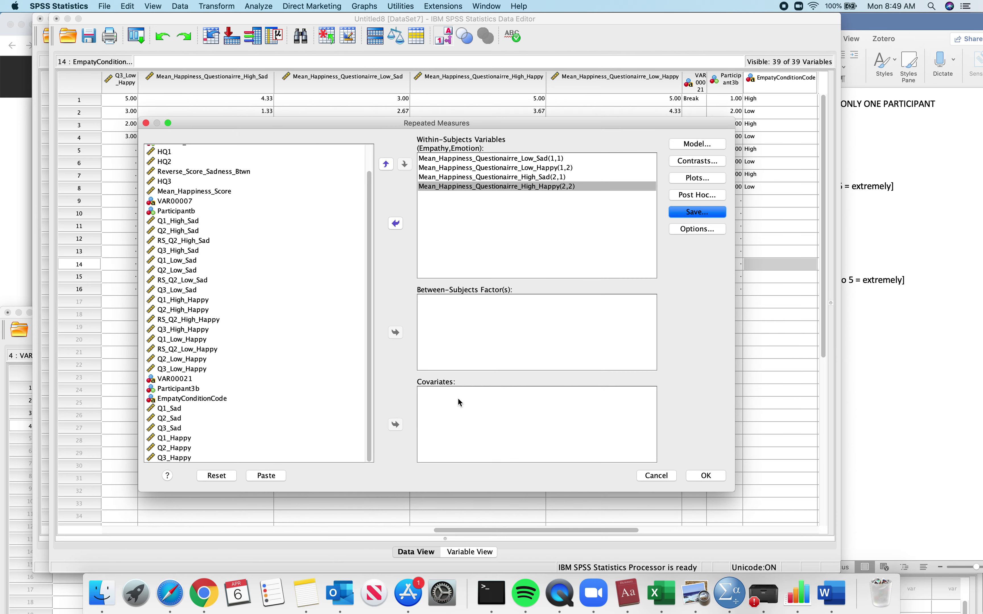
- In the analysis options, request estimated marginal means for Empathy, Emotion and Empathy*Emotion
left_click(697, 230)
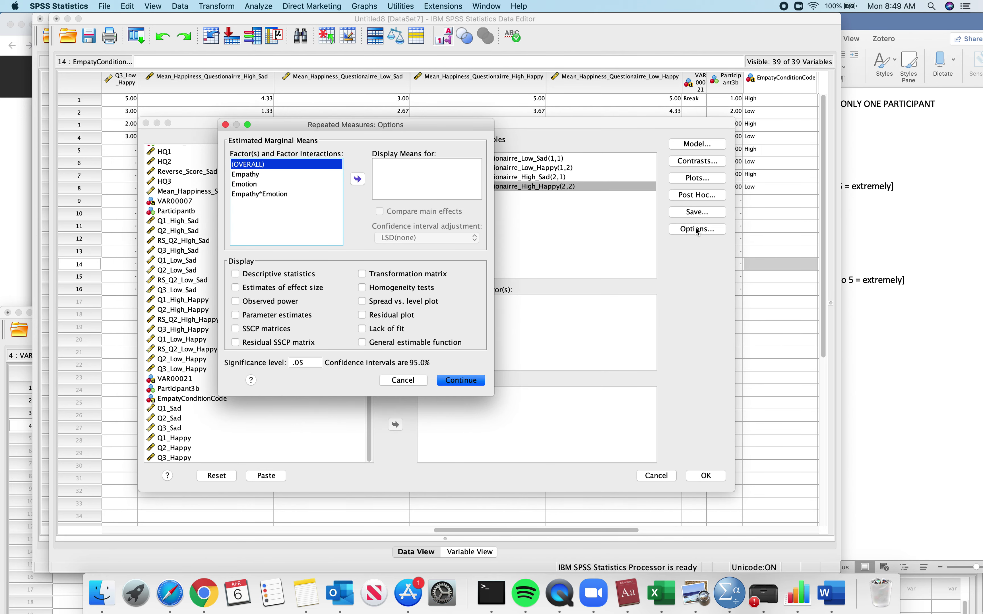
left_click(246, 175)
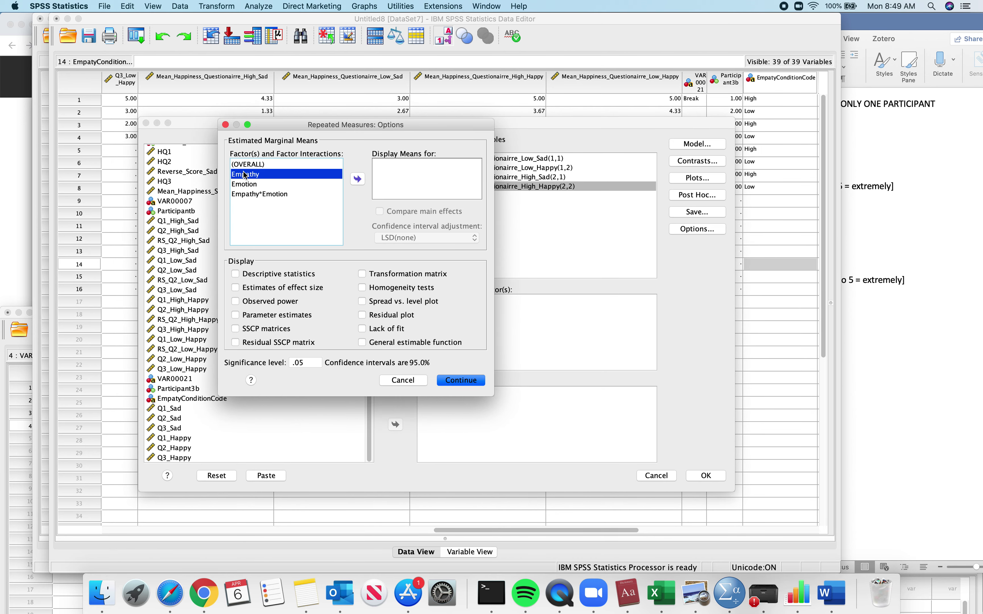
left_click(248, 194, "shift")
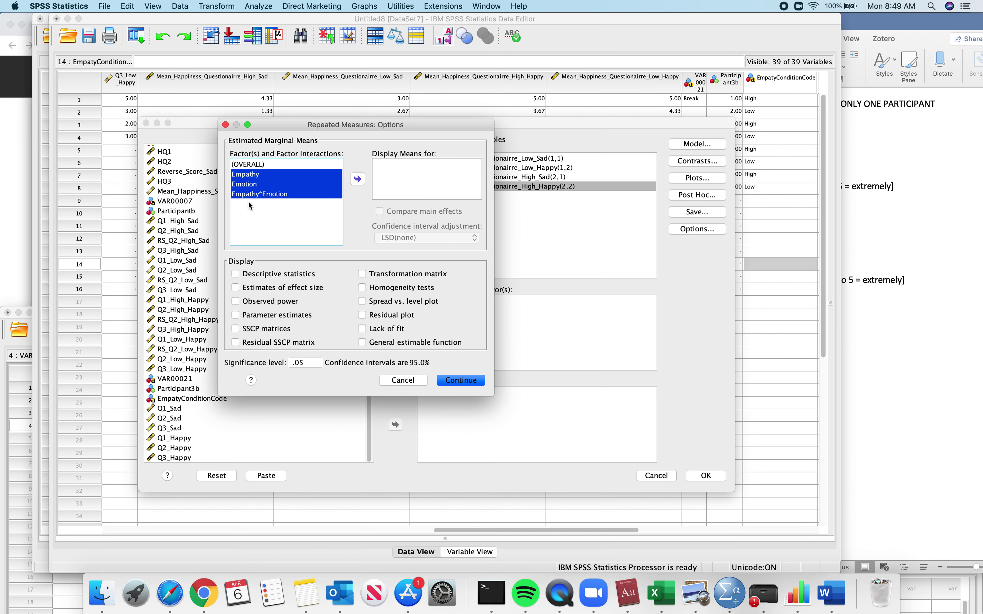
left_click(358, 179)
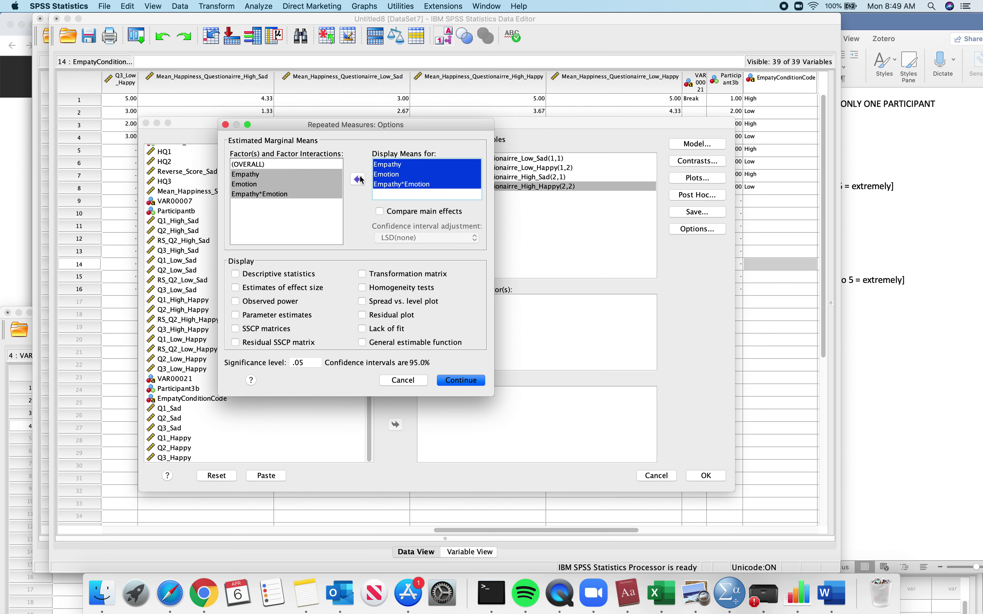
- Compare main effects with the LSD(none) adjustment, request descriptive statistics and effect size estimates, and run the repeated measures analysis
left_click(380, 213)
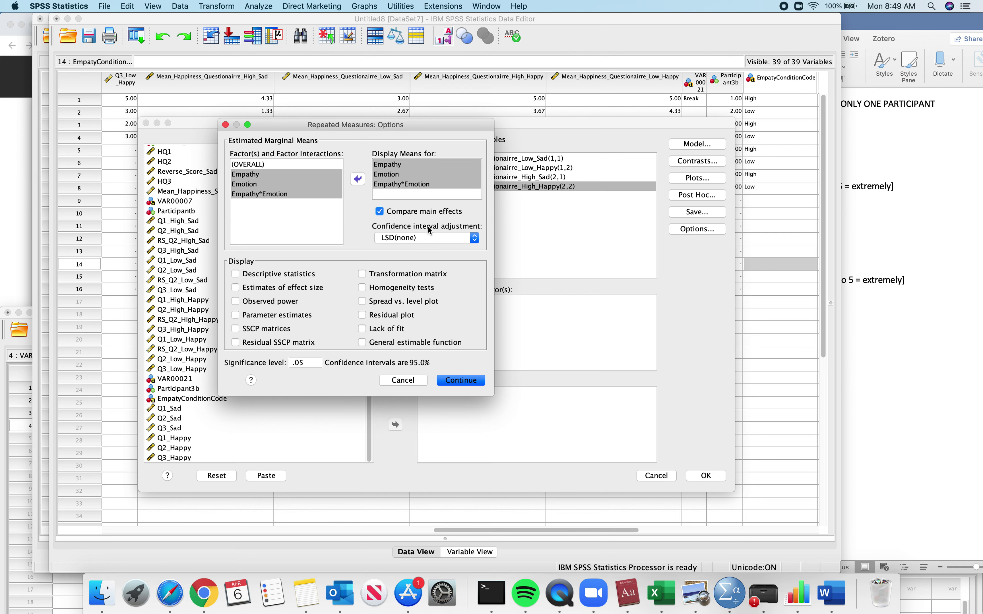
left_click(236, 274)
left_click(236, 288)
left_click(461, 380)
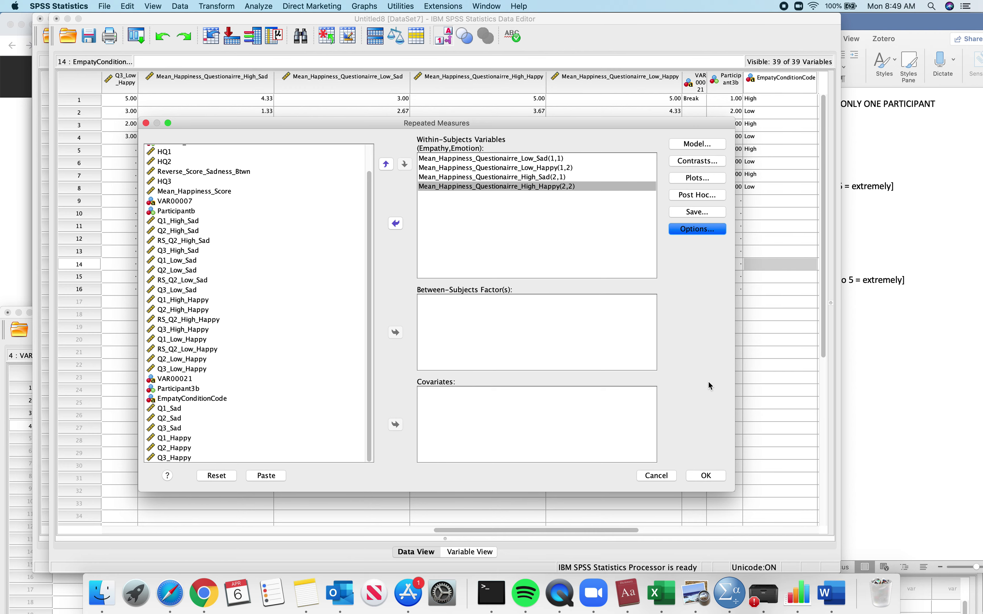
left_click(700, 475)
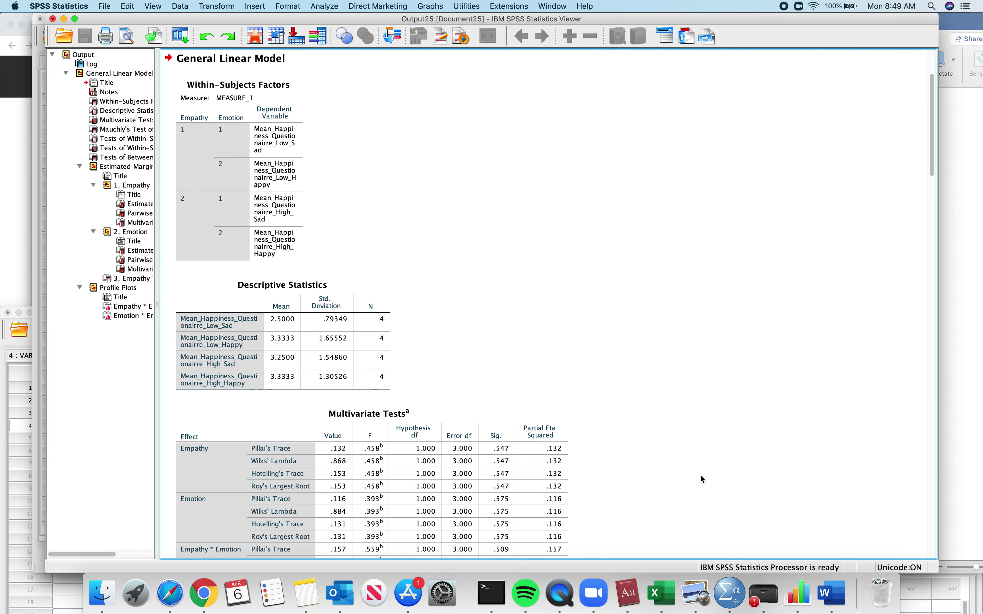
- Examine the Within-Subjects Factors coding and the Descriptive Statistics table in the analysis output
scroll(378, 185, "down", 2)
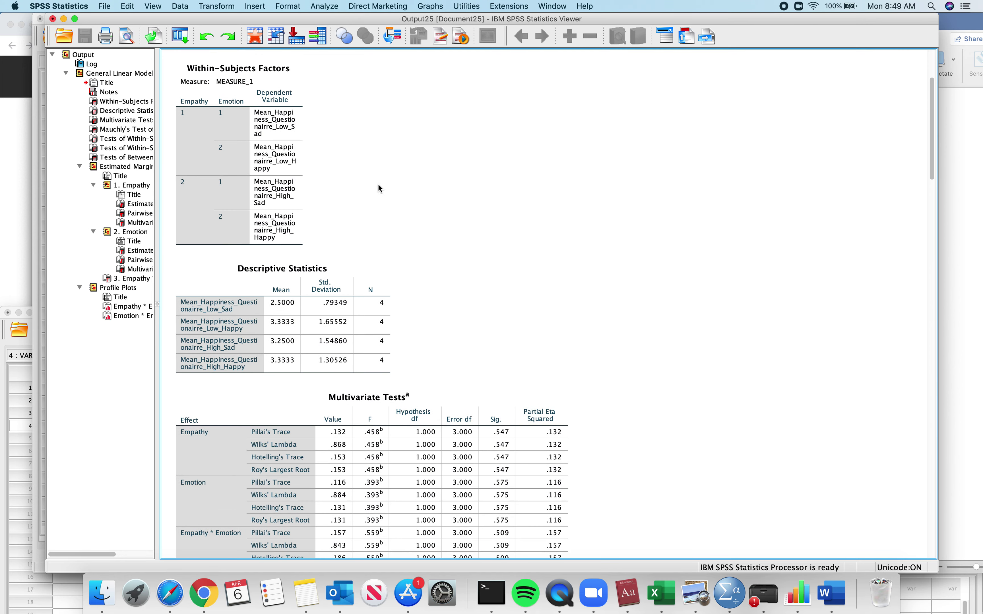
scroll(379, 188, "up", 1)
left_click(292, 86)
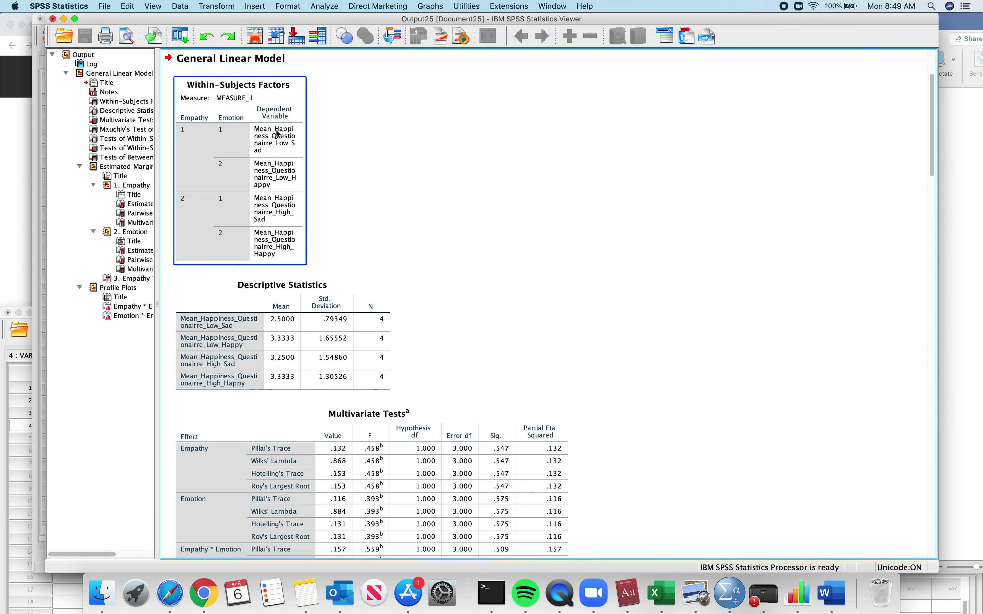
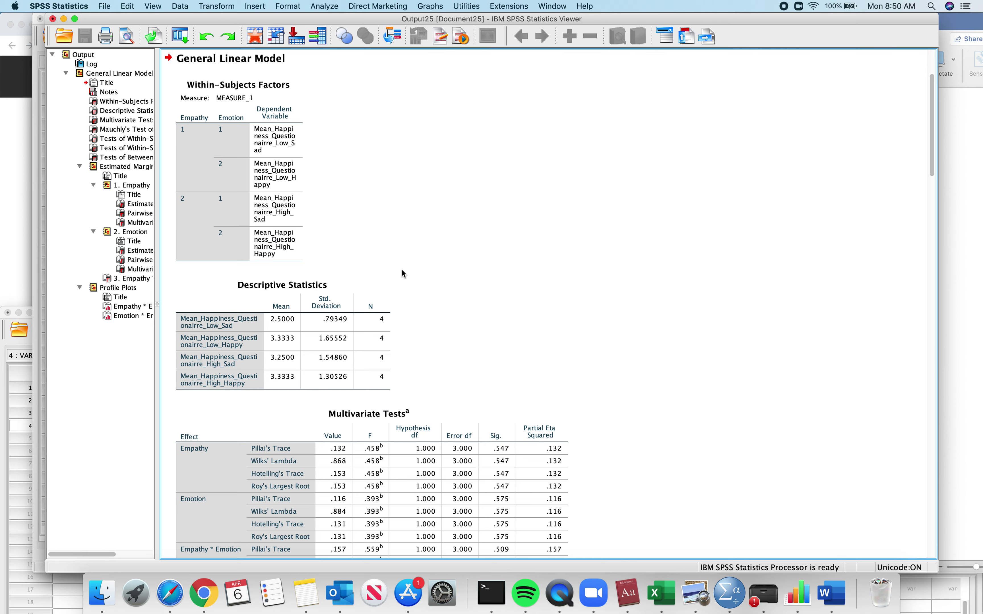
scroll(268, 198, "down", 3)
left_click(268, 198)
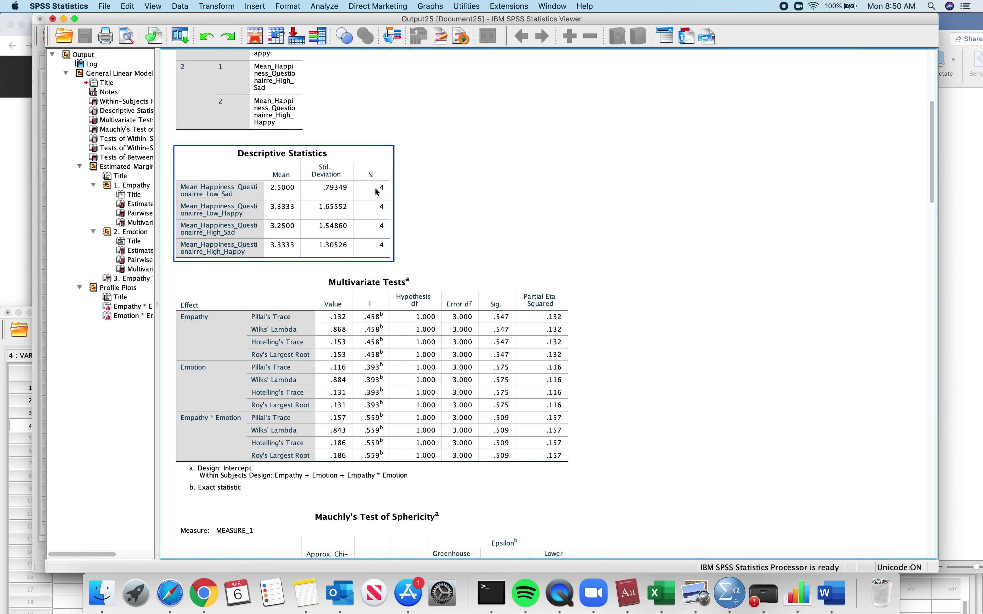
left_click(446, 219)
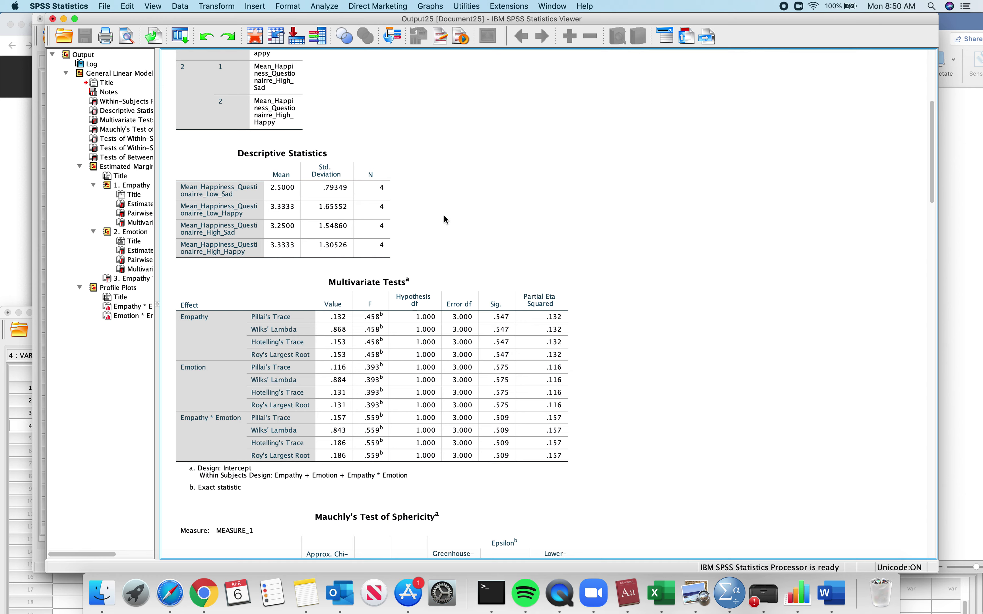
- Delete the Multivariate Tests table that follows the Descriptive Statistics from the output
scroll(480, 207, "down", 3)
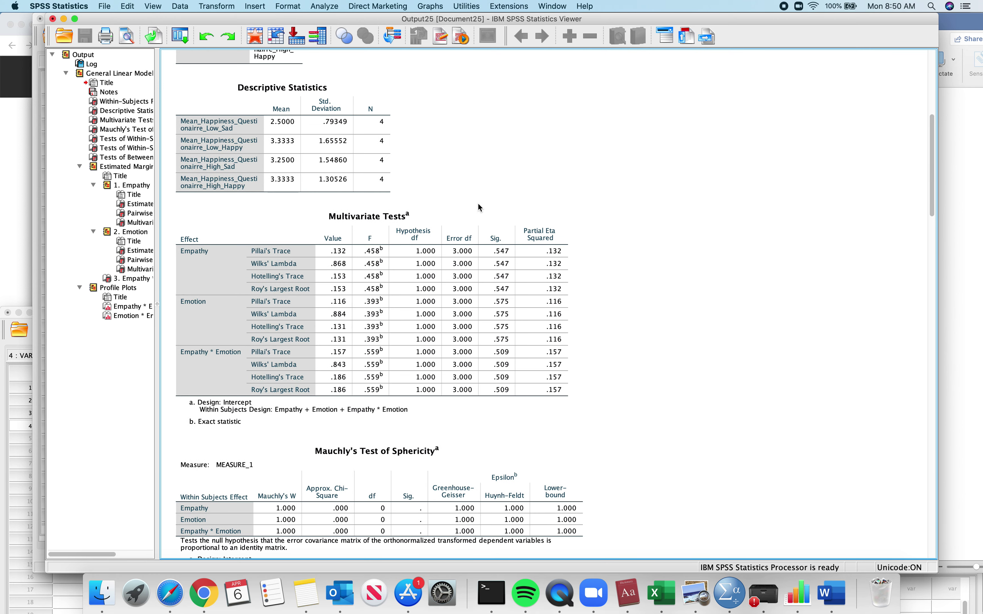
scroll(478, 204, "down", 3)
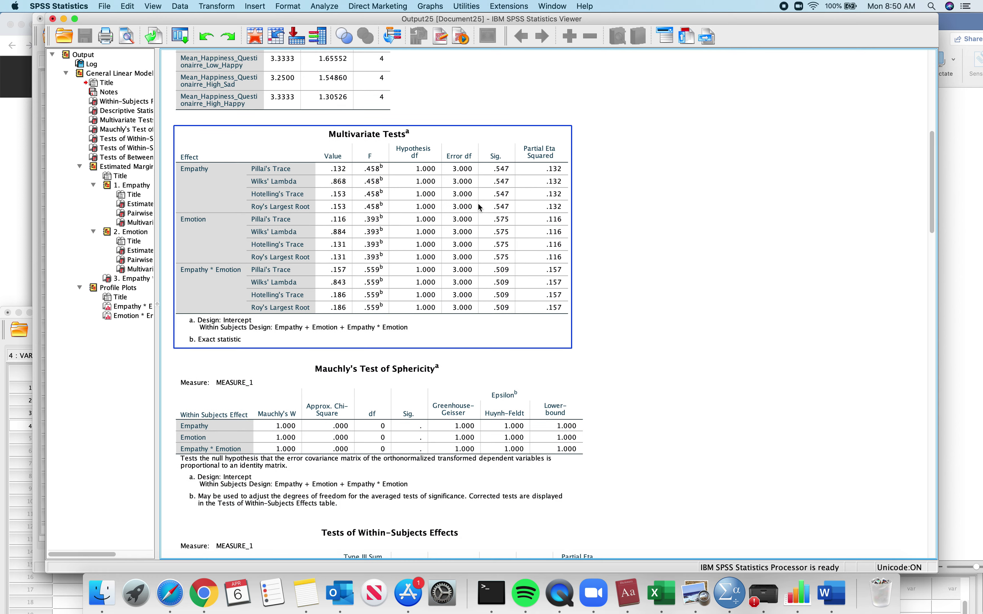
left_click(498, 116)
left_click(494, 126)
scroll(494, 125, "up", 1)
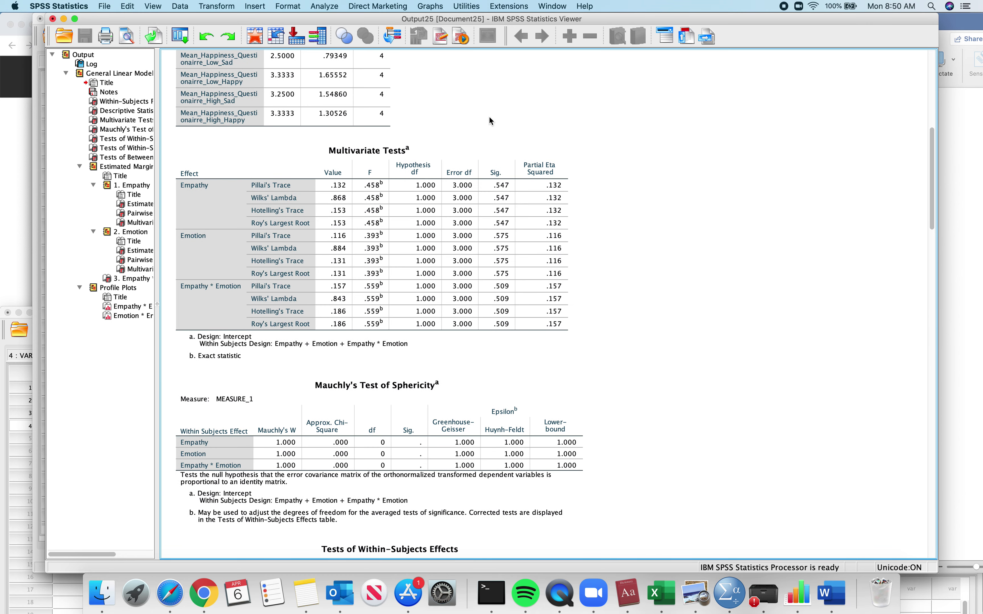
left_click(455, 176)
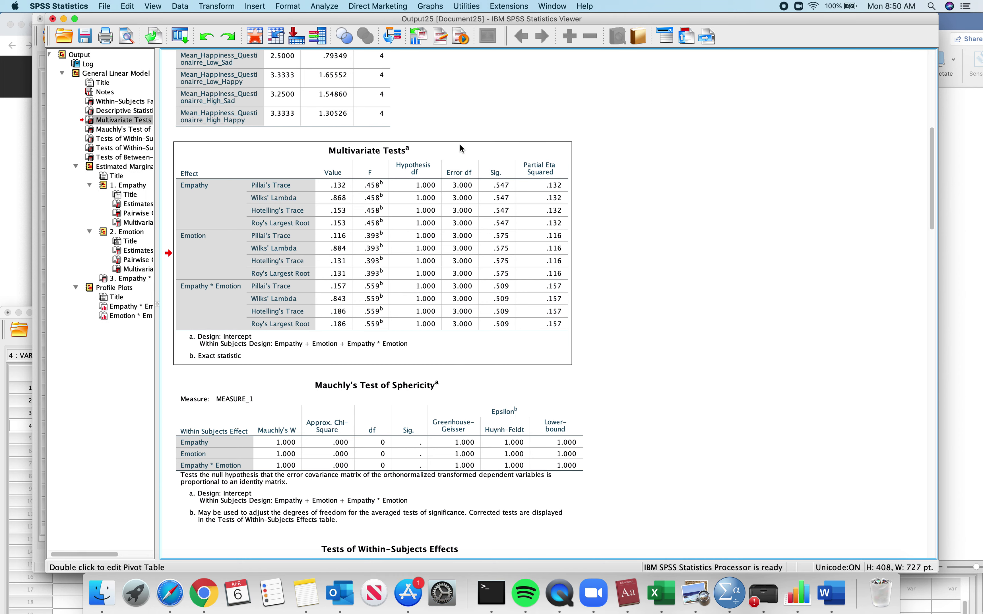
key("Delete")
- Delete the Mauchly's Test of Sphericity table from the output
scroll(465, 197, "down", 2)
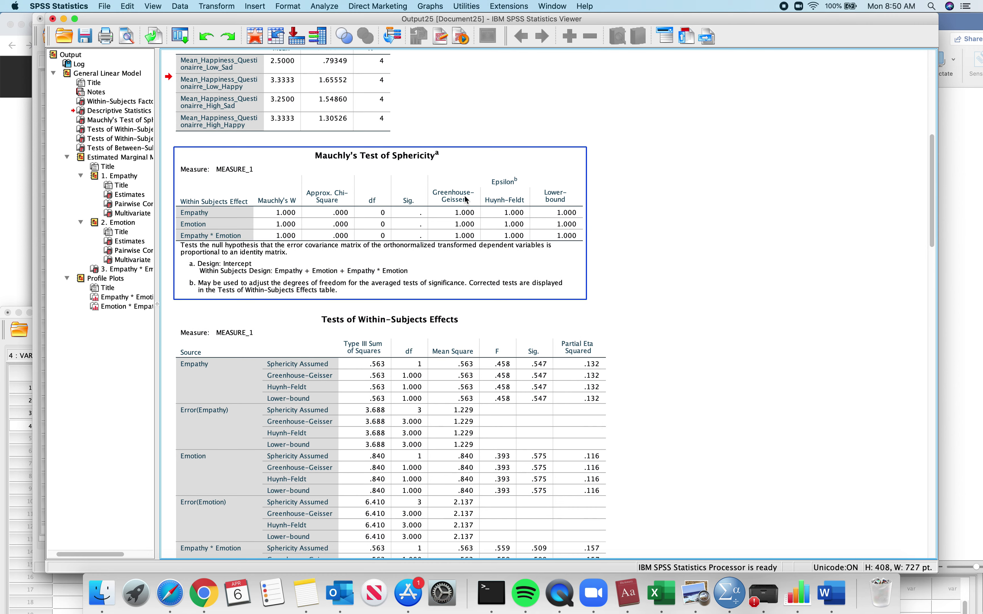
left_click(471, 153)
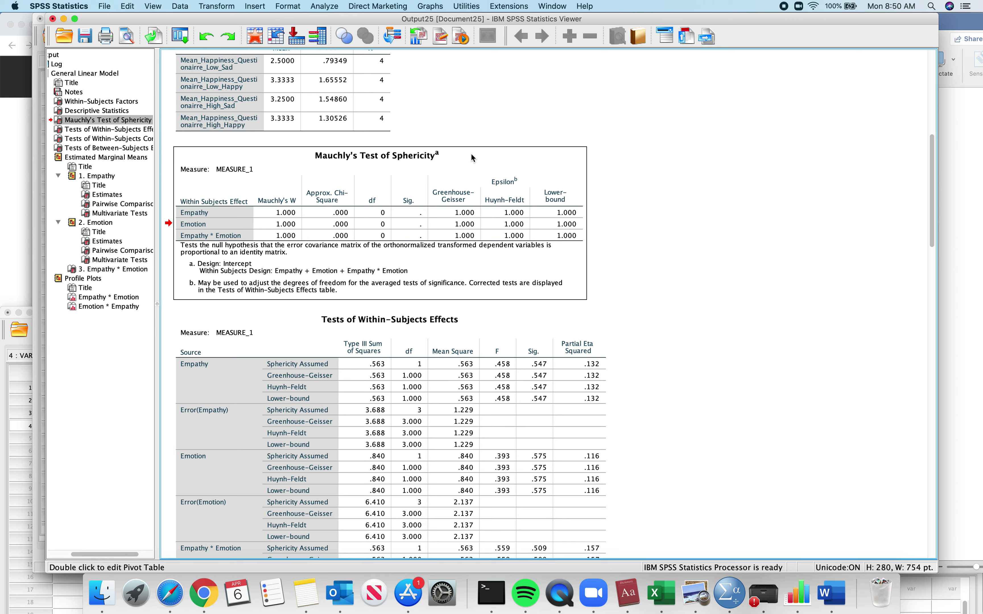
key("Delete")
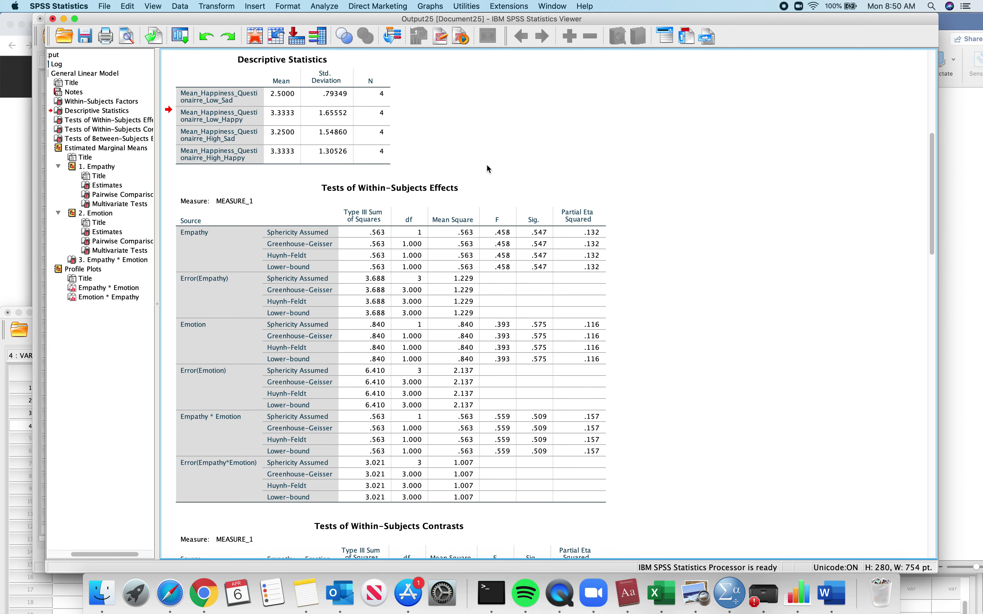
- Examine the Empathy main effect and its error term in the Sphericity Assumed rows of the Tests of Within-Subjects Effects table
scroll(495, 176, "down", 2)
left_click(495, 176)
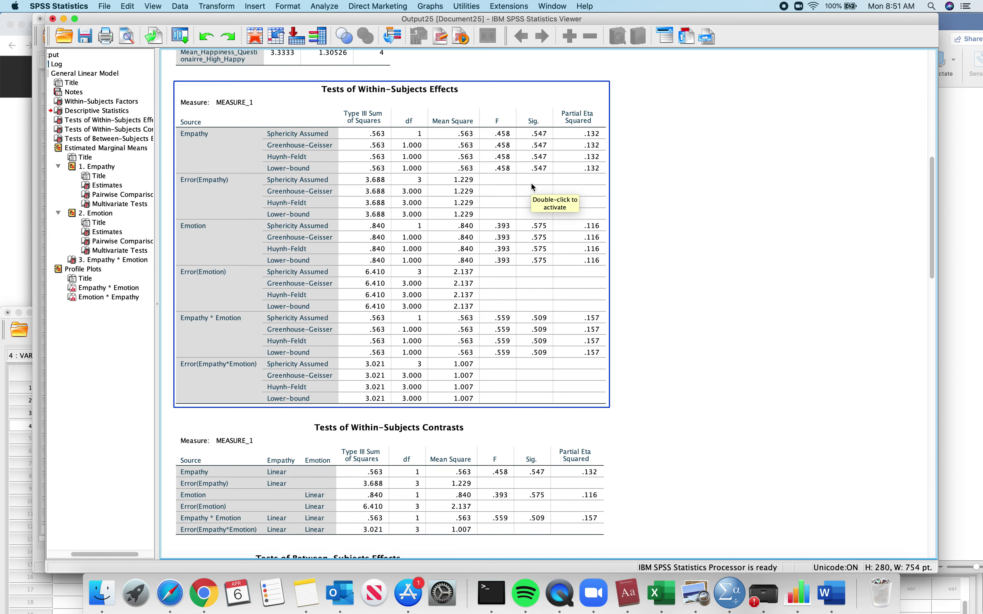
scroll(533, 186, "down", 1)
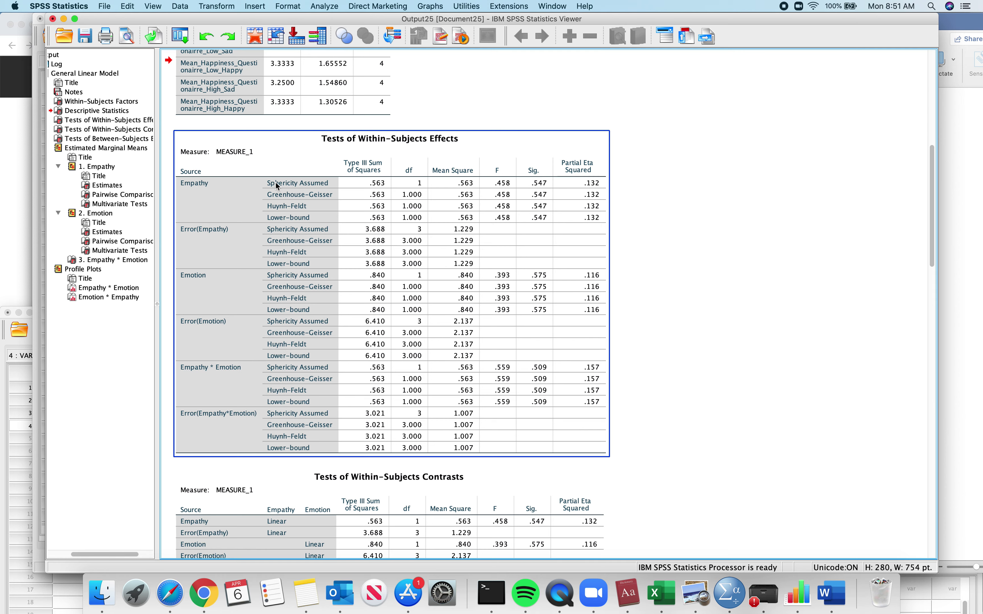
left_click(294, 496)
left_click(300, 364)
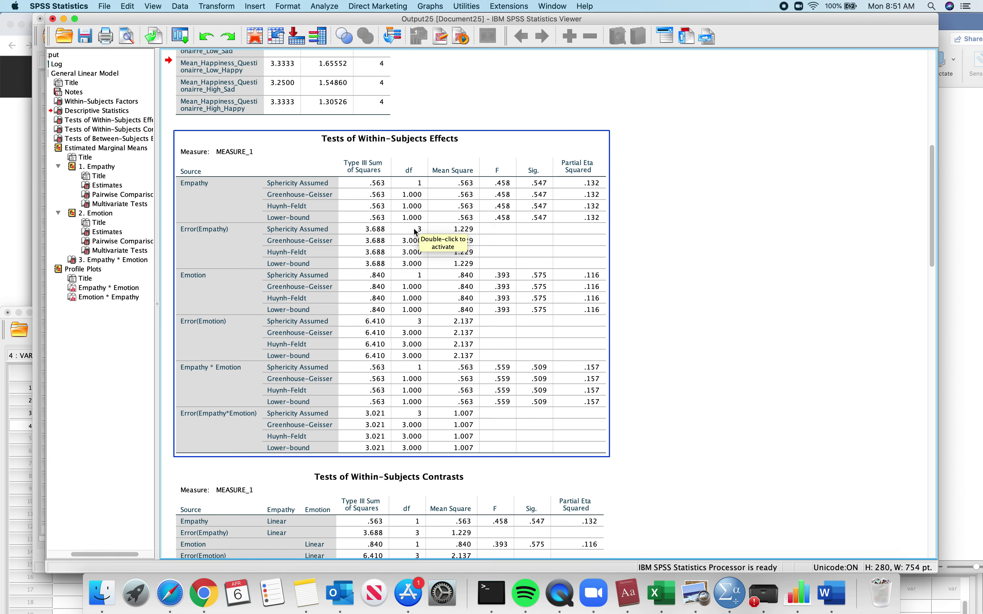
left_click(359, 198)
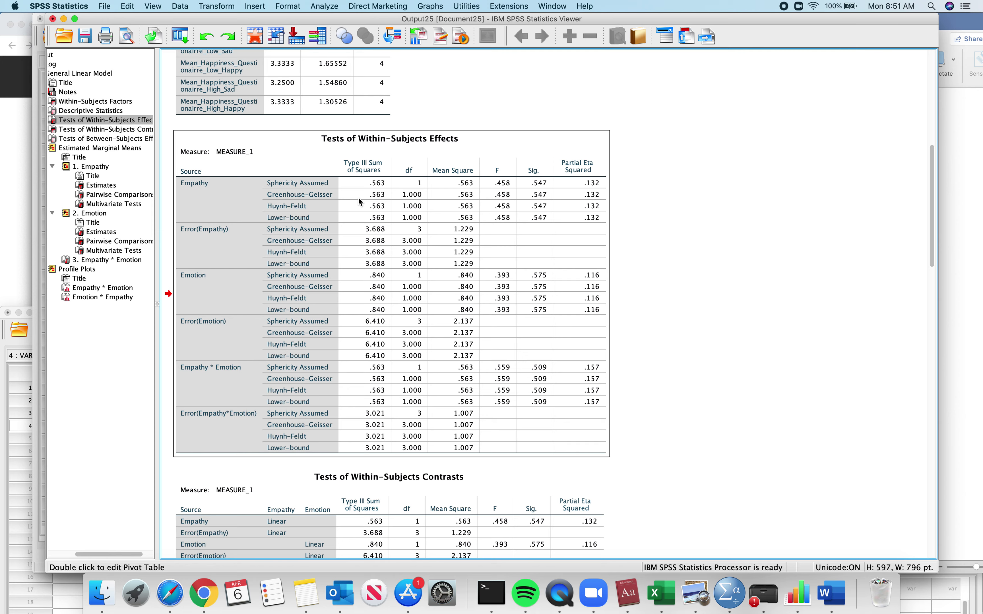
left_click(358, 197)
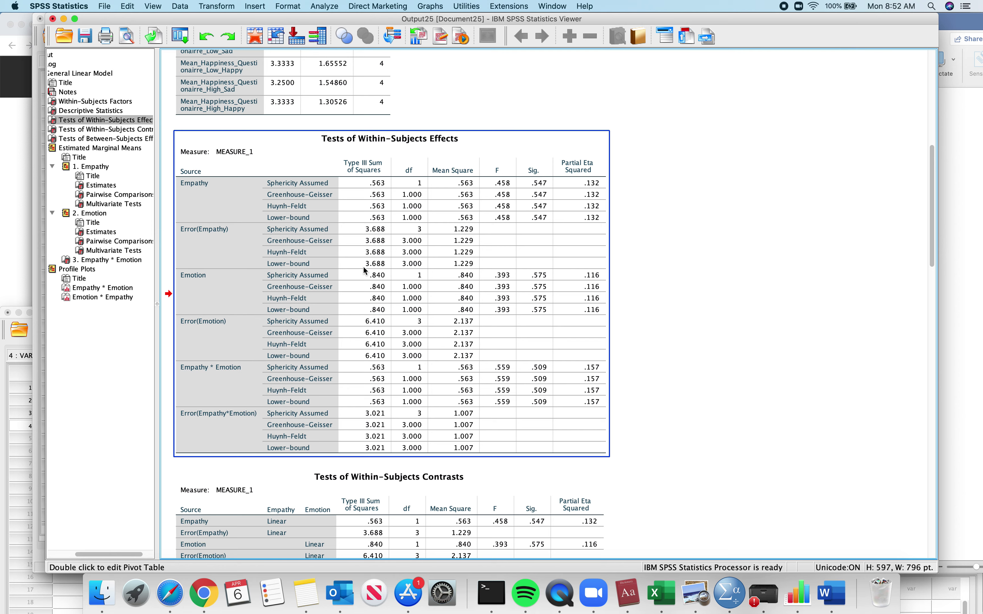
- Examine the Emotion main effect and the Empathy * Emotion interaction in the Tests of Within-Subjects Effects table
left_click(462, 283)
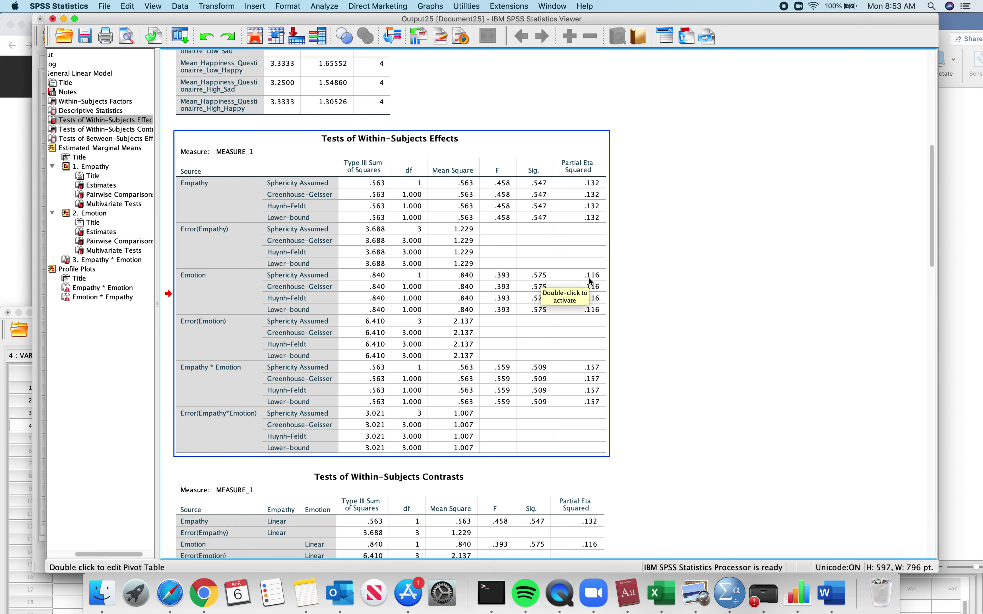
left_click(628, 297)
scroll(628, 297, "down", 4)
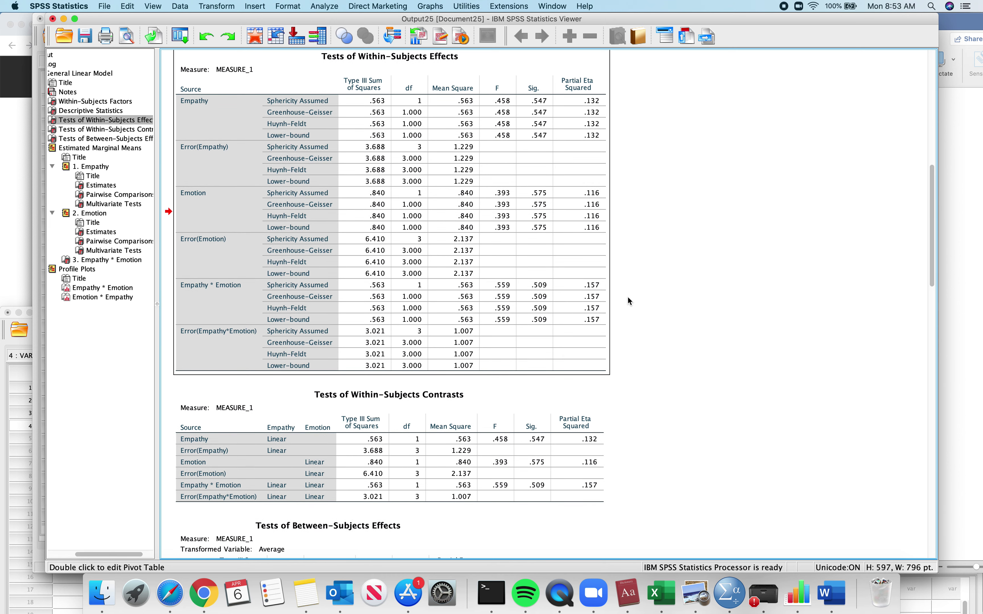
left_click(597, 271)
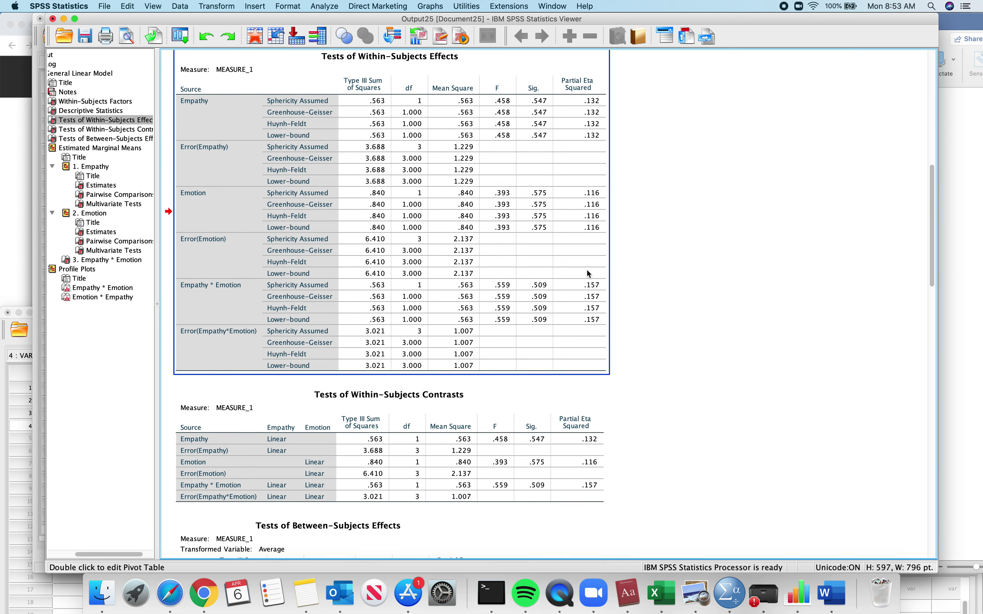
scroll(585, 284, "down", 1)
scroll(585, 287, "down", 1)
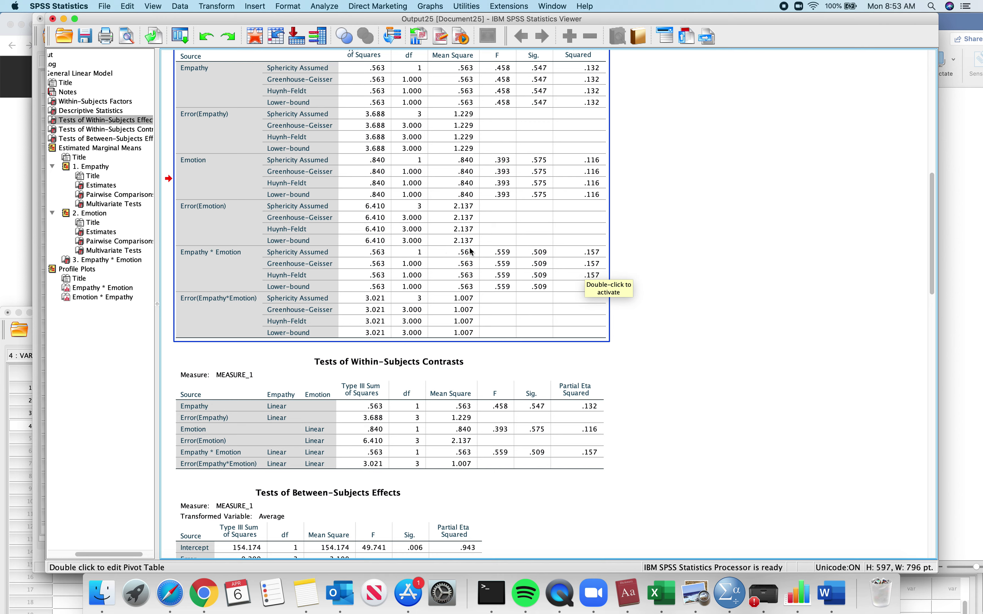
scroll(541, 253, "up", 2)
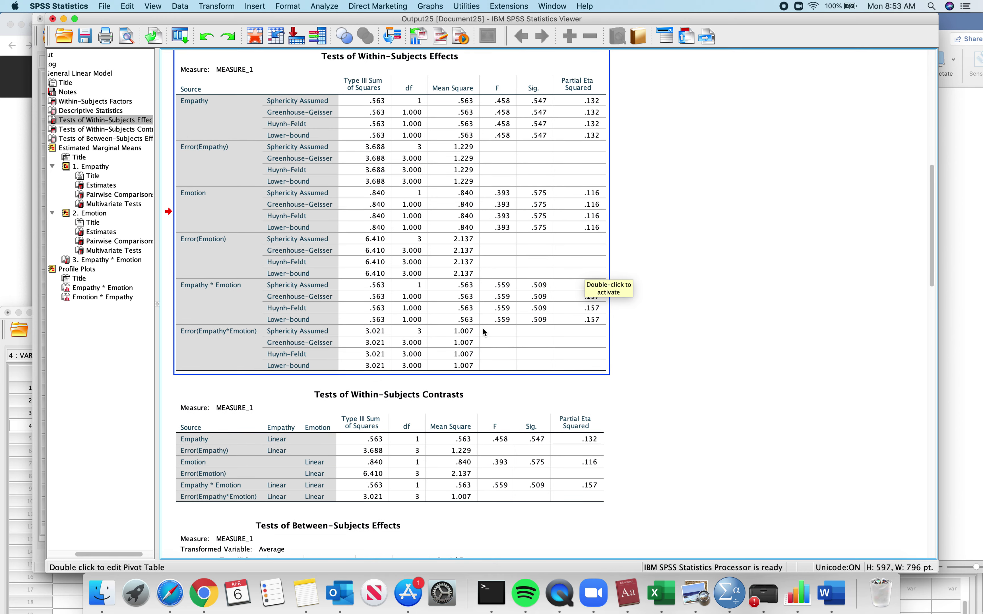
scroll(567, 316, "down", 5)
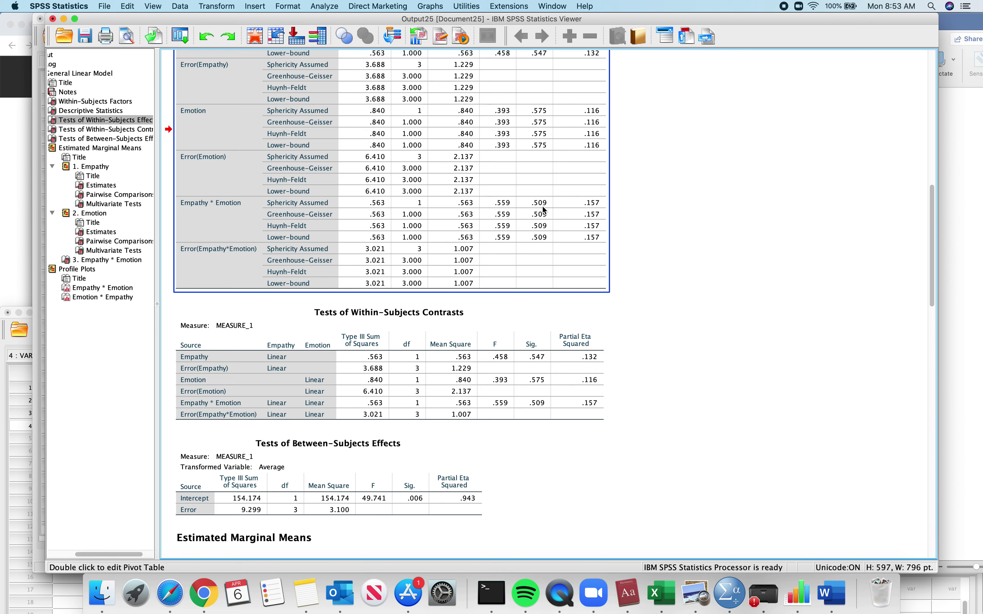
- Delete the Tests of Within-Subjects Contrasts table from the output
scroll(548, 209, "down", 3)
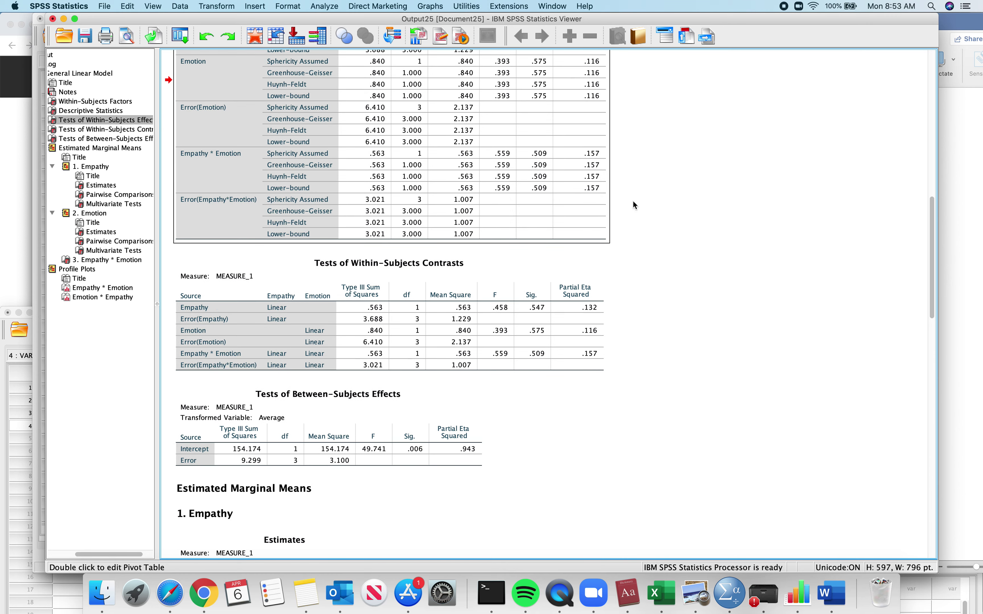
scroll(659, 205, "down", 3)
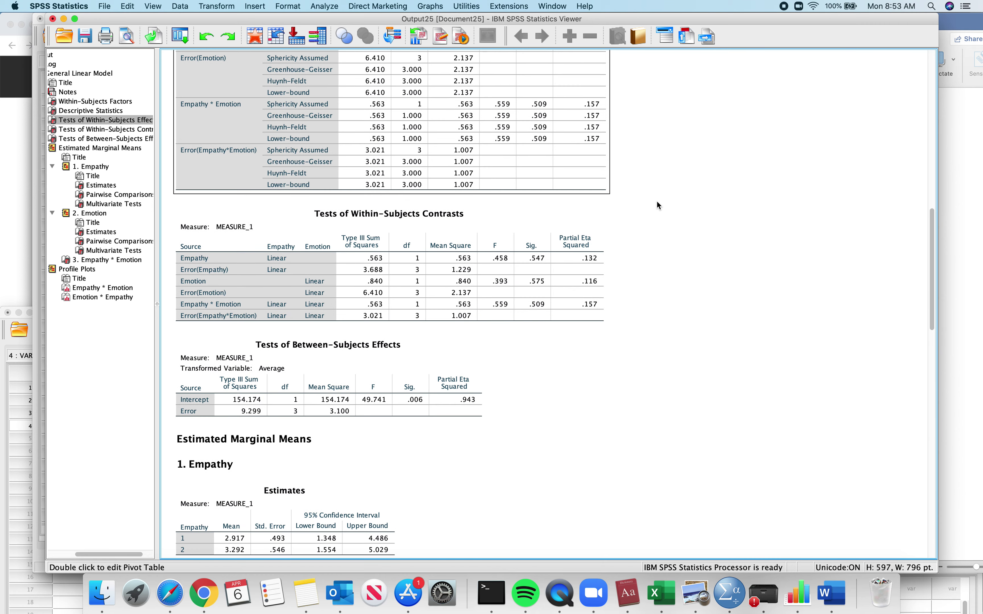
left_click(466, 220)
left_click(484, 202)
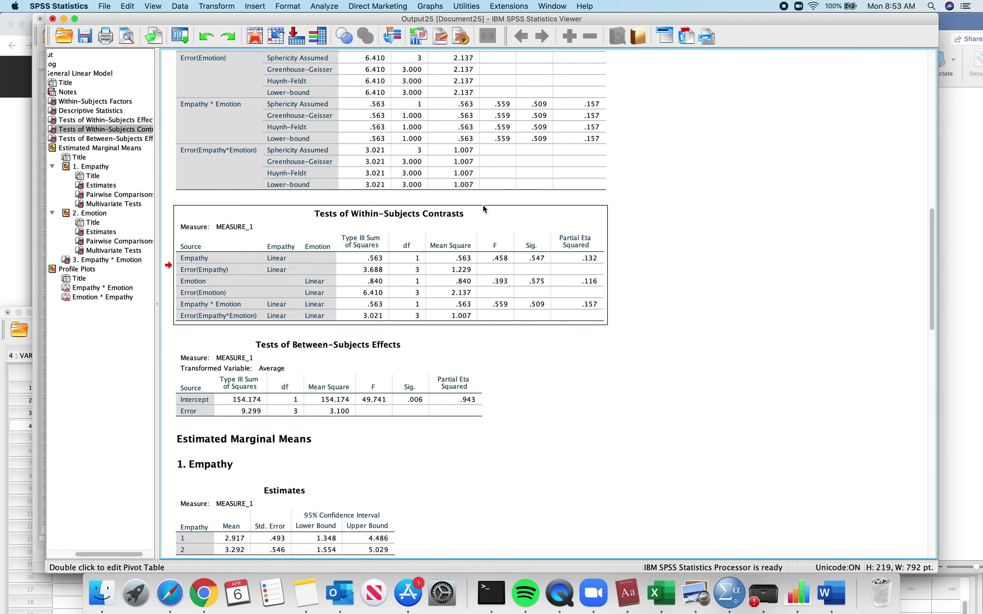
key("Delete")
- Delete the Tests of Between-Subjects Effects table from the output
scroll(458, 291, "down", 5)
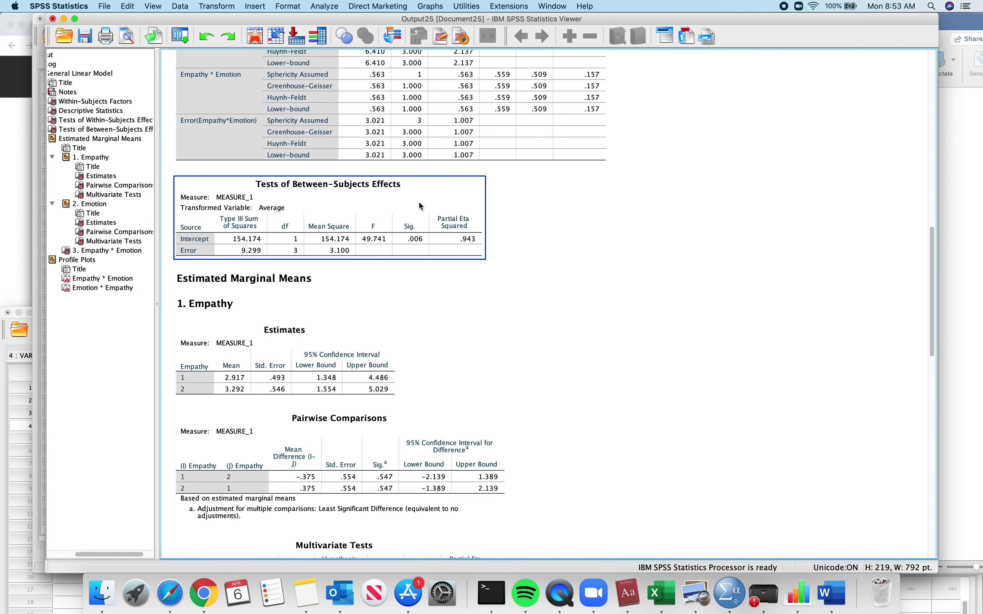
left_click(427, 179)
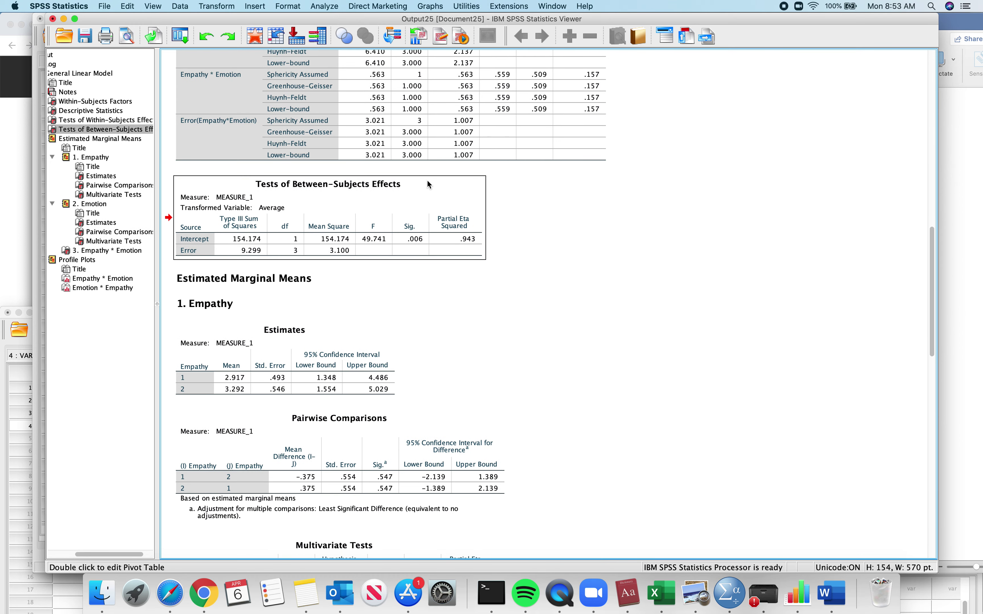
key("Delete")
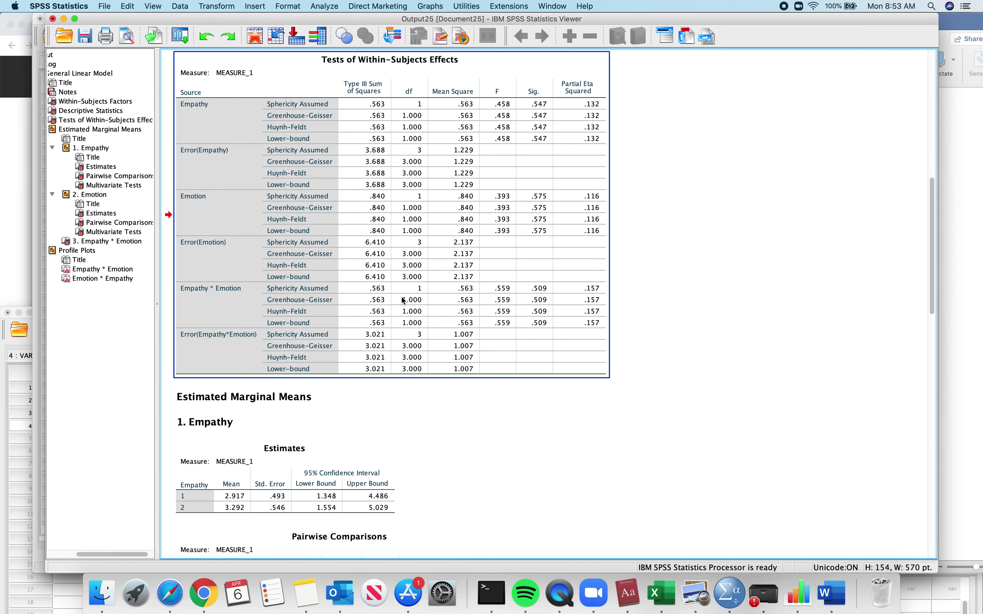
- Examine the Estimates and Pairwise Comparisons tables for Empathy under Estimated Marginal Means
scroll(399, 333, "down", 4)
left_click(380, 355)
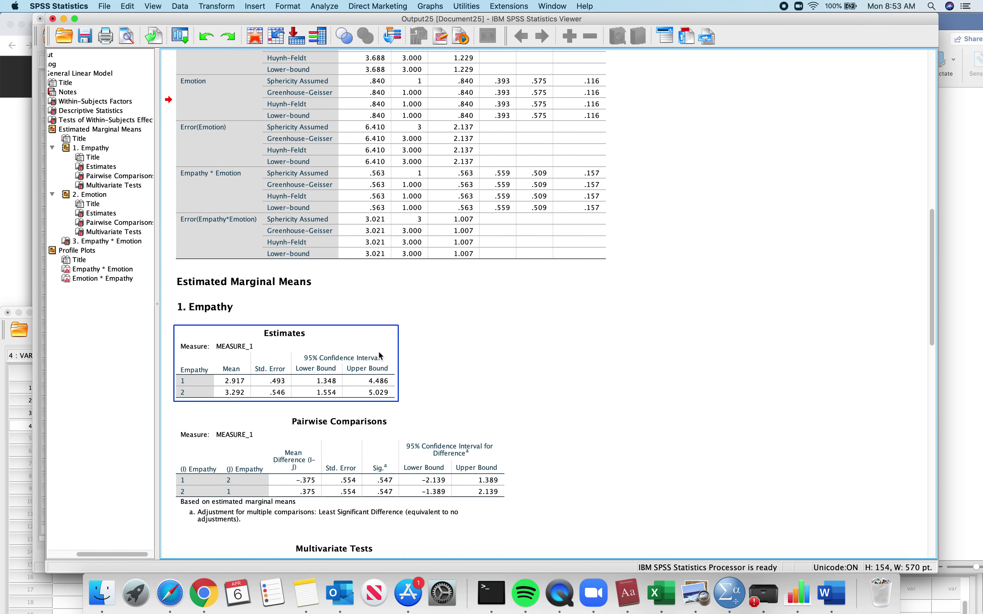
left_click(439, 372)
left_click(441, 375)
left_click(441, 375)
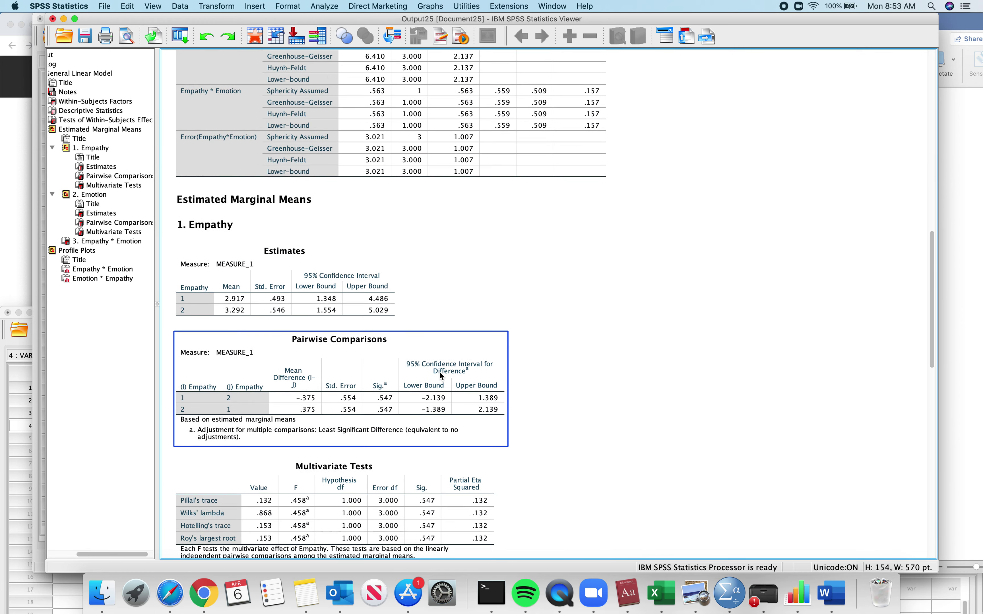
left_click(300, 237)
left_click(306, 284)
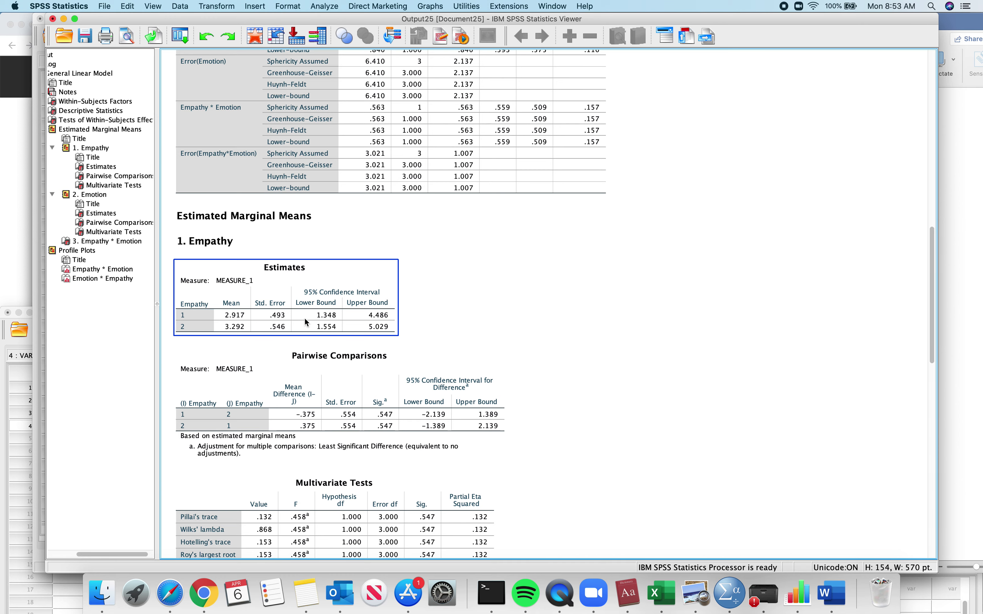
- Delete the Multivariate Tests table for Empathy under Estimated Marginal Means
left_click(343, 344)
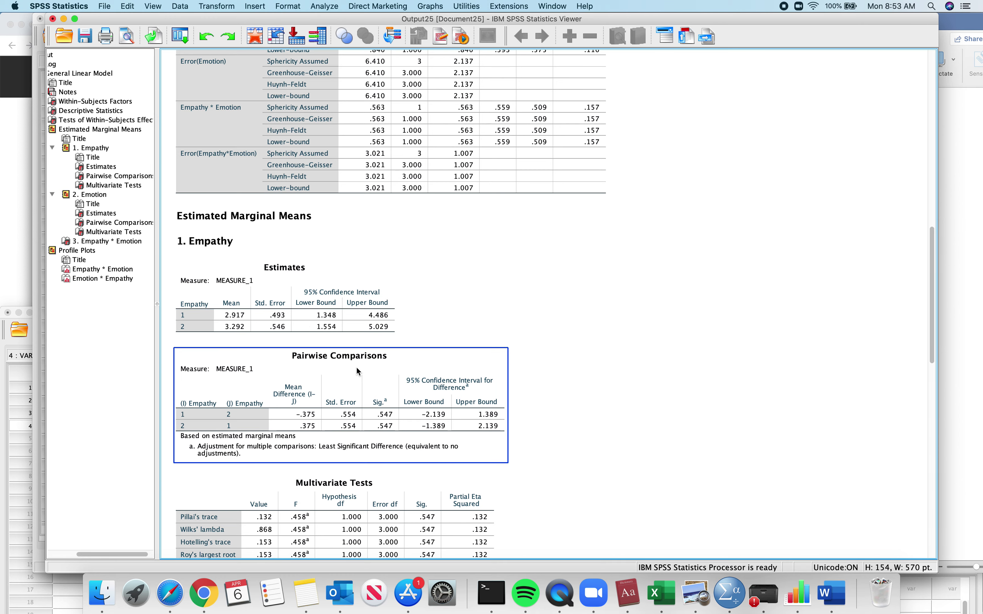
left_click(392, 310)
left_click(435, 324)
scroll(435, 323, "down", 2)
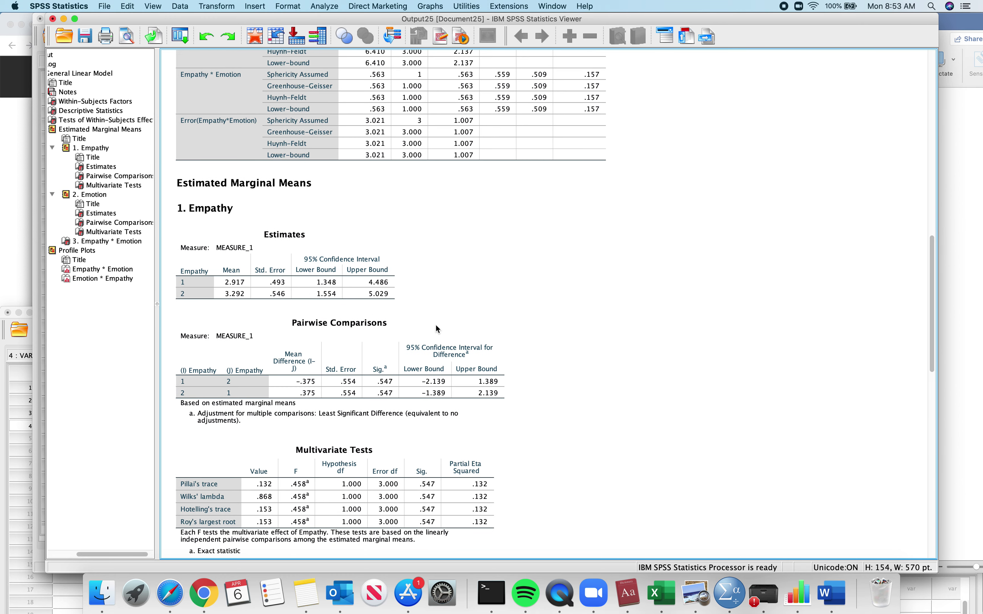
left_click(432, 323)
scroll(406, 292, "down", 2)
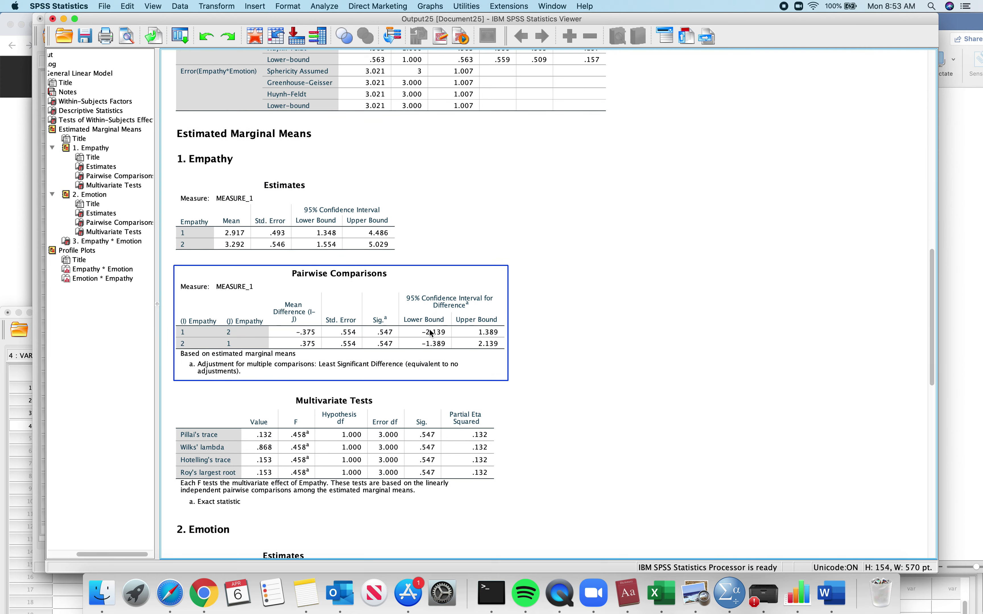
scroll(425, 321, "down", 5)
left_click(425, 322)
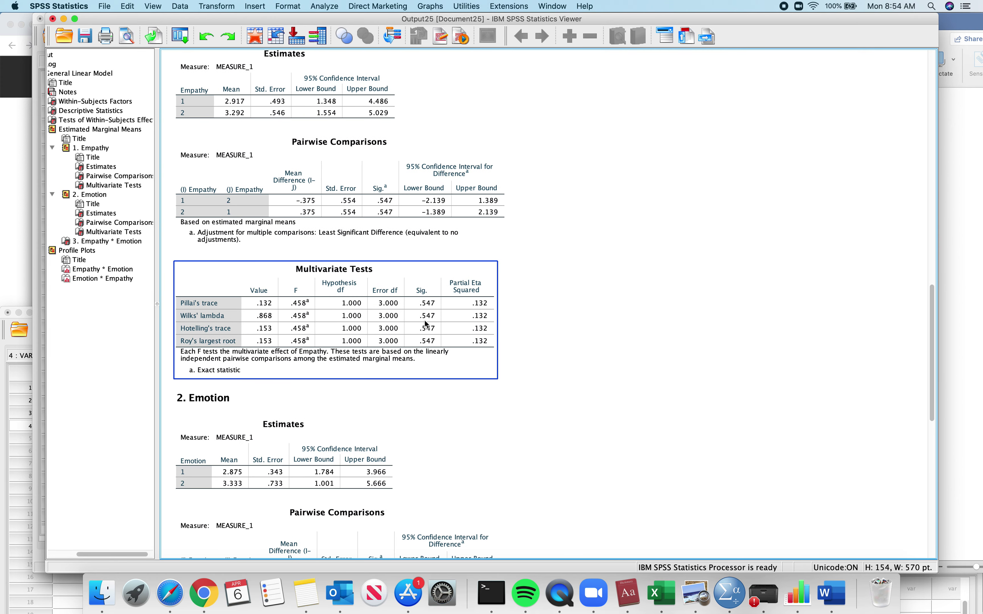
left_click(439, 279)
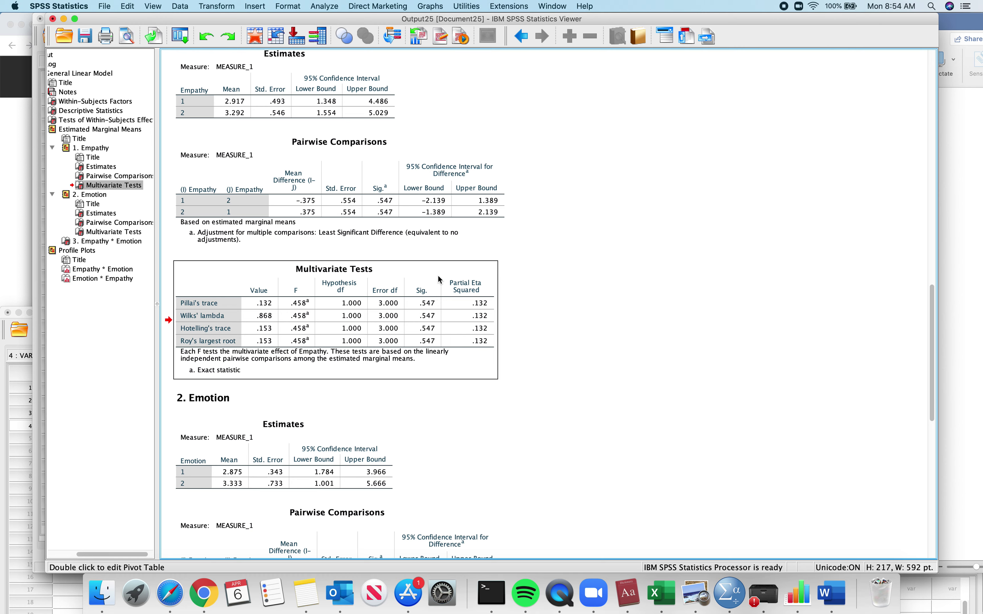
key("Delete")
- Delete the Multivariate Tests table for Emotion under Estimated Marginal Means
left_click(339, 325)
scroll(349, 317, "down", 3)
left_click(348, 325)
scroll(349, 333, "down", 4)
left_click(351, 352)
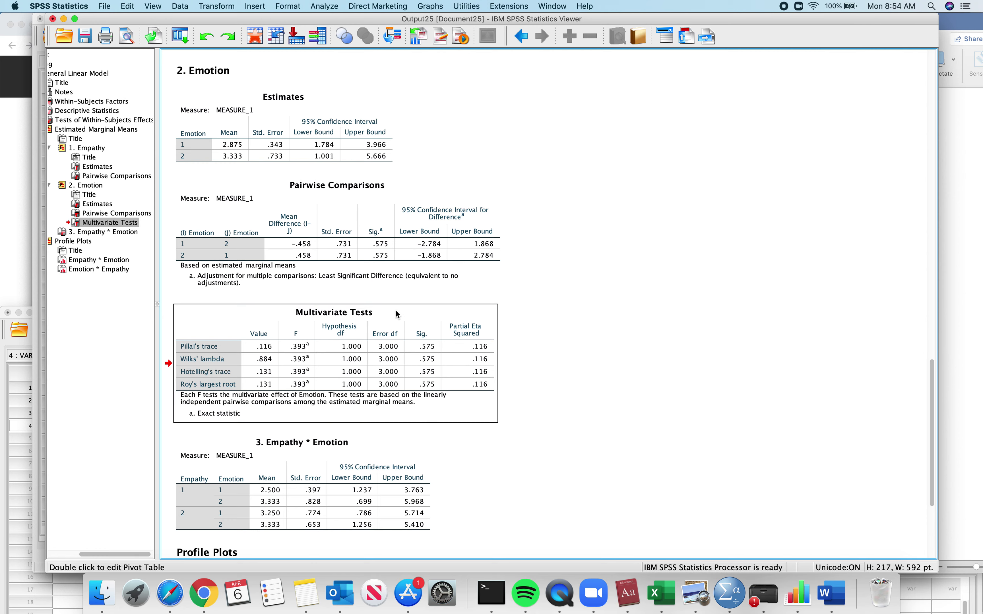
key("Delete")
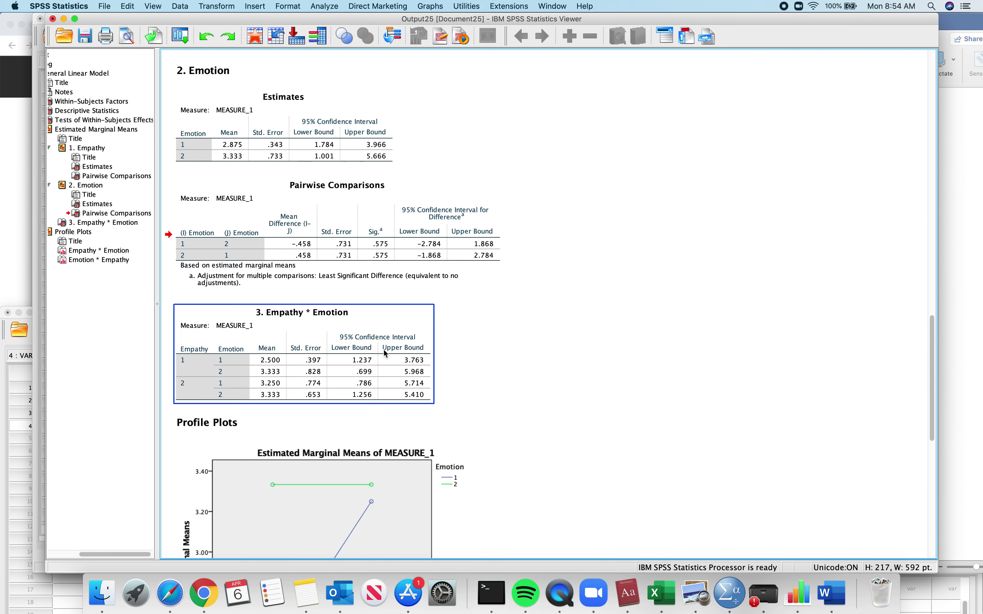
- Examine the cell means in the Empathy * Emotion table under Estimated Marginal Means
key("Up")
left_click(347, 312)
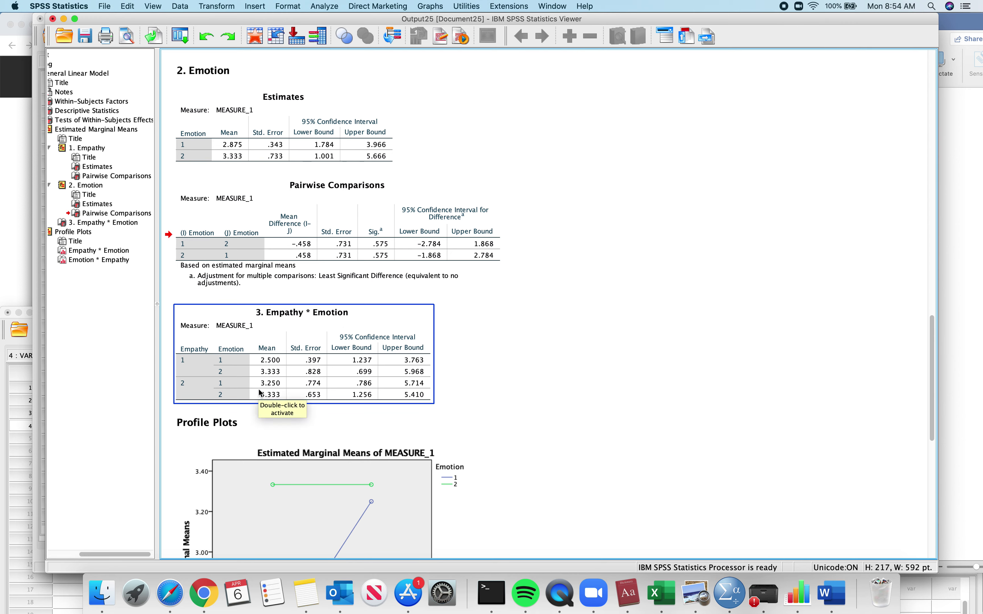
left_click(313, 411)
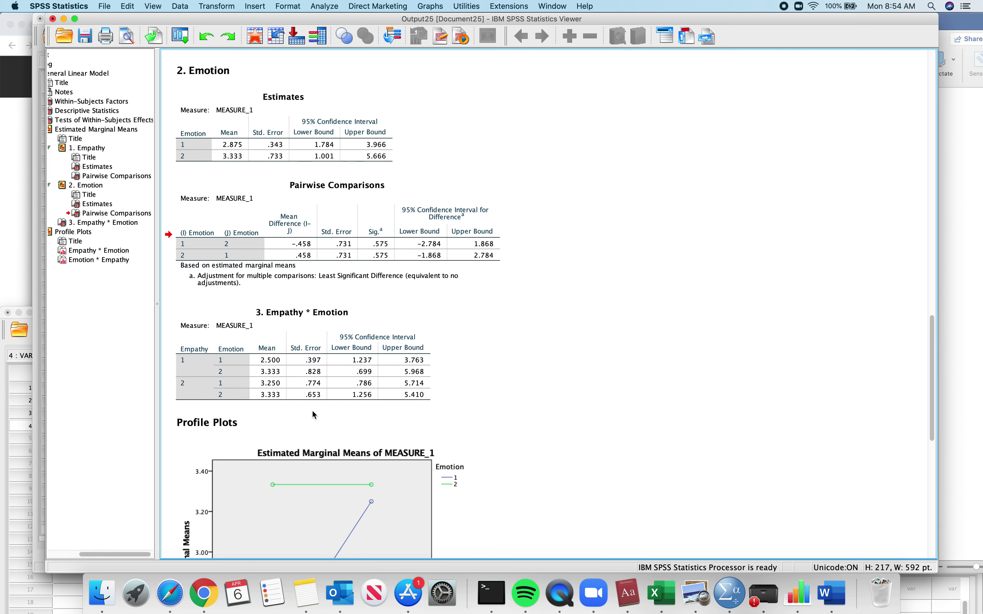
scroll(313, 410, "down", 2)
left_click(262, 327)
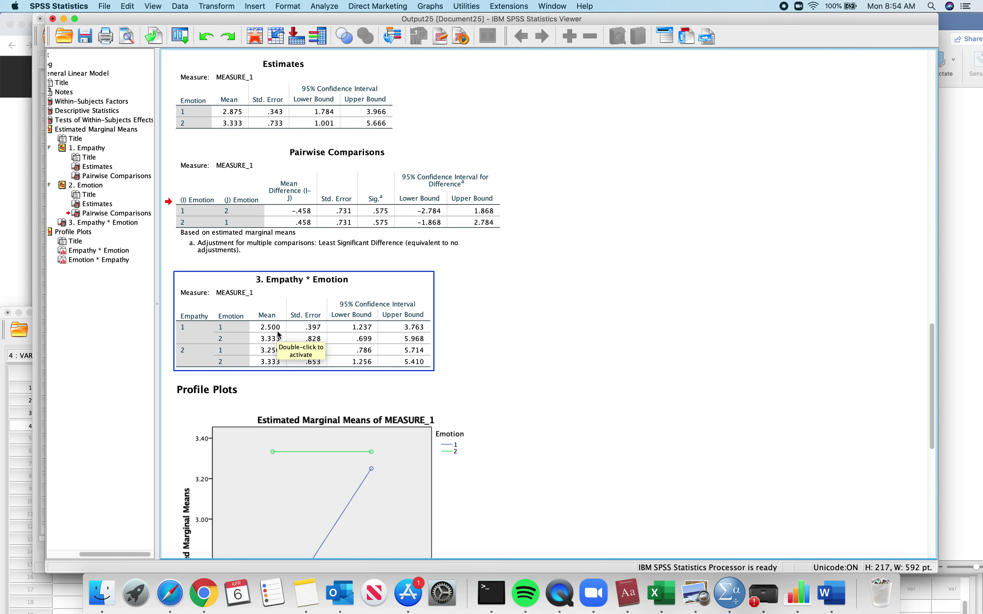
left_click(523, 283)
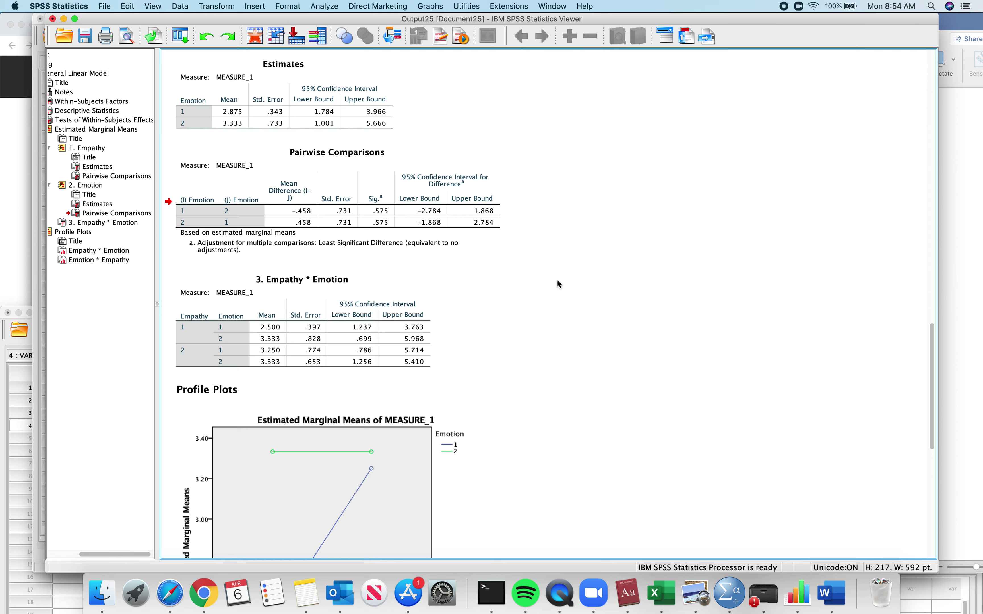
- Examine the two profile plots alongside the Empathy * Emotion means table
left_click(326, 423)
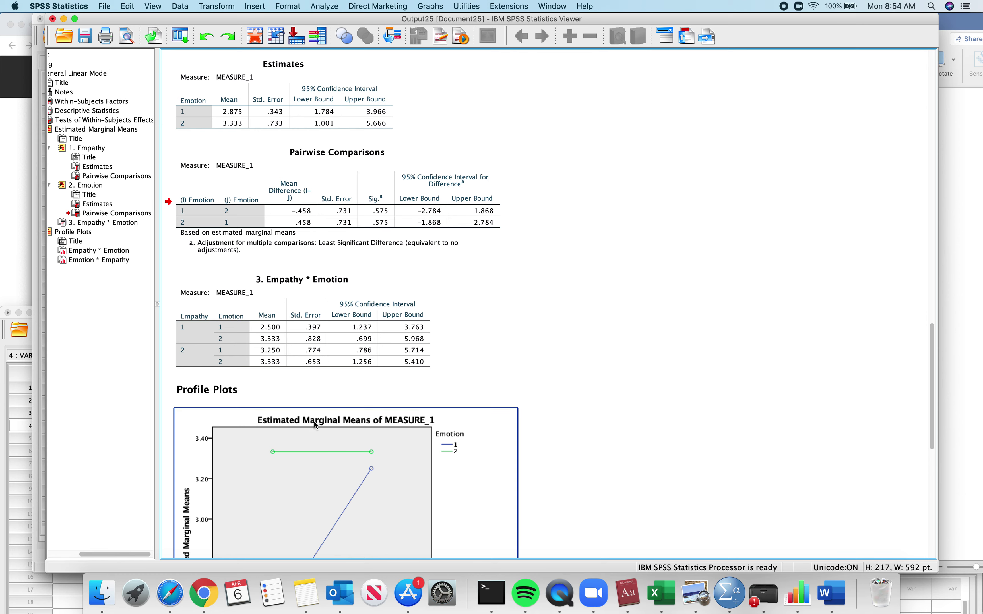
scroll(357, 459, "down", 2)
scroll(358, 460, "down", 1)
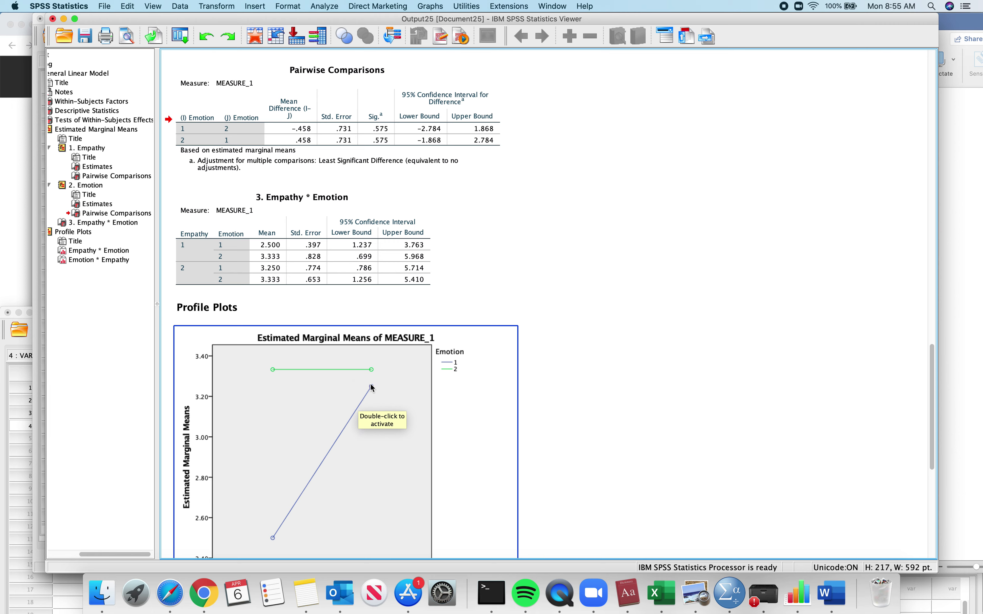
scroll(353, 504, "down", 1)
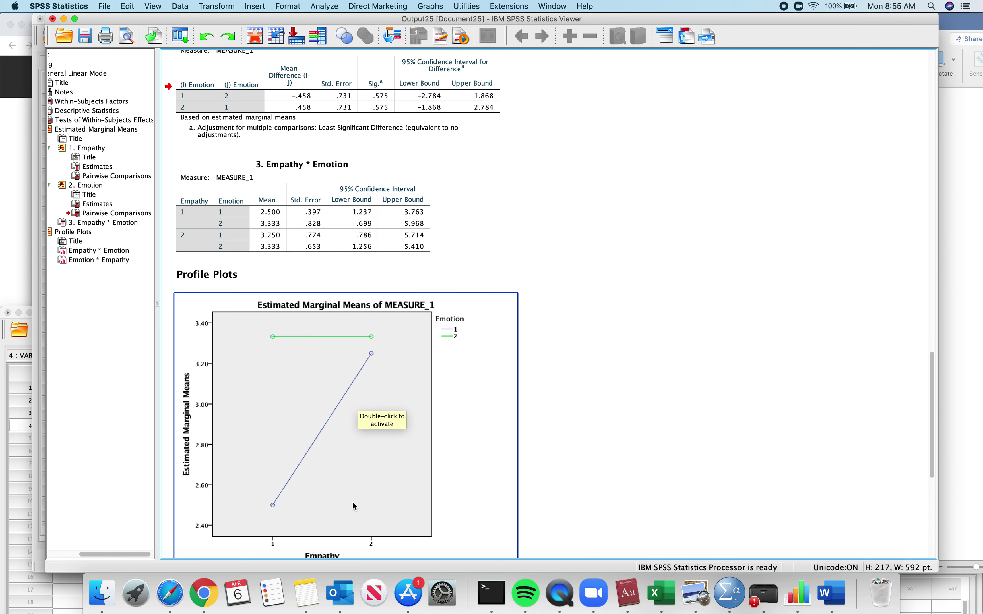
scroll(357, 488, "down", 7)
scroll(369, 454, "up", 6)
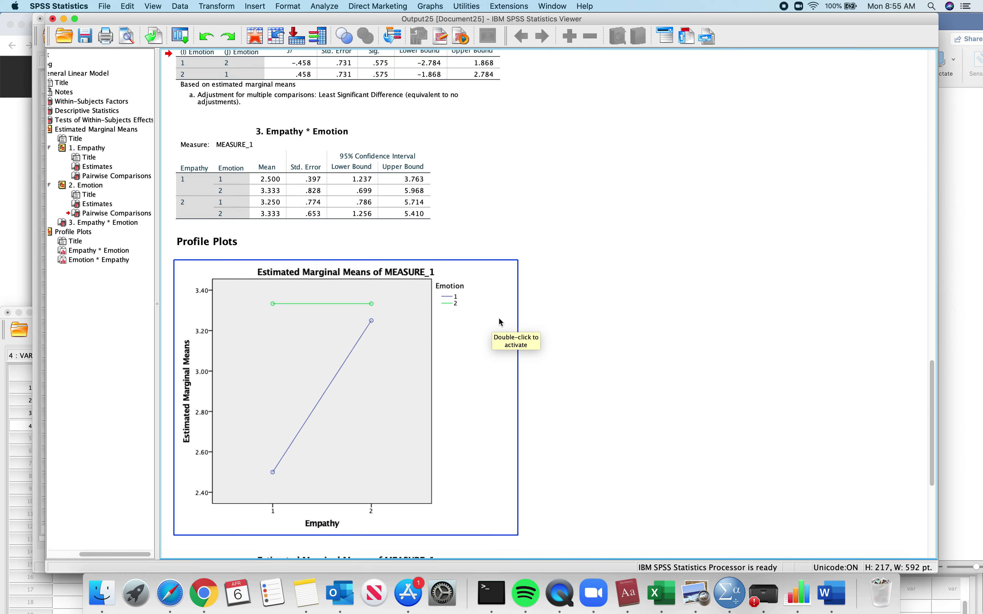
scroll(501, 322, "up", 7)
scroll(500, 323, "down", 4)
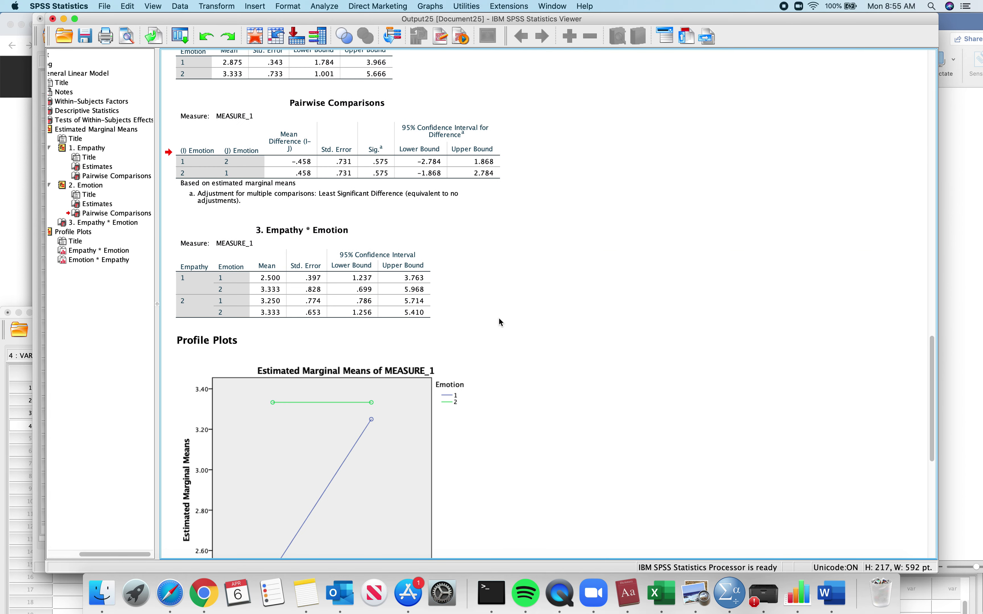
scroll(500, 323, "down", 4)
scroll(517, 241, "up", 4)
scroll(508, 277, "down", 9)
left_click(508, 277)
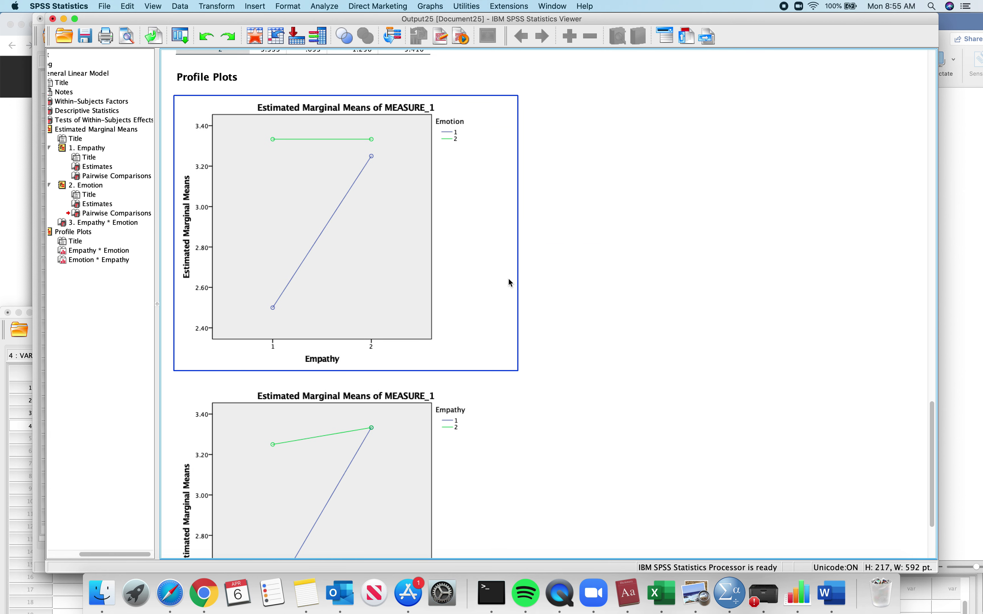
scroll(509, 279, "up", 2)
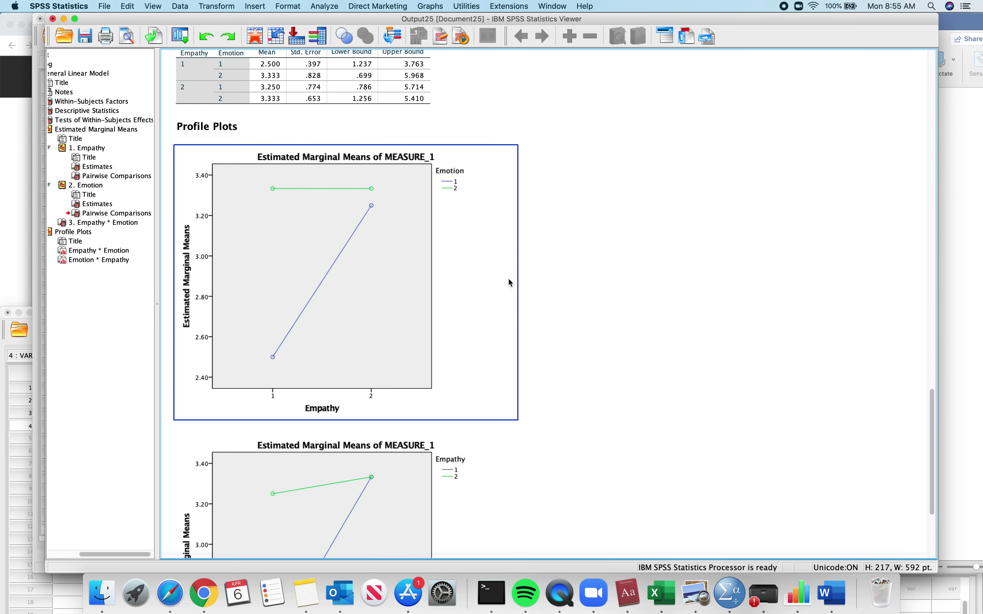
scroll(511, 283, "down", 1)
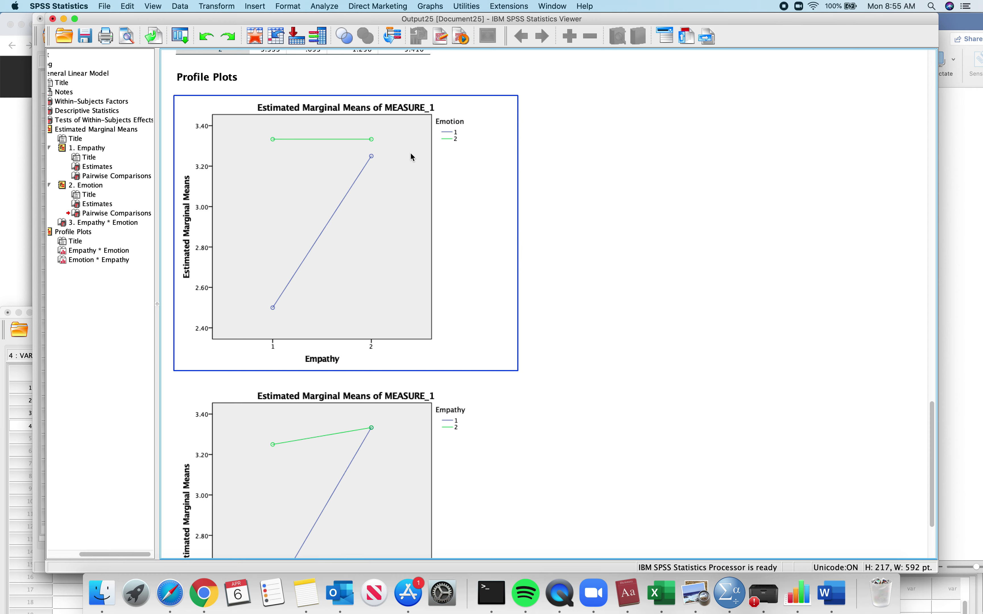
left_click(260, 428)
left_click(241, 274)
left_click(221, 482)
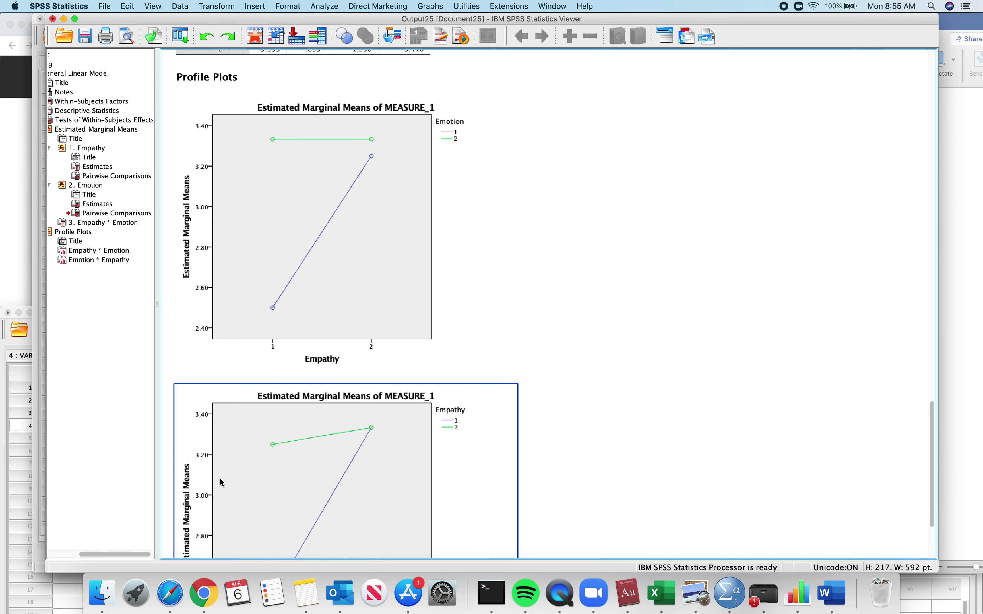
left_click(492, 252)
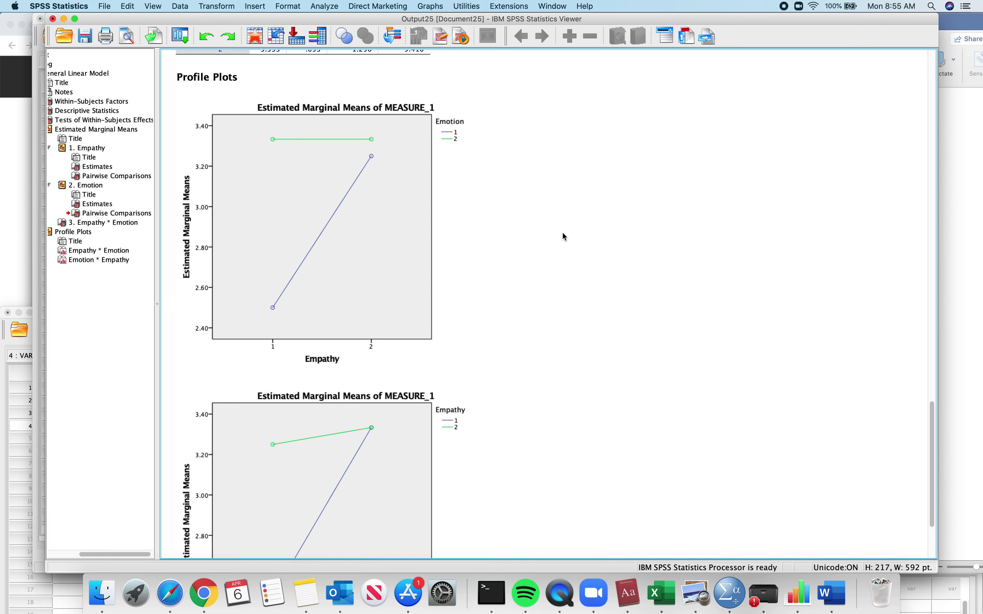
- Review the trimmed output from the GLM syntax down to the profile plots
scroll(564, 236, "up", 15)
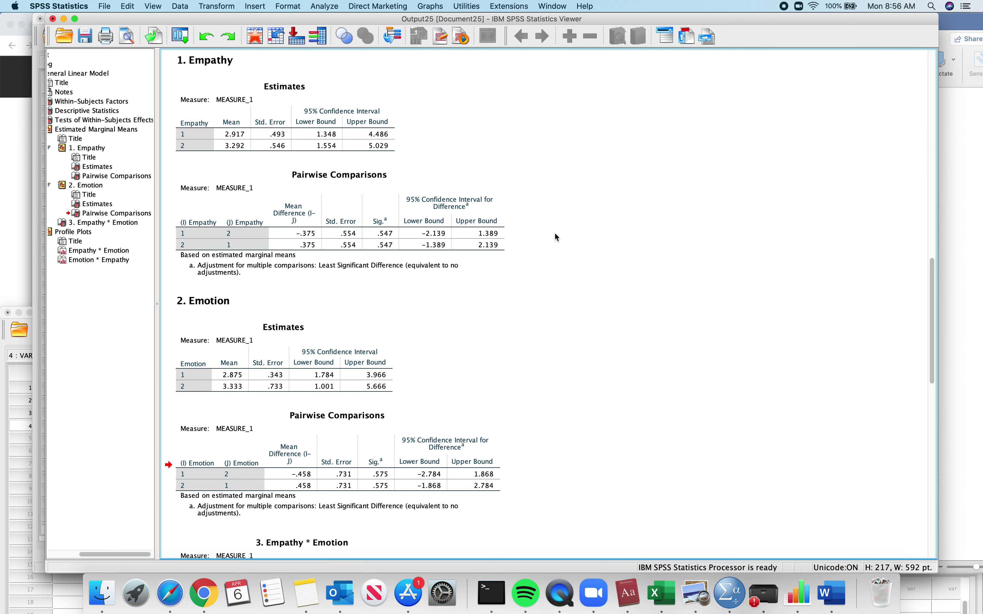
scroll(555, 233, "up", 15)
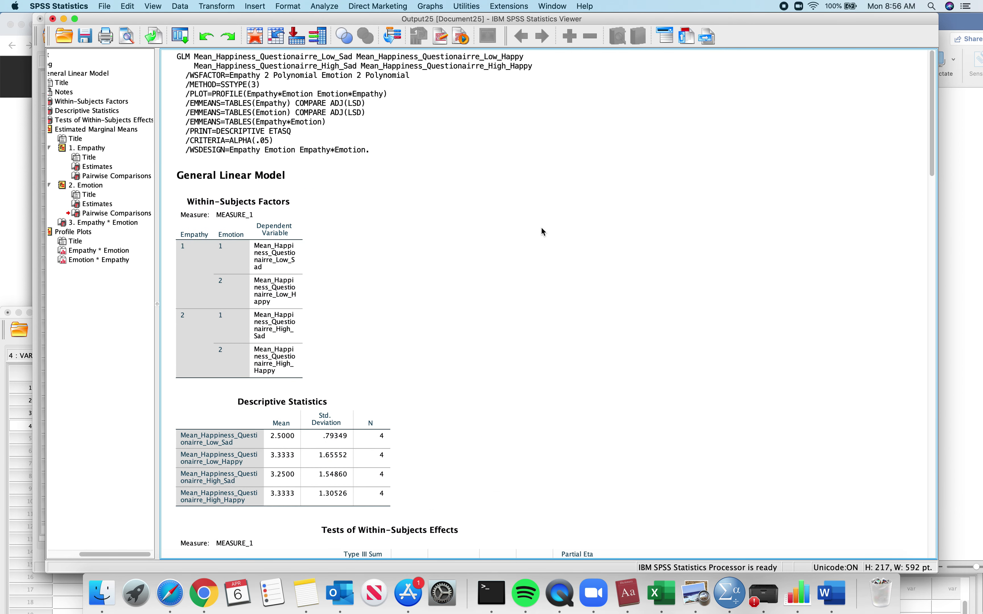
scroll(542, 236, "down", 20)
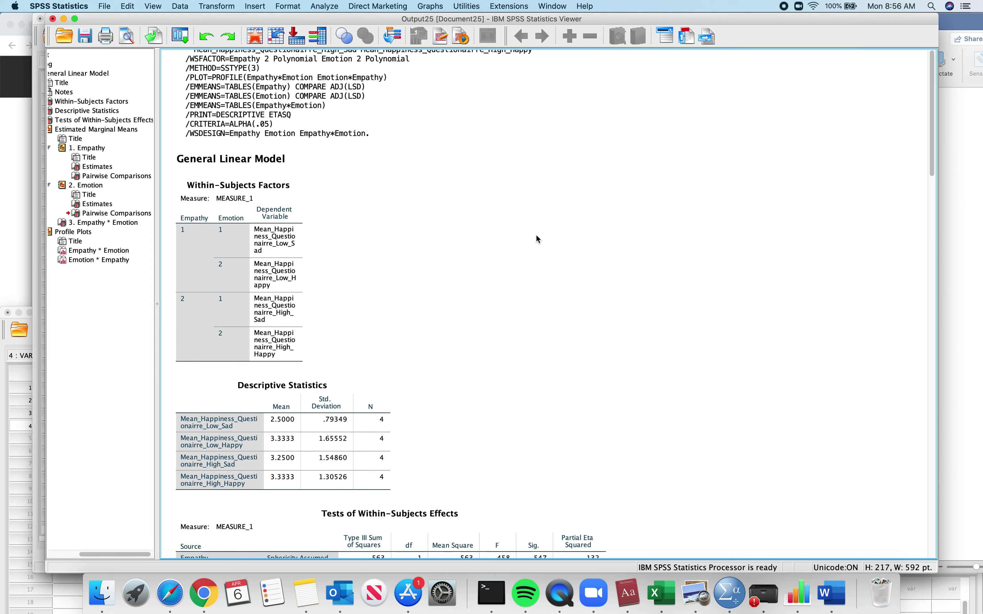
left_click(496, 204)
scroll(496, 204, "up", 5)
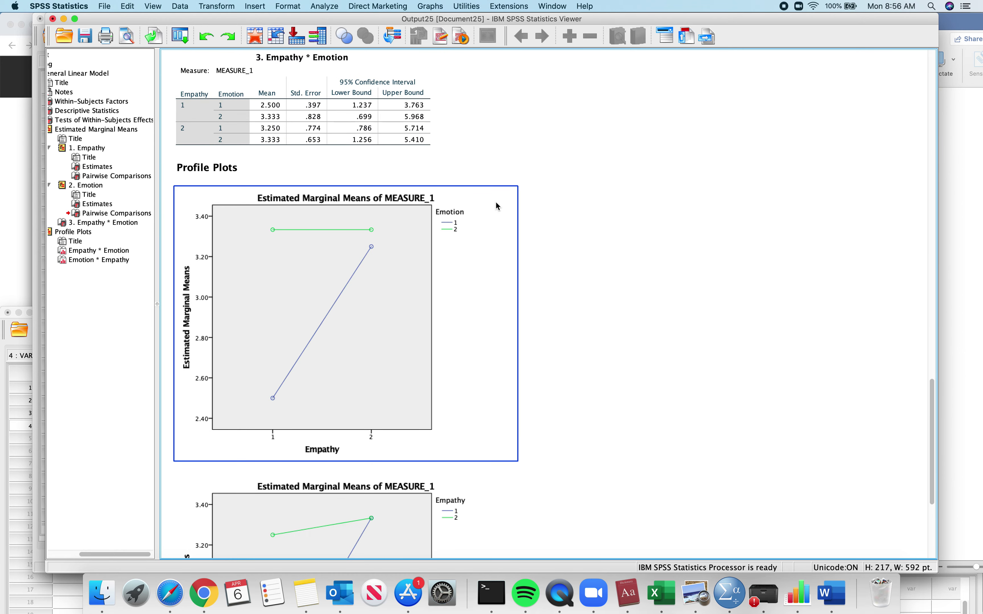
- Examine the interaction pattern in the profile plot with Empathy on the horizontal axis and separate lines for Emotion
scroll(376, 300, "down", 2)
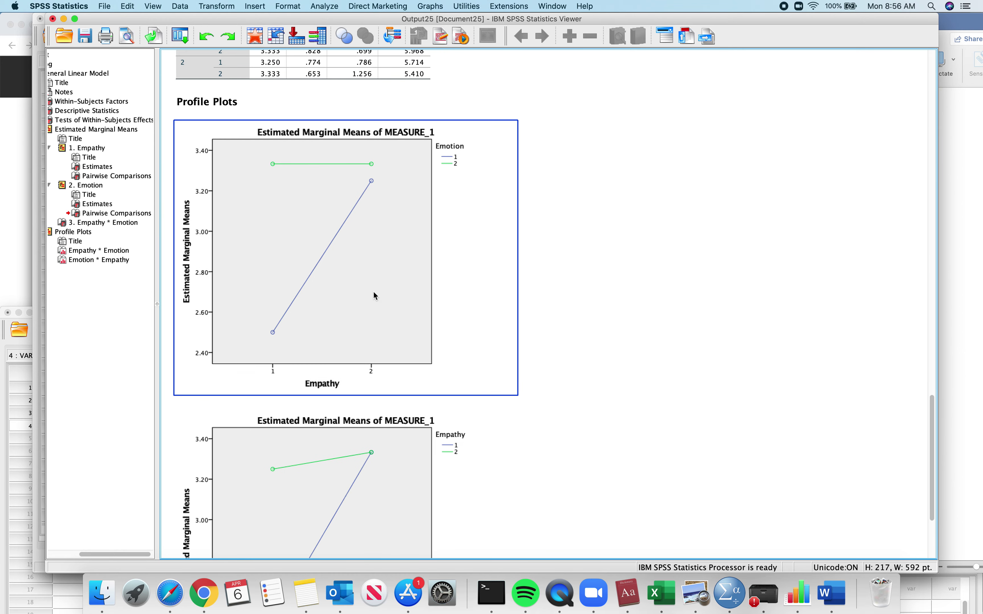
scroll(373, 291, "down", 3)
left_click(373, 291)
scroll(374, 295, "up", 1)
scroll(376, 296, "up", 1)
left_click(375, 296)
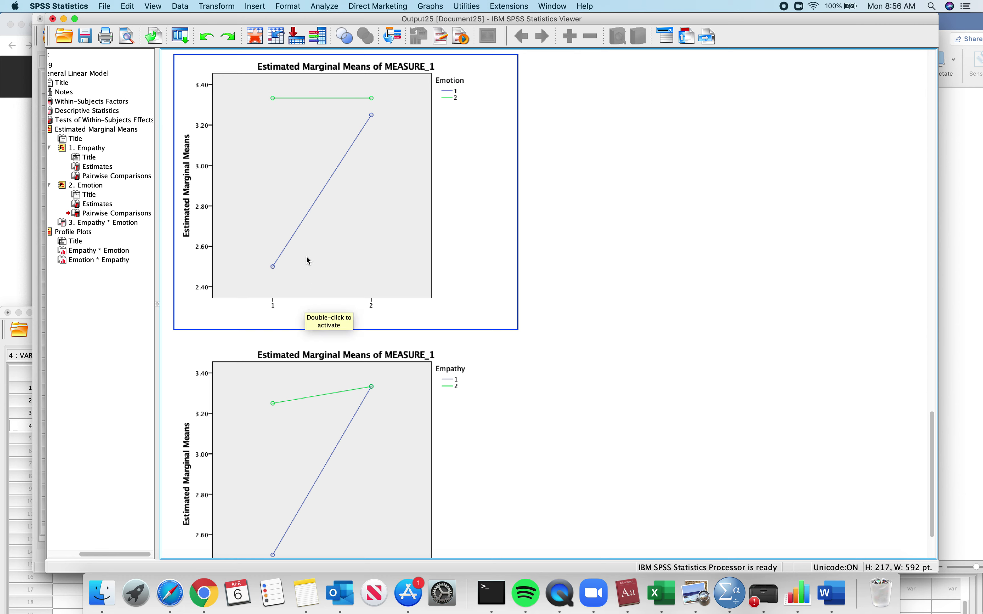
scroll(320, 238, "down", 2)
scroll(320, 237, "up", 3)
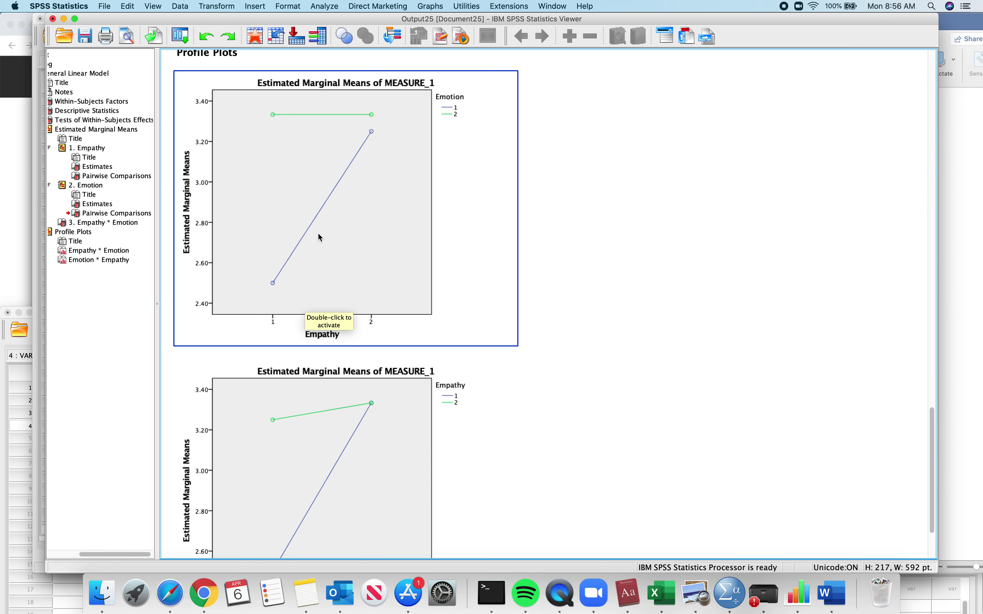
scroll(360, 196, "down", 1)
scroll(360, 198, "up", 1)
scroll(359, 196, "down", 1)
scroll(360, 196, "up", 1)
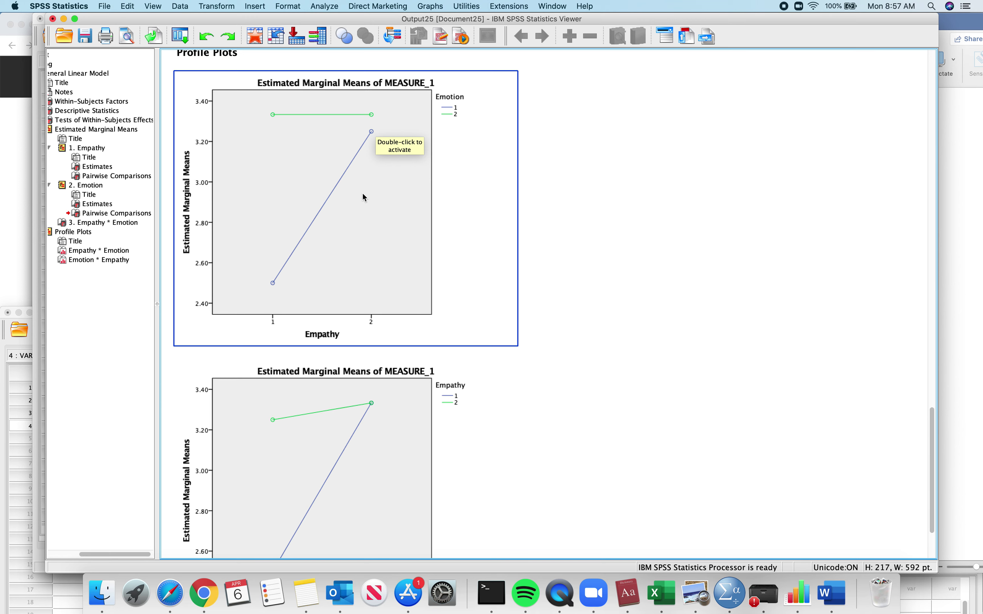
- Compare the profile plot that has Emotion on the horizontal axis and separate lines for Empathy with the other plot
scroll(364, 197, "down", 3)
scroll(365, 197, "down", 2)
scroll(364, 197, "up", 8)
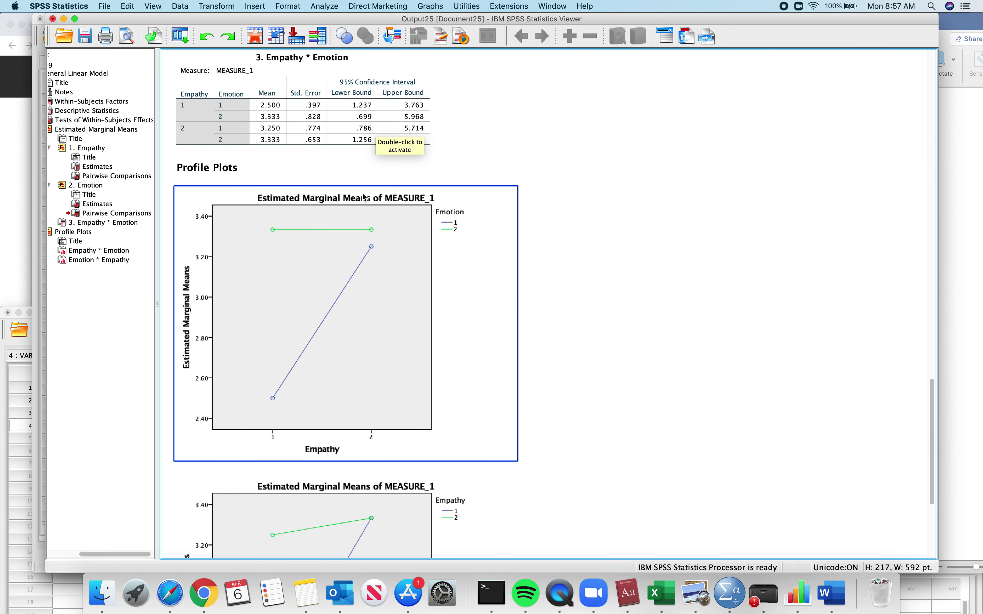
scroll(362, 195, "down", 5)
scroll(368, 285, "down", 2)
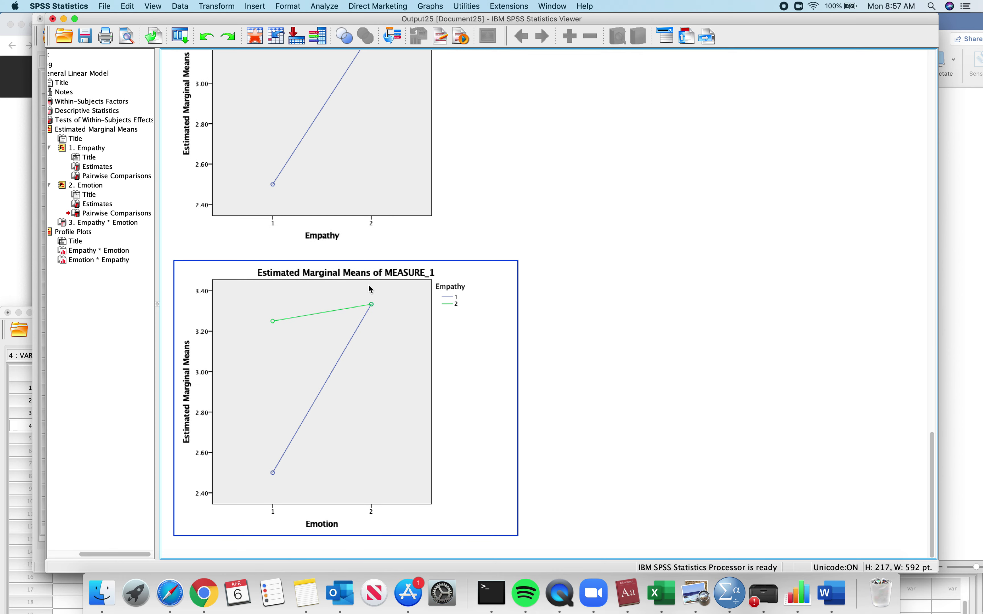
scroll(426, 205, "up", 3)
scroll(429, 203, "down", 3)
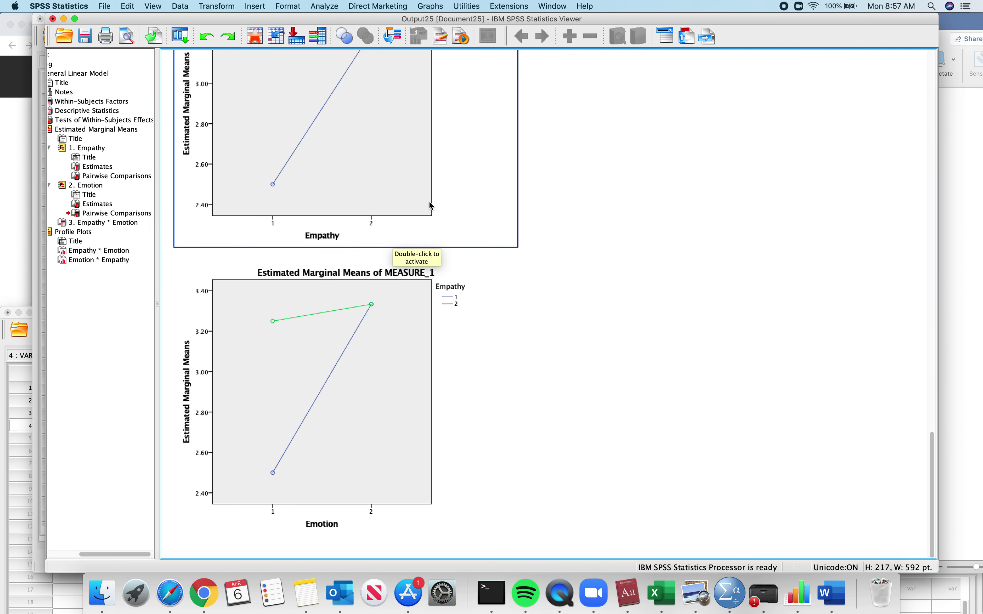
left_click(390, 332)
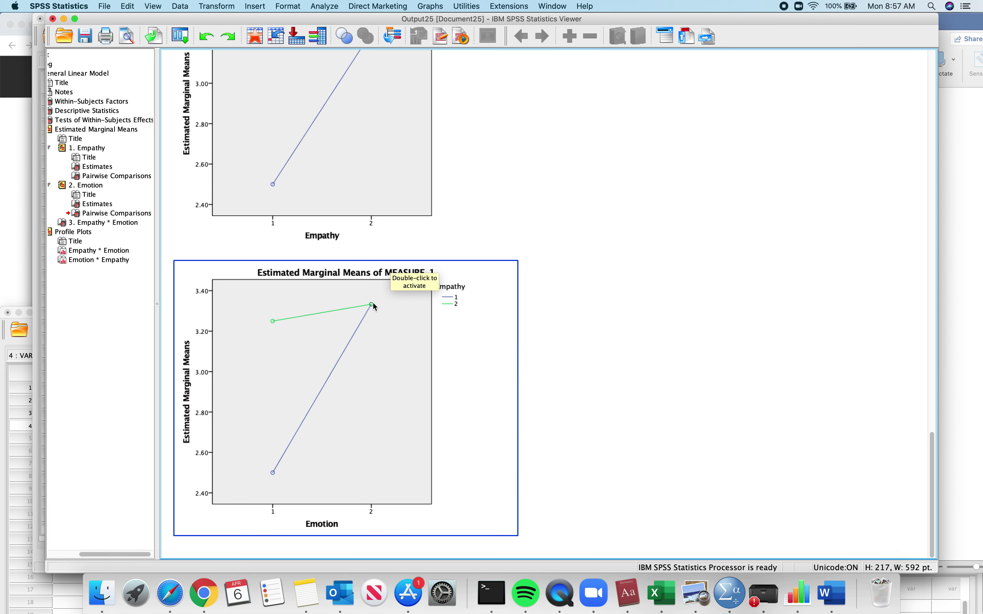
scroll(360, 357, "up", 3)
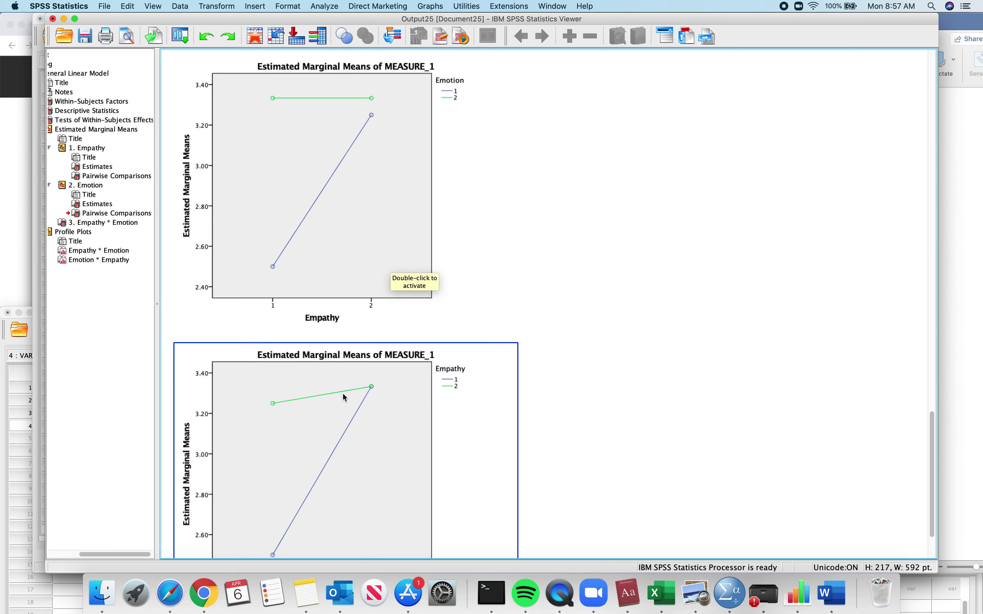
scroll(344, 398, "down", 2)
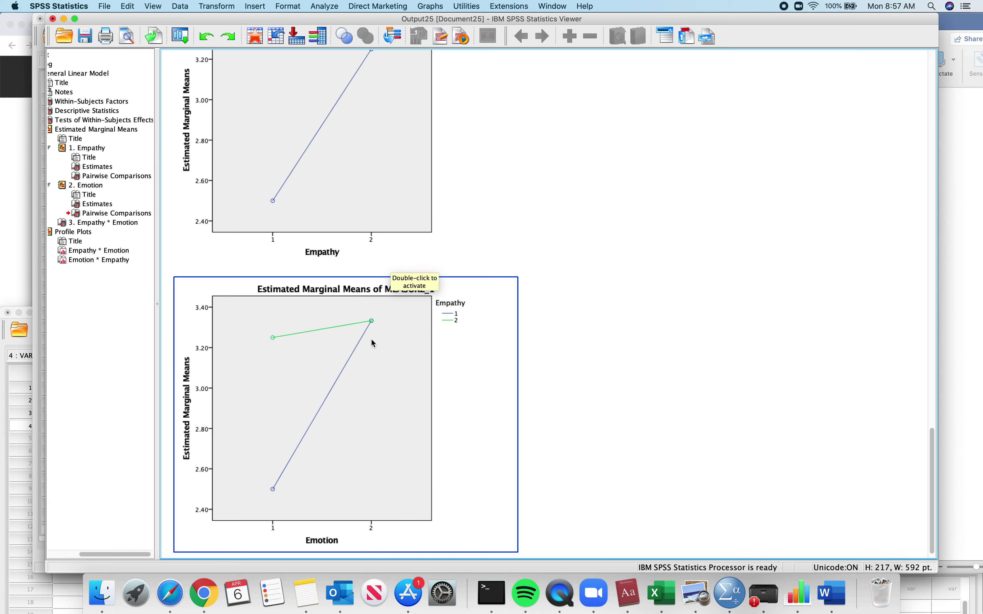
- Compare the Empathy-axis profile plot with the Emotion-axis profile plot to examine how the two present the same interaction
scroll(374, 345, "down", 1)
scroll(374, 325, "up", 10)
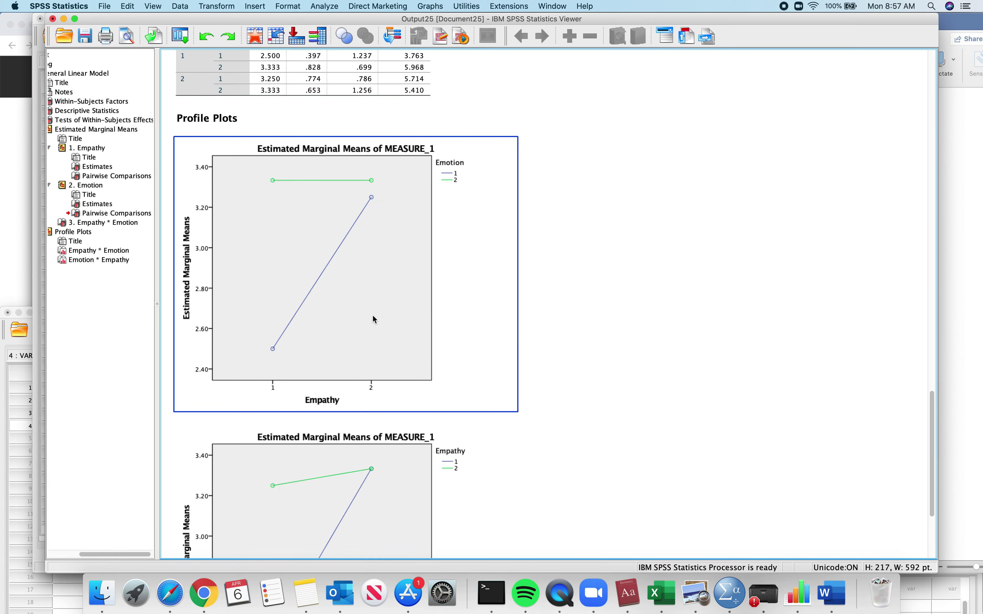
scroll(325, 264, "down", 10)
left_click(345, 360)
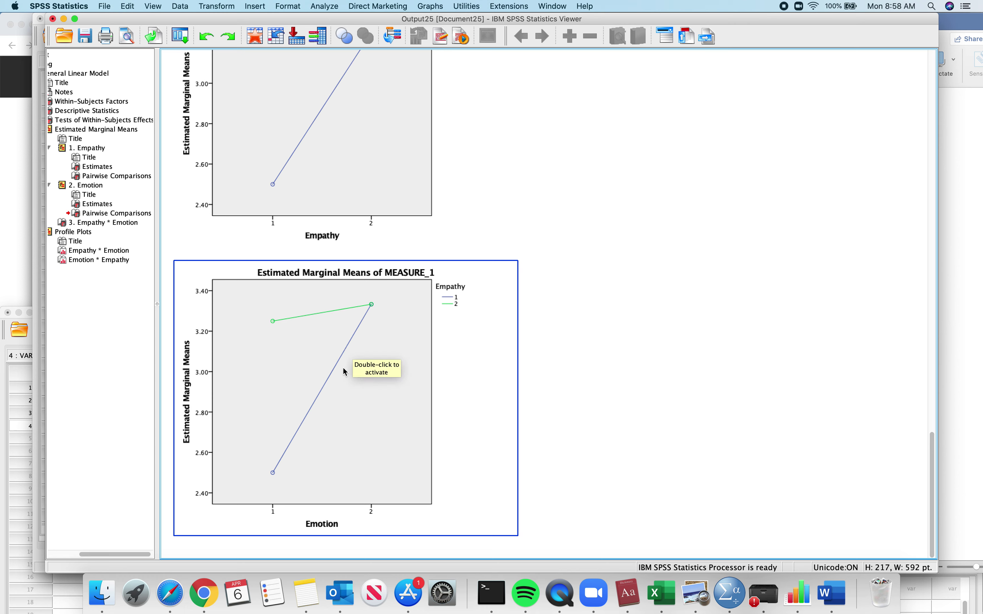
scroll(346, 360, "up", 7)
scroll(346, 360, "down", 4)
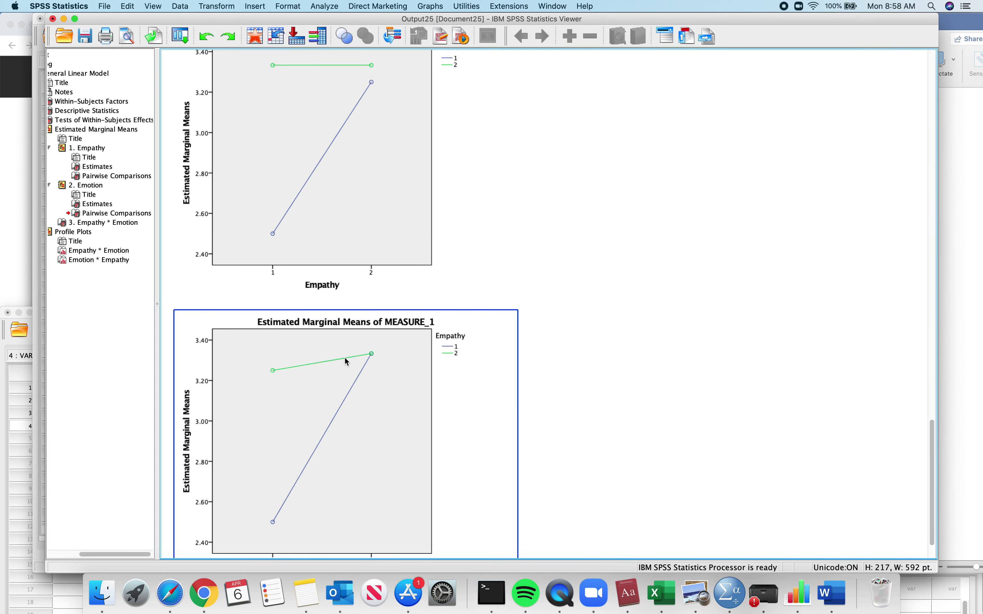
scroll(364, 385, "down", 3)
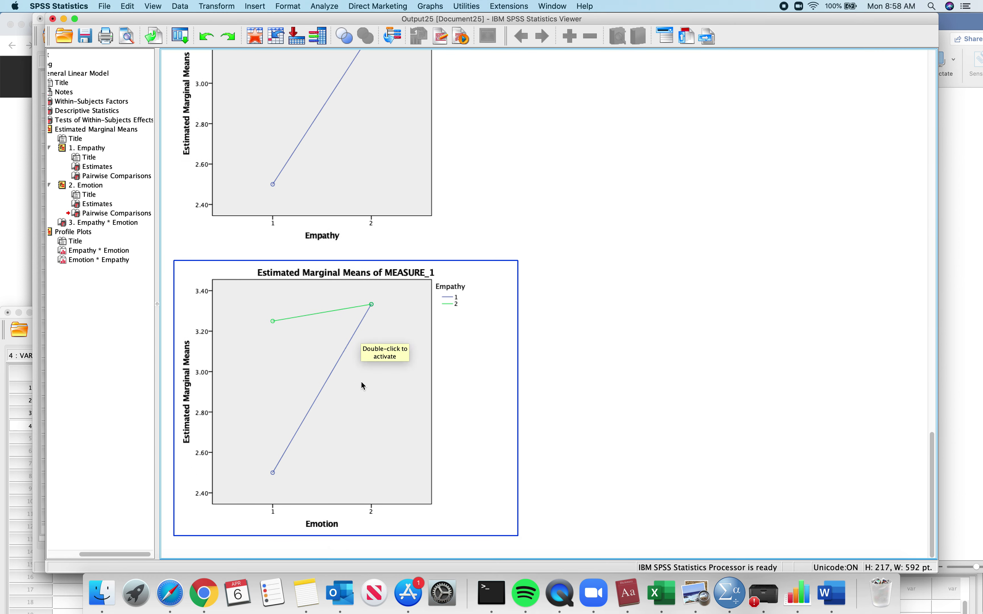
scroll(364, 386, "up", 3)
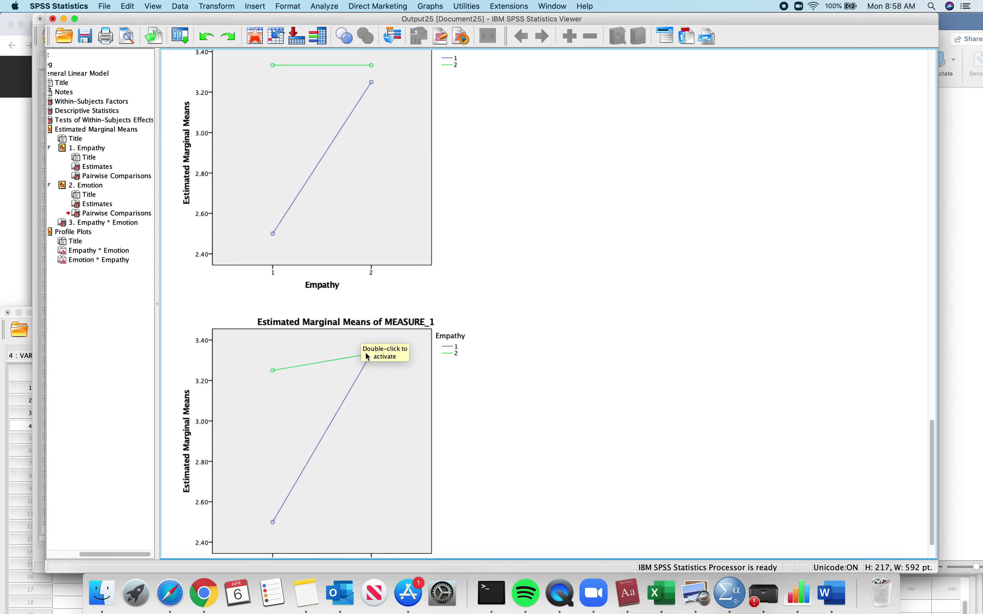
left_click(374, 321)
- Close the General Linear Model output document without saving its contents
scroll(374, 321, "up", 20)
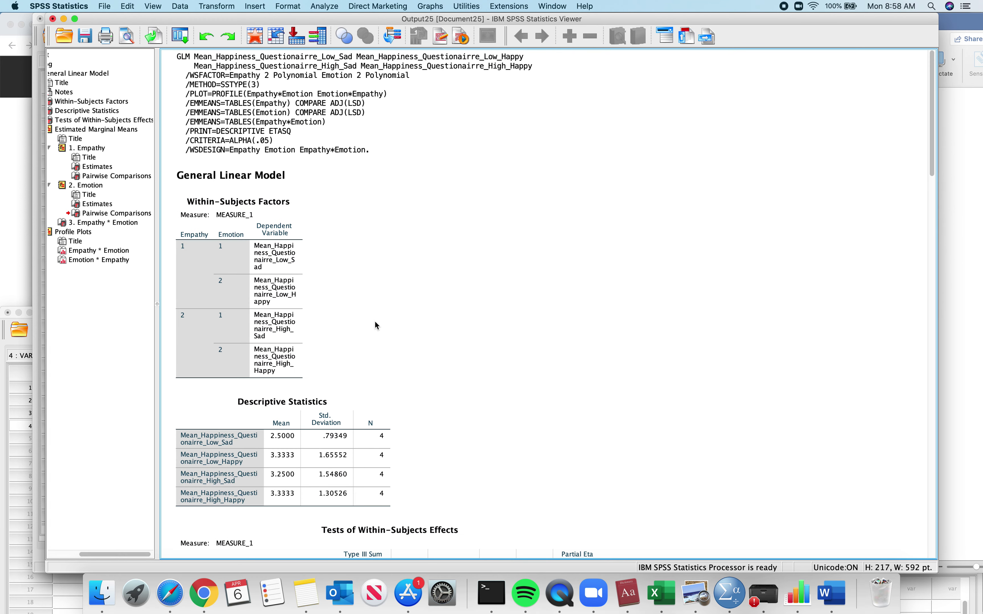
left_click(277, 176)
left_click(115, 82)
left_click(54, 19)
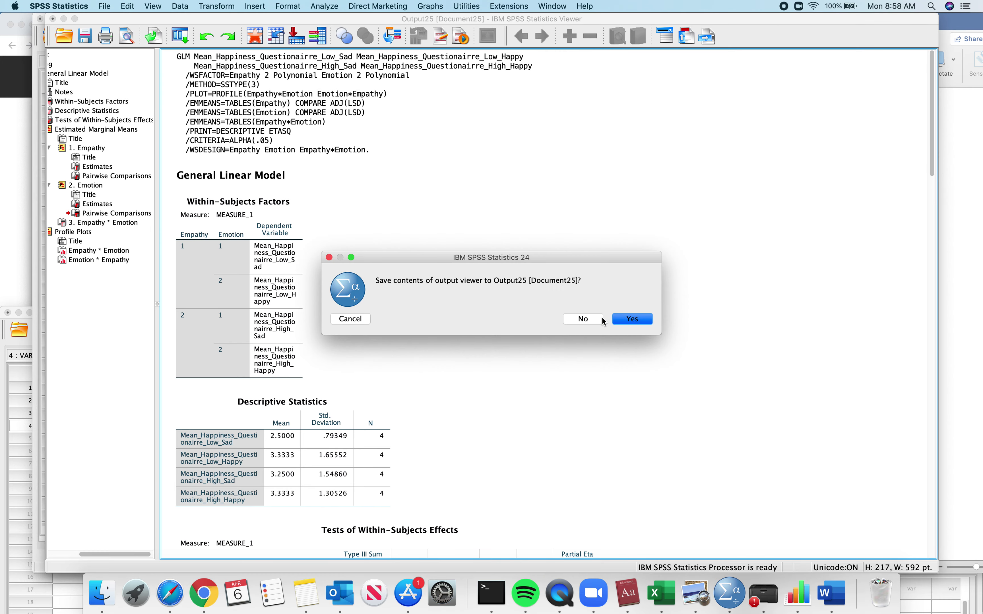
left_click(584, 320)
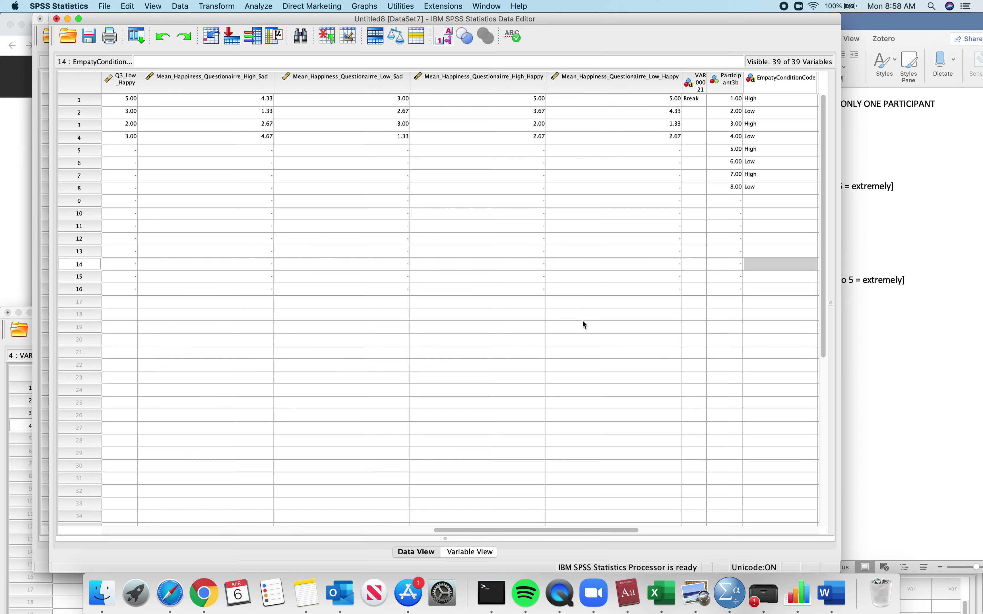
- Open the variable definitions at Q2_Happy and try to shorten that variable's name to Q2_H
scroll(569, 219, "right", 5)
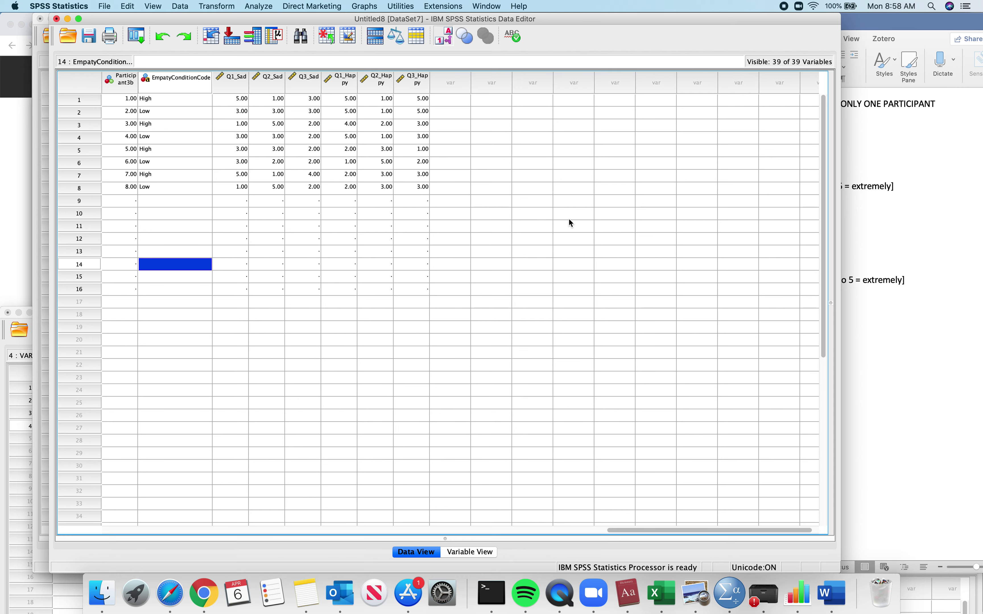
double_click(381, 80)
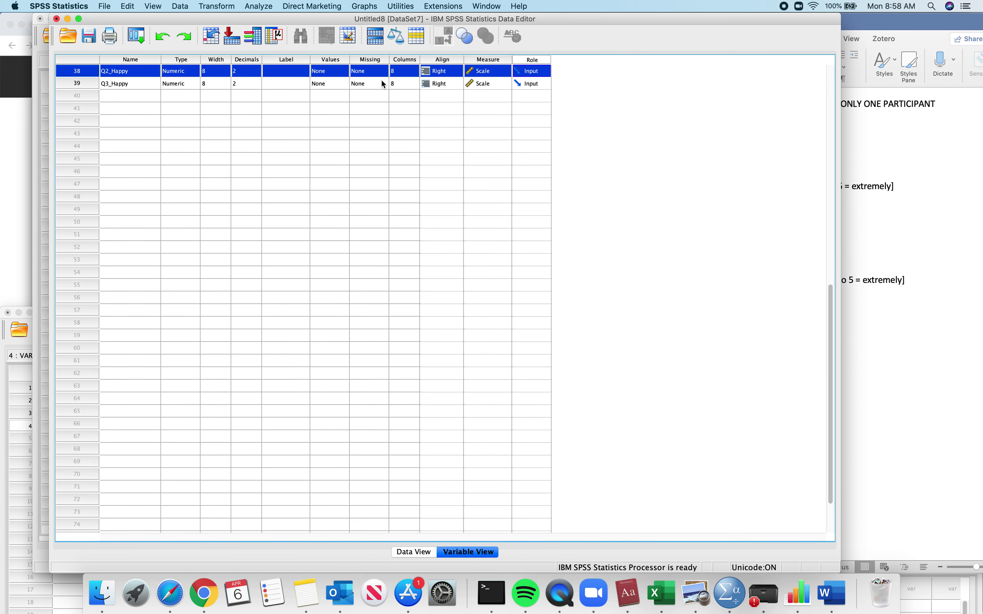
left_click(132, 69)
key("BackSpace")
key("BackSpace")
key("BackSpace")
scroll(121, 110, "up", 2)
key("BackSpace")
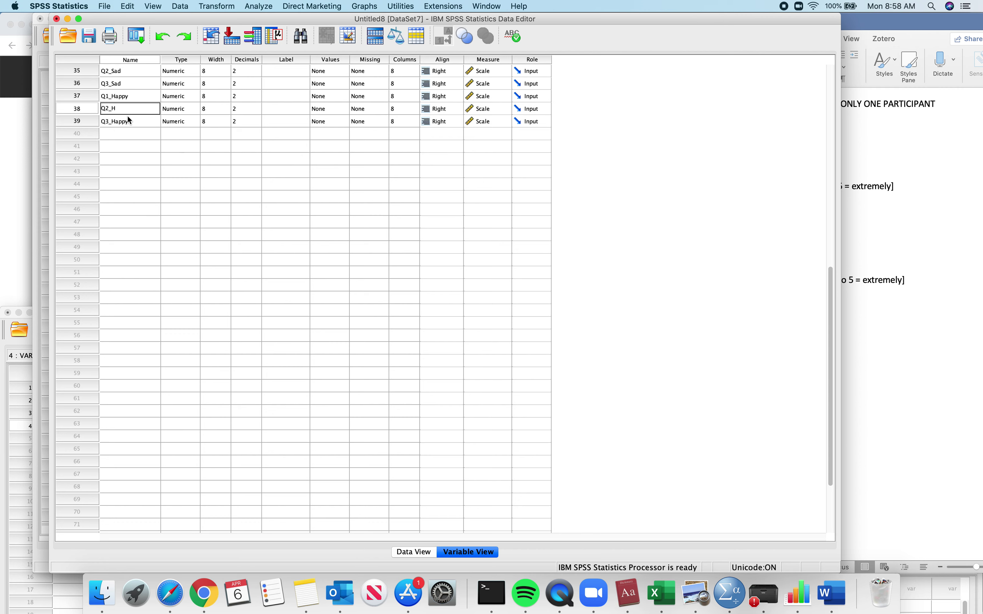
scroll(128, 119, "down", 2)
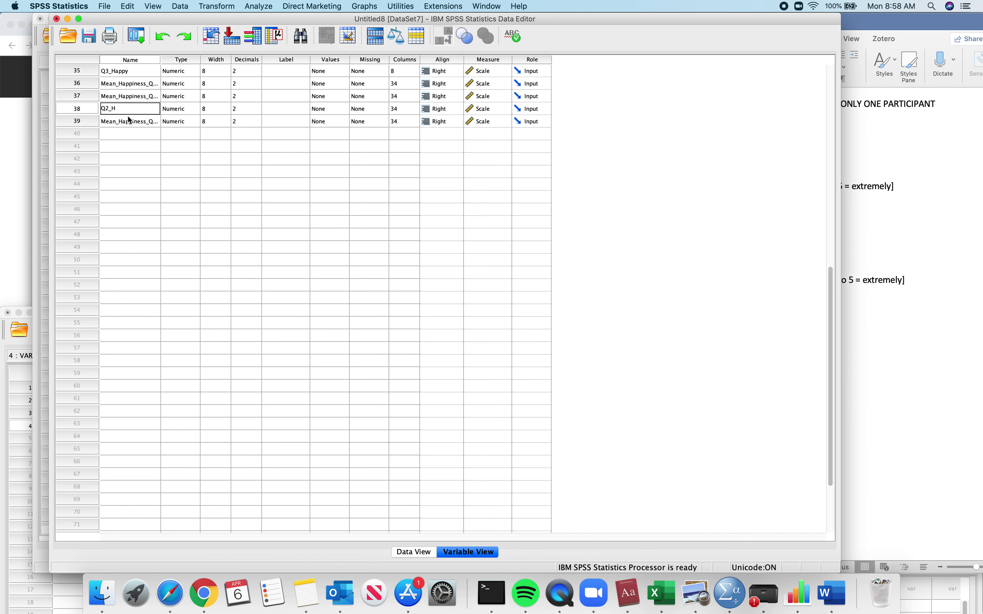
left_click(131, 146)
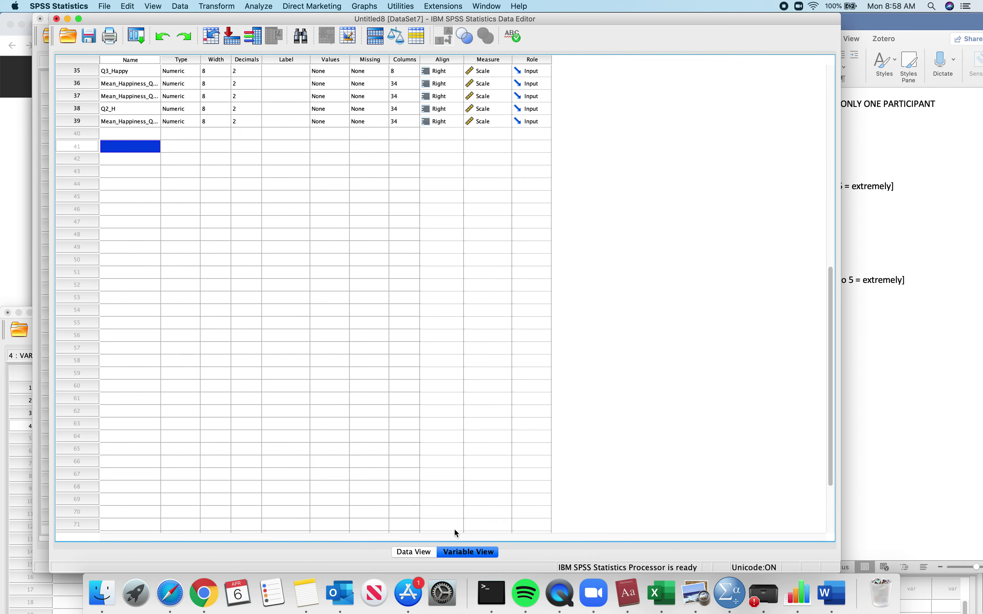
- In the data view, move the four mean happiness score columns from the end of the dataset to between Q3_Low_Happy and VAR00021
left_click(415, 555)
scroll(400, 239, "left", 10)
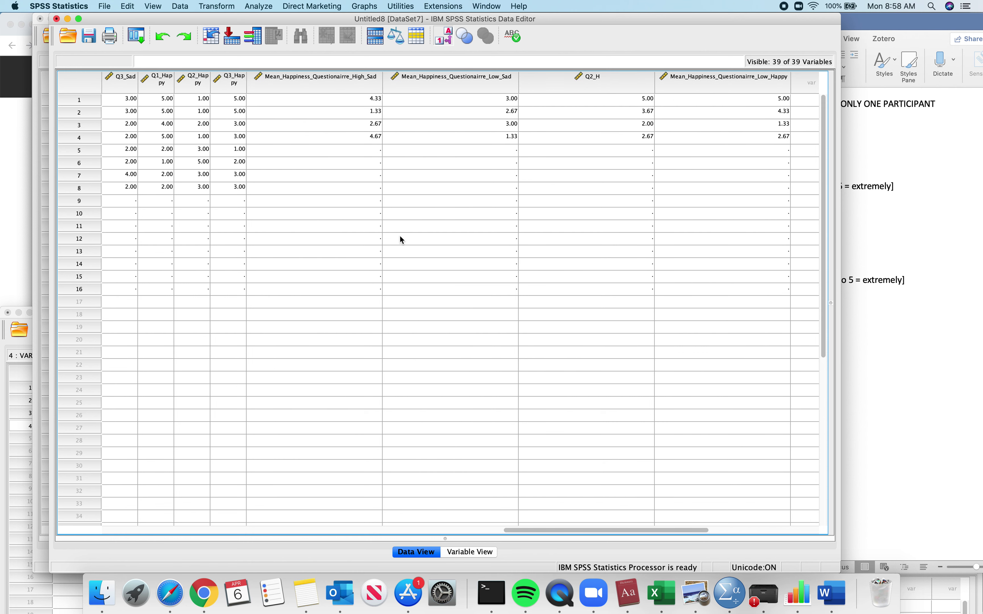
scroll(400, 230, "left", 2)
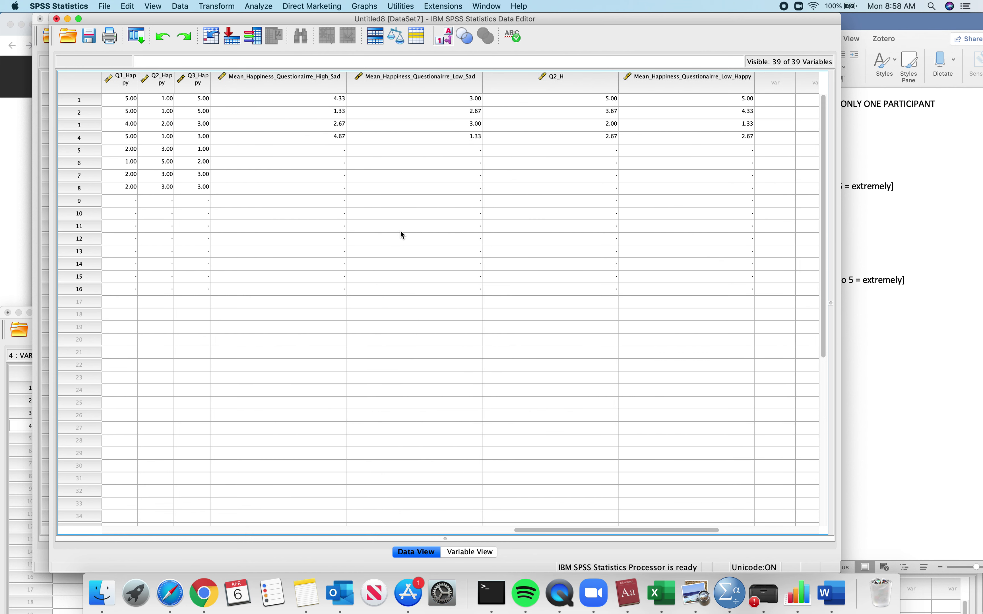
scroll(400, 231, "right", 3)
scroll(401, 231, "left", 3)
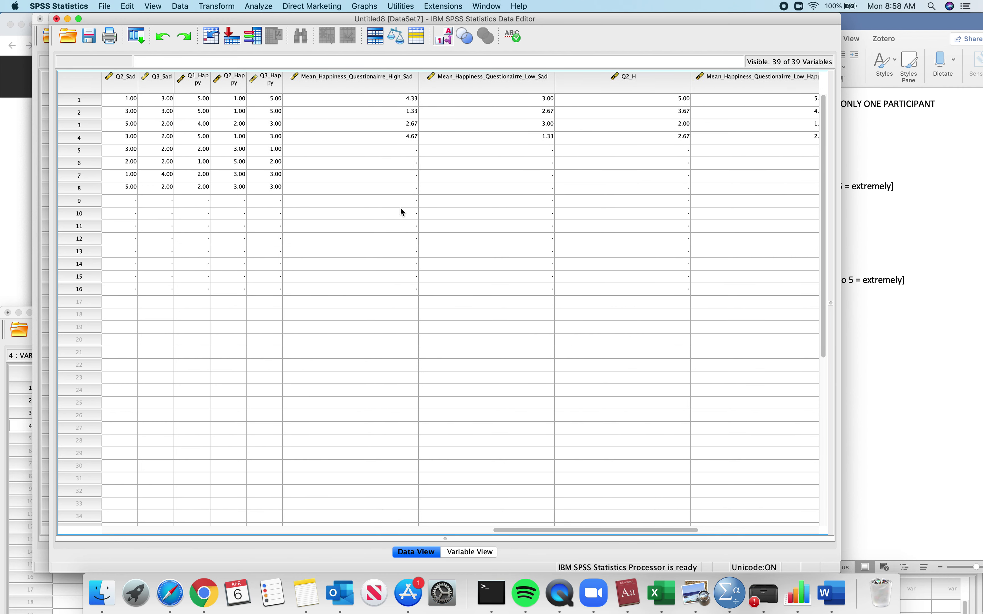
left_click(366, 89)
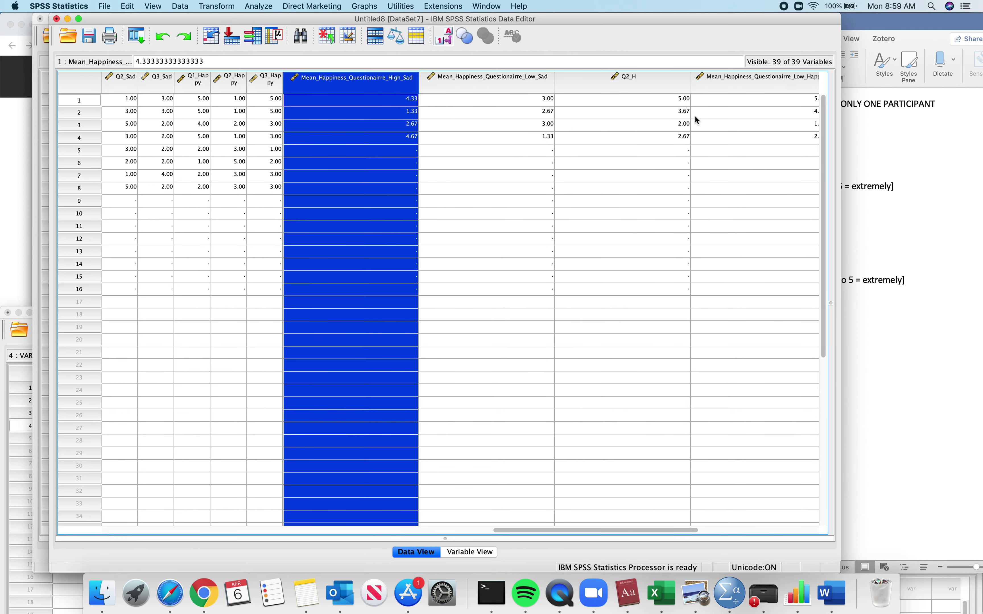
scroll(694, 115, "right", 1)
left_click(695, 87, "shift")
left_click_drag(689, 83, 265, 86)
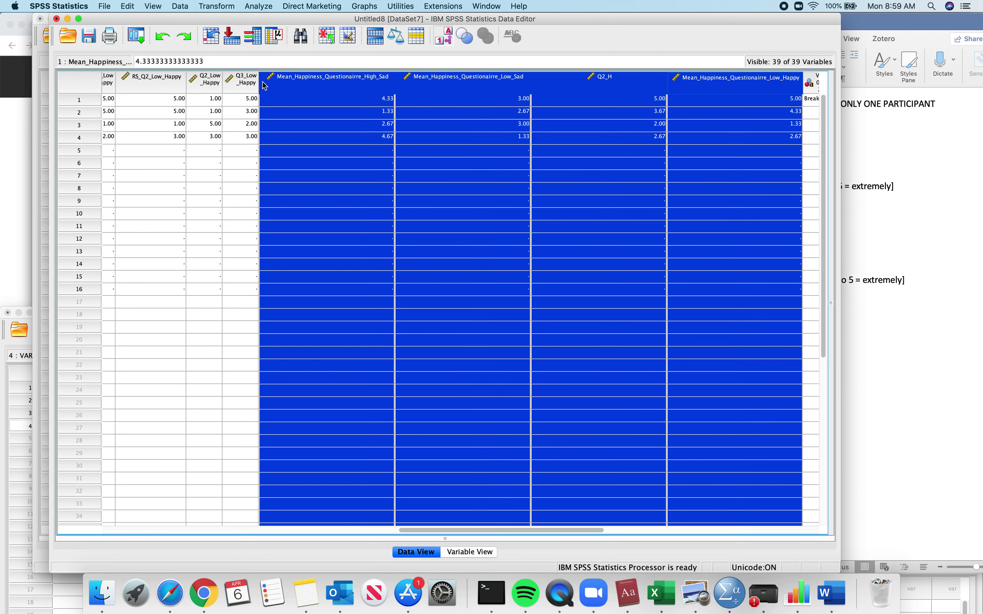
scroll(649, 137, "right", 5)
scroll(647, 132, "left", 5)
scroll(620, 122, "right", 5)
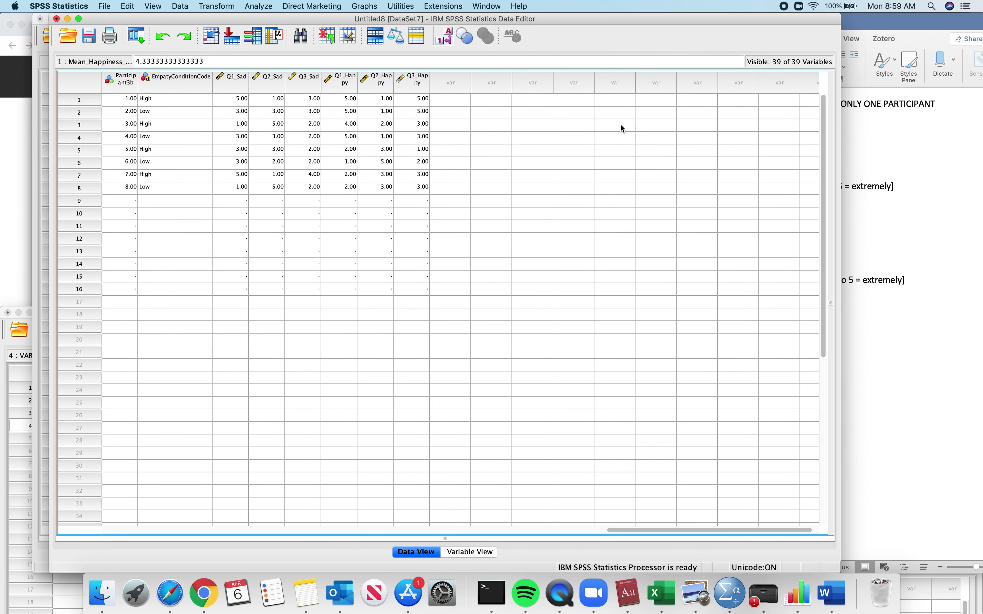
- Examine the questionnaire item columns one by one, from Q1_Sad through Q3_Sad and Q1_Happy through Q3_Happy
left_click(244, 86)
left_click(266, 87)
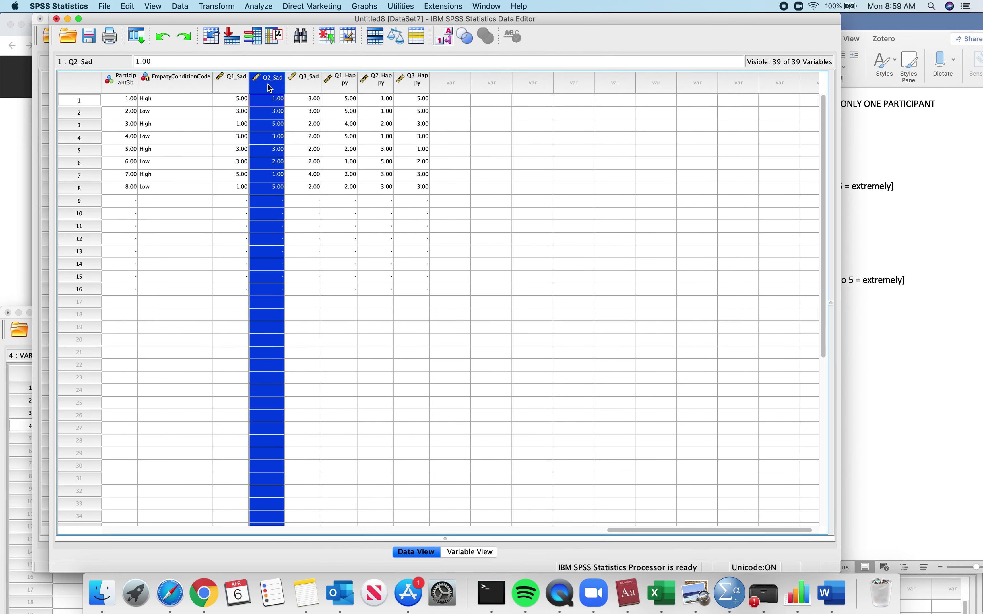
left_click(310, 84)
left_click(345, 88)
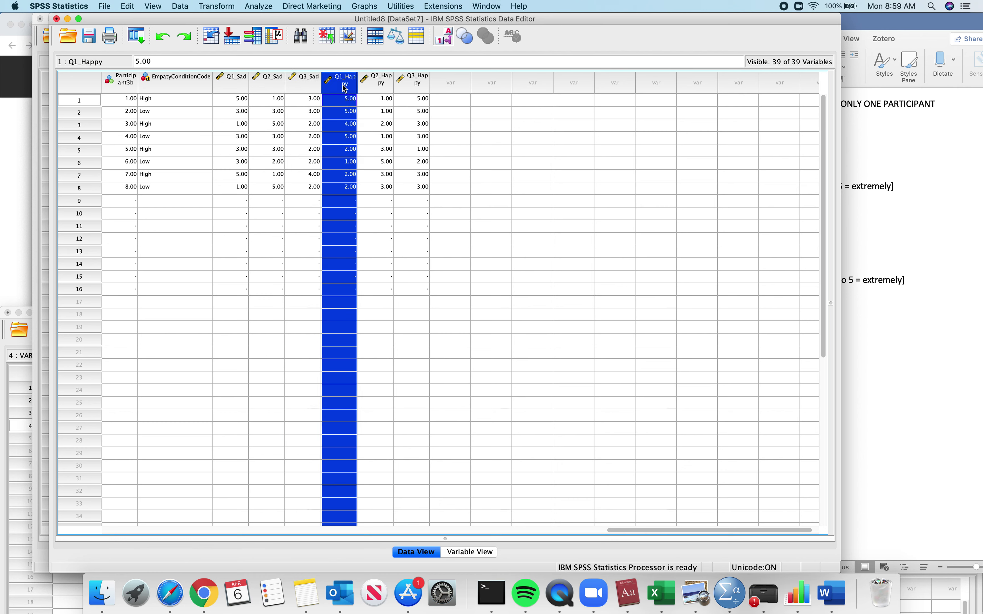
left_click(379, 83)
left_click(419, 82)
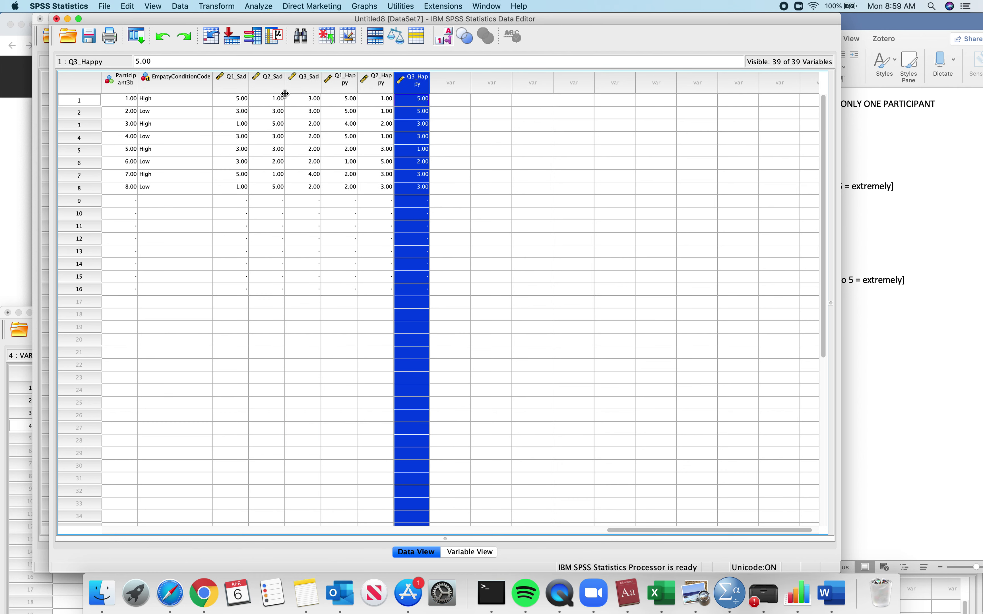
left_click(230, 85)
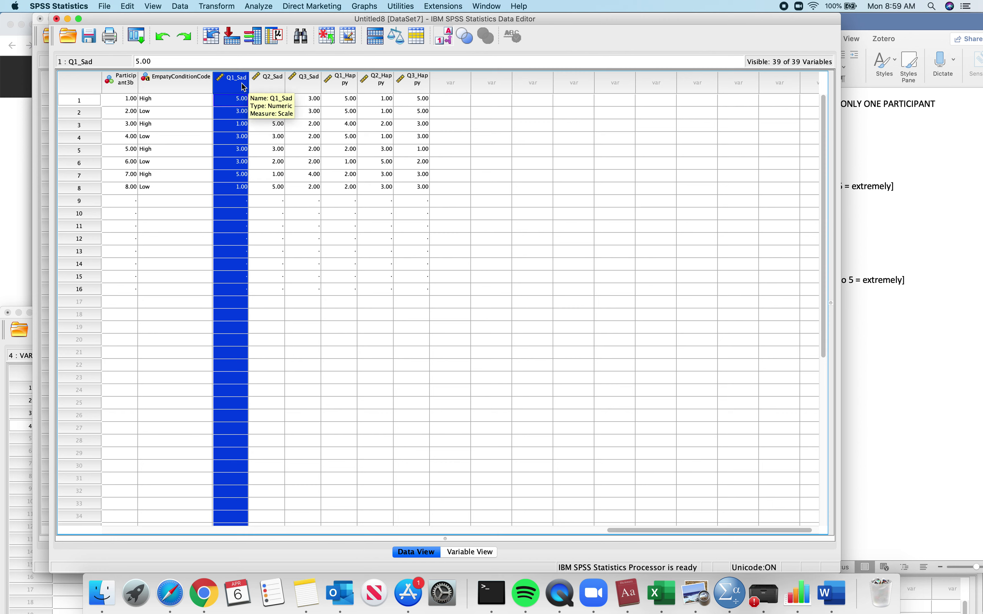
left_click(272, 91)
left_click(307, 91)
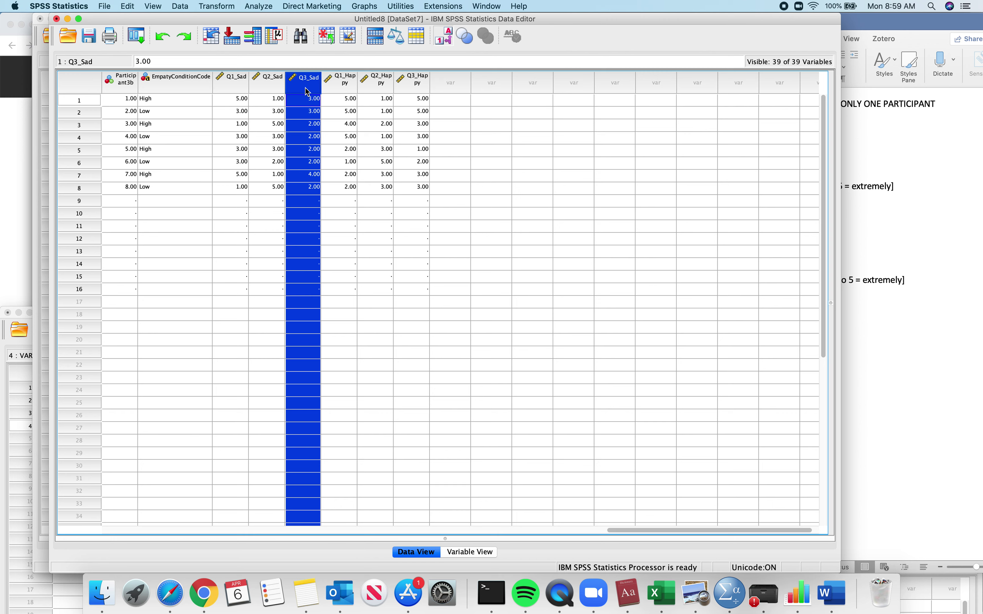
left_click(336, 85)
left_click(386, 89)
left_click(420, 93)
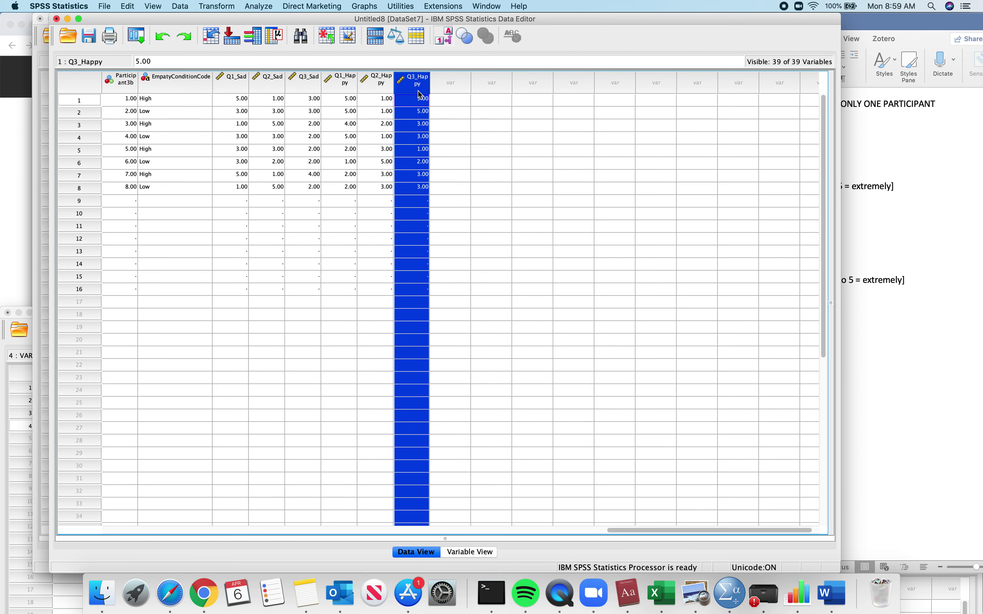
- Start computing a reverse-scored version of Q2_Sad, entering 2_Sad_RS as the target variable name
left_click(268, 87)
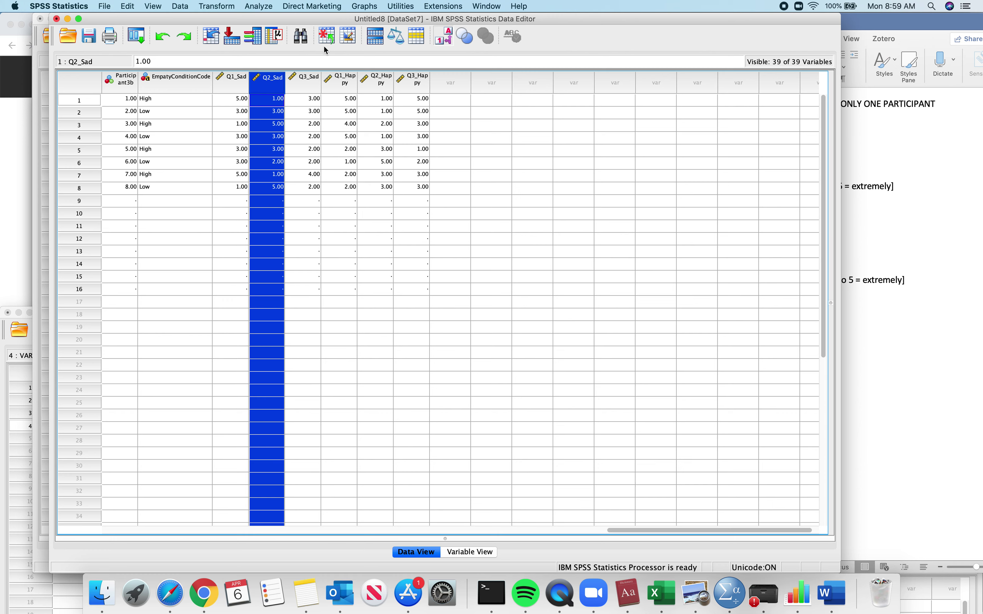
left_click(221, 8)
left_click(222, 20)
key("BackSpace")
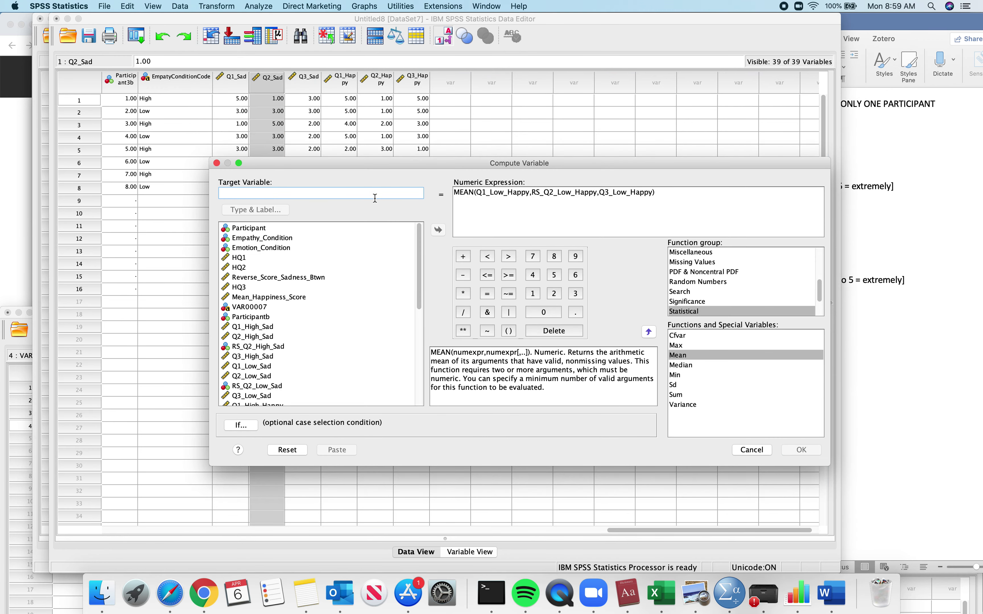
type("Q2")
key("BackSpace")
key("BackSpace")
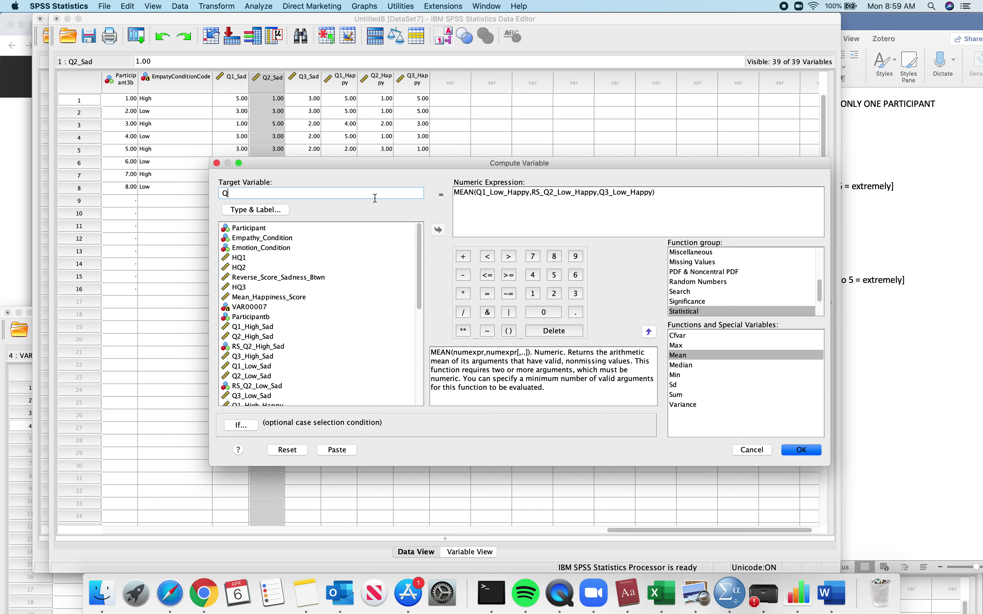
type("2_Sad_RS")
- Replace the MEAN formula in the numeric expression with 6-Q2_Sad and try to run the computation
left_click_drag(688, 198, 473, 184)
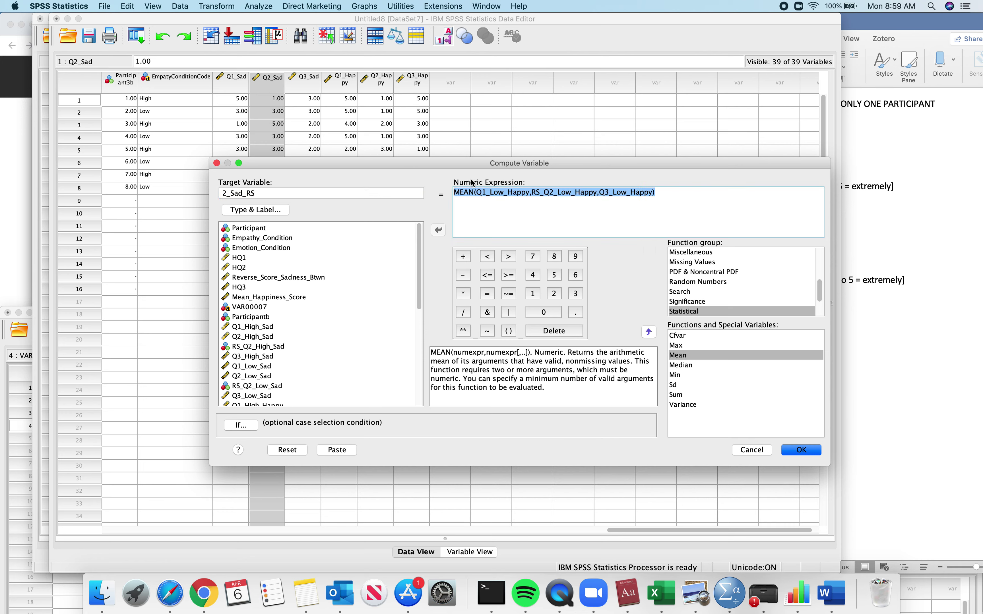
key("BackSpace")
type("6-")
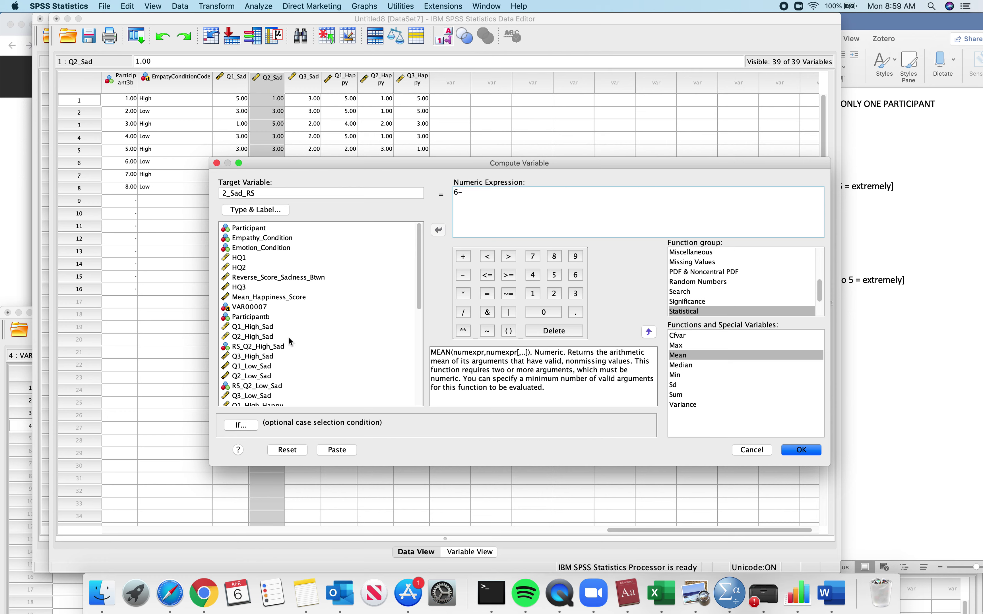
scroll(286, 347, "down", 10)
left_click(248, 362)
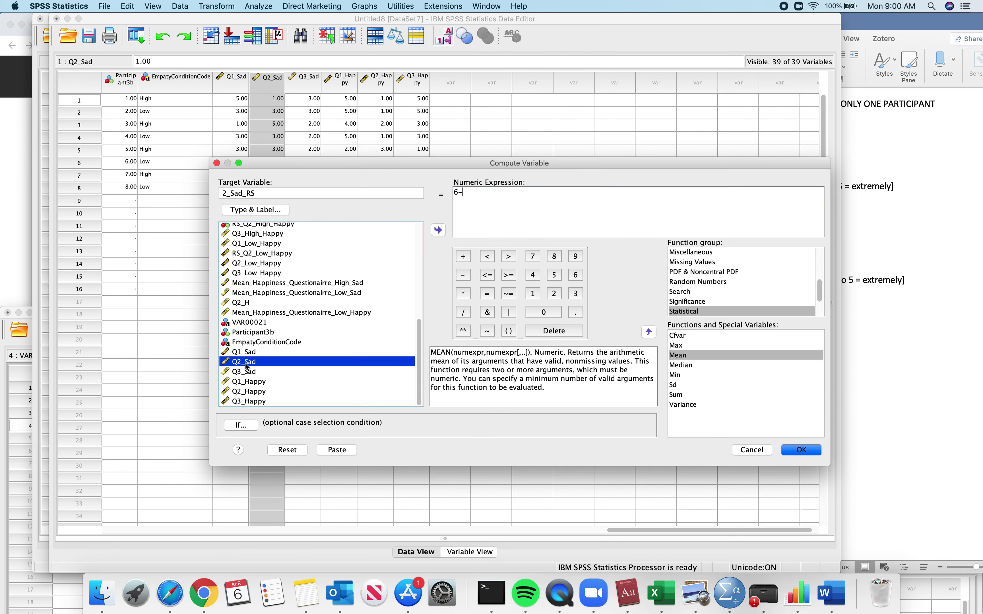
left_click(435, 236)
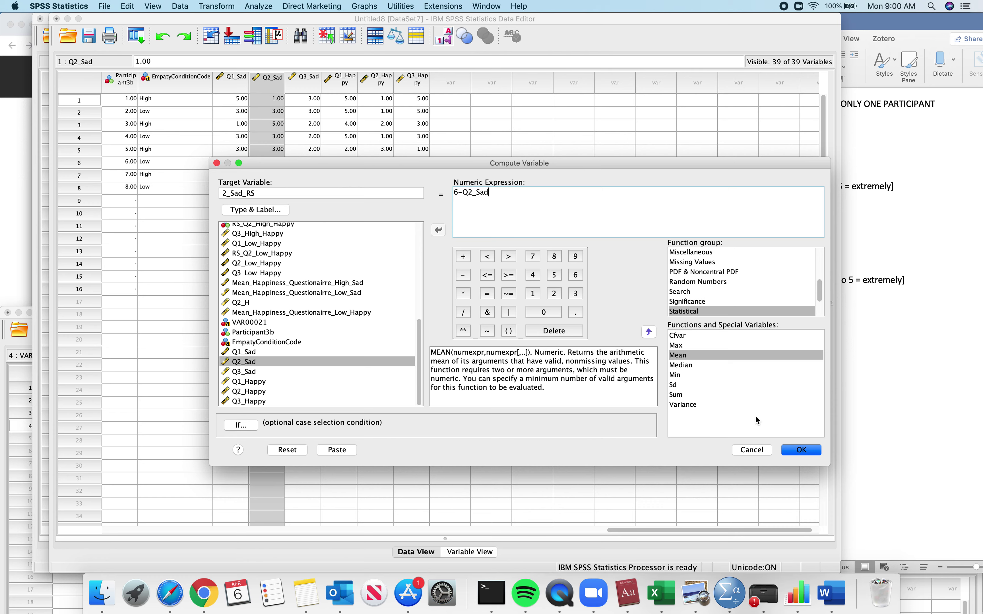
left_click(801, 455)
left_click(628, 340)
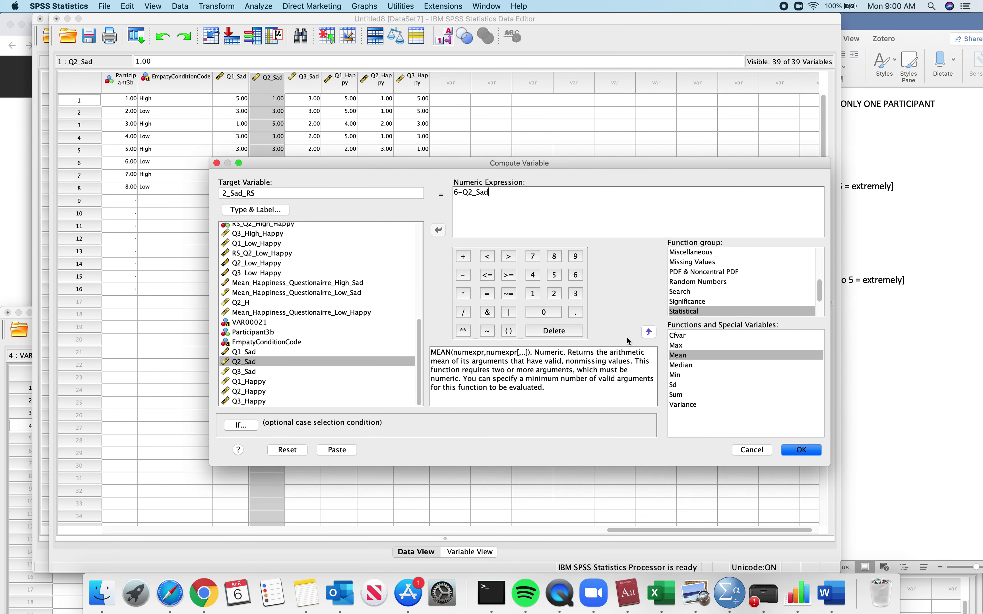
- Correct the target variable name to Q2_Sad_RS and run the computation
left_click(230, 193)
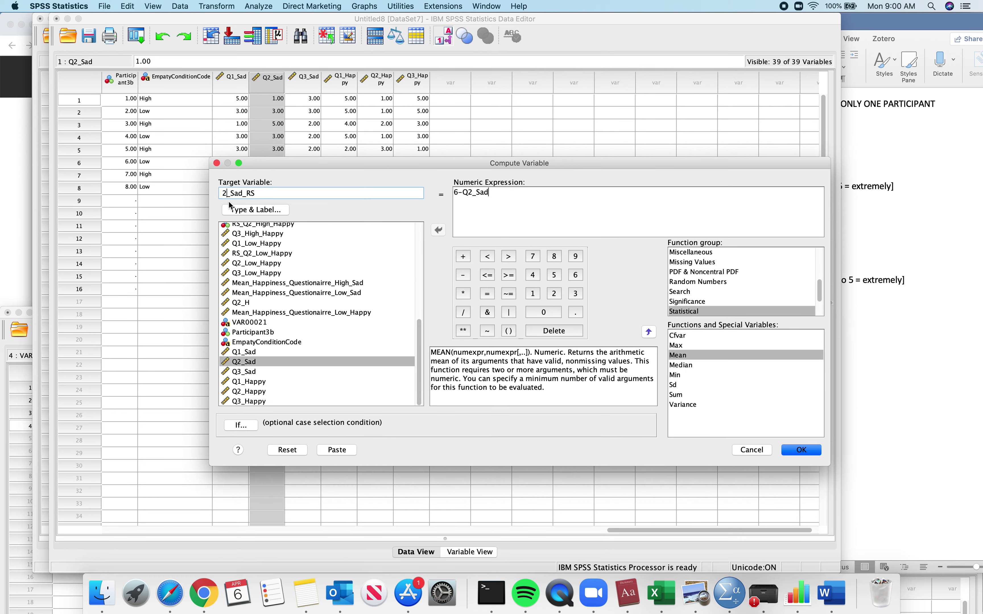
type("Q")
key("Right")
key("Right")
key("Right")
key("Right")
key("Right")
key("Right")
key("Return")
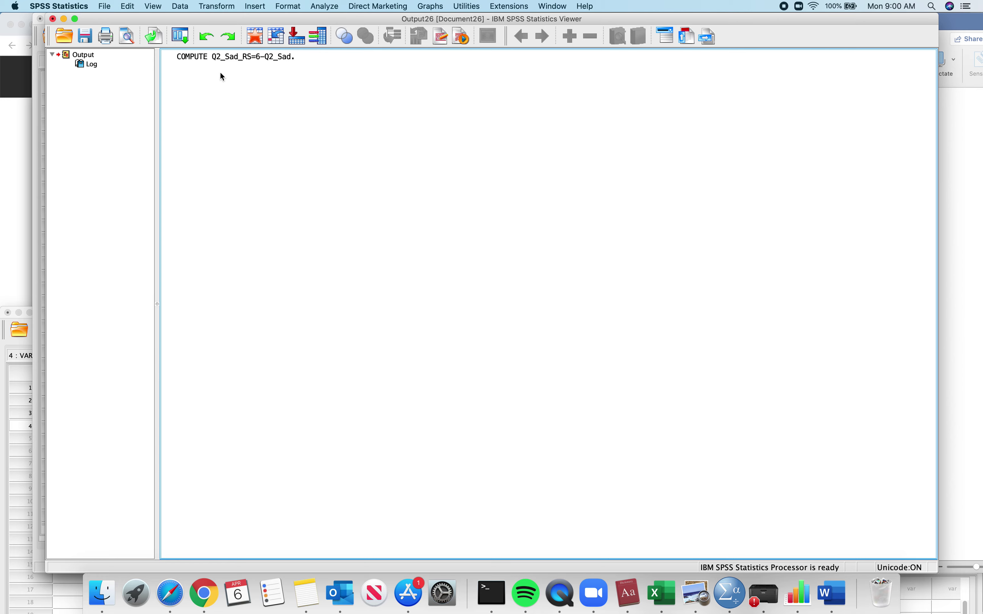
- Close the output log without saving and start a new variable computation with Q2_Happy_RS as the target variable
left_click(53, 19)
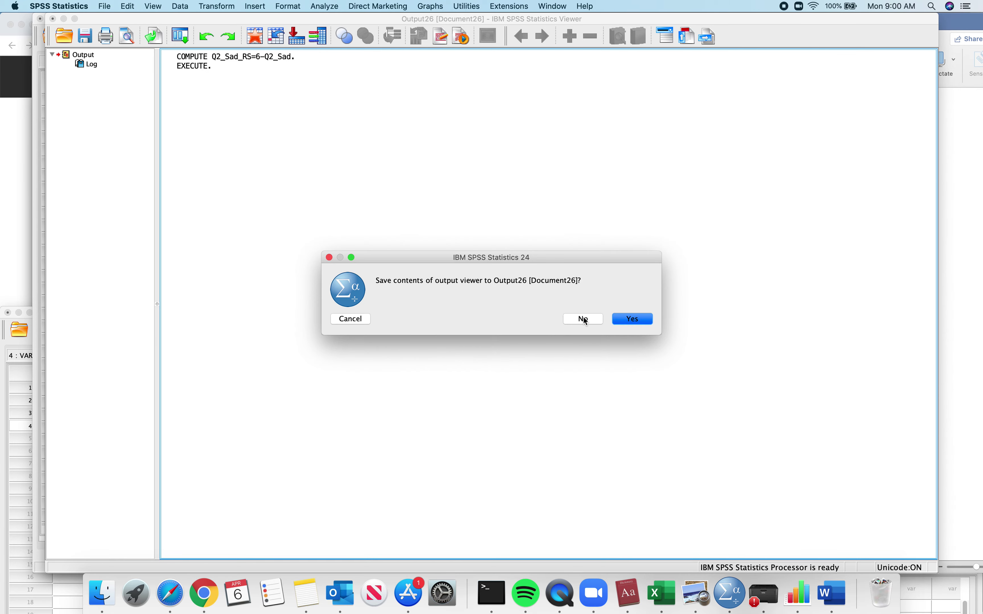
left_click(584, 319)
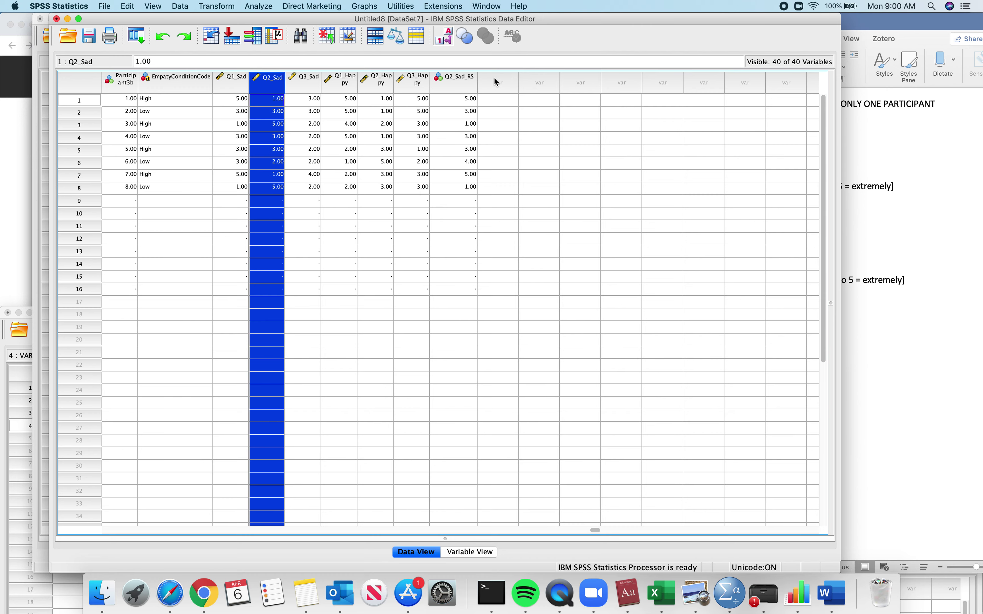
left_click(216, 6)
left_click(221, 21)
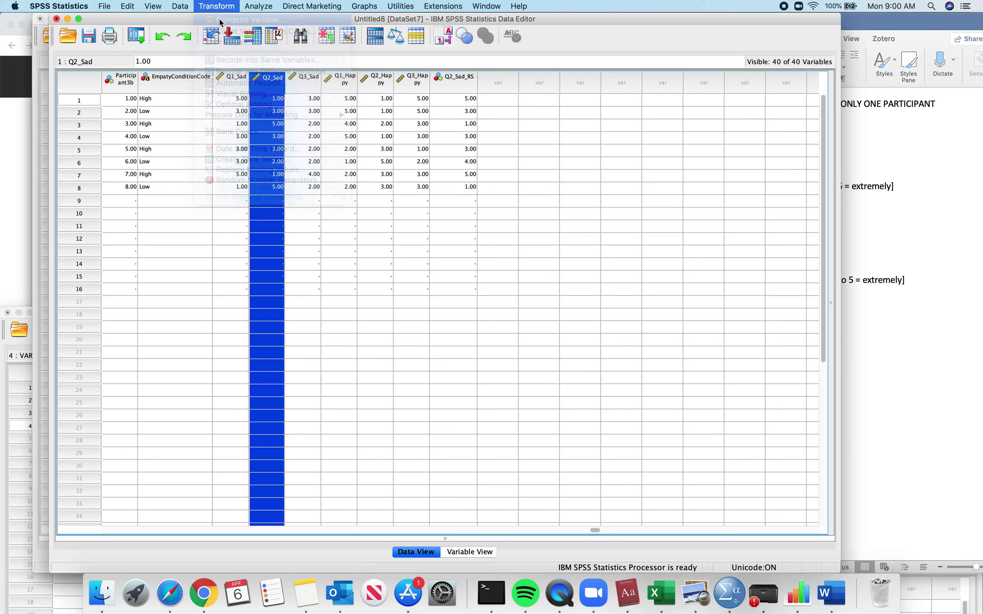
left_click_drag(357, 167, 362, 261)
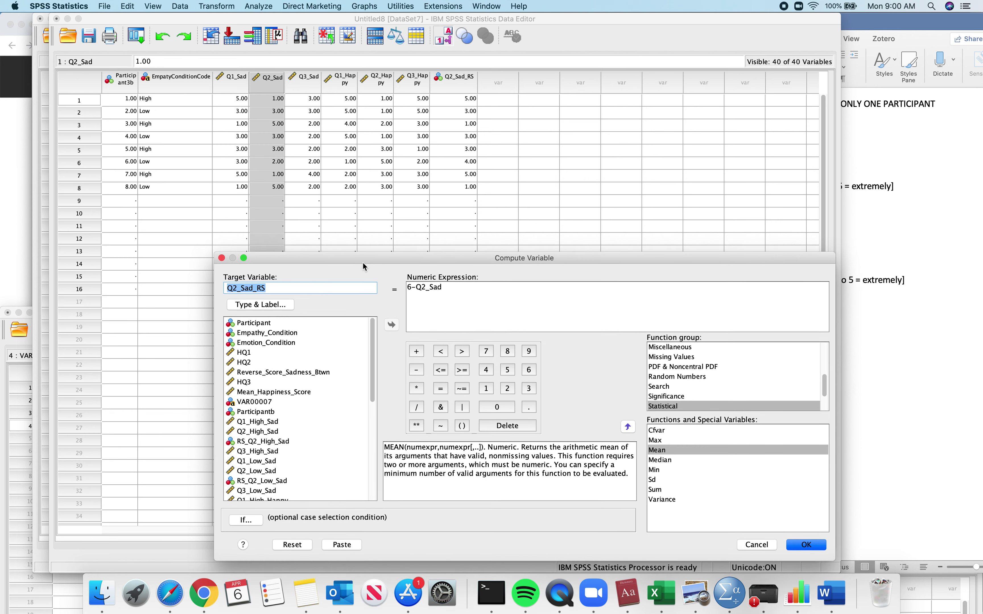
key("Left")
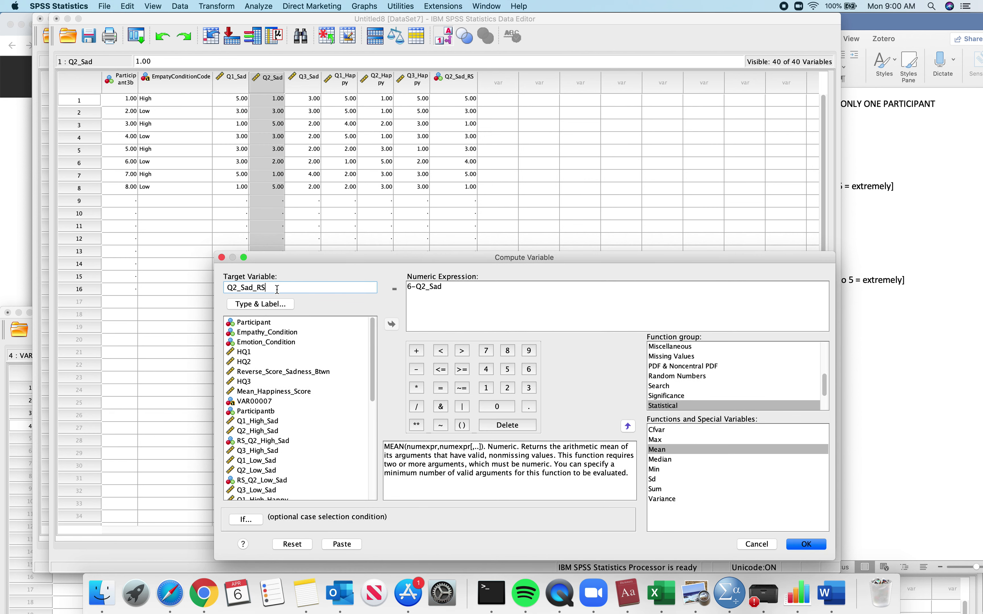
left_click(265, 287)
key("BackSpace")
key("BackSpace")
key("BackSpace")
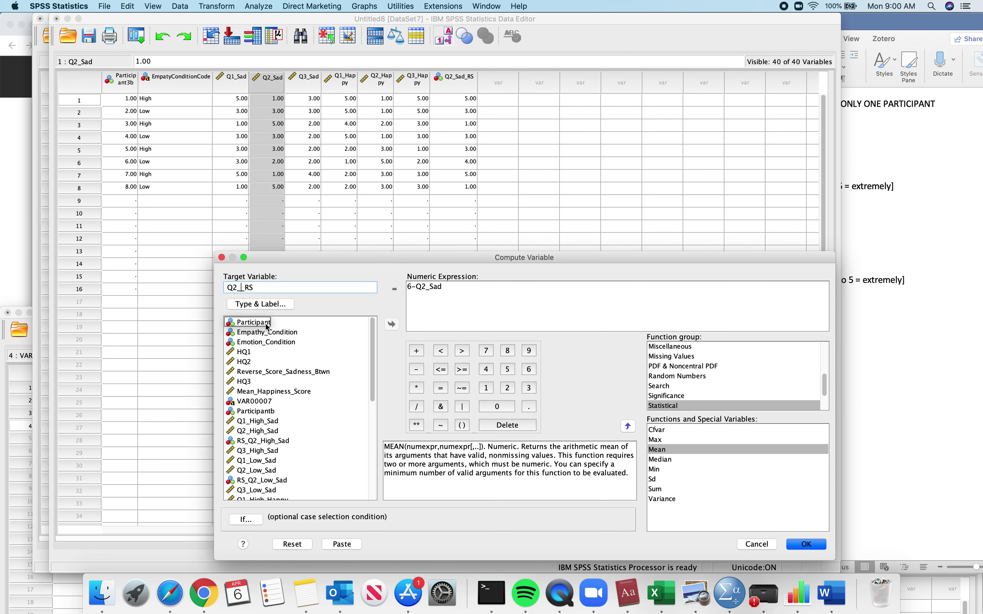
type("Happy_")
- Run the computation with the numeric expression 6-Q2_Happy and close its output log without saving
left_click(442, 287)
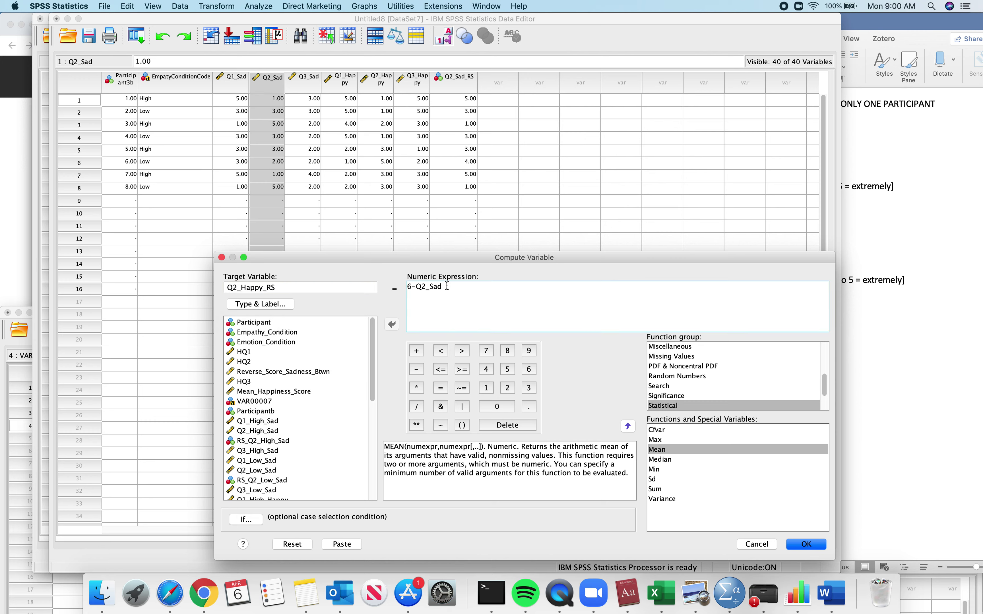
key("BackSpace")
key("BackSpace")
key("BackSpace")
type("Happy")
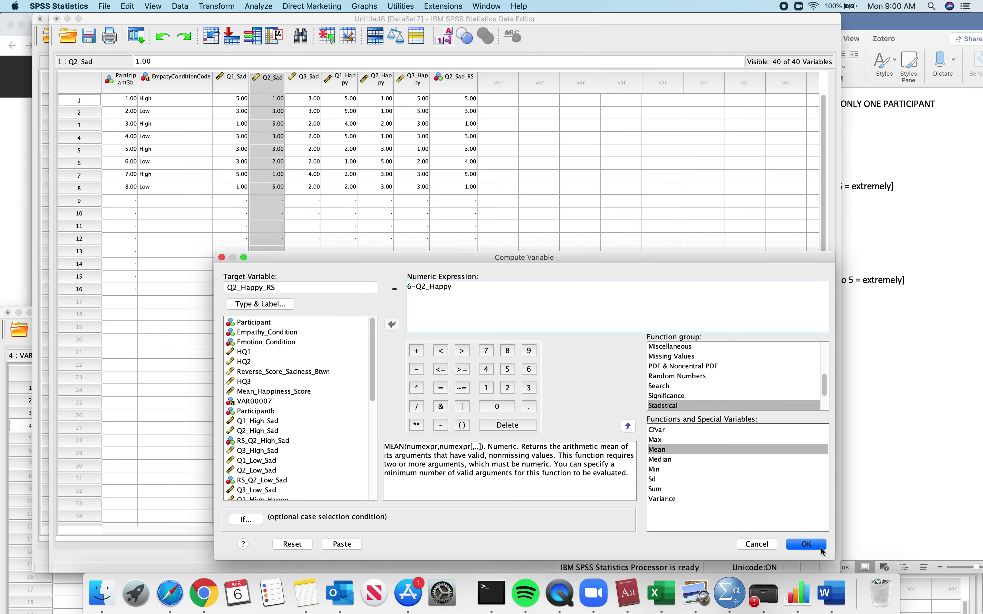
left_click(806, 544)
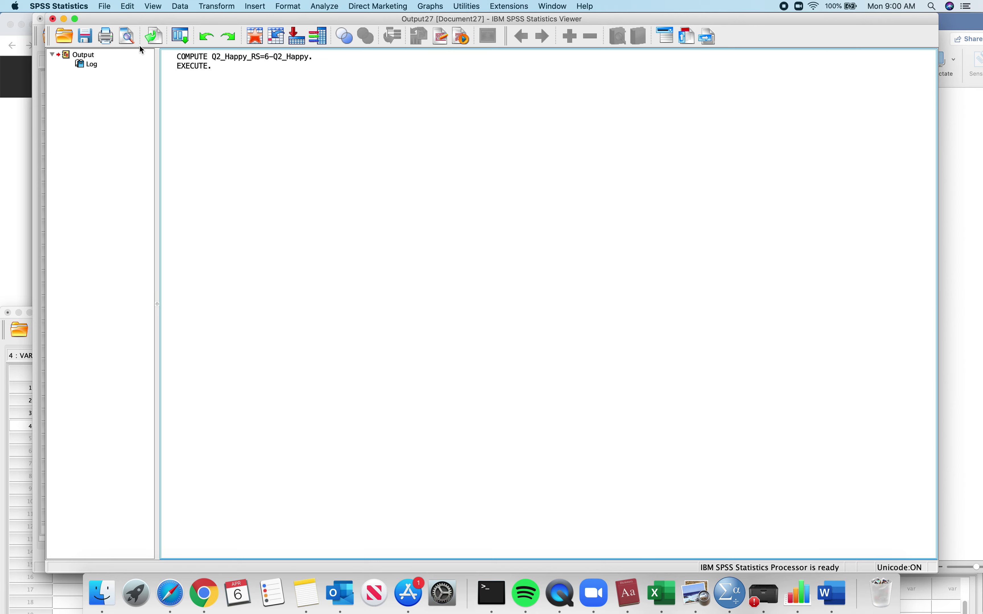
left_click_drag(91, 20, 239, 158)
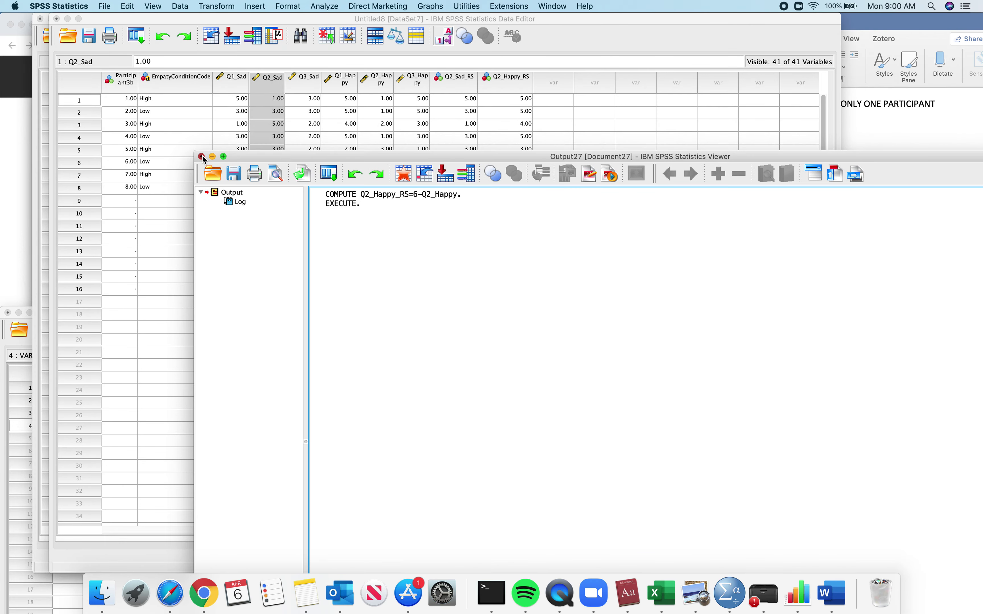
left_click(201, 157)
left_click(728, 457)
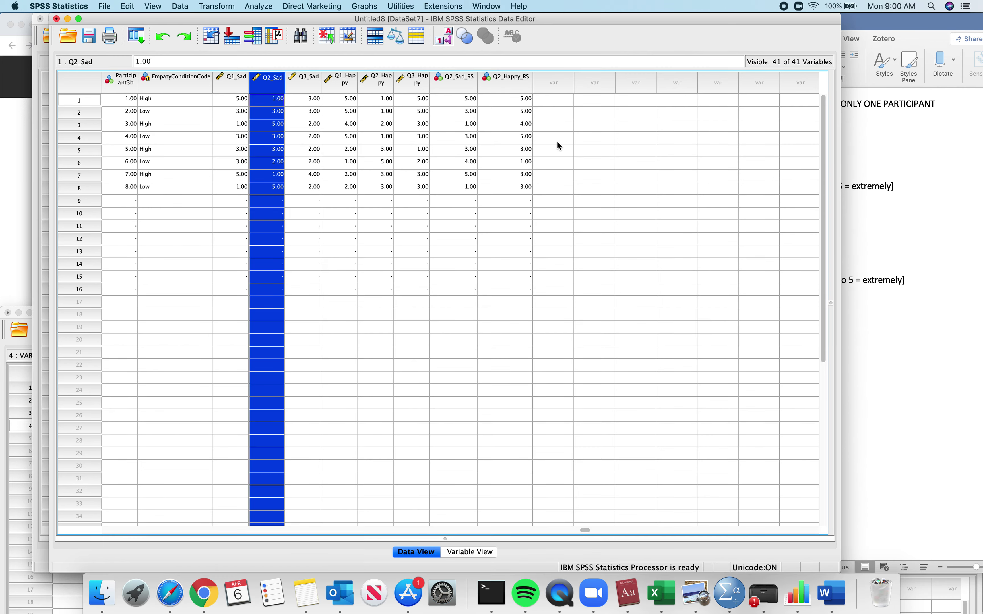
- Move the Q2_Sad_RS column directly after Q2_Sad and the Q2_Happy_RS column directly after Q2_Happy
left_click(456, 87)
left_click_drag(457, 87, 309, 80)
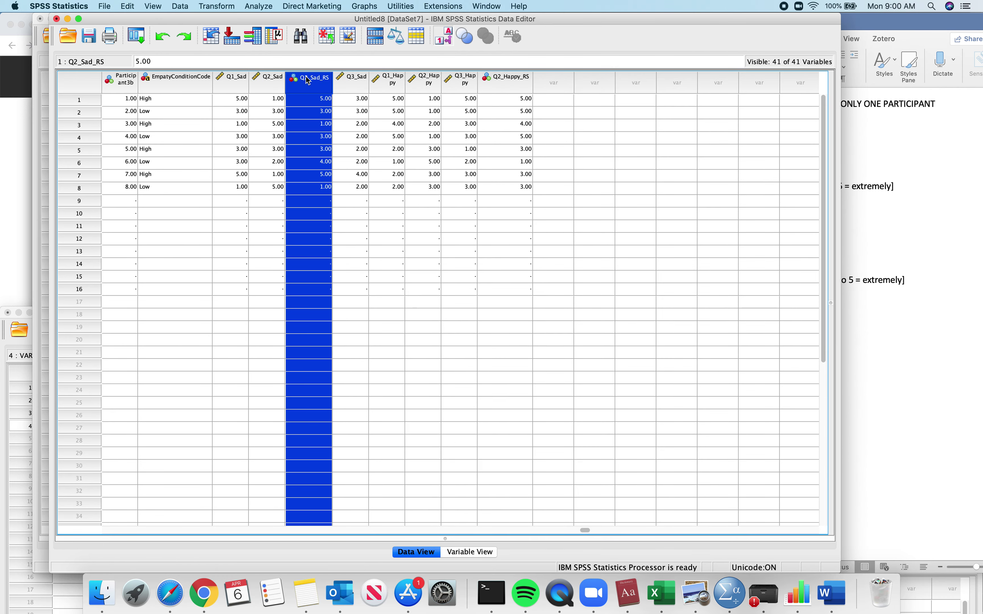
left_click(509, 84)
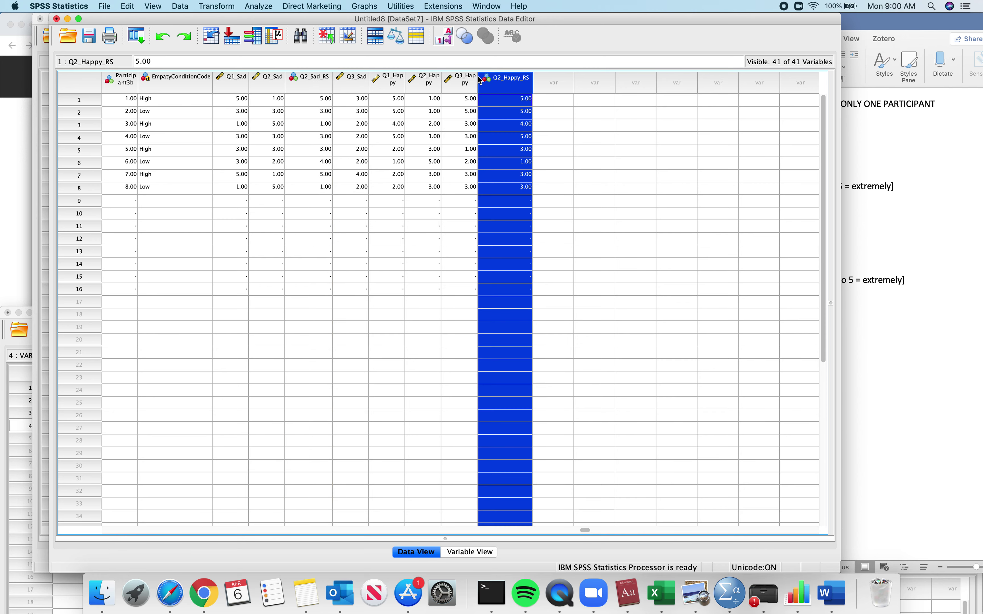
mouse_move(512, 81)
left_mouse_down()
mouse_move(406, 81)
mouse_move(443, 82)
left_mouse_up()
left_click(631, 143)
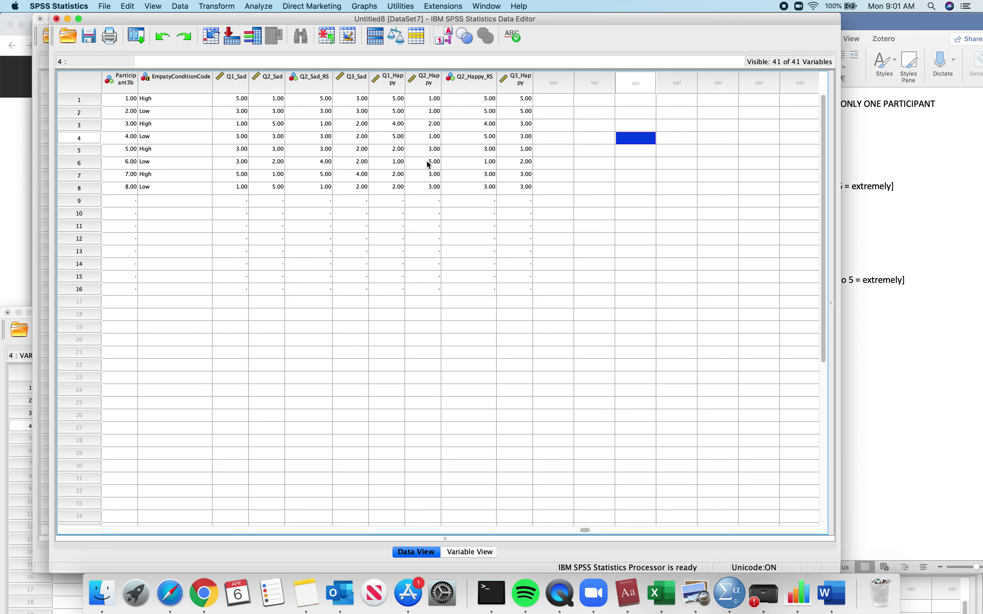
- Start a new variable computation and enter Happiness_Survey_ as the beginning of the target variable name
left_click(216, 6)
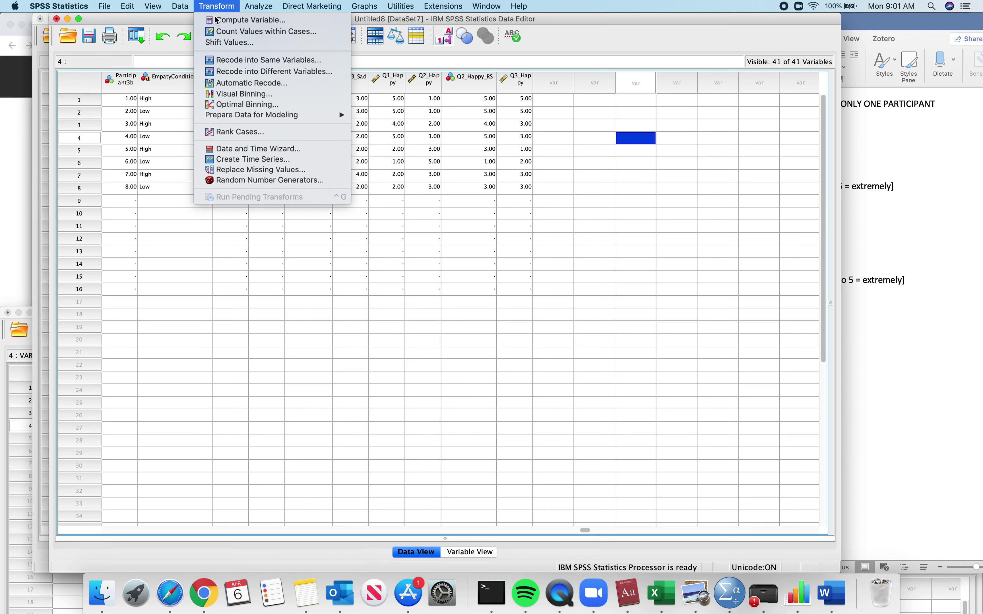
left_click(217, 21)
type("Happiness")
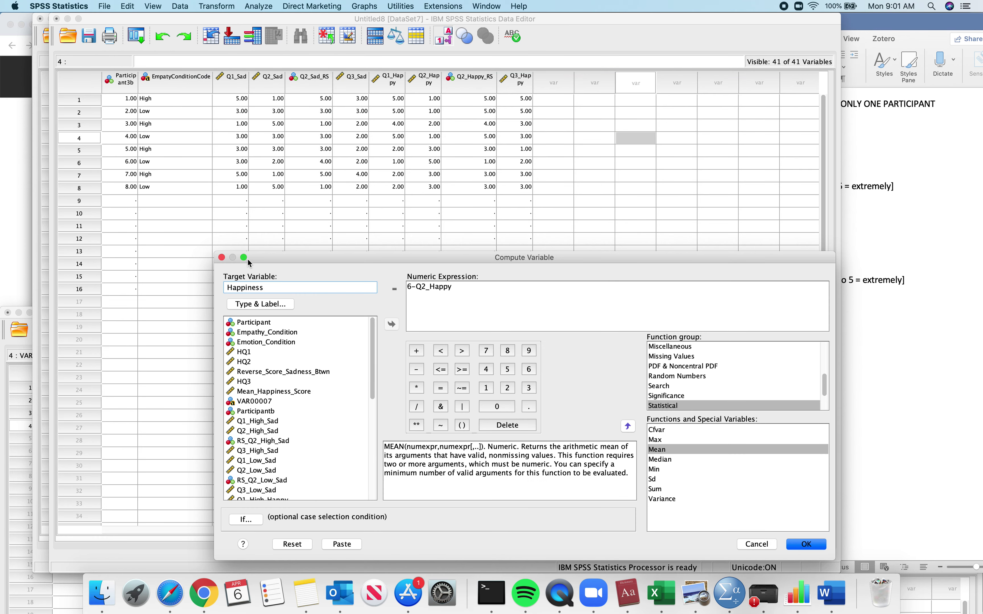
type("_")
type("Questionarir")
type("re")
key("BackSpace")
key("BackSpace")
key("BackSpace")
key("BackSpace")
key("BackSpace")
key("BackSpace")
key("BackSpace")
key("BackSpace")
key("BackSpace")
key("BackSpace")
key("BackSpace")
key("BackSpace")
key("BackSpace")
key("BackSpace")
key("BackSpace")
type("Survey")
- Clear the old numeric expression and complete the target variable name as Happiness_Survey_Sad
left_click_drag(454, 287, 410, 286)
key("BackSpace")
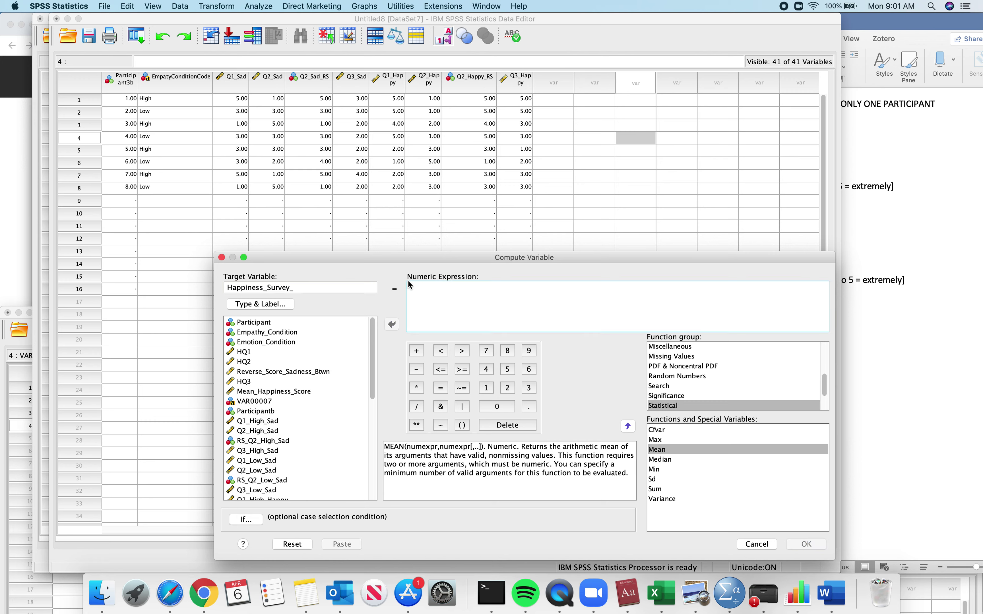
left_click(339, 290)
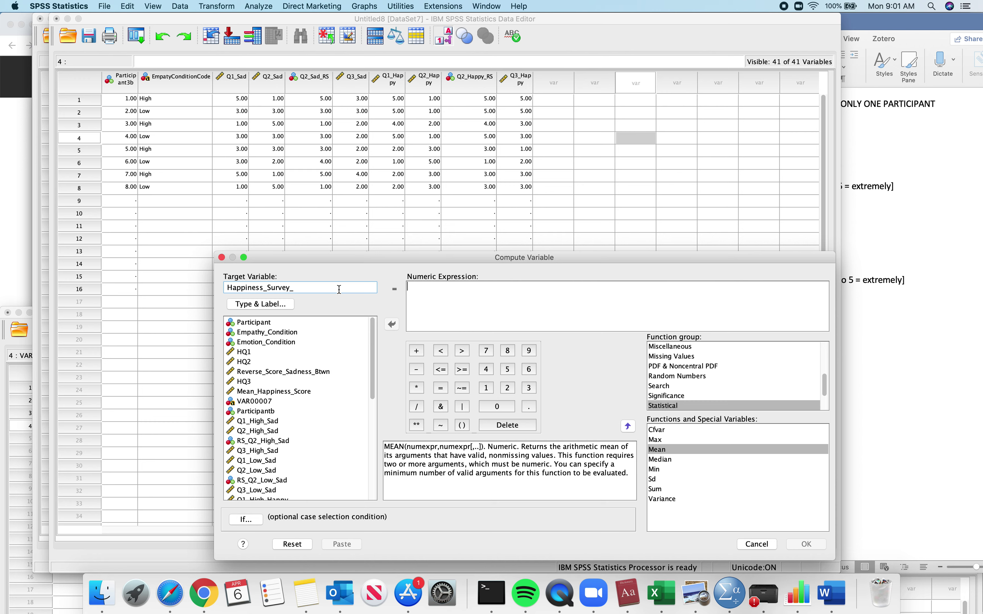
type("Sad")
- Begin the numeric expression with the MEAN function and insert Q1_Sad as its first argument
left_click_drag(371, 344, 368, 458)
left_click(440, 312)
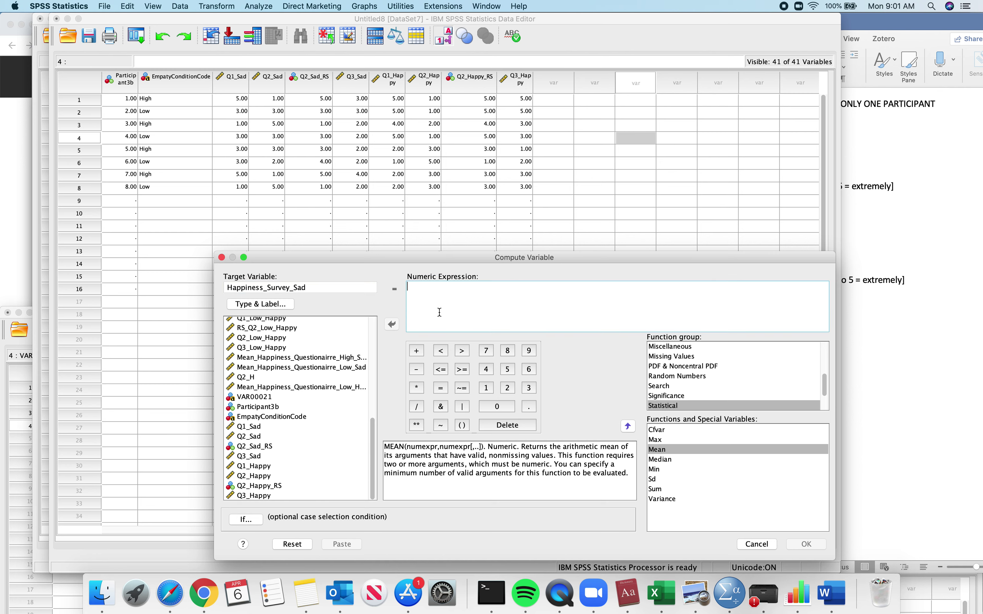
type("MEN(")
key("BackSpace")
type("AN(")
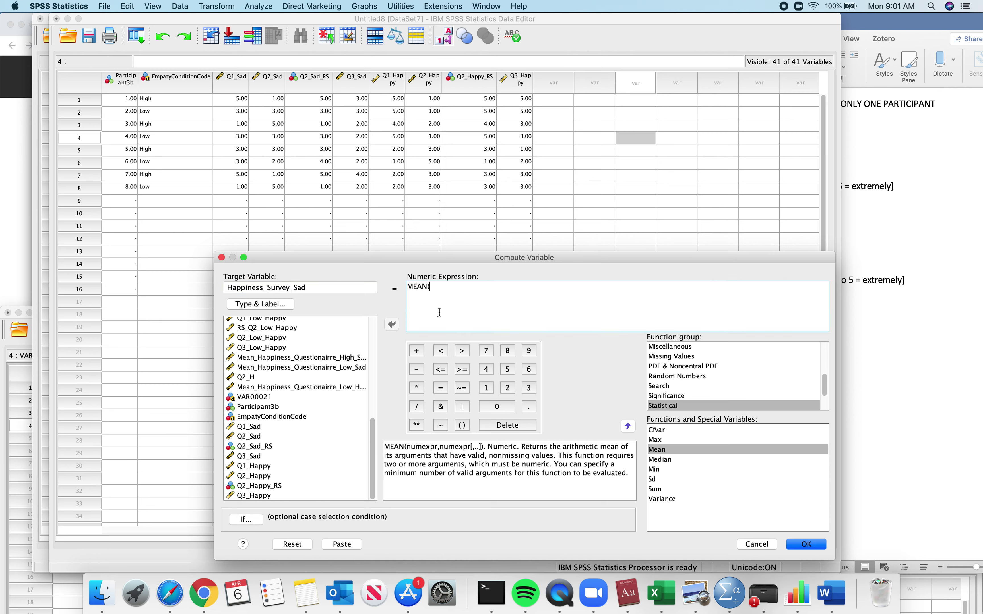
left_click_drag(353, 436, 275, 428)
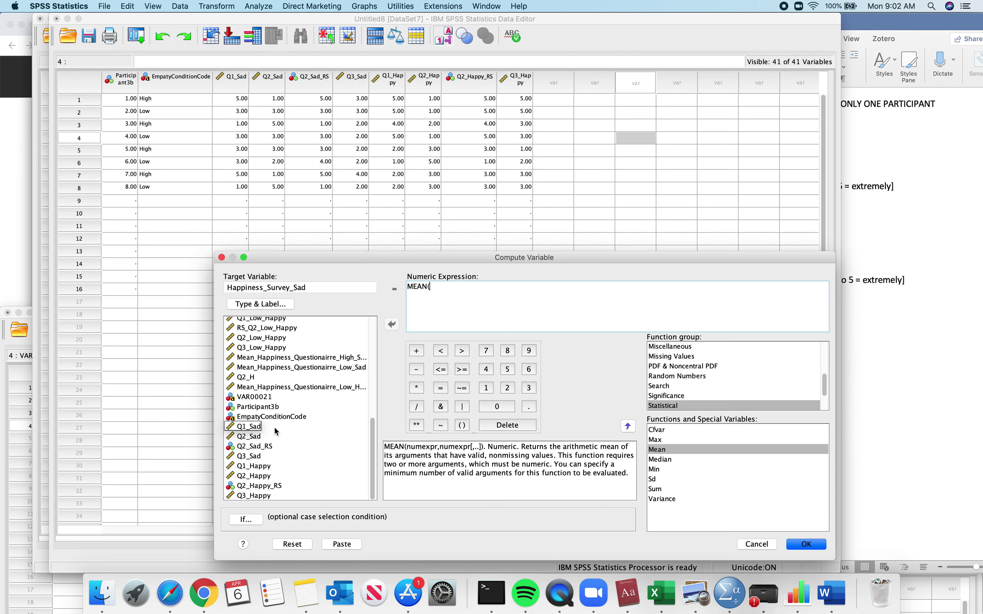
left_click(252, 427)
left_click(391, 324)
type(",")
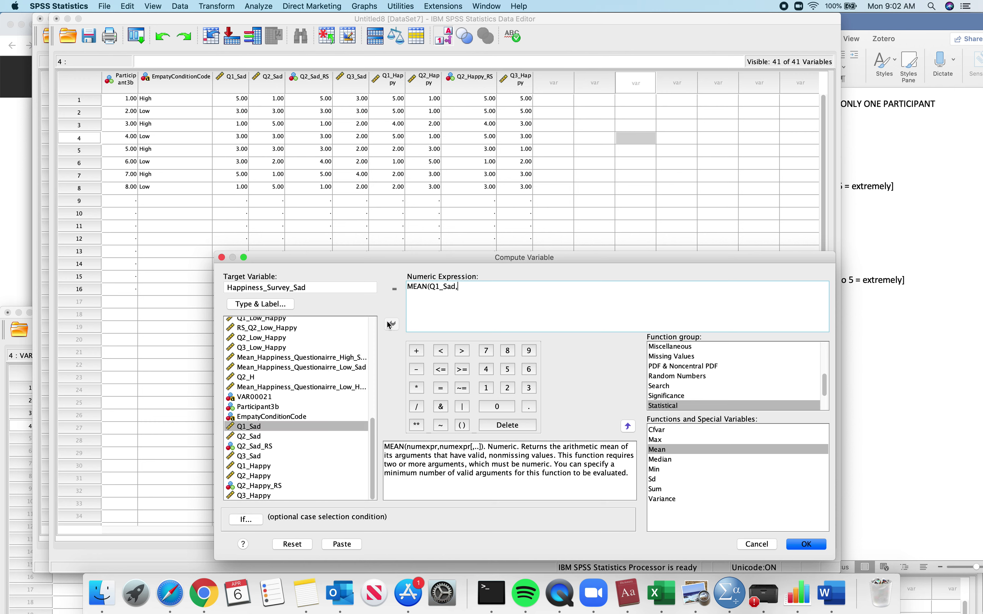
- Add Q2_Sad_RS and Q3_Sad to complete the expression MEAN(Q1_Sad,Q2_Sad_RS,Q3_Sad)
left_click(271, 447)
left_click(391, 326)
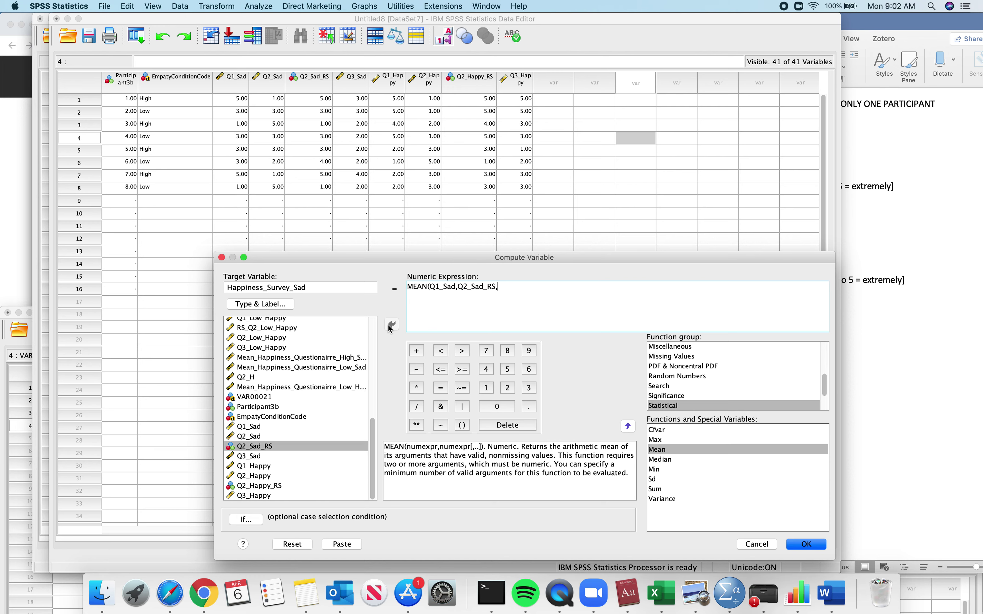
left_click(254, 456)
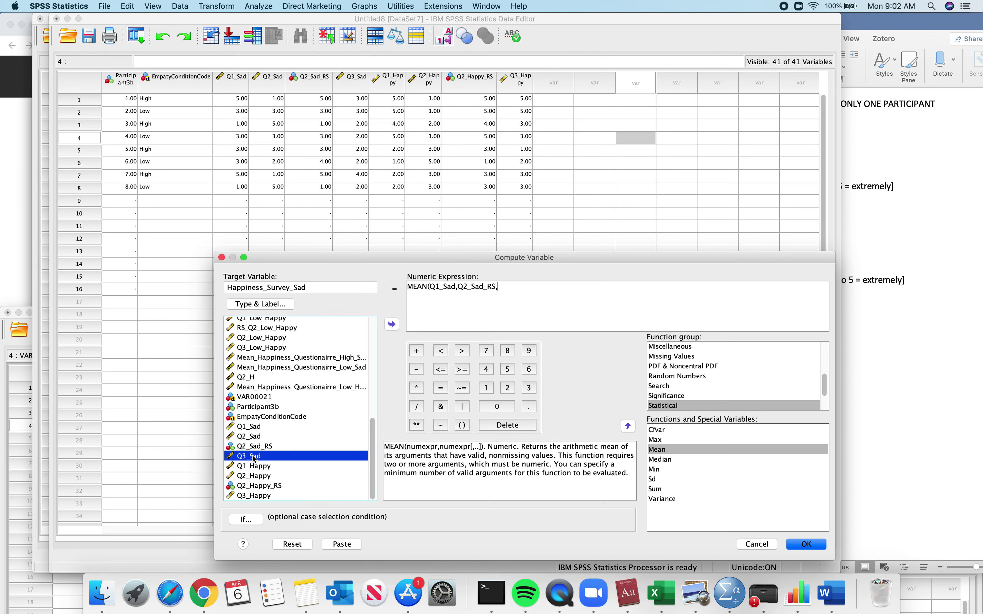
left_click(392, 325)
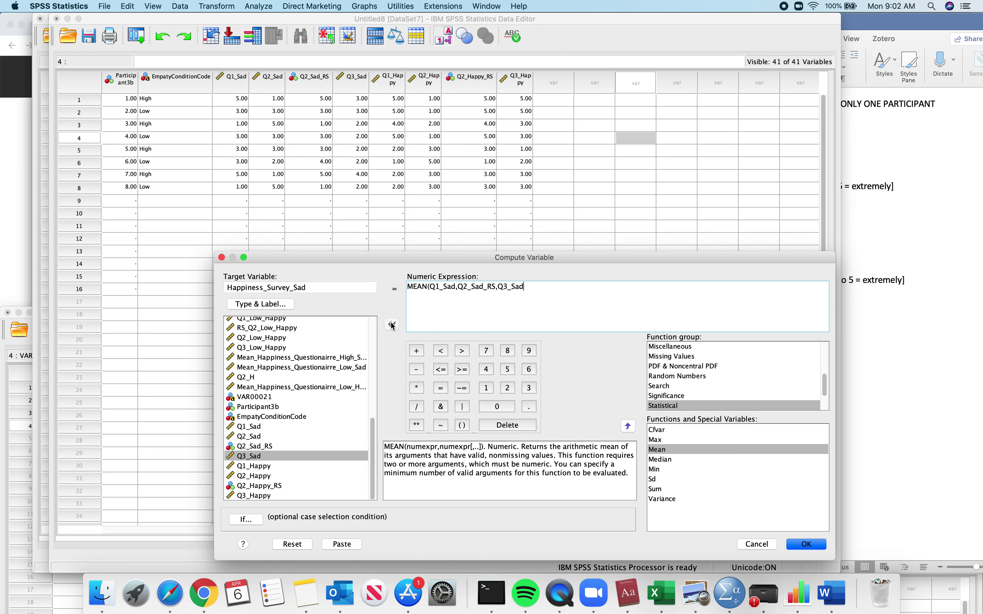
type(")")
- Run the Happiness_Survey_Sad computation and close its output log without saving
left_click(806, 544)
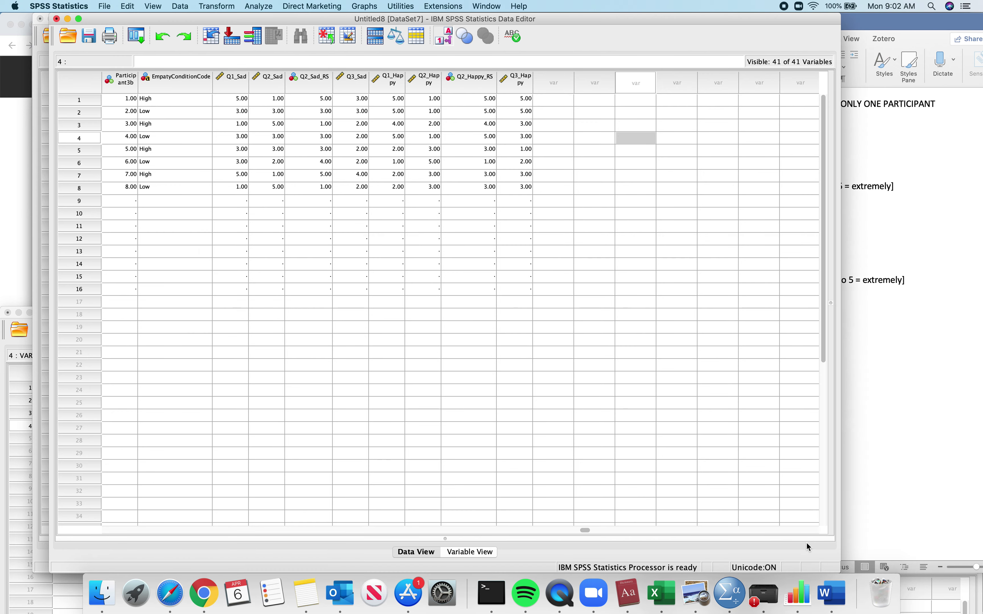
left_click(53, 19)
left_click(583, 318)
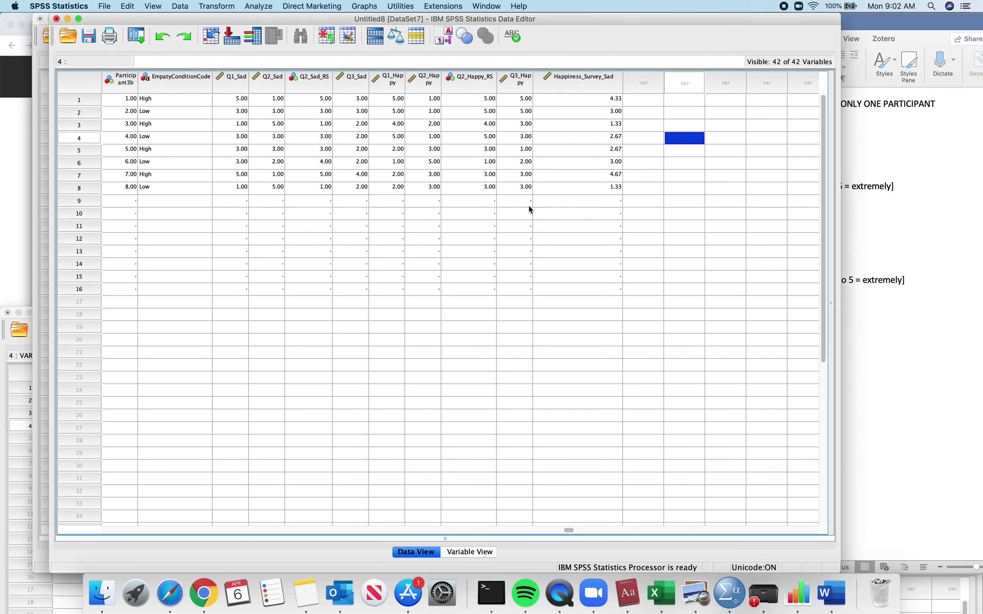
- Start another variable computation and change the target variable name to Happiness_Survey_Happy
left_click(216, 6)
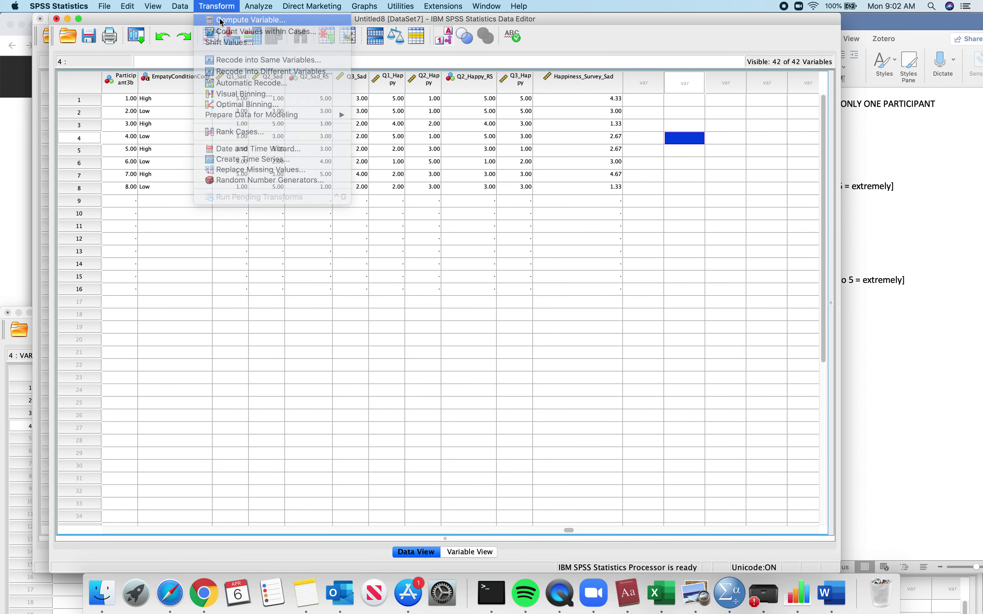
left_click(221, 20)
left_click(309, 286)
key("BackSpace")
key("BackSpace")
key("BackSpace")
type("Happy")
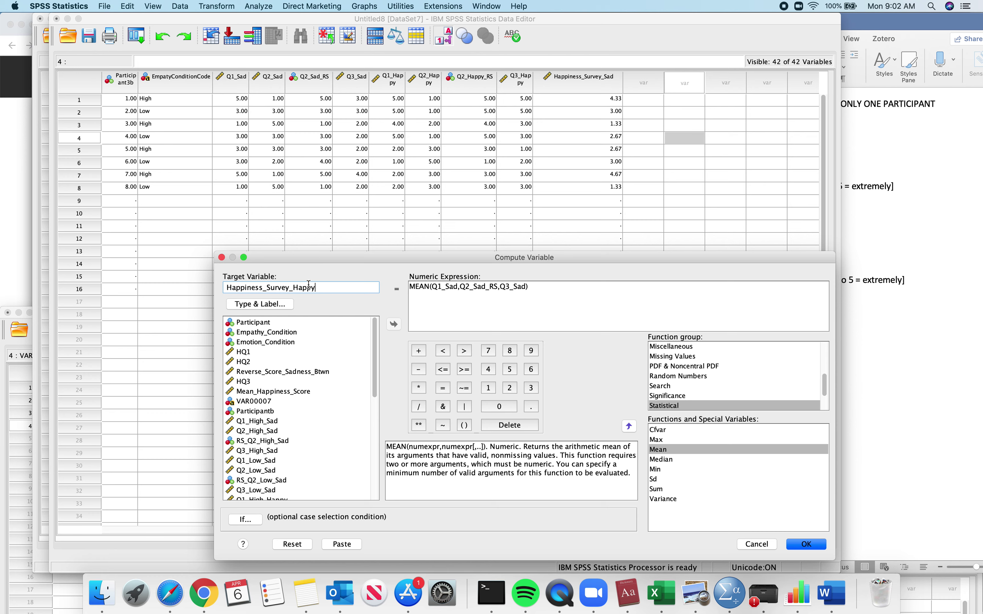
- Change the numeric expression to MEAN(Q1_Happy,Q2_Happy_RS,Q3_Happy)
left_click(527, 292)
key("BackSpace")
key("BackSpace")
key("BackSpace")
type("Happy")
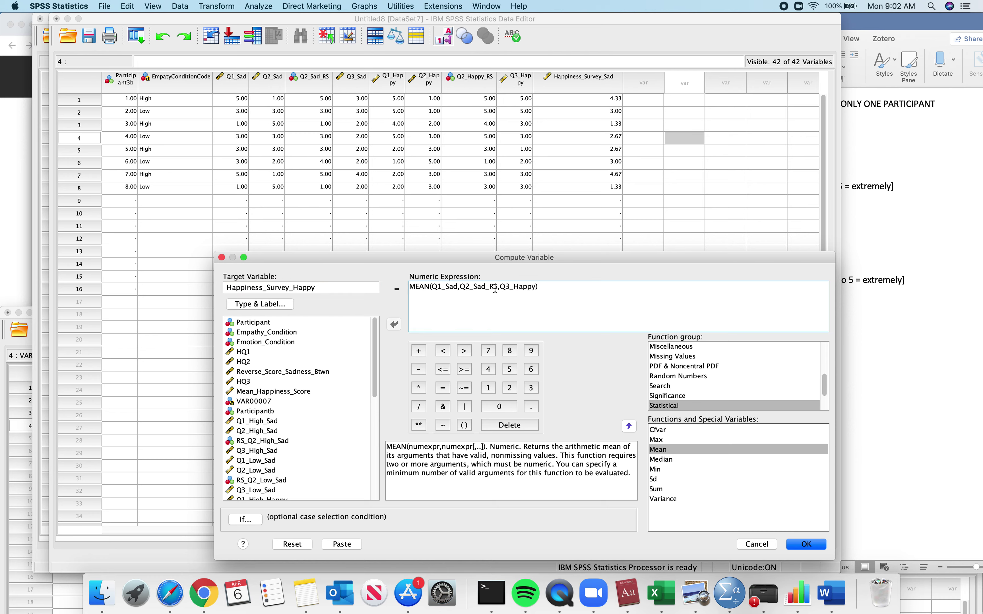
left_click(486, 288)
key("BackSpace")
key("BackSpace")
key("BackSpace")
type("Happy")
left_click(457, 288)
key("BackSpace")
key("BackSpace")
key("BackSpace")
type("Happy")
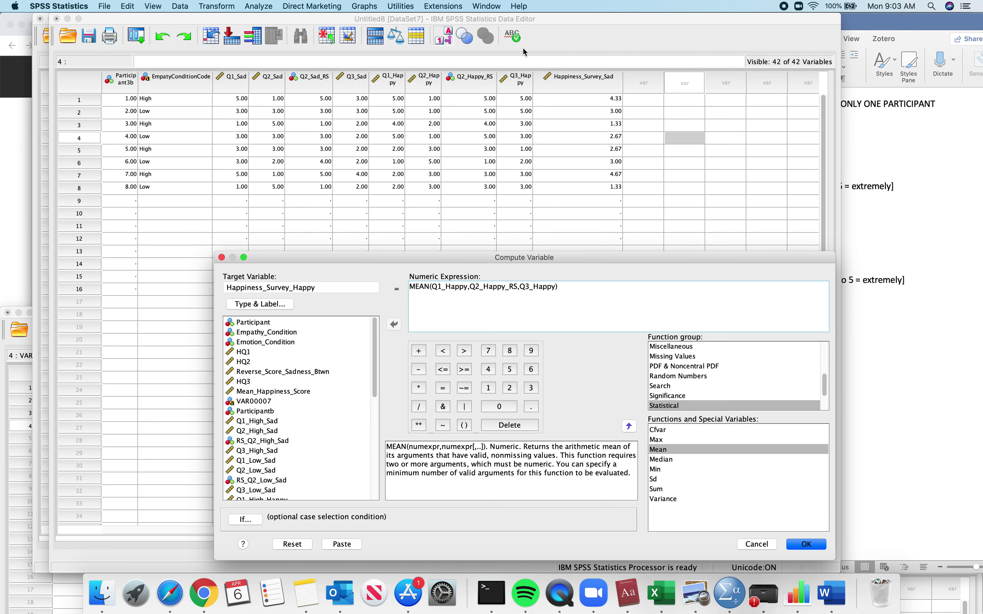
- Run the Happiness_Survey_Happy computation and close its output log without saving
scroll(279, 431, "down", 6)
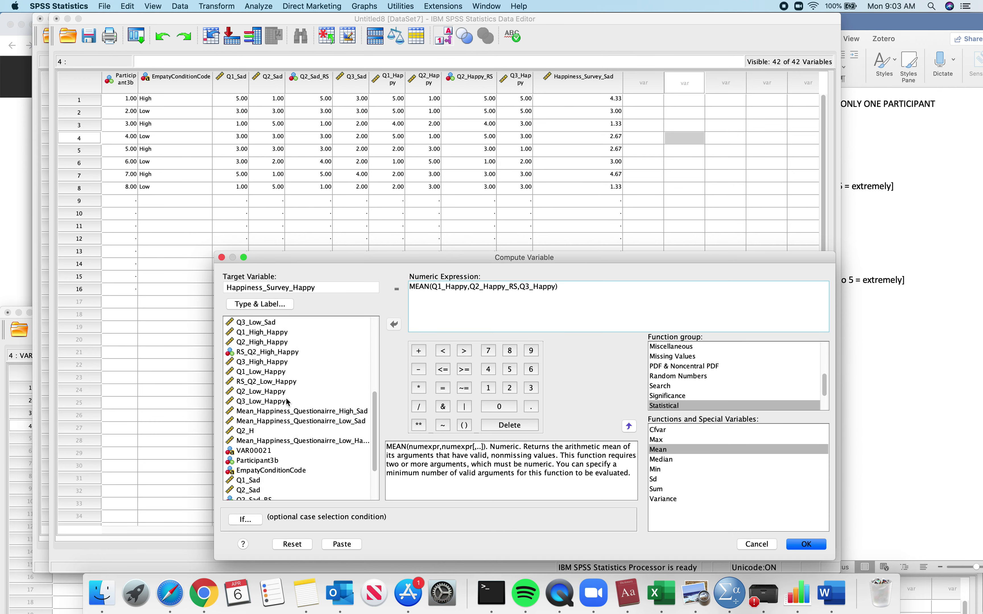
left_click(806, 544)
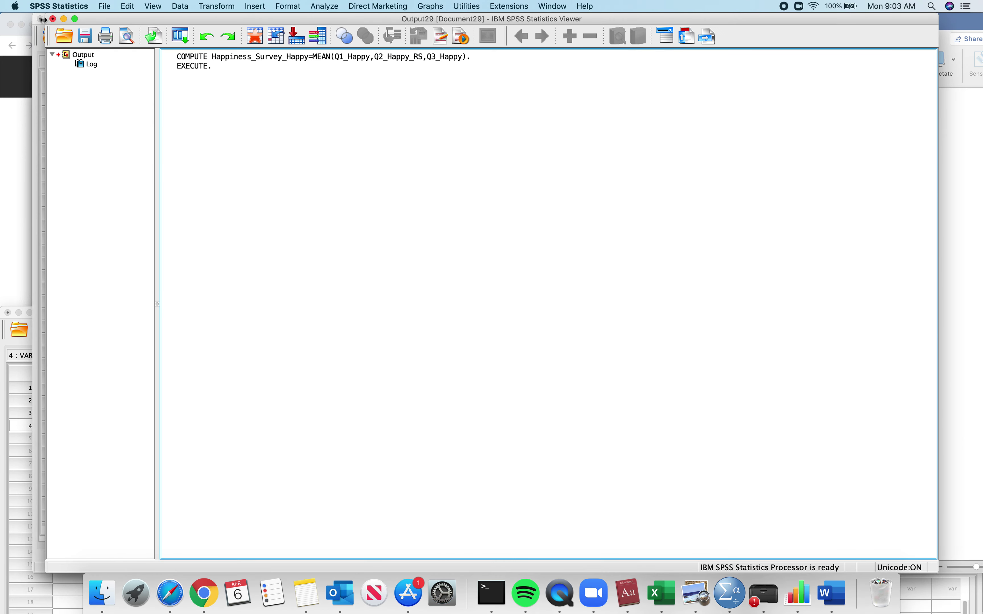
left_click(52, 19)
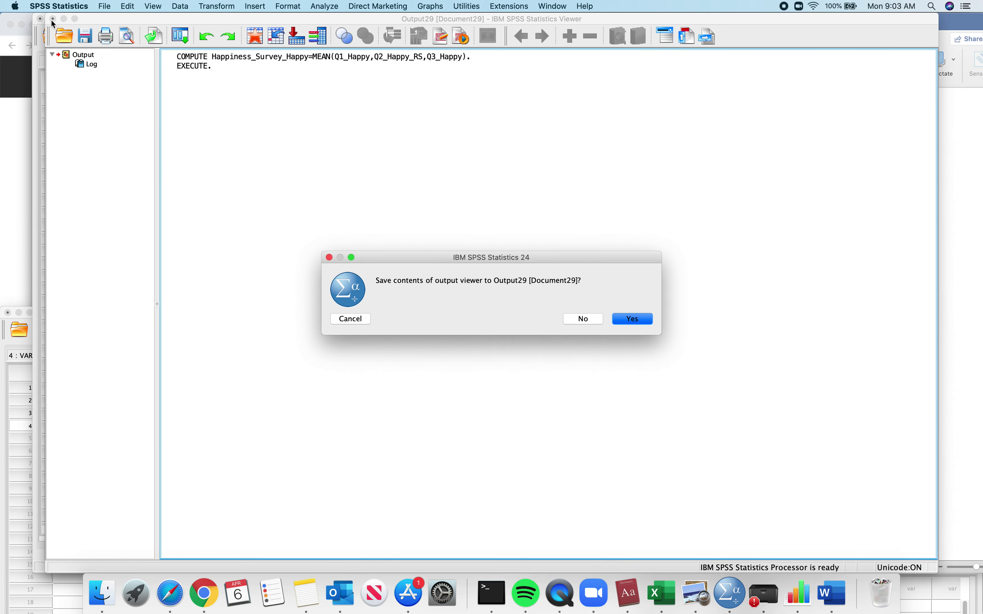
left_click(580, 320)
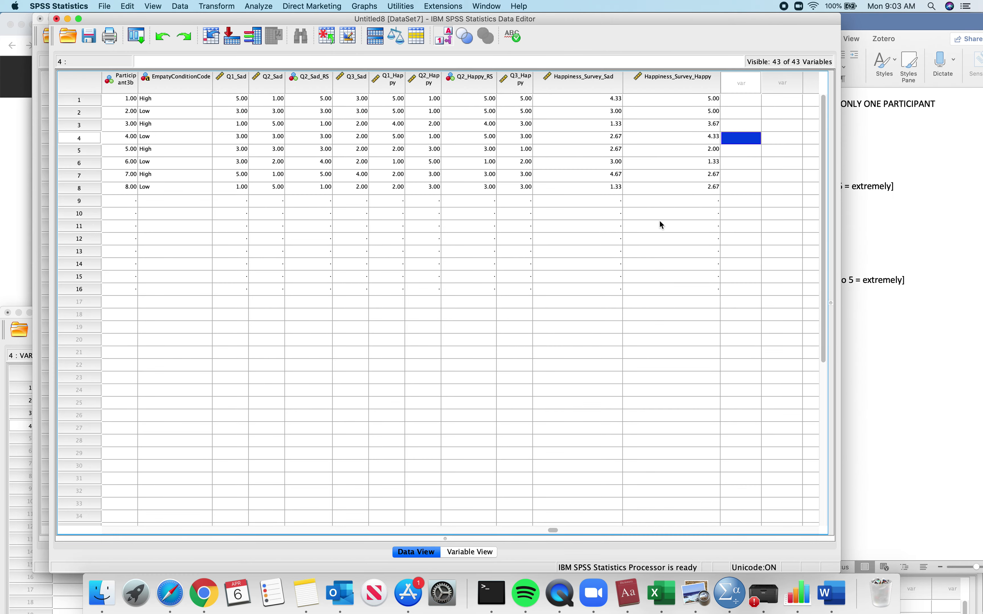
- Move the Happiness_Survey_Sad and Happiness_Survey_Happy columns directly after EmpatyConditionCode in the data
left_click(595, 93)
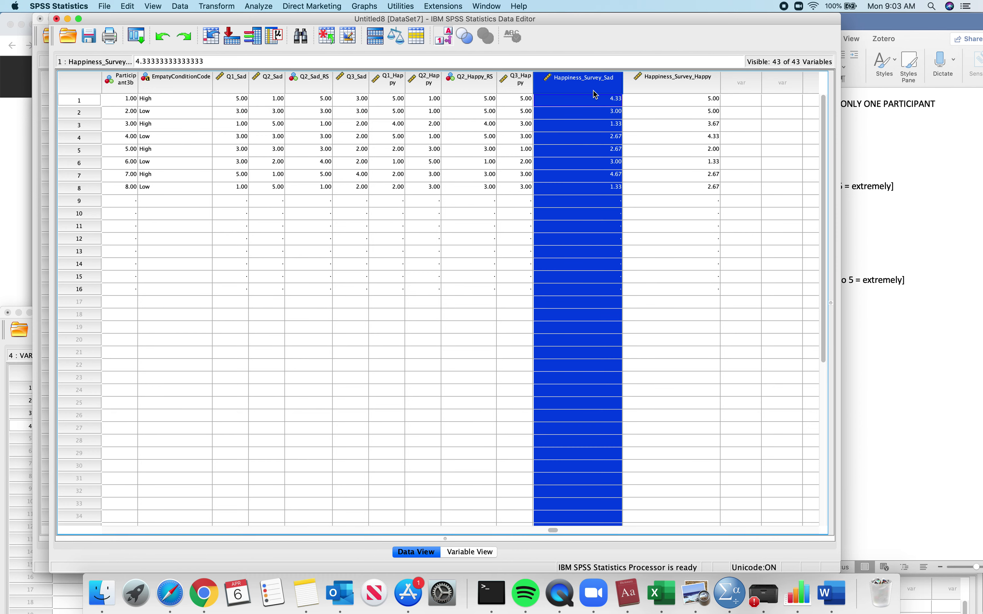
left_click(643, 83, "shift")
left_click_drag(644, 84, 216, 80)
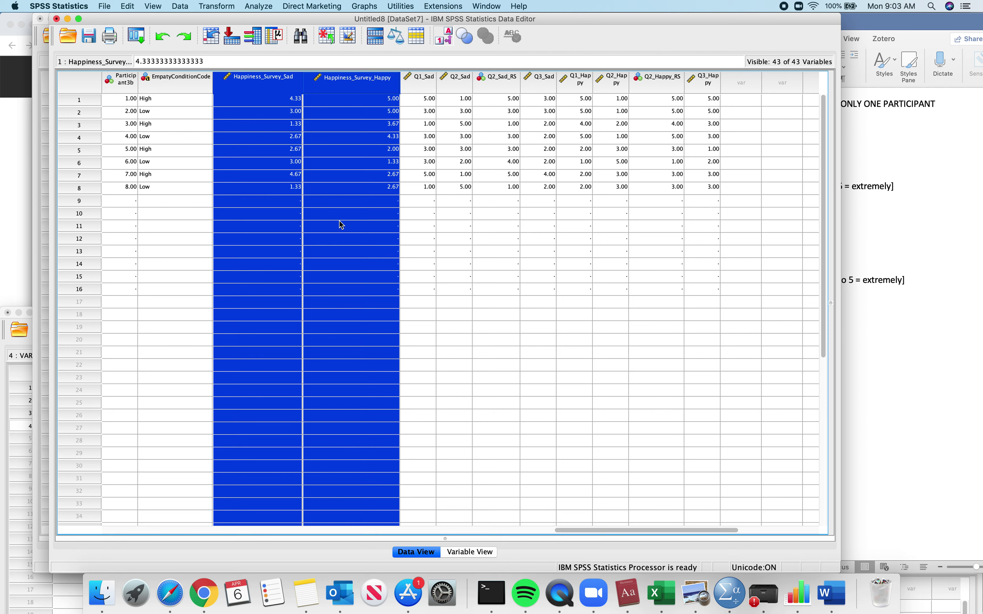
- Start a General Linear Model repeated measures analysis and remove the existing Empathy and Emotion factors
left_click(259, 6)
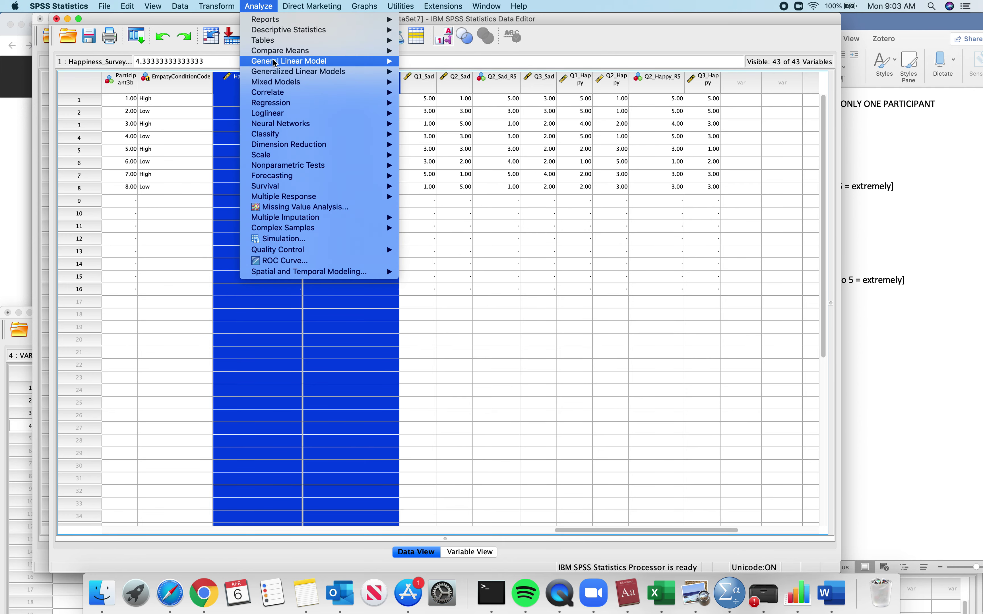
mouse_move(280, 62)
left_click(420, 85)
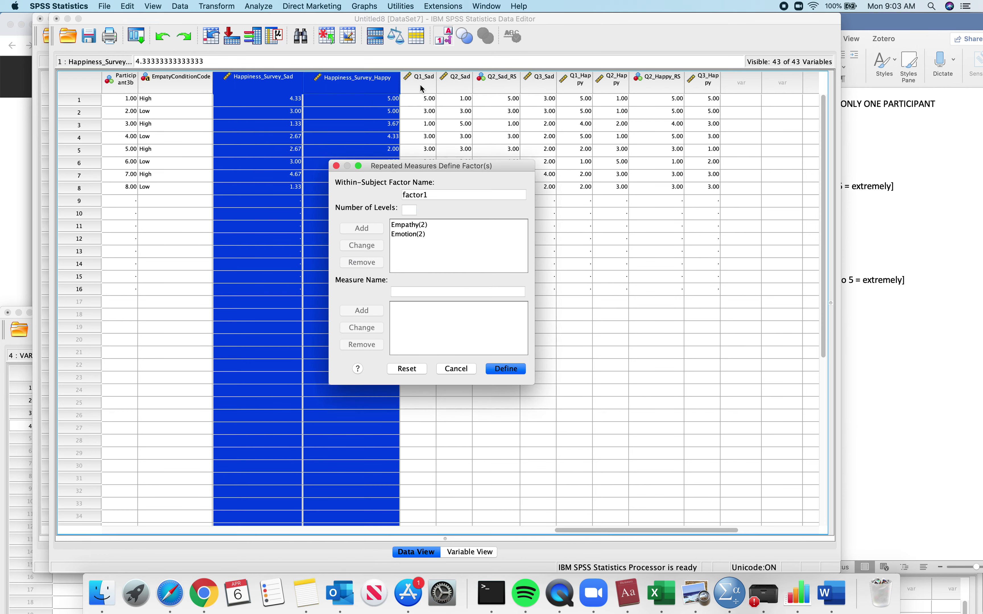
left_click(412, 234)
left_click(367, 262)
left_click(408, 231)
left_click(381, 262)
- Add a within-subject factor named Emotion with 2 levels and proceed to defining the analysis
left_click(423, 191)
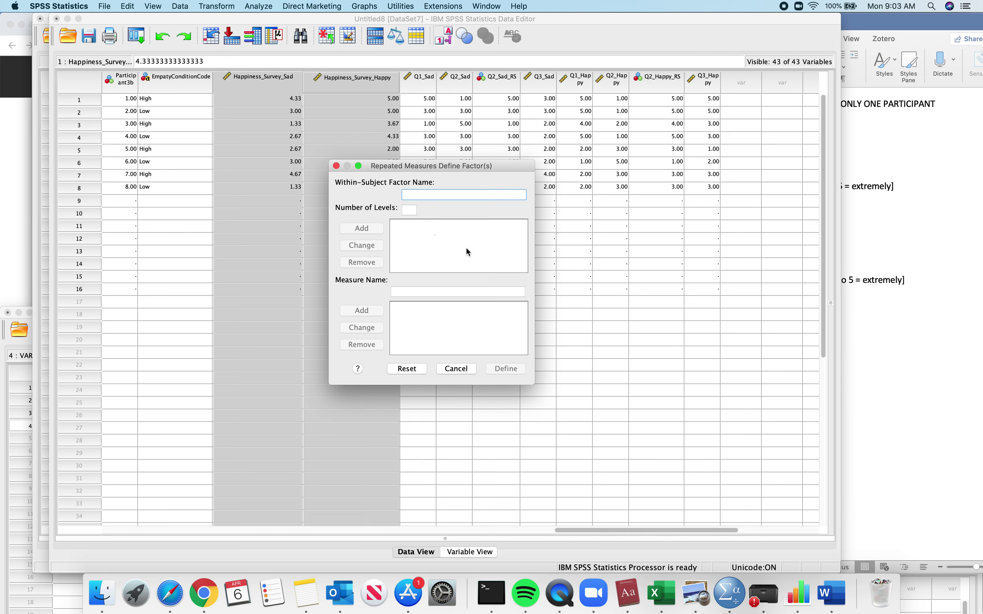
type("Emotion")
left_click(410, 209)
type("2")
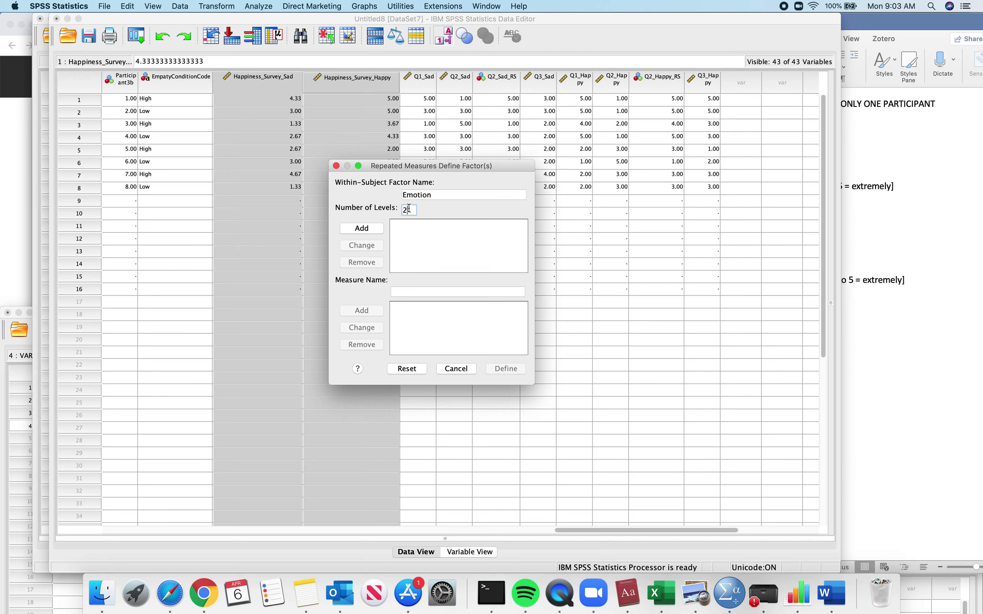
left_click(363, 227)
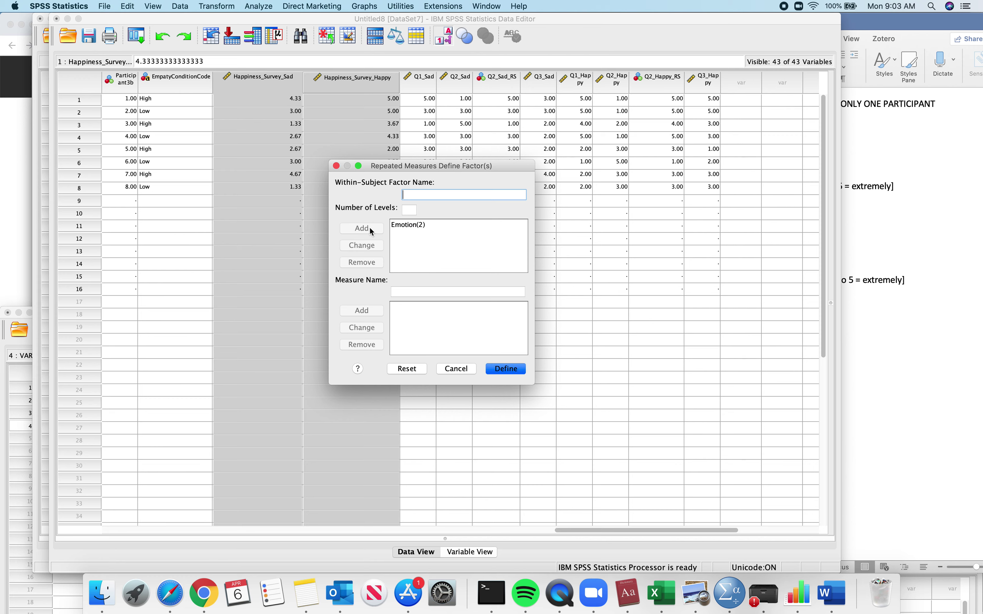
left_click(508, 369)
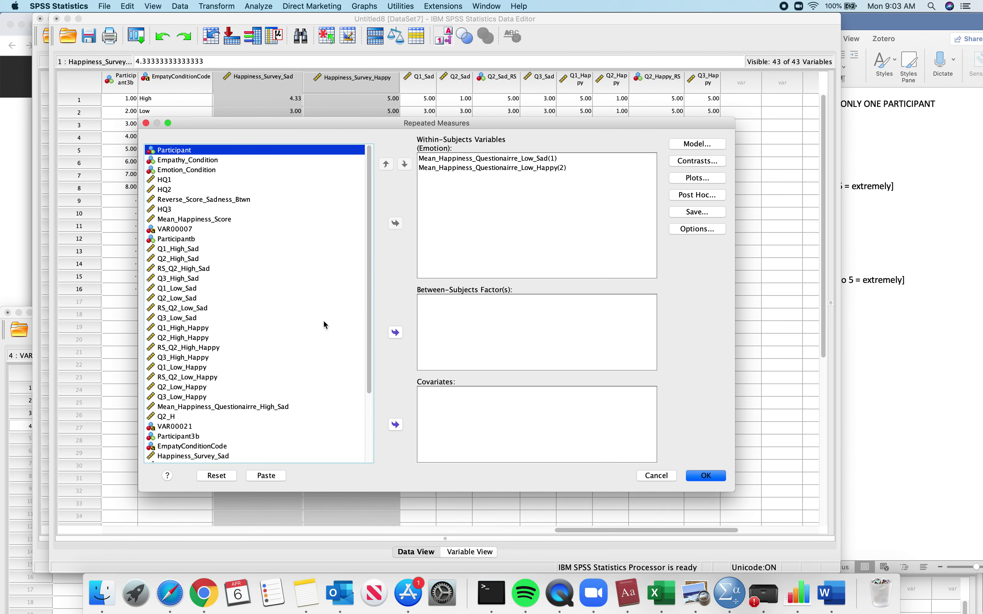
- Replace the within-subjects variables with Happiness_Survey_Sad as level 1 and Happiness_Survey_Happy as level 2
scroll(324, 325, "down", 4)
left_click(463, 159)
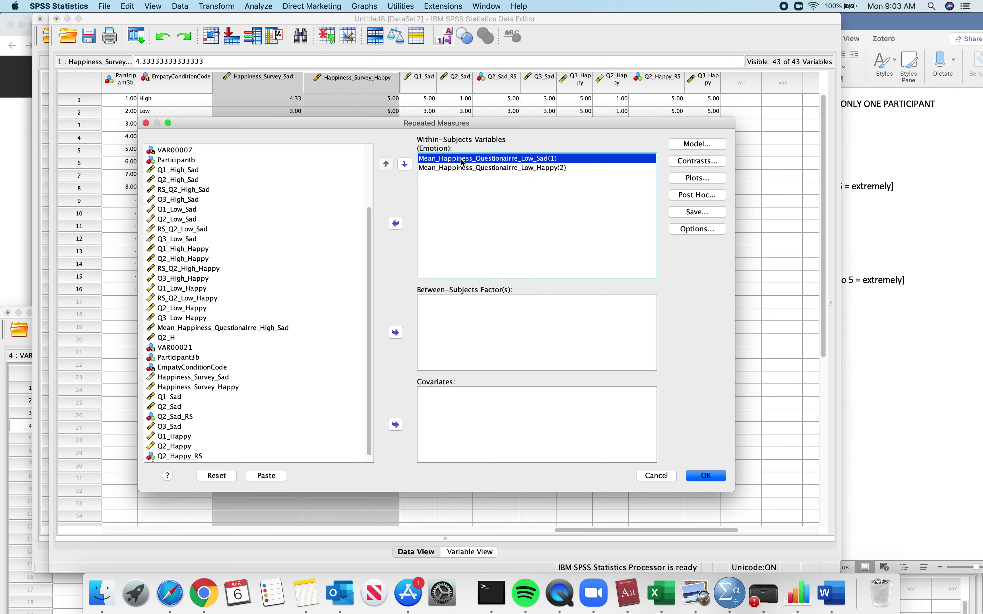
left_click(463, 168, "shift")
left_click(396, 223)
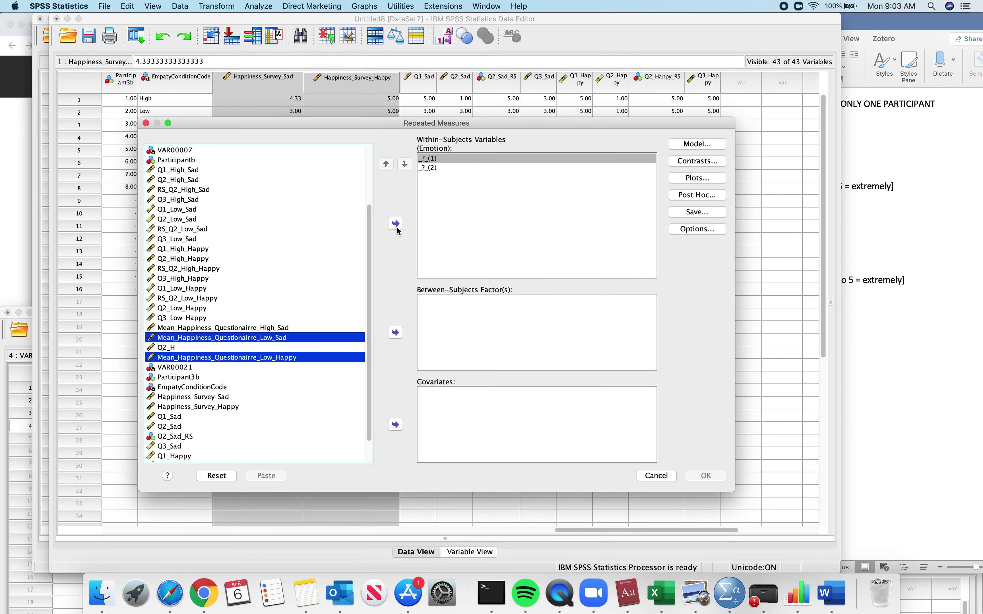
scroll(318, 338, "down", 3)
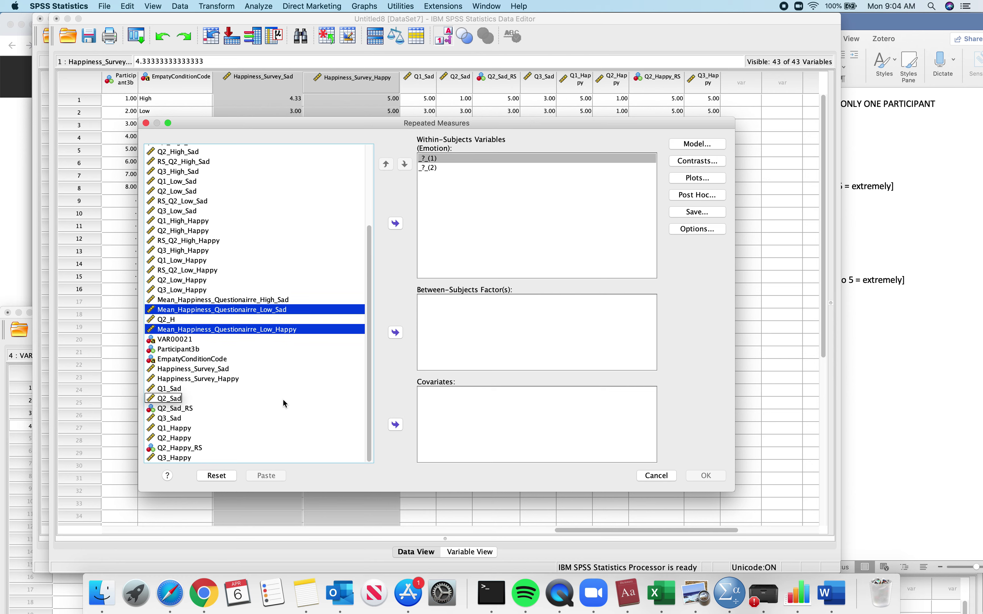
left_click(215, 370)
left_click(215, 380, "shift")
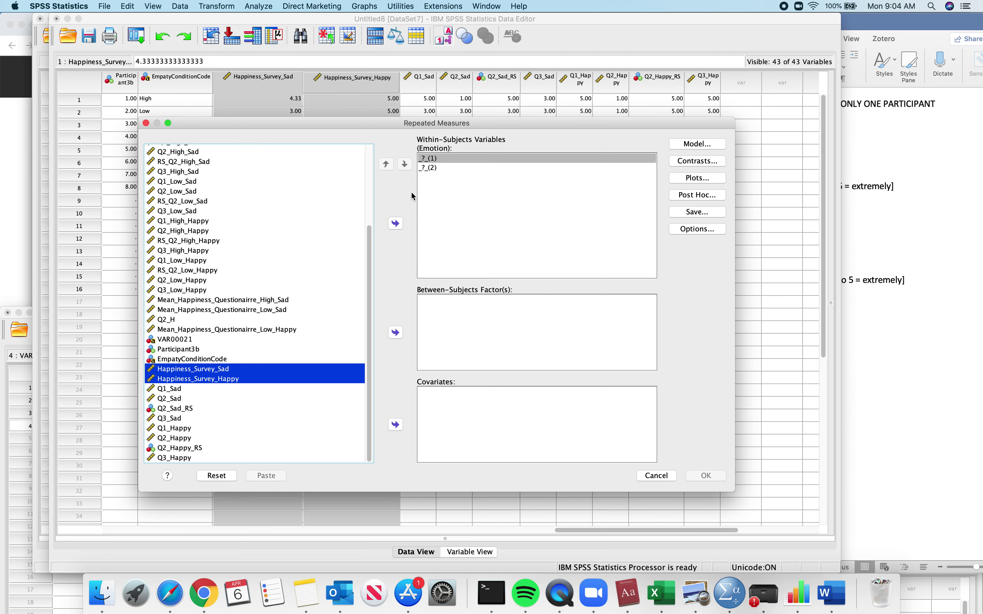
left_click(395, 223)
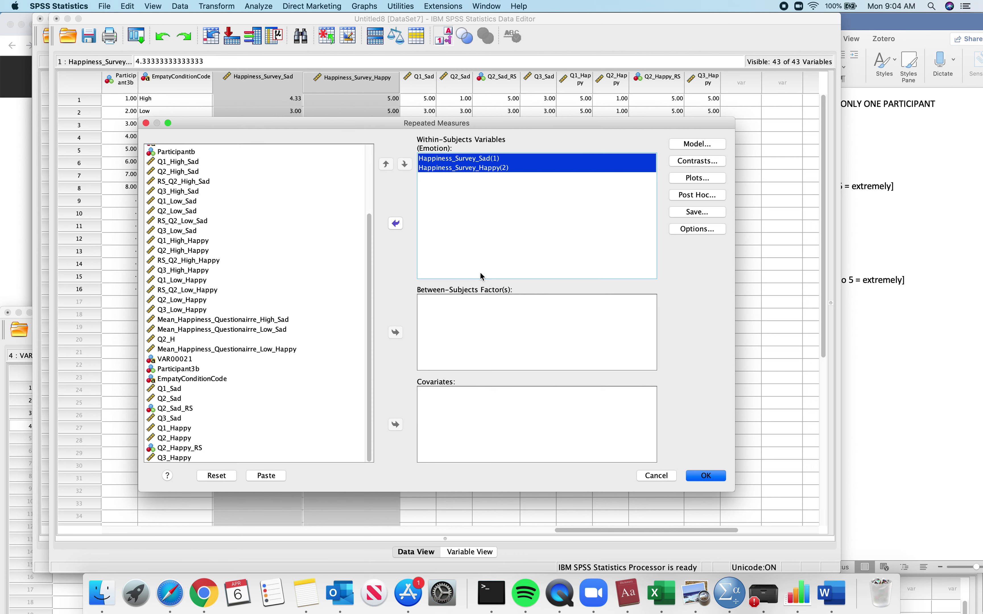
- Assign EmpatyConditionCode as the between-subjects factor and review the contrasts settings without changing them
left_click(187, 378)
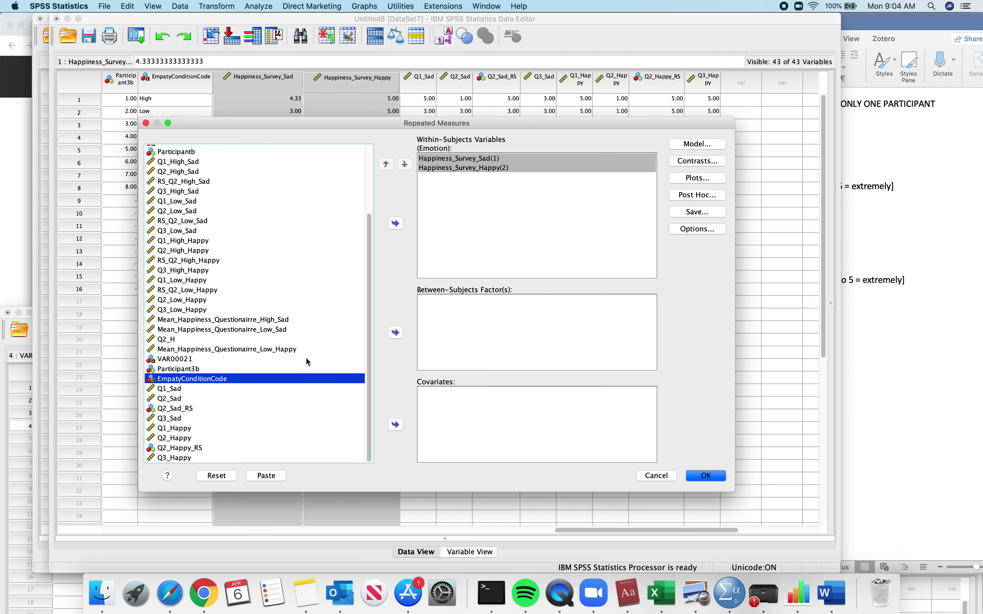
left_click(396, 333)
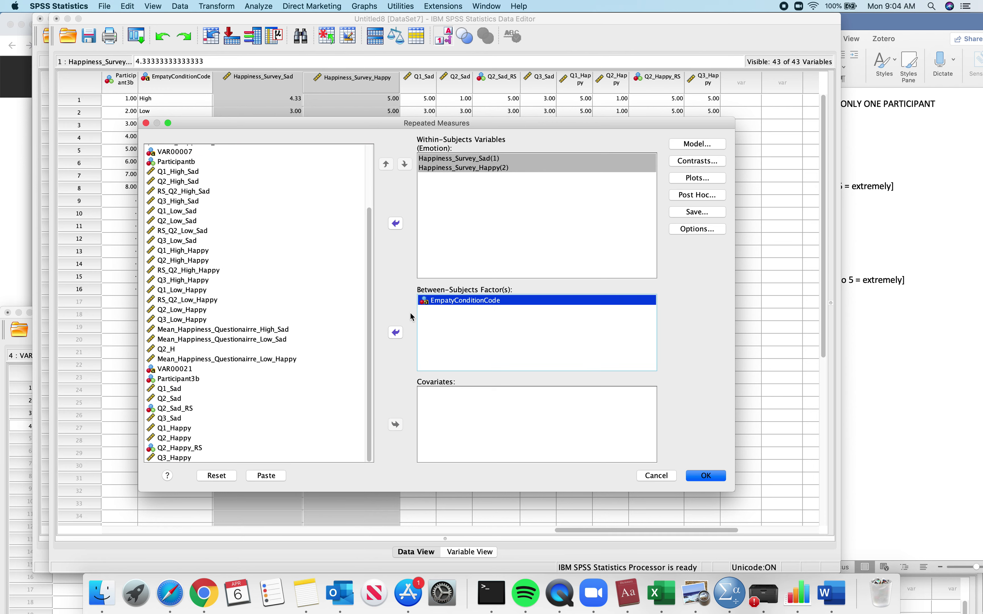
left_click(698, 162)
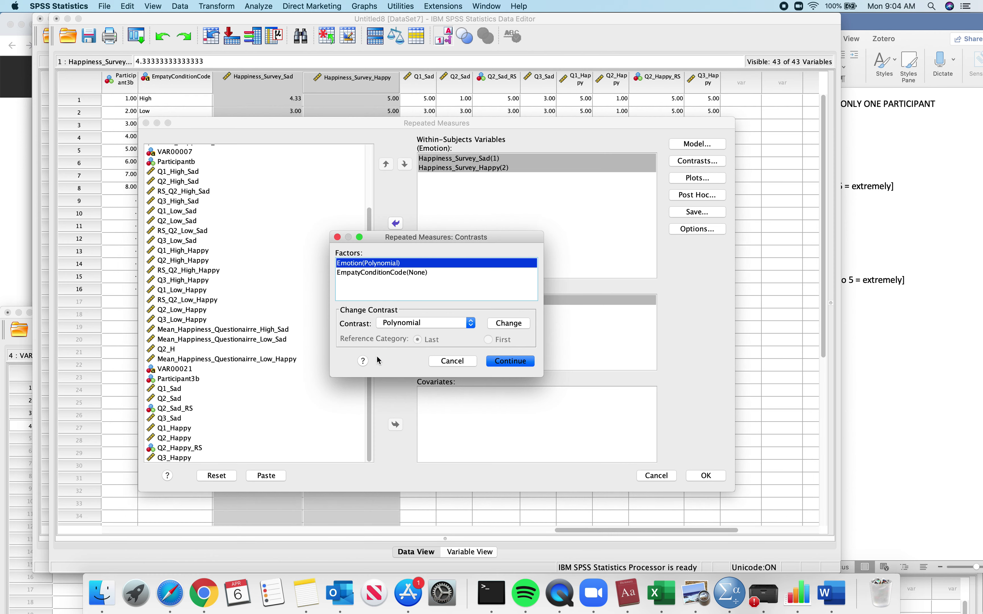
left_click(450, 361)
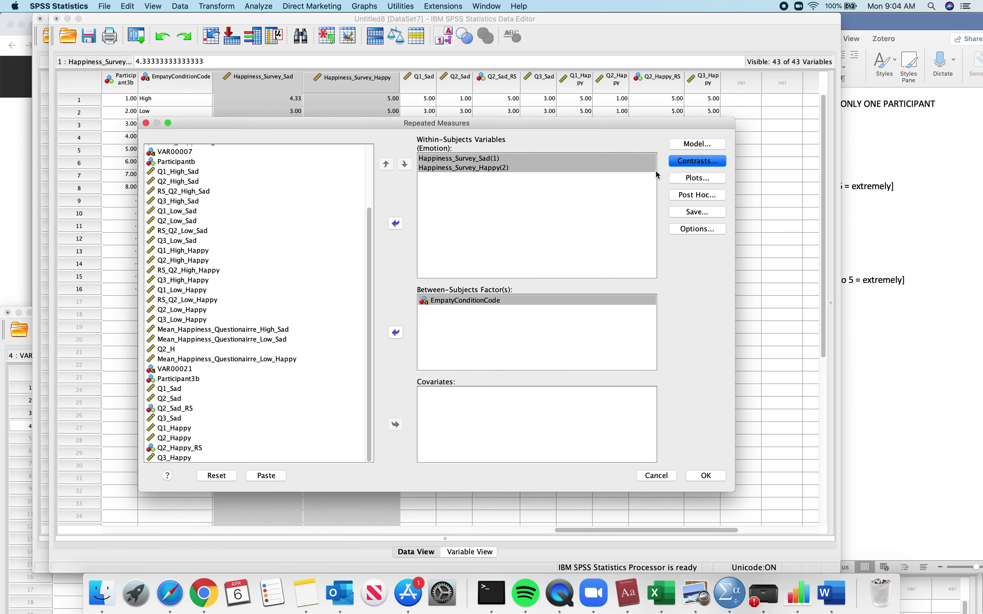
- Add a profile plot with EmpatyConditionCode on the horizontal axis and Emotion as separate lines
left_click(700, 178)
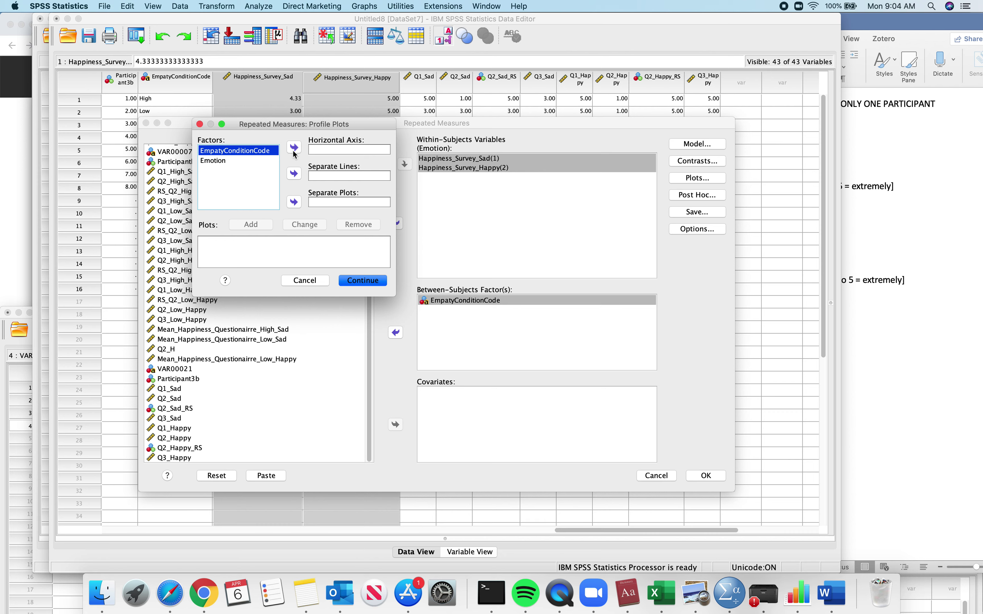
left_click(294, 148)
left_click(213, 160)
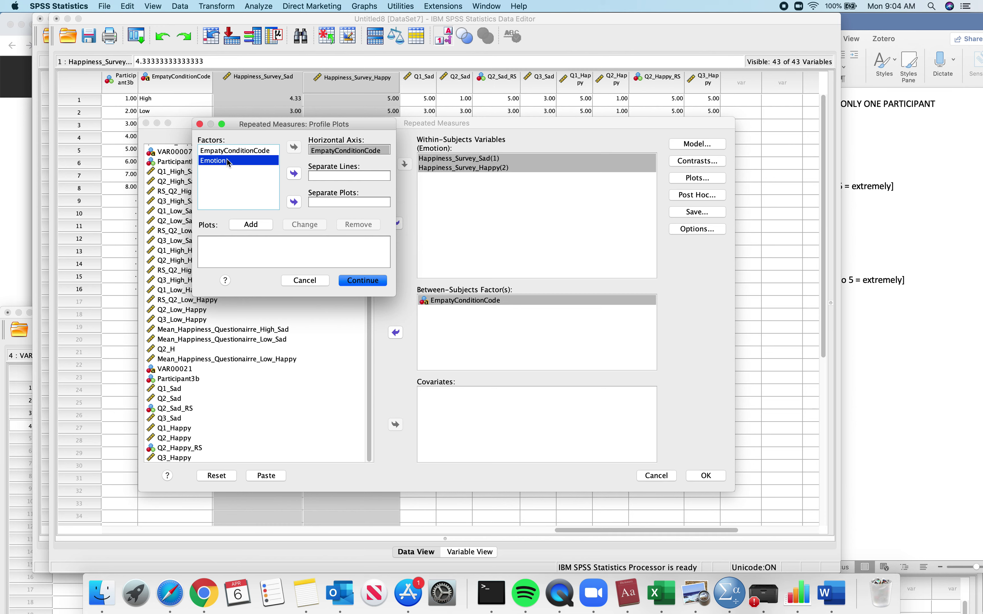
left_click(293, 173)
left_click(246, 225)
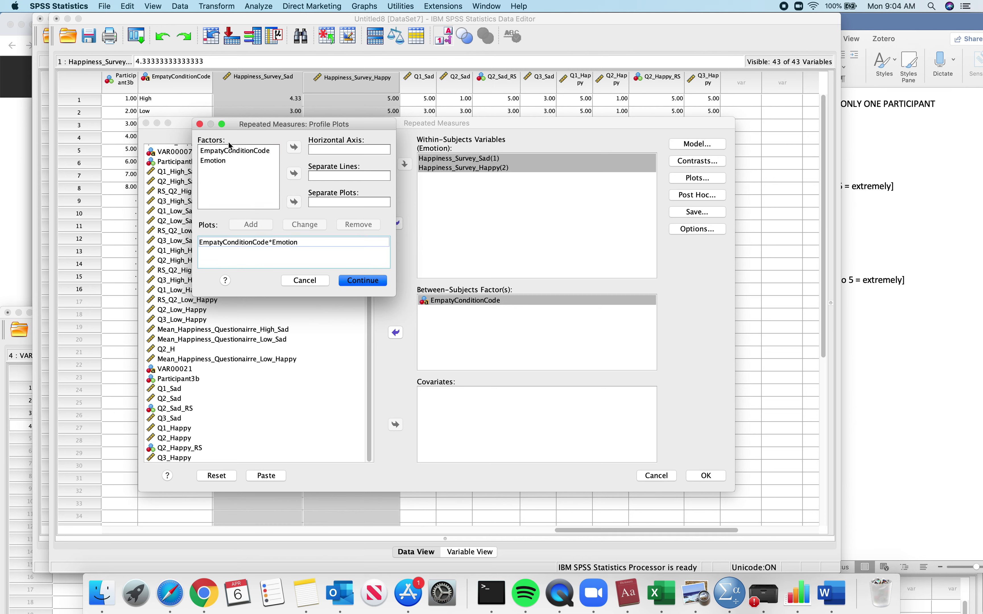
- Add a second profile plot with Emotion on the horizontal axis and EmpatyConditionCode as separate lines, and accept the plots
left_click(235, 152)
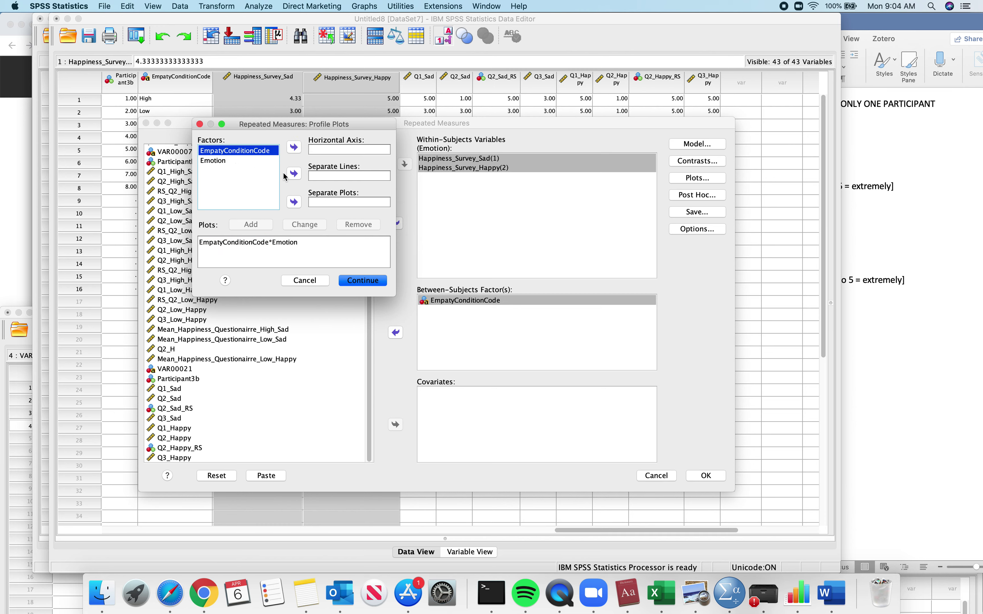
left_click(294, 175)
left_click(213, 160)
left_click(294, 147)
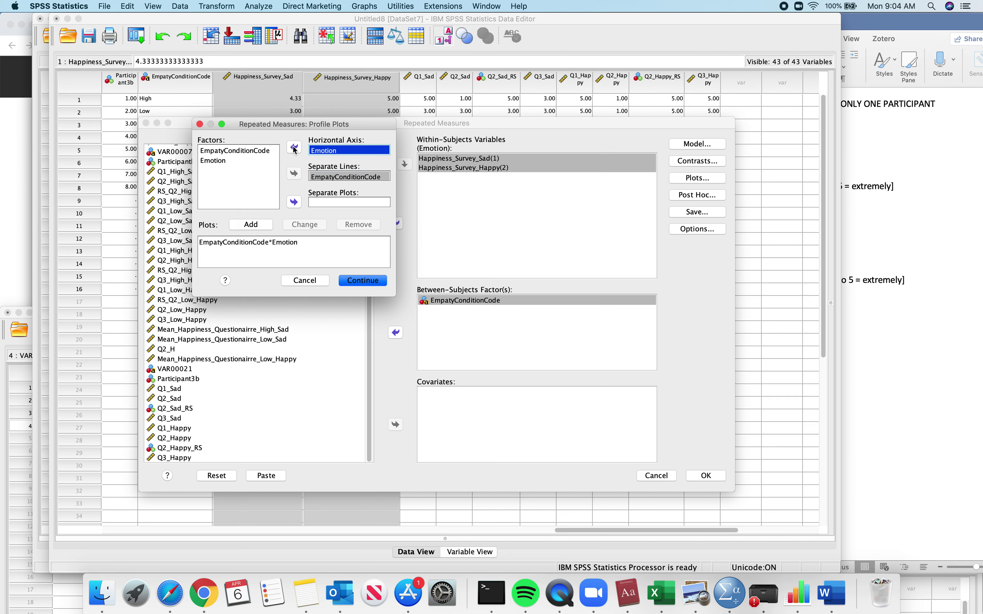
left_click(263, 228)
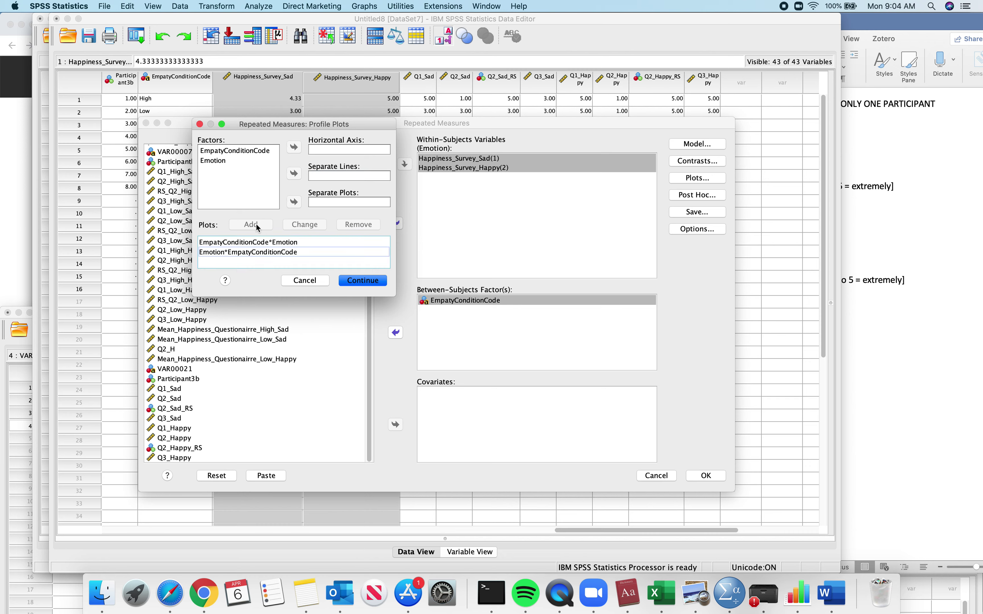
left_click(364, 281)
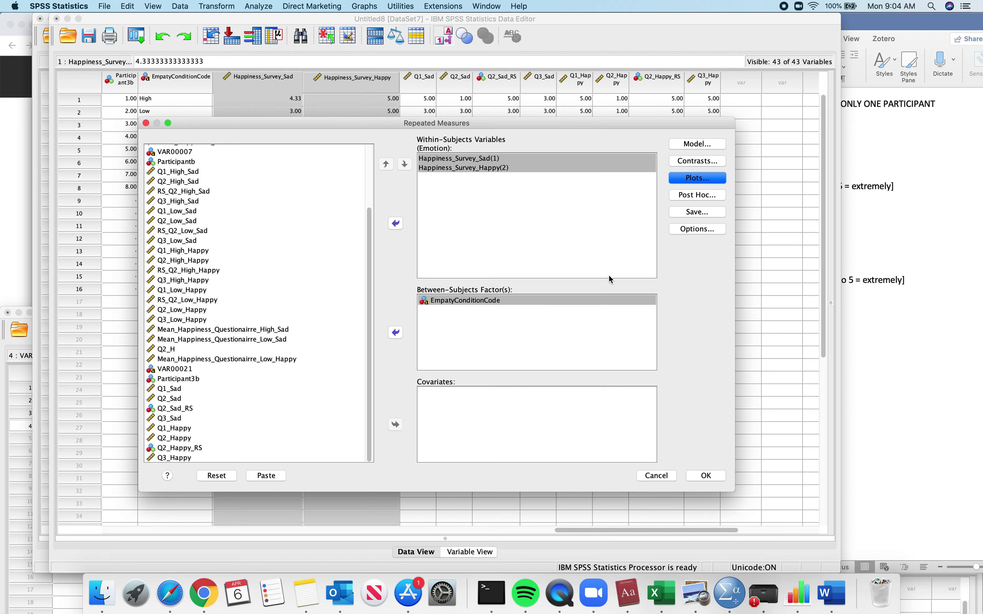
- Request LSD post hoc tests for EmpatyConditionCode
left_click(707, 198)
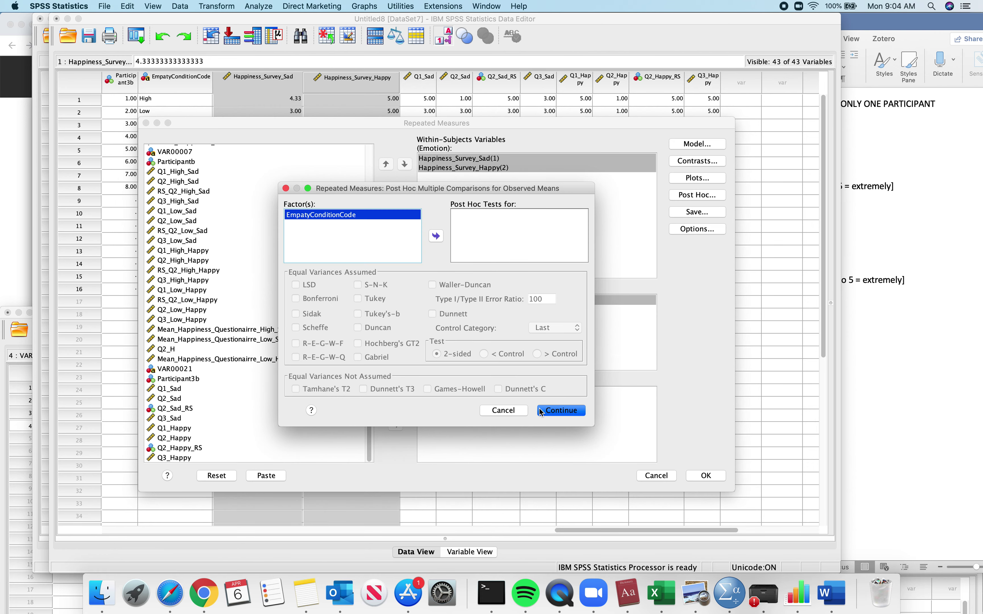
left_click(515, 412)
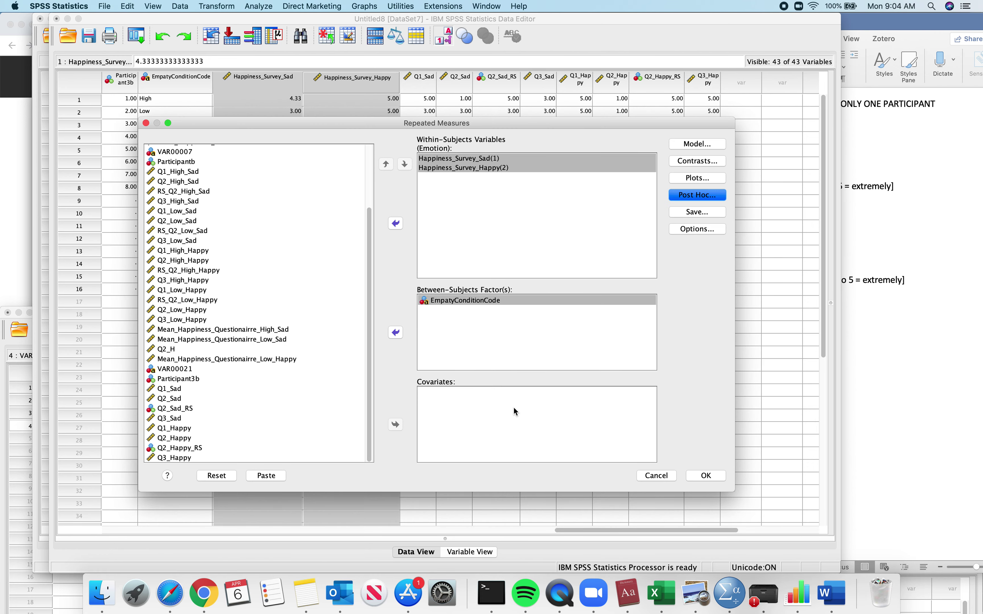
left_click(698, 199)
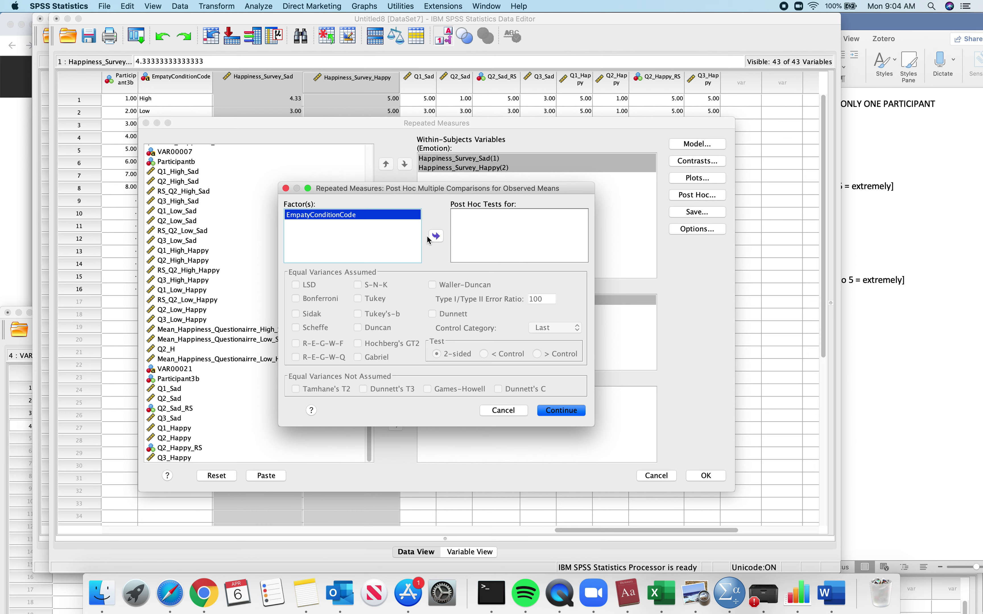
left_click(435, 237)
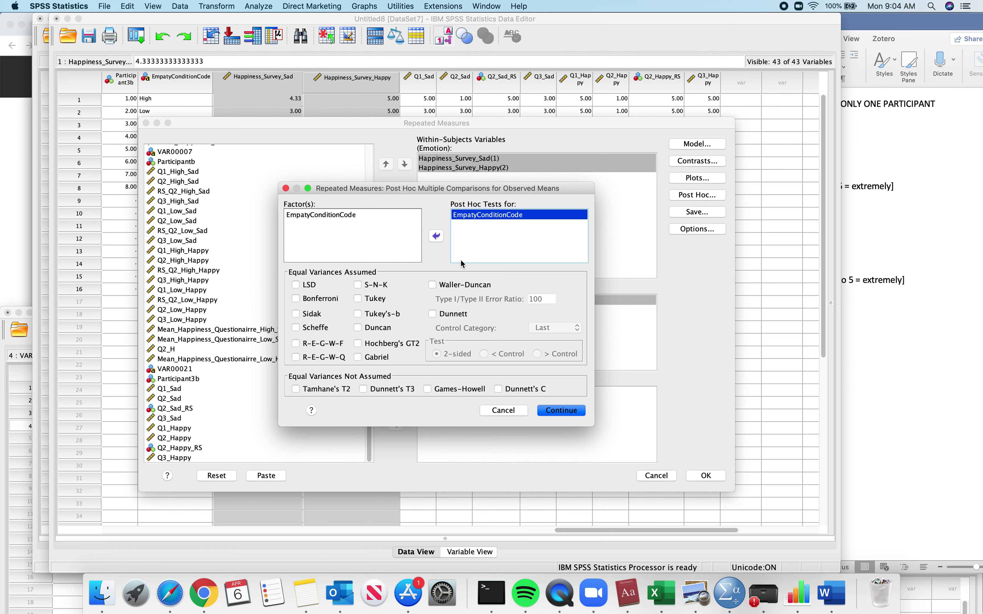
left_click(296, 285)
left_click(561, 411)
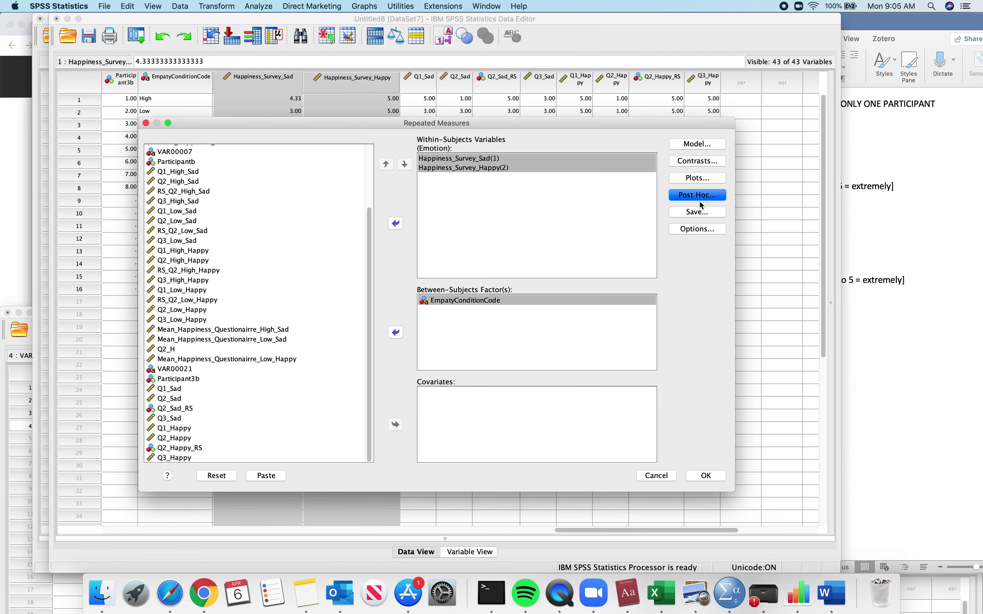
- Display estimated marginal means for EmpatyConditionCode, Emotion and their interaction instead of Emotion alone, and enable comparing main effects
left_click(694, 229)
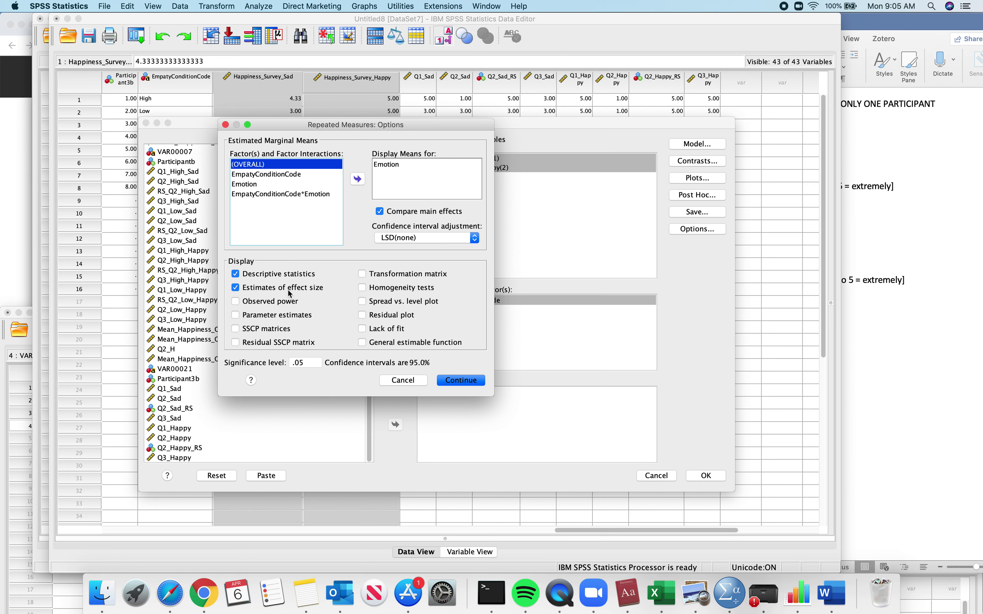
left_click(377, 165)
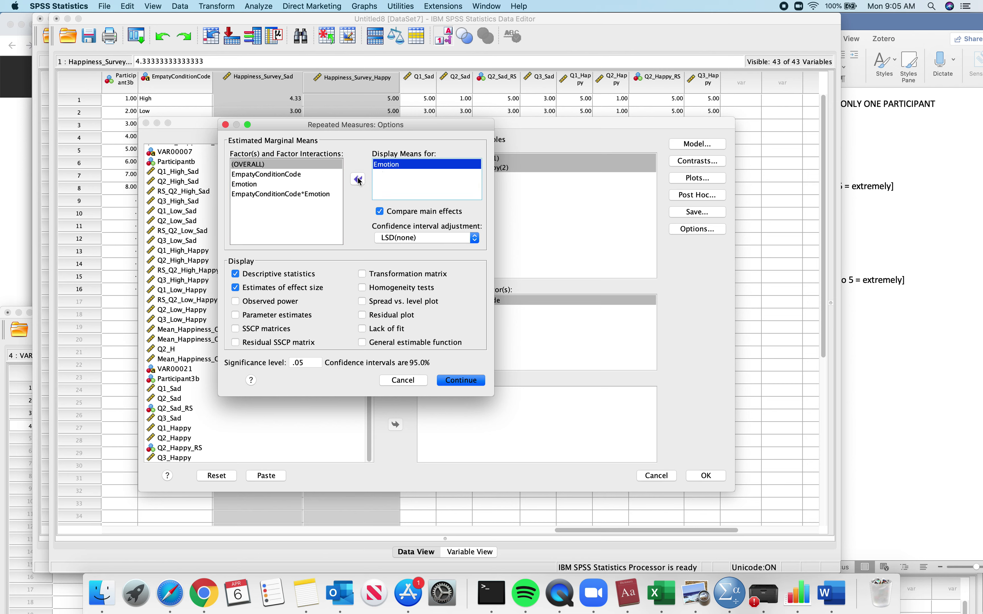
left_click(357, 179)
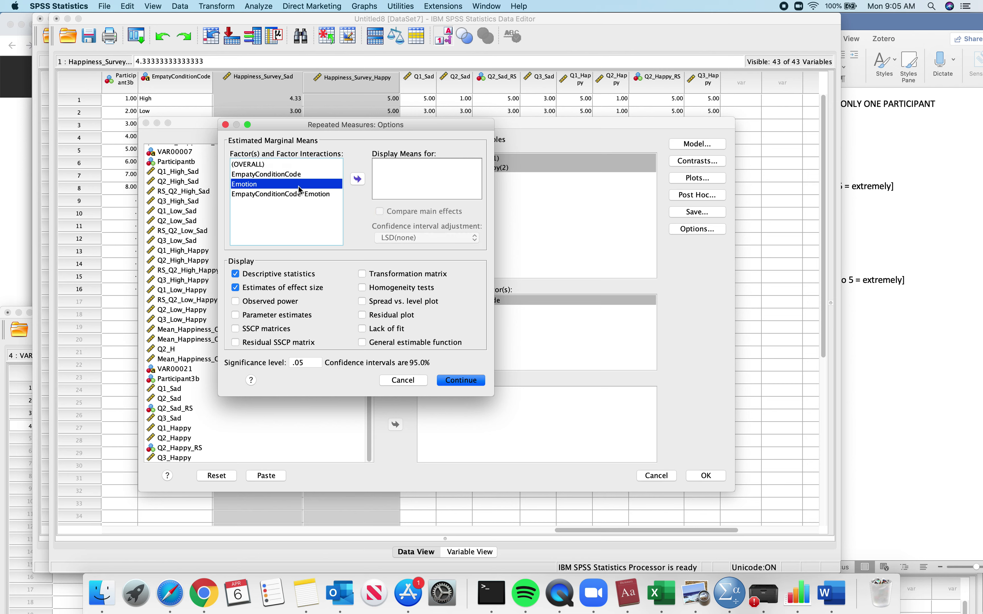
left_click(270, 175)
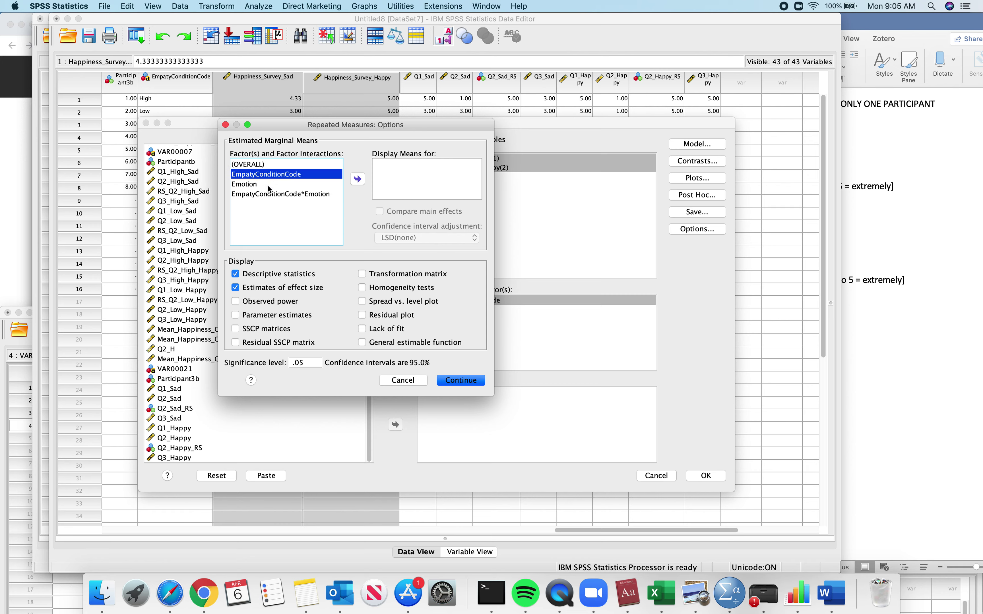
left_click(270, 195, "shift")
left_click(357, 180)
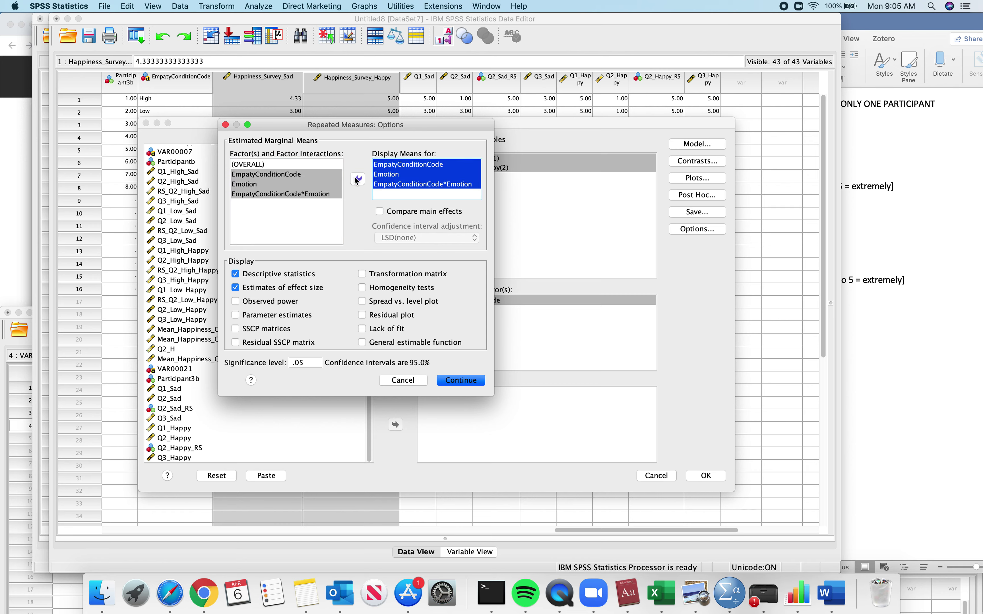
left_click(382, 213)
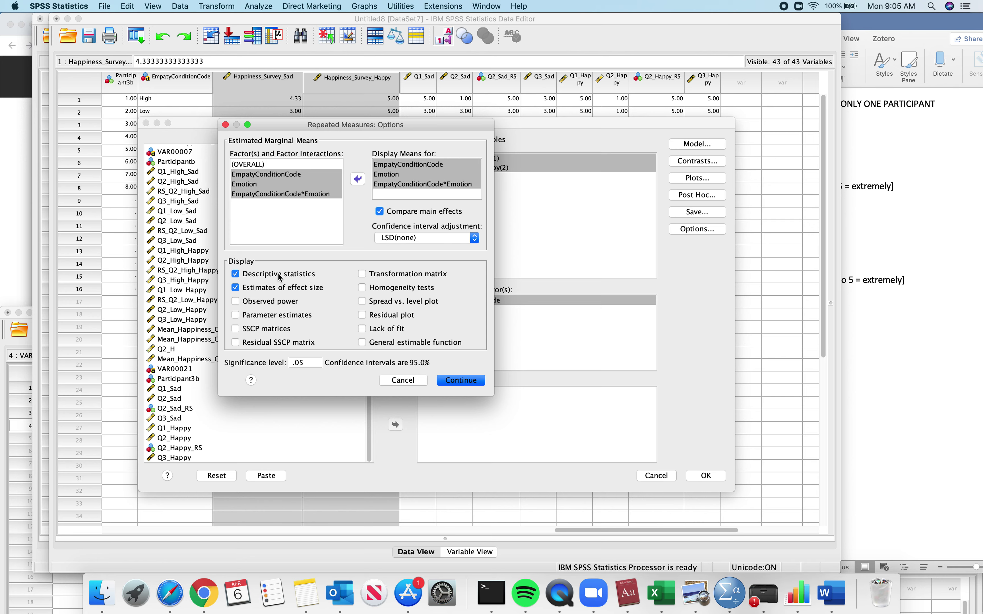
- Accept the repeated measures options and run the mixed-design ANOVA
left_click(480, 381)
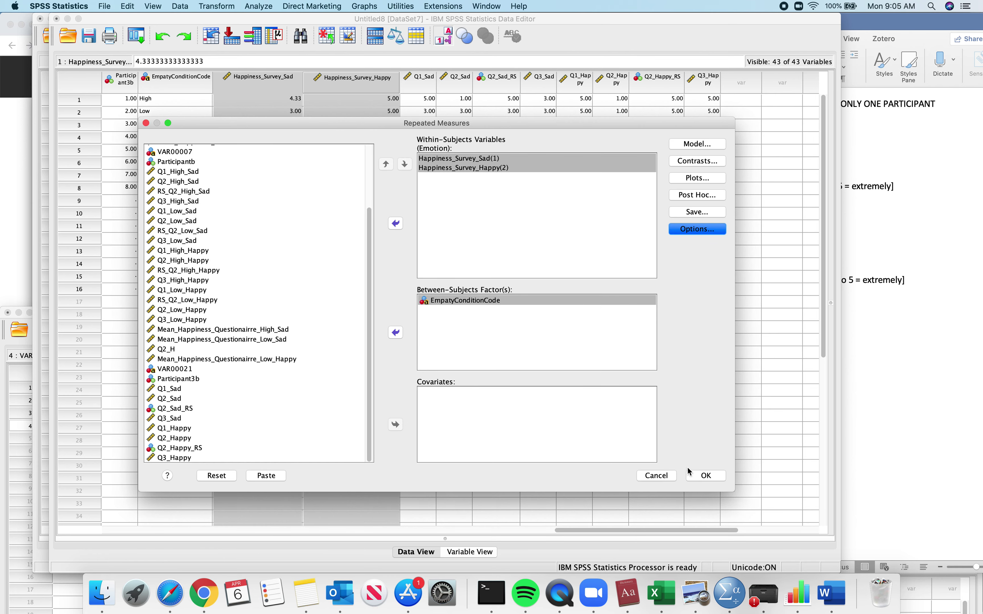
left_click(713, 475)
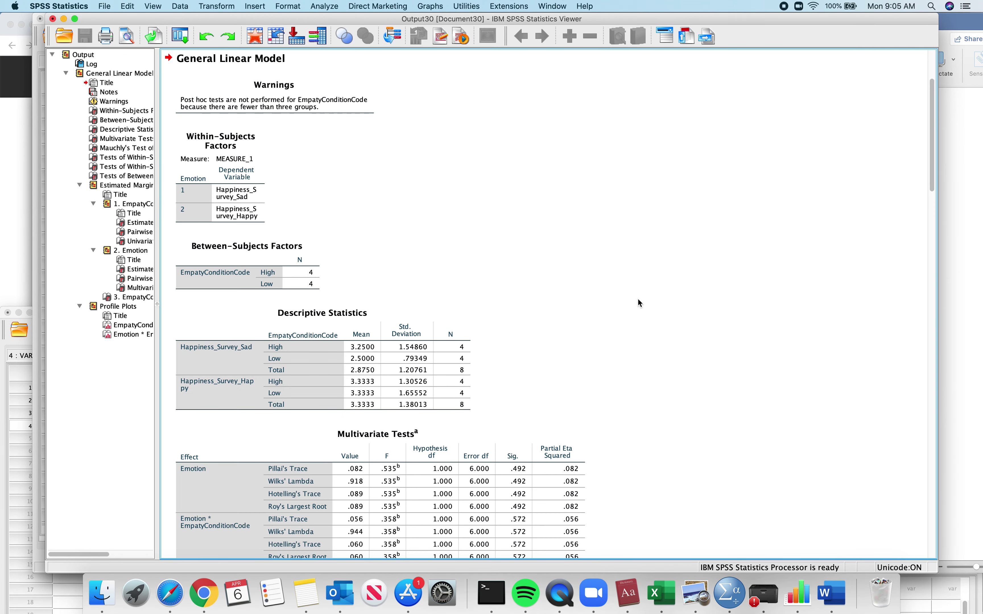
- Review the warnings, within- and between-subjects factors, and descriptive statistics in the General Linear Model output
scroll(613, 315, "down", 3)
scroll(373, 80, "up", 3)
left_click(266, 136)
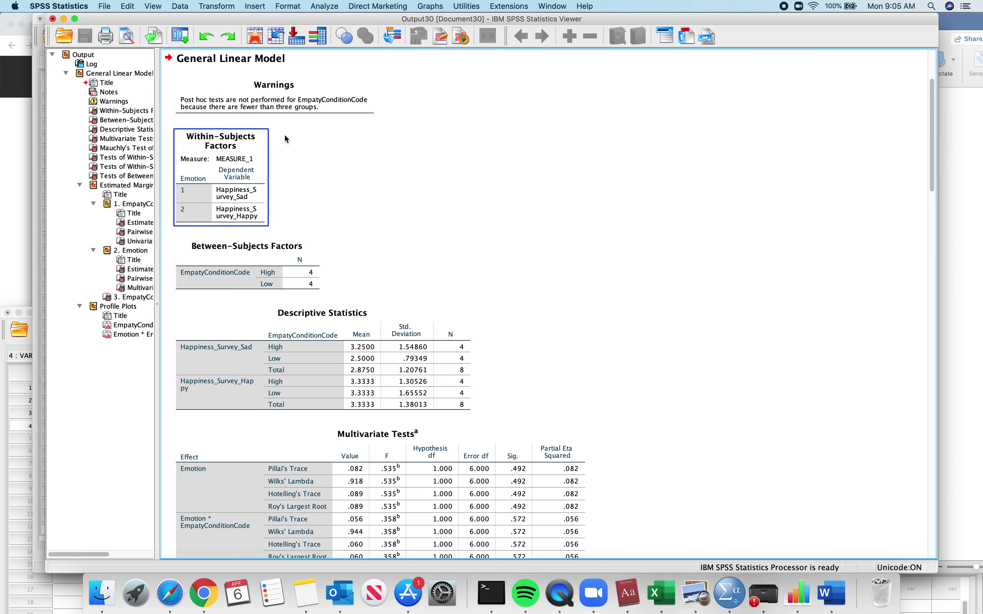
left_click(277, 97)
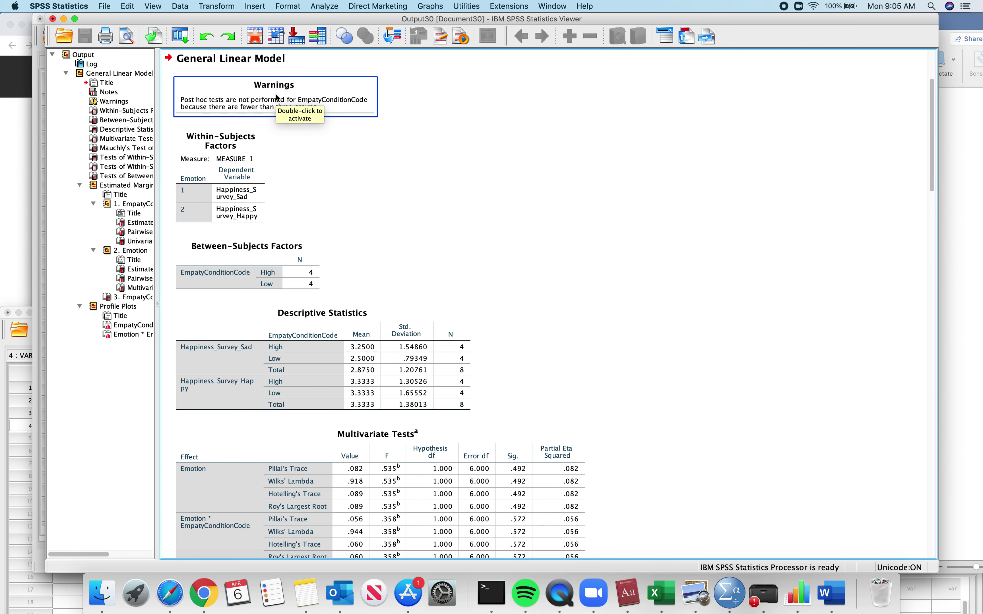
left_click(360, 139)
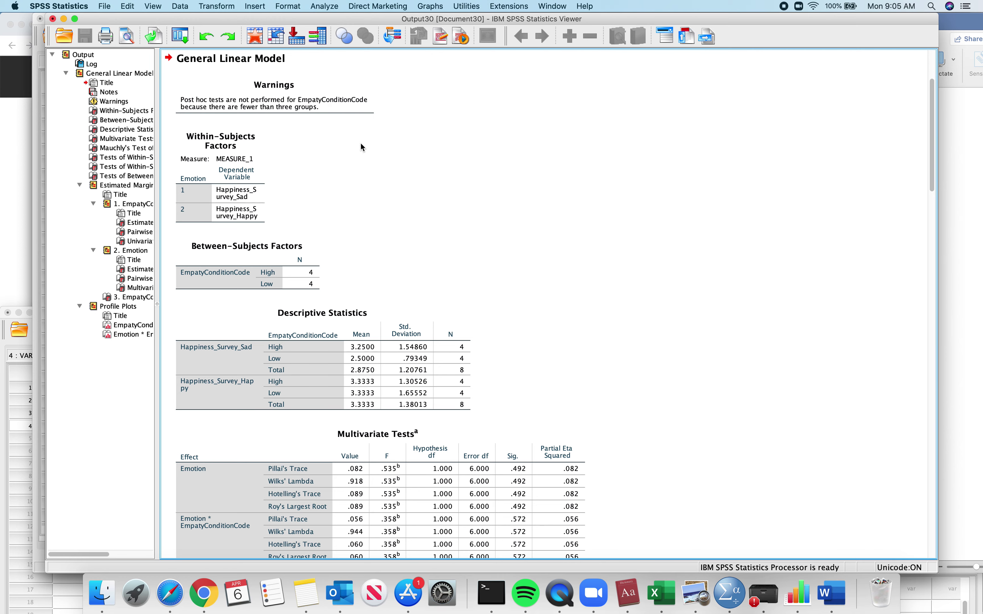
scroll(361, 167, "down", 3)
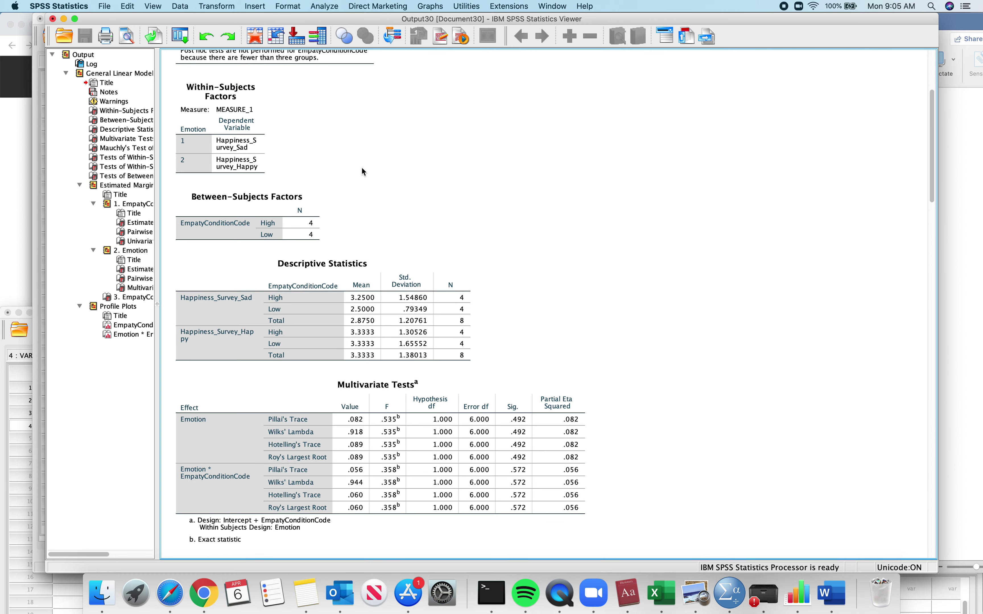
scroll(362, 169, "up", 3)
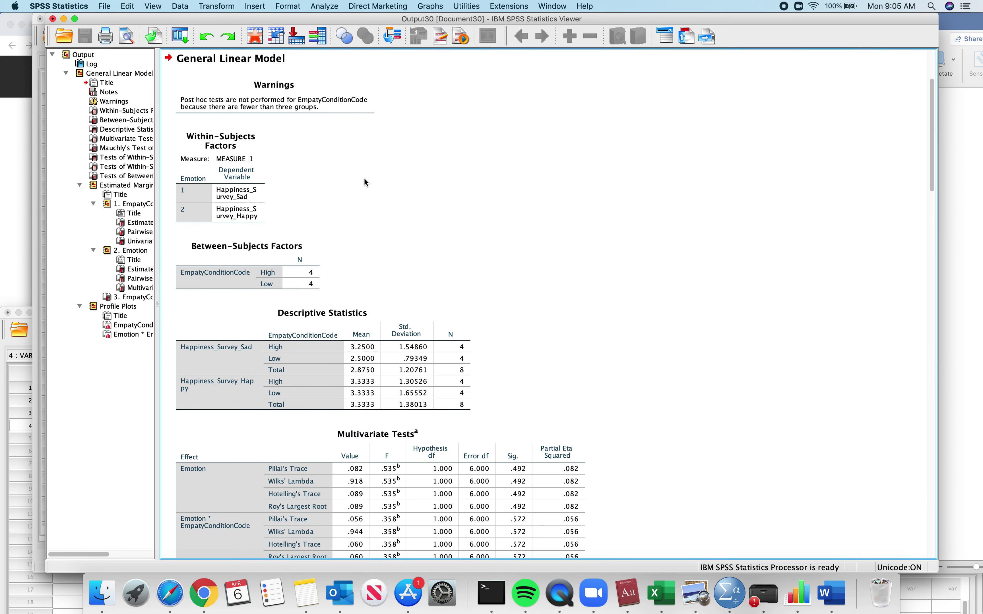
scroll(364, 178, "up", 1)
scroll(348, 199, "down", 1)
left_click(250, 236)
scroll(379, 241, "down", 5)
left_click(380, 241)
left_click(218, 124)
left_click(291, 210)
scroll(398, 195, "down", 4)
left_click(339, 102)
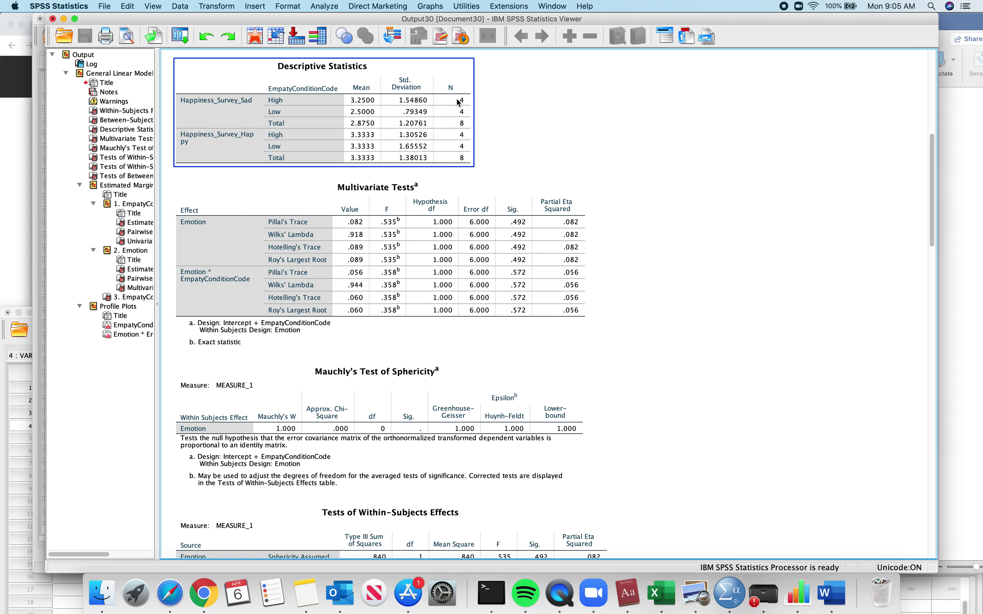
- Delete the main Multivariate Tests table and the Mauchly's Test of Sphericity table from the output
scroll(455, 163, "down", 2)
left_click(457, 162)
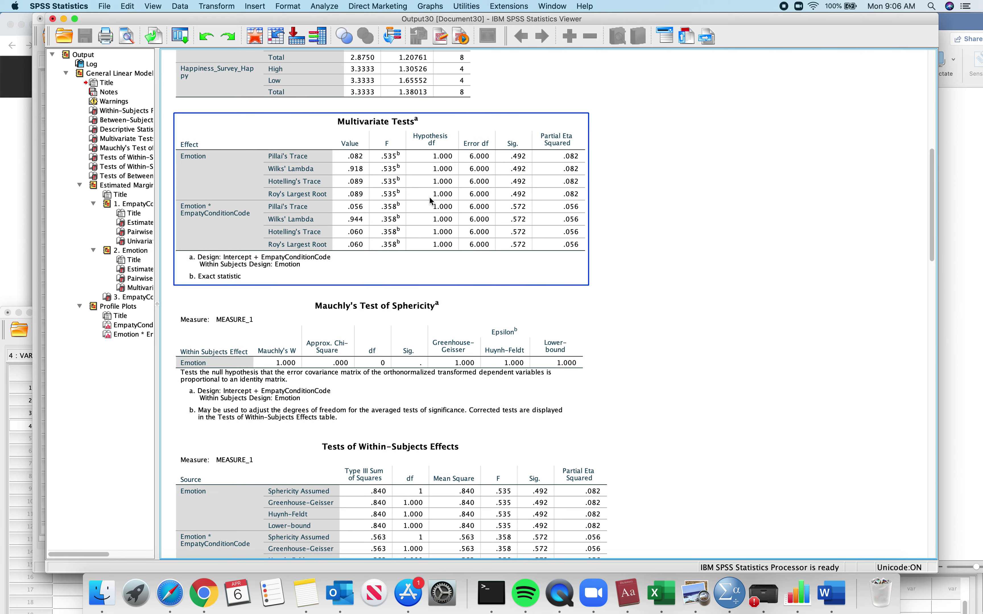
scroll(430, 202, "up", 1)
left_click(404, 145)
left_click(491, 130)
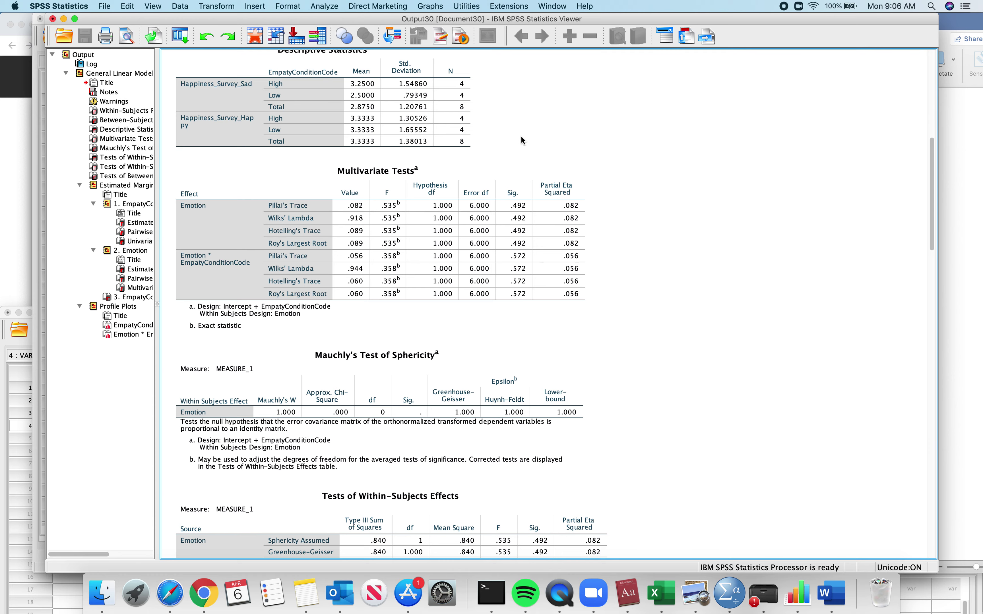
scroll(522, 140, "down", 1)
left_click(519, 146)
scroll(517, 148, "up", 2)
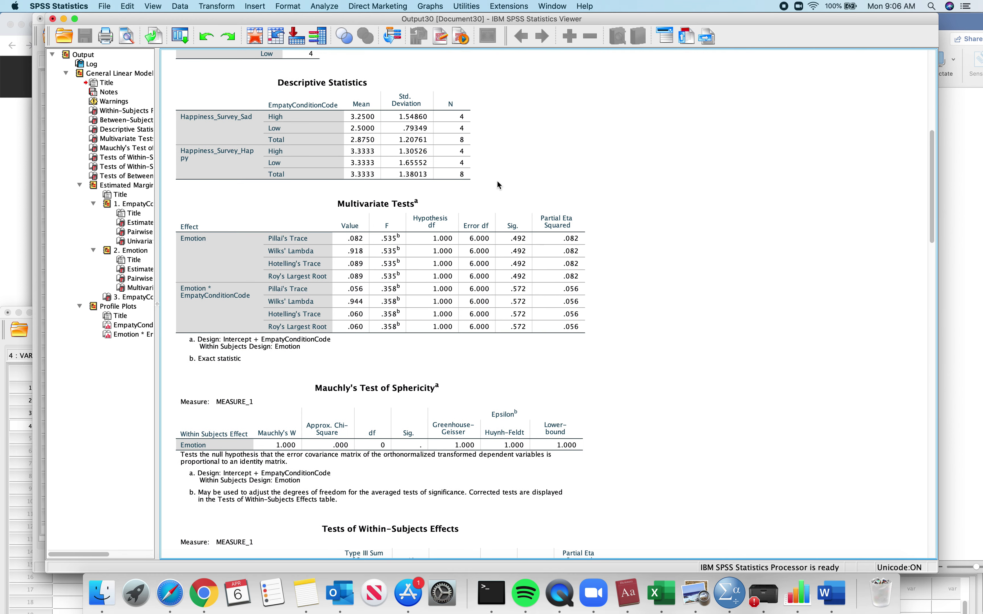
left_click(492, 193)
scroll(492, 194, "down", 1)
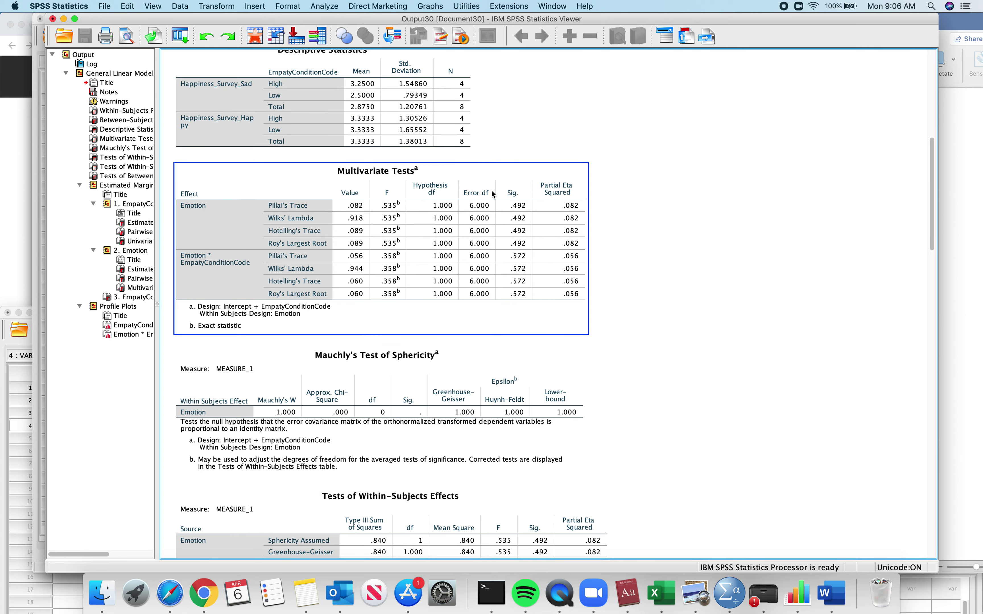
left_click(497, 174)
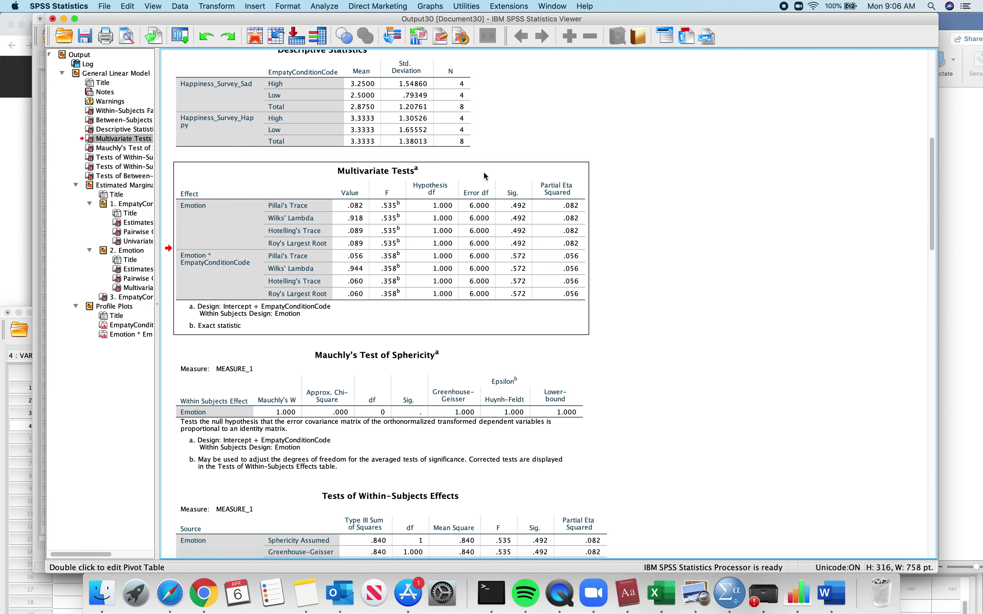
key("Delete")
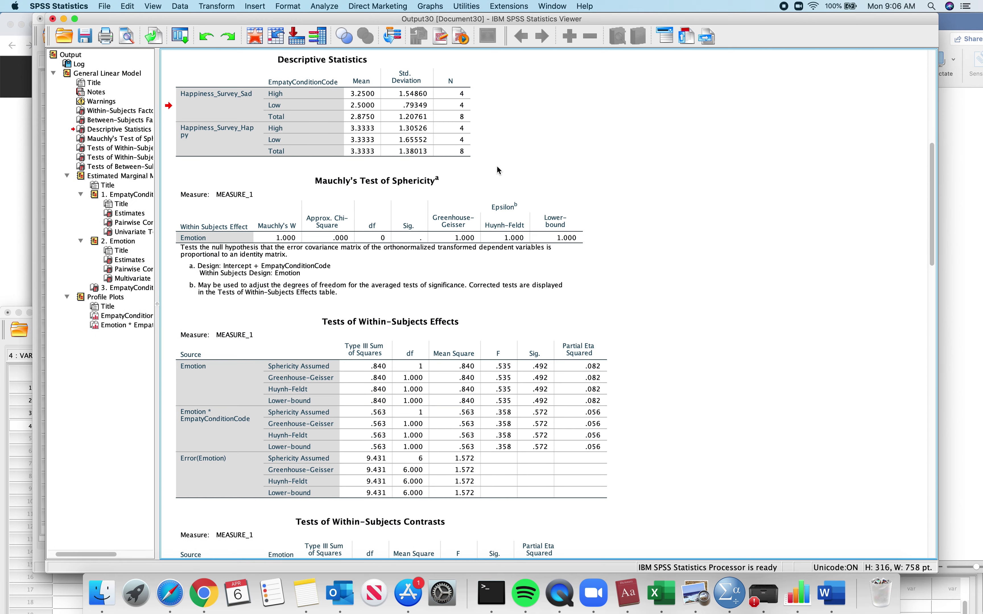
left_click(483, 181)
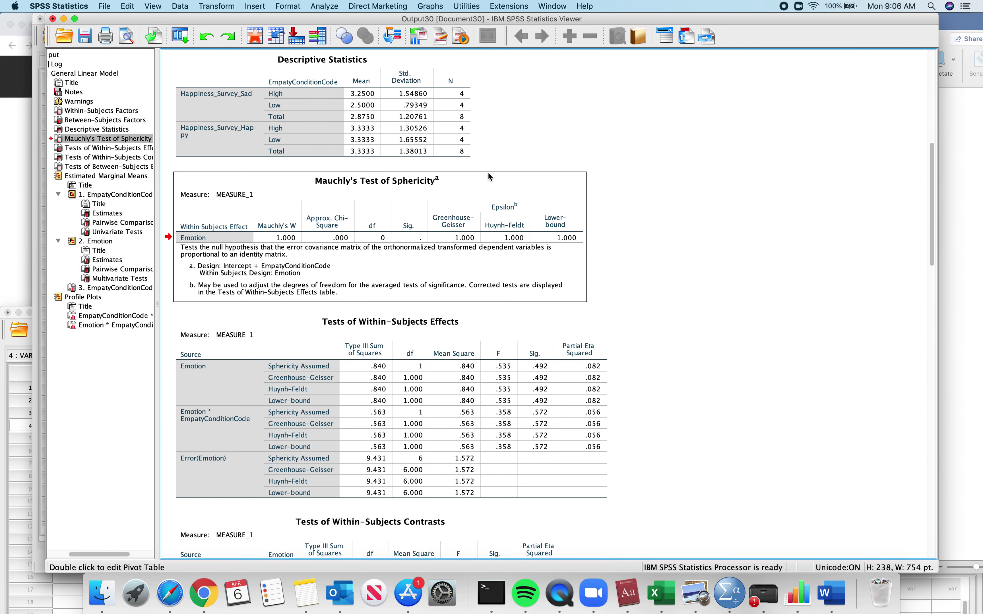
key("Delete")
- Delete the Tests of Within-Subjects Contrasts table, keeping the Tests of Within-Subjects Effects table
left_click(487, 175)
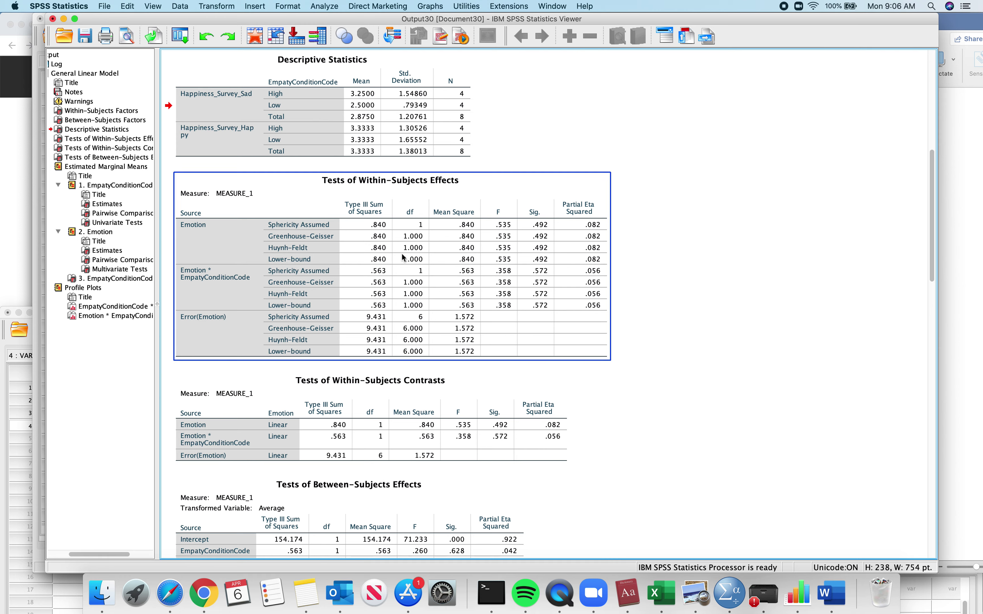
left_click(553, 322)
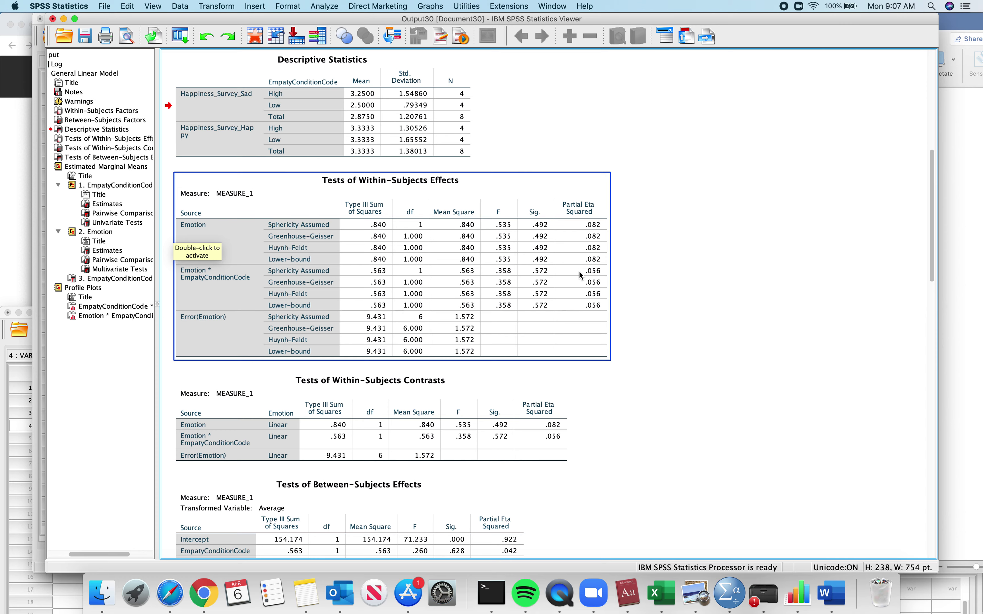
scroll(579, 271, "down", 3)
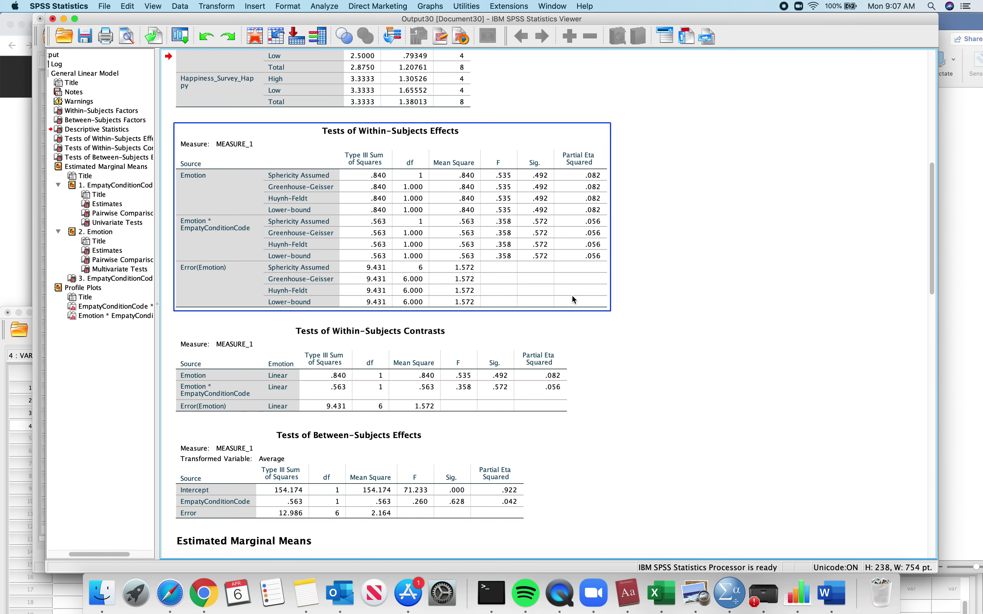
left_click(576, 313)
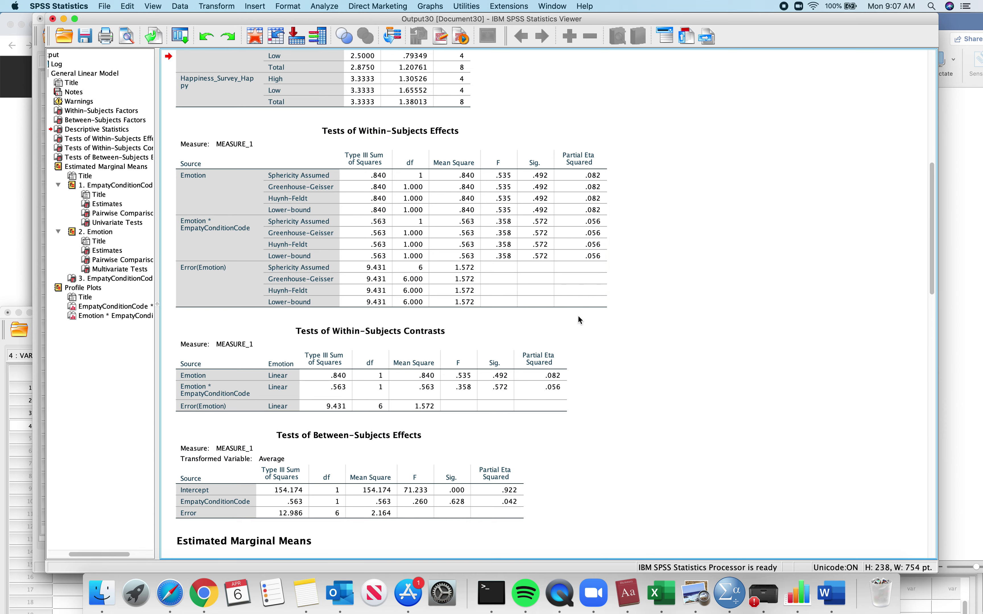
scroll(577, 317, "down", 2)
left_click(537, 307)
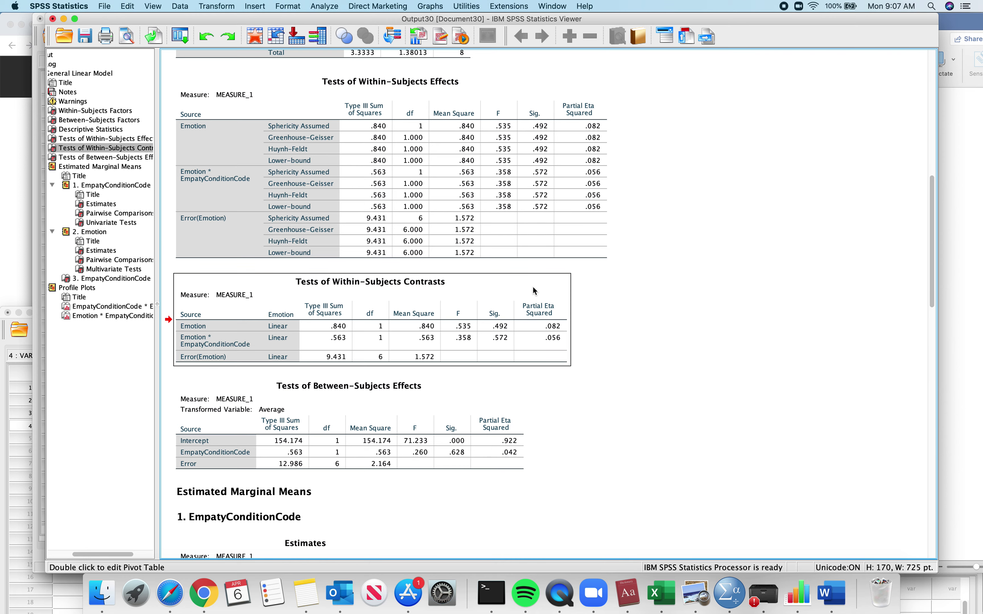
key("BackSpace")
- Delete the Univariate Tests table from the EmpatyConditionCode section of the estimated marginal means
left_click(521, 294)
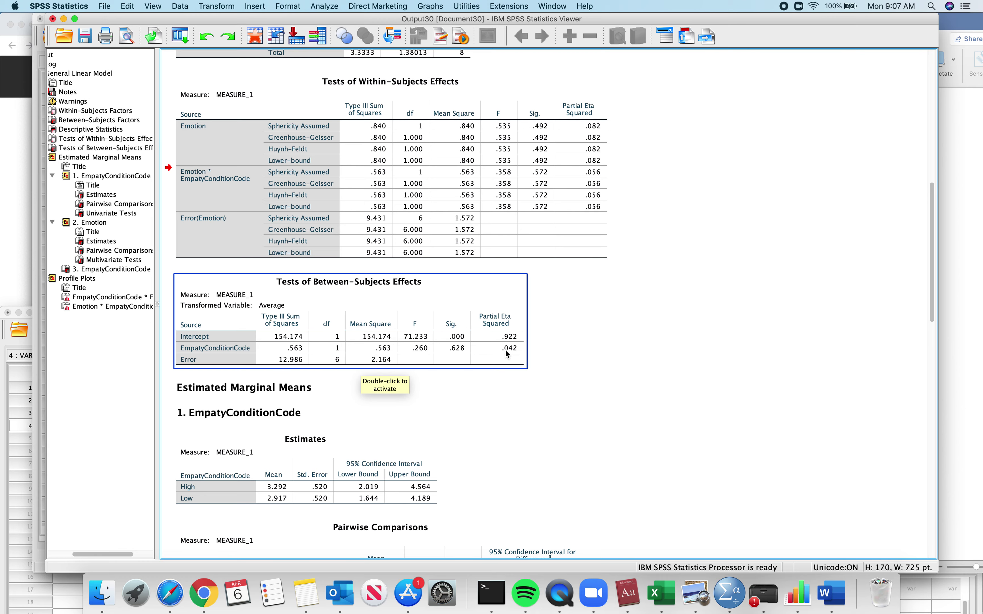
scroll(494, 376, "down", 5)
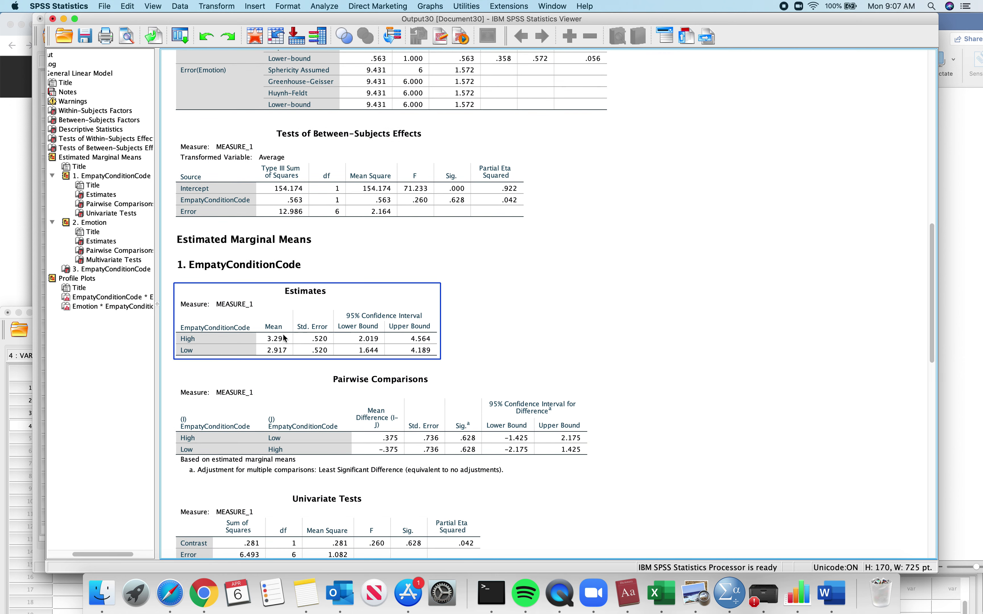
scroll(291, 326, "down", 3)
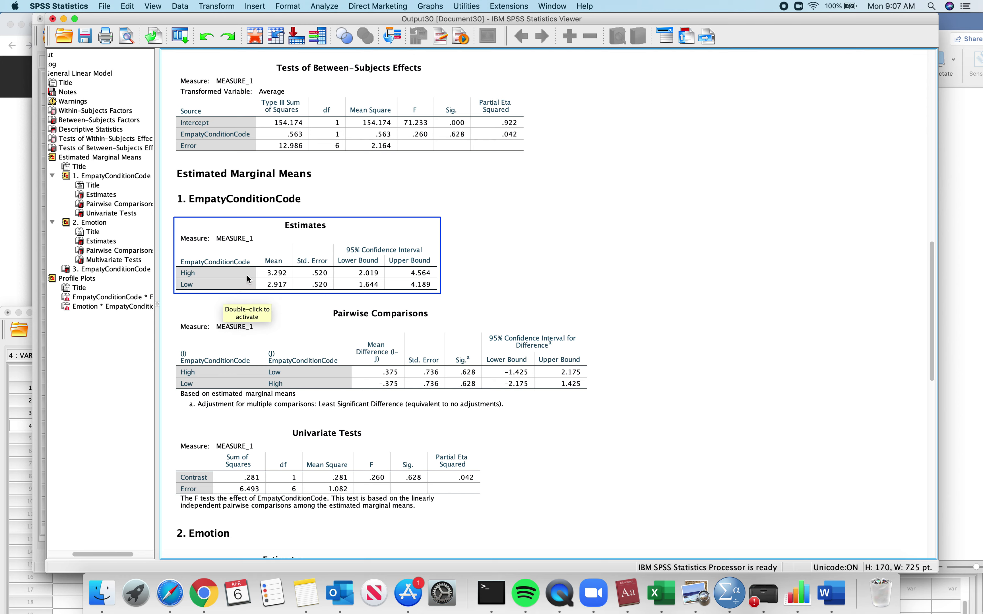
left_click(315, 345)
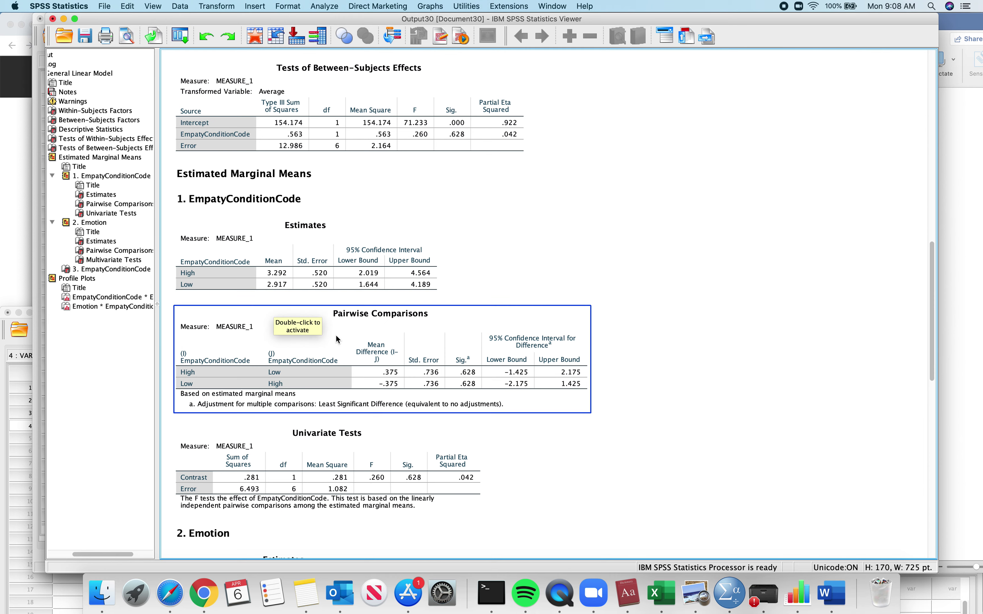
scroll(350, 336, "down", 3)
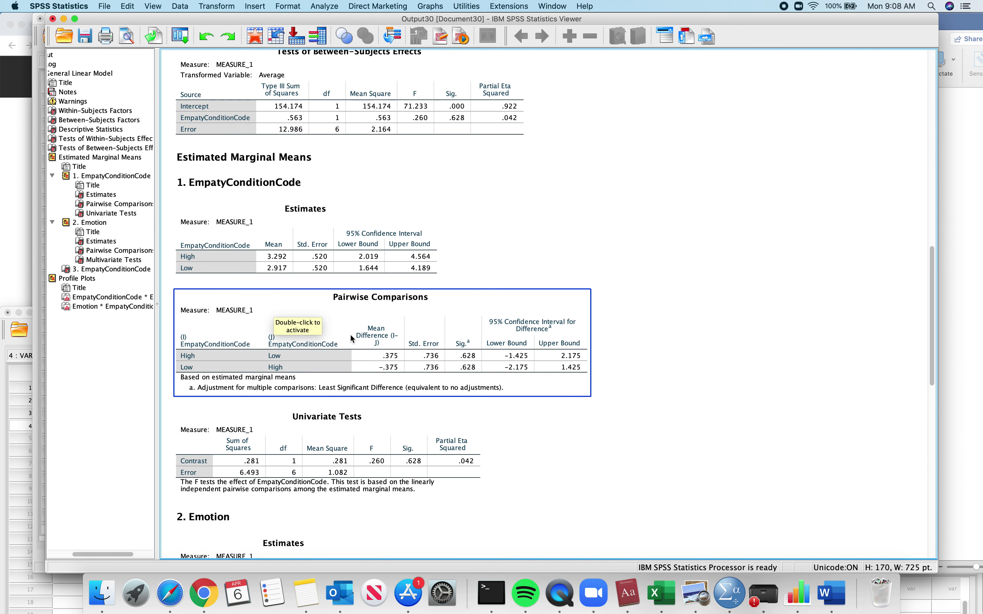
scroll(350, 338, "down", 3)
left_click(342, 333)
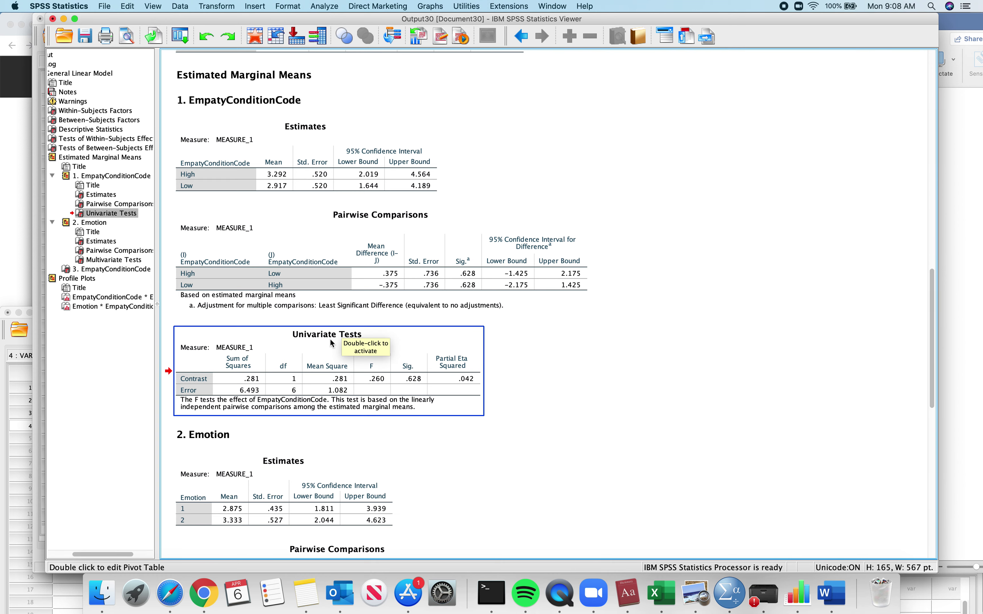
scroll(330, 335, "down", 1)
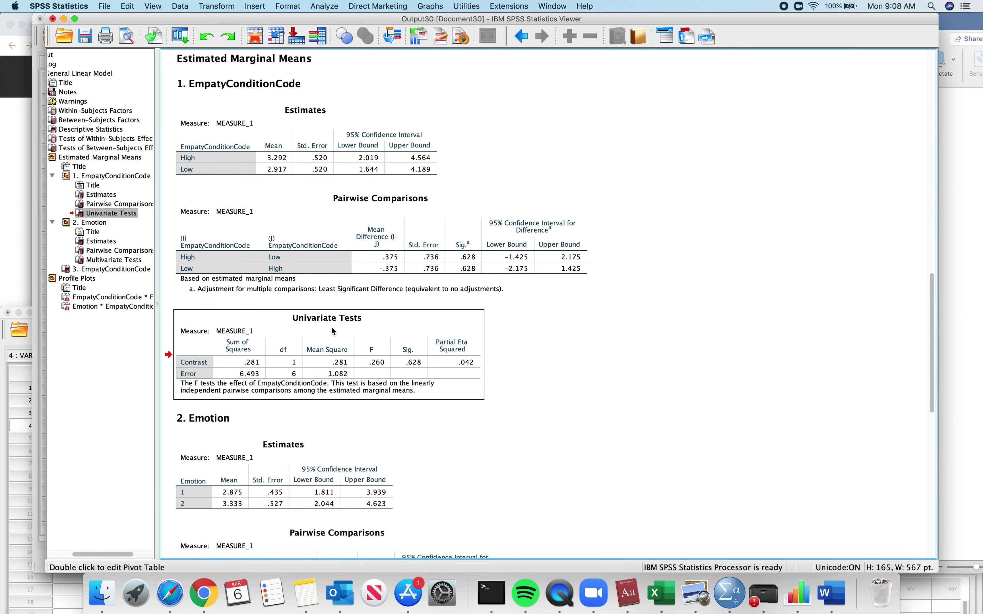
key("Delete")
- Examine the Emotion comparisons, within-subjects effects, EmpatyConditionCode by Emotion means, and profile plot in the output
scroll(368, 324, "down", 4)
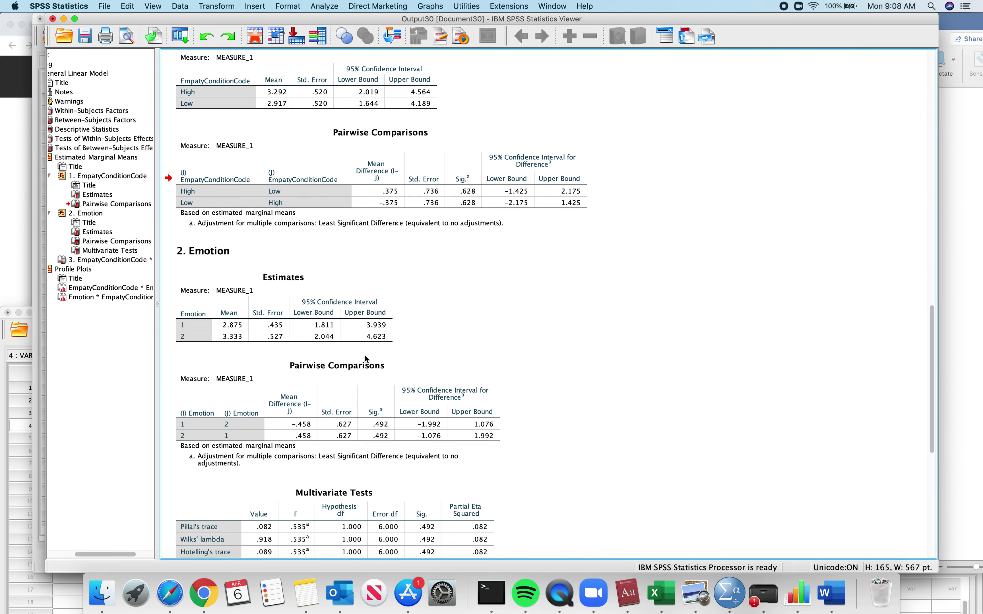
scroll(364, 355, "down", 8)
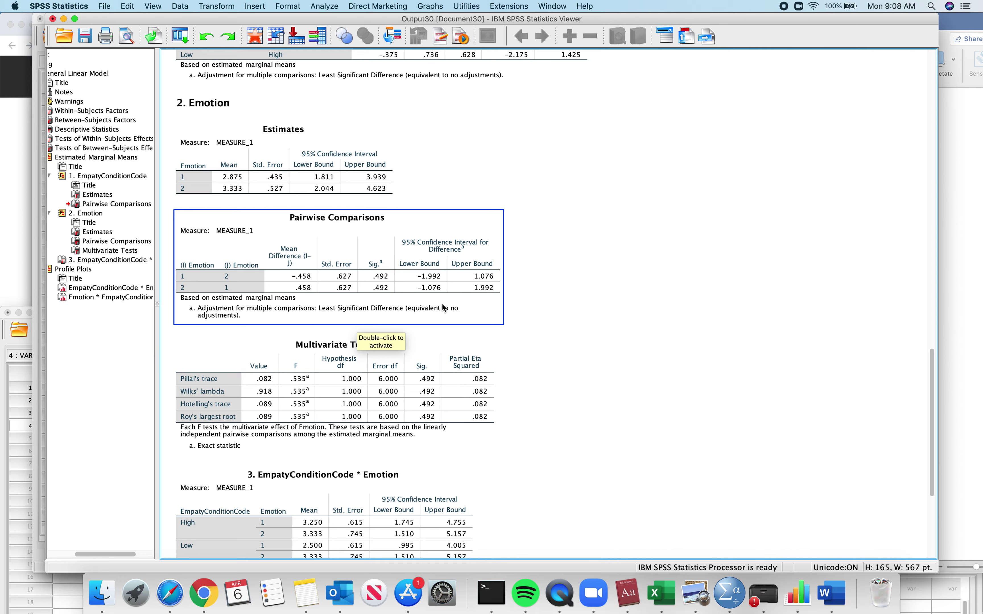
scroll(416, 275, "up", 20)
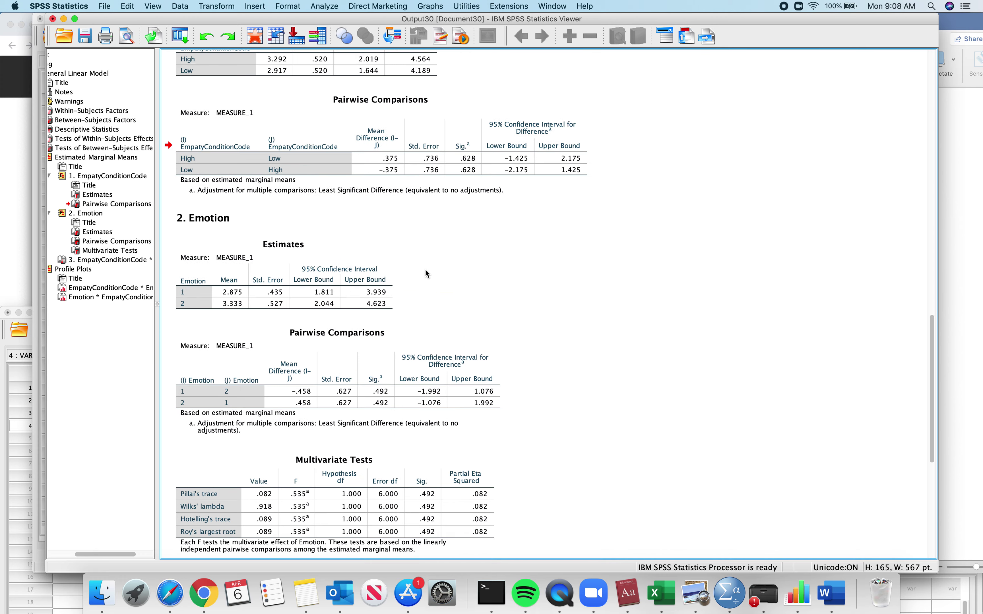
scroll(427, 273, "up", 7)
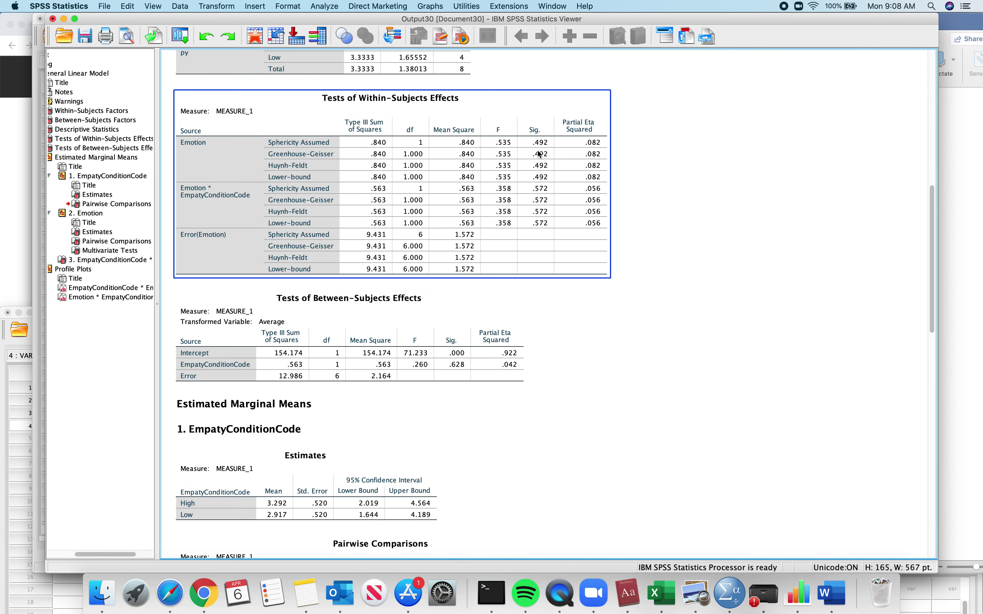
scroll(508, 269, "down", 20)
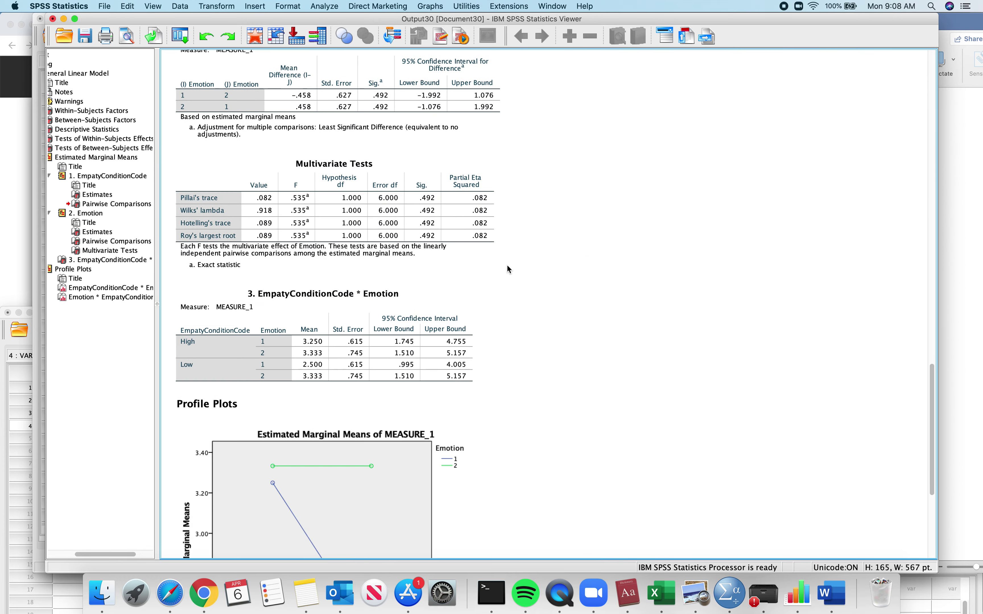
scroll(509, 269, "down", 2)
scroll(508, 269, "up", 1)
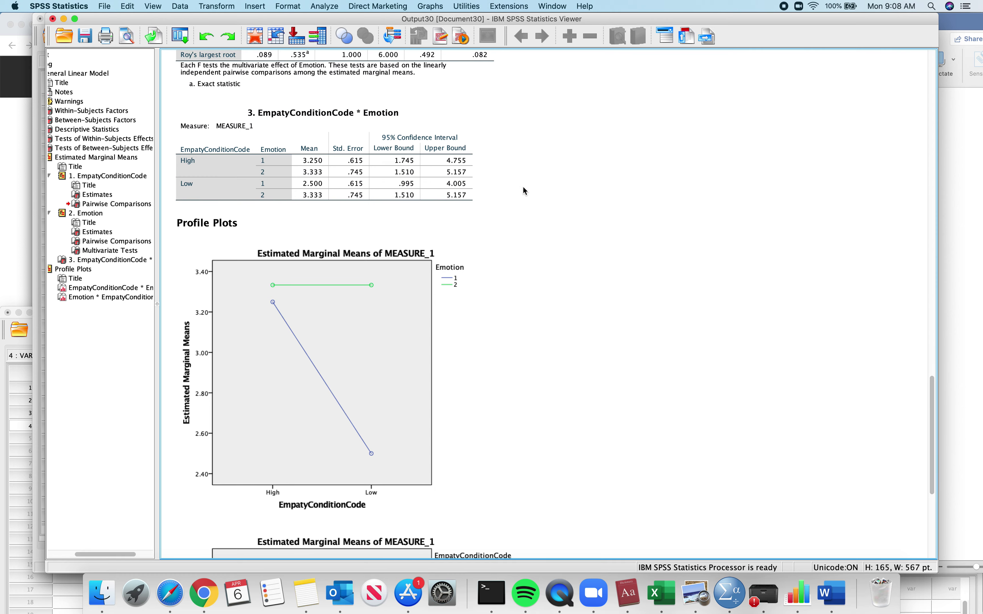
scroll(517, 195, "up", 5)
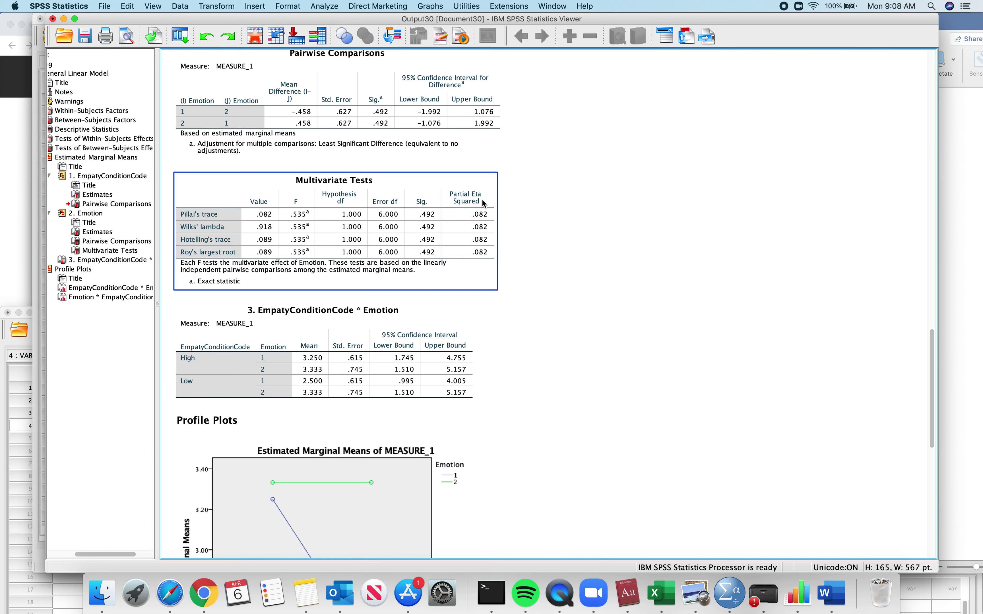
scroll(483, 203, "up", 1)
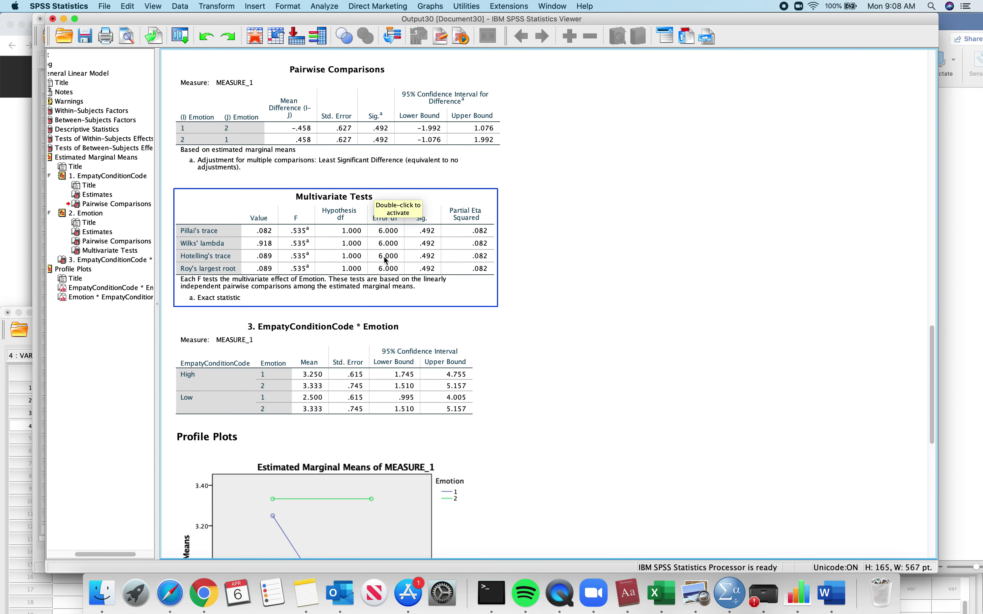
- Delete the Multivariate Tests table from the Emotion section of the estimated marginal means
left_click(397, 189)
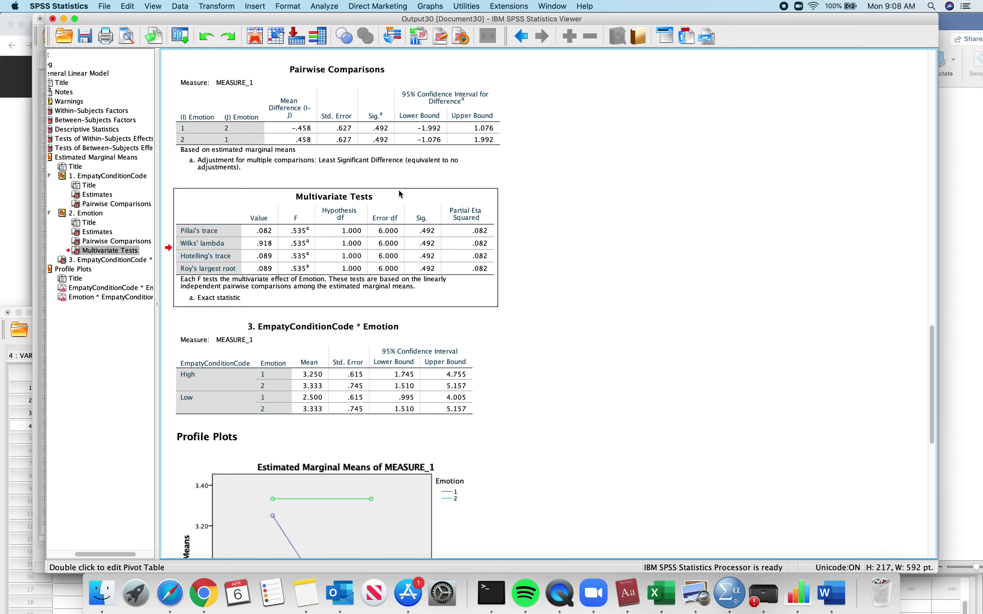
key("Delete")
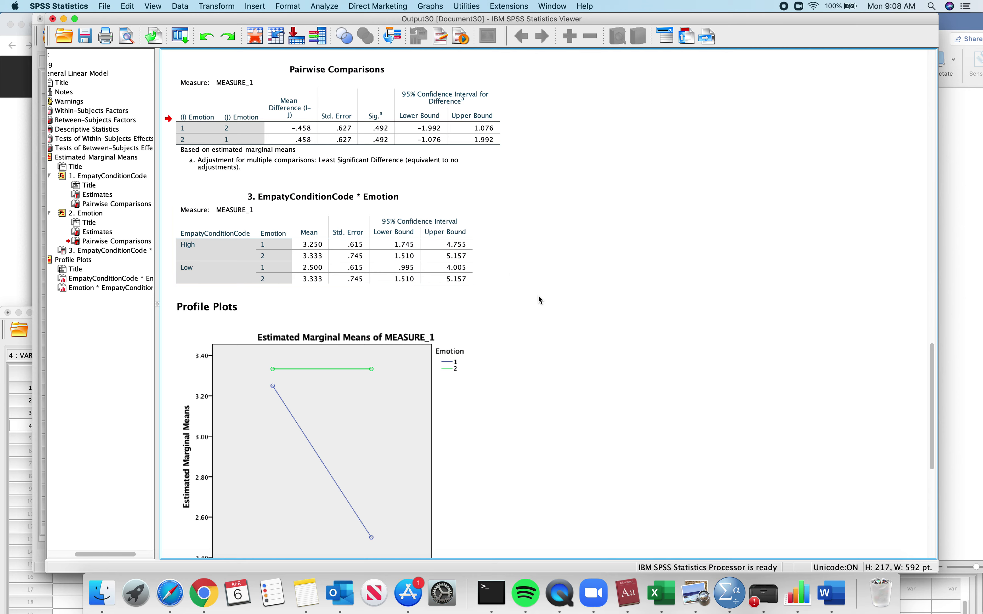
- Review the trimmed output, examining the Descriptive Statistics and the Tests of Within-Subjects and Between-Subjects Effects tables
scroll(541, 299, "down", 2)
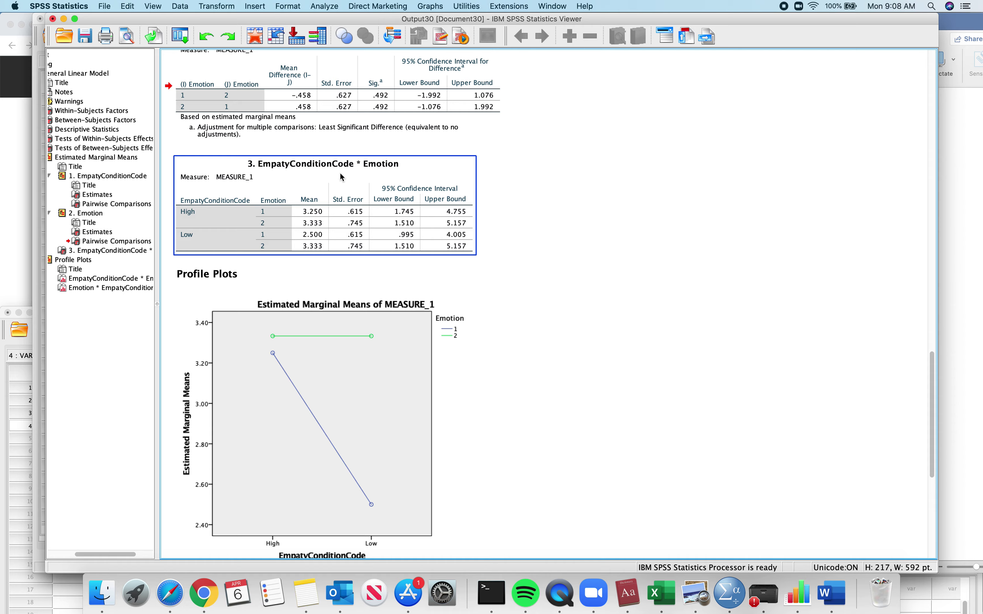
scroll(435, 217, "up", 10)
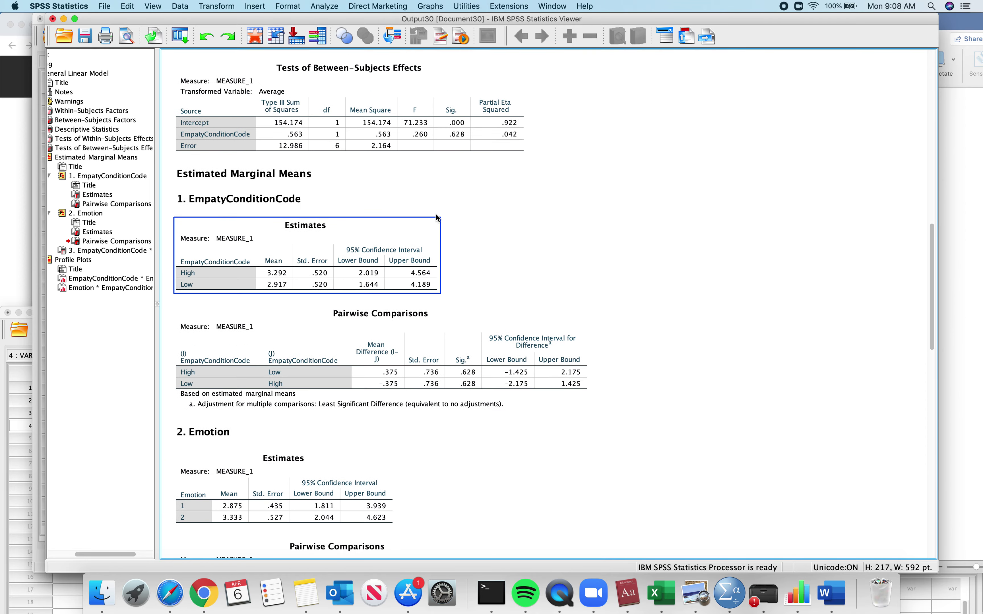
scroll(436, 217, "down", 15)
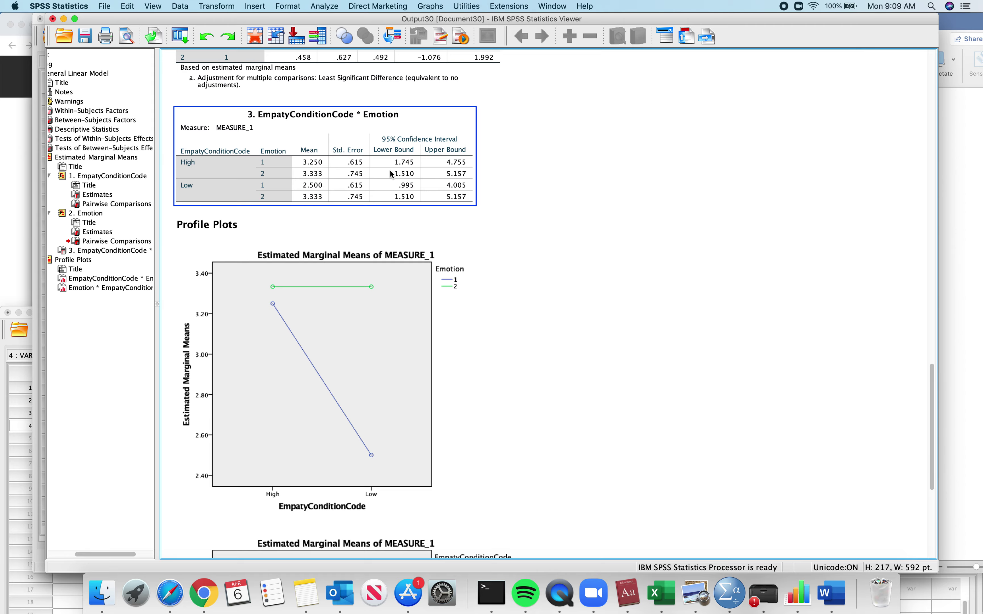
scroll(362, 181, "up", 20)
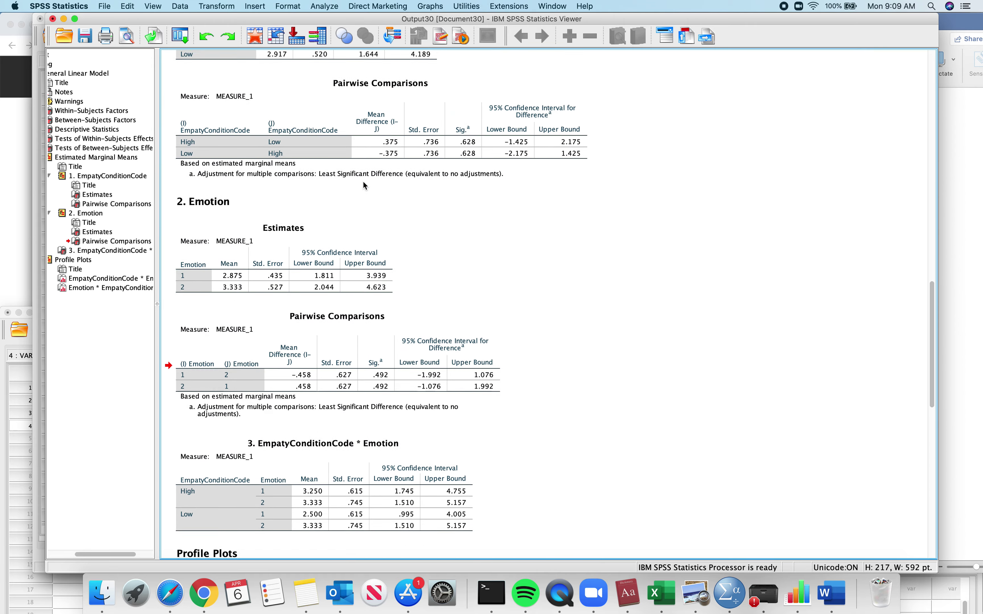
scroll(363, 184, "down", 6)
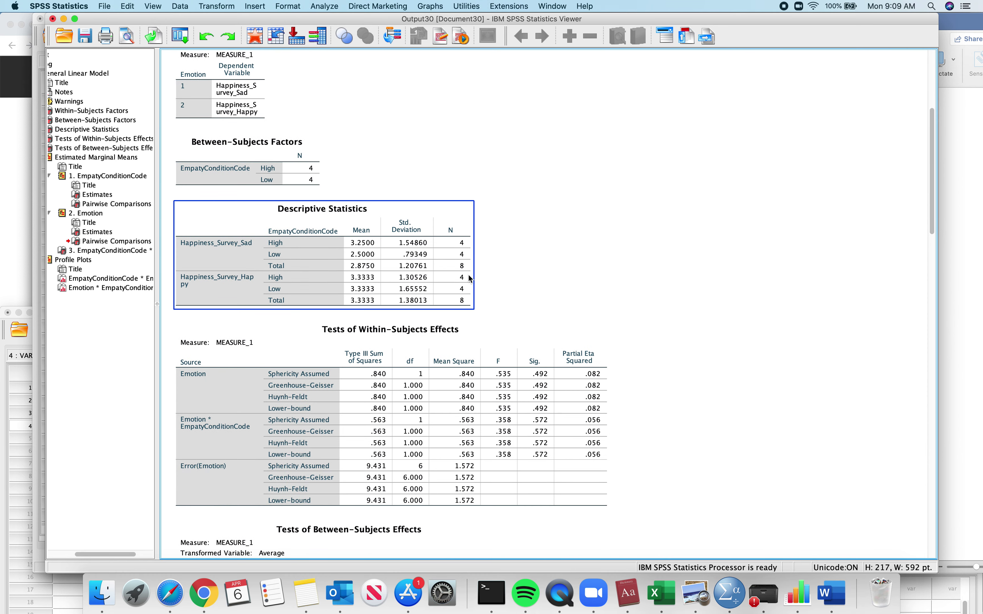
scroll(495, 290, "down", 1)
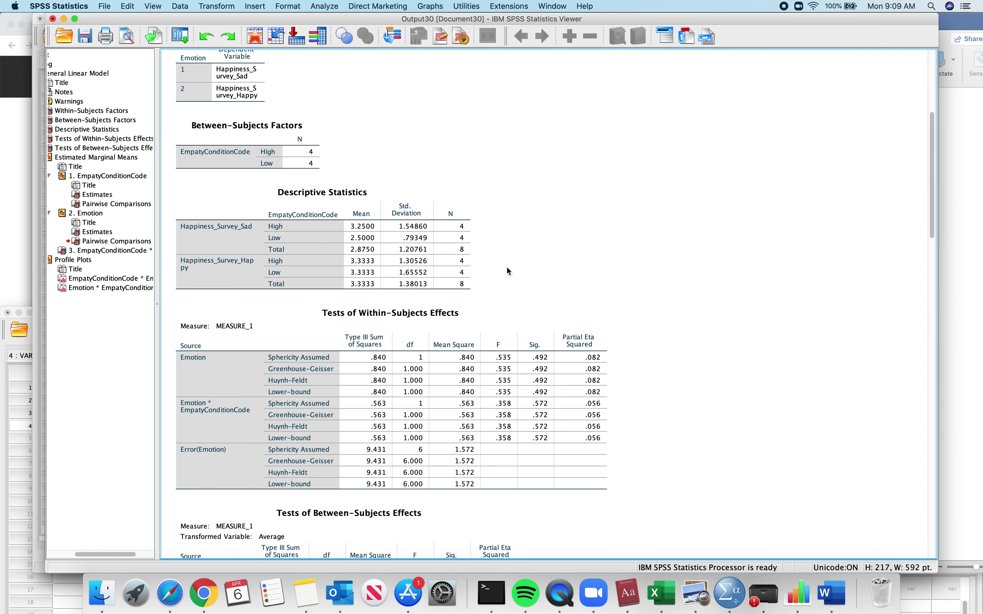
scroll(512, 260, "down", 4)
scroll(523, 249, "up", 2)
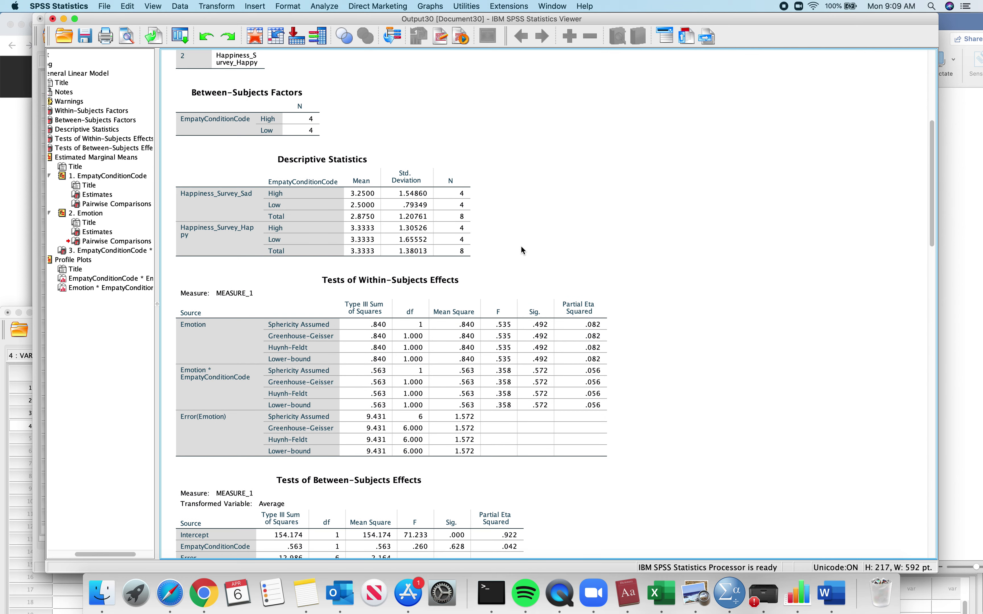
scroll(522, 240, "down", 1)
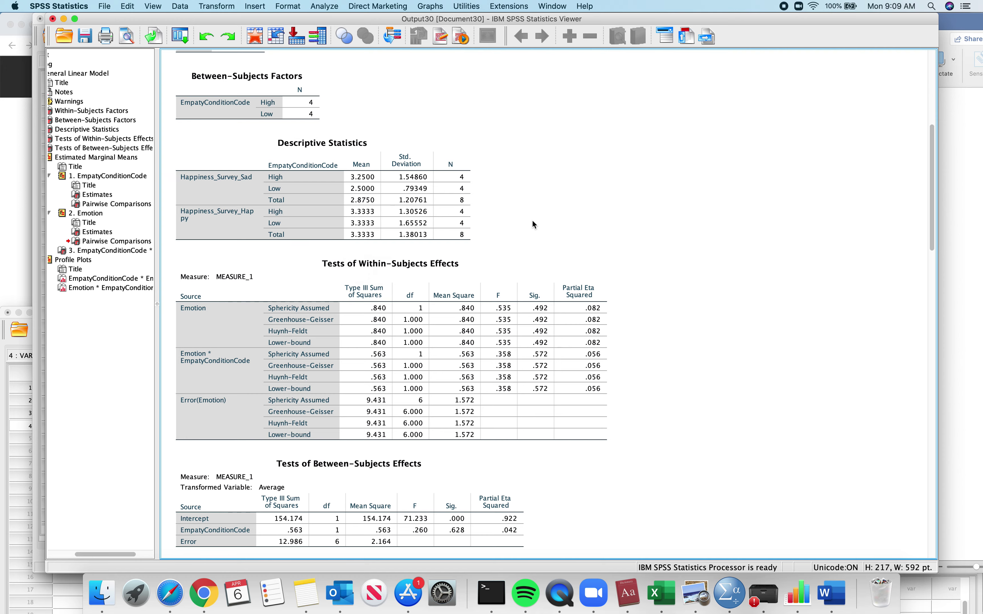
- Examine the Estimates and Pairwise Comparisons tables for the Emotion main effect
scroll(532, 220, "down", 15)
scroll(532, 219, "up", 6)
scroll(533, 224, "up", 3)
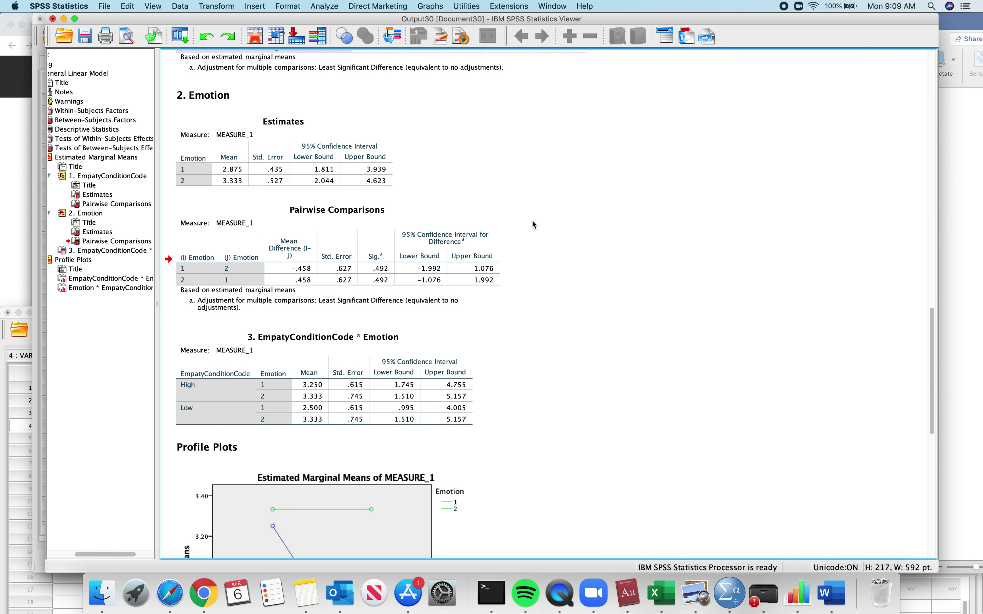
scroll(533, 224, "up", 1)
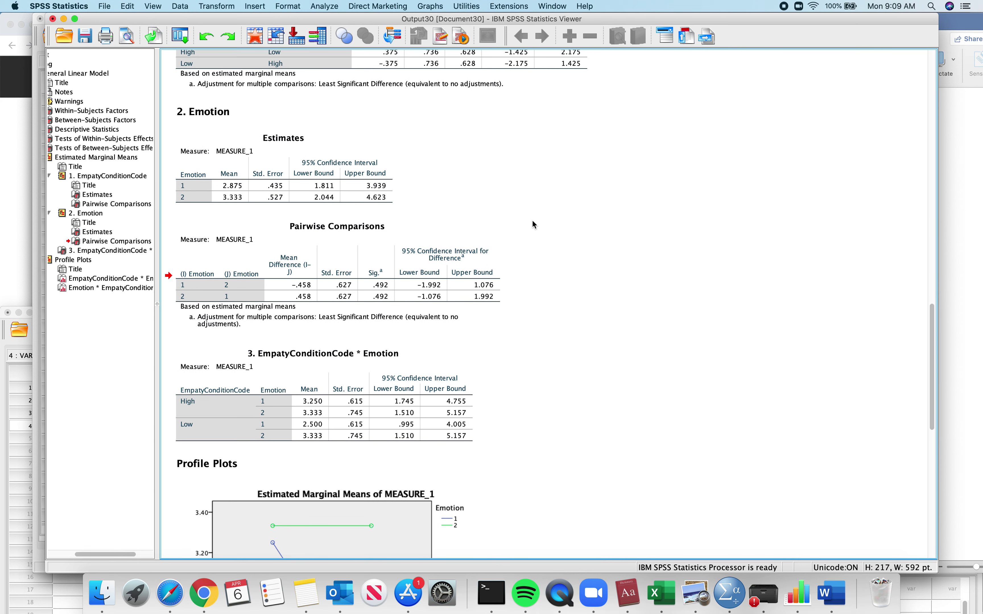
scroll(534, 224, "down", 2)
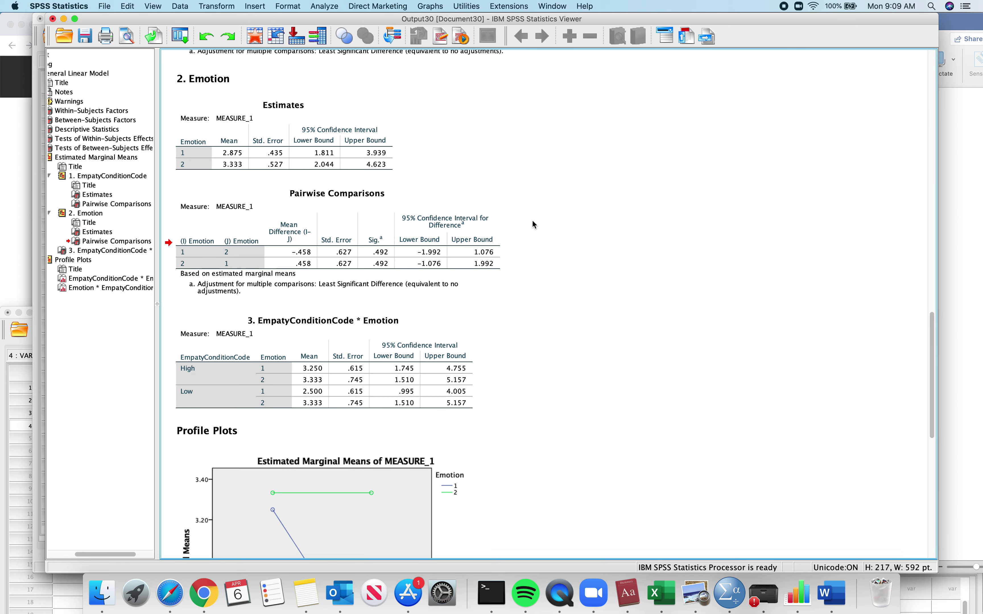
left_click(489, 221)
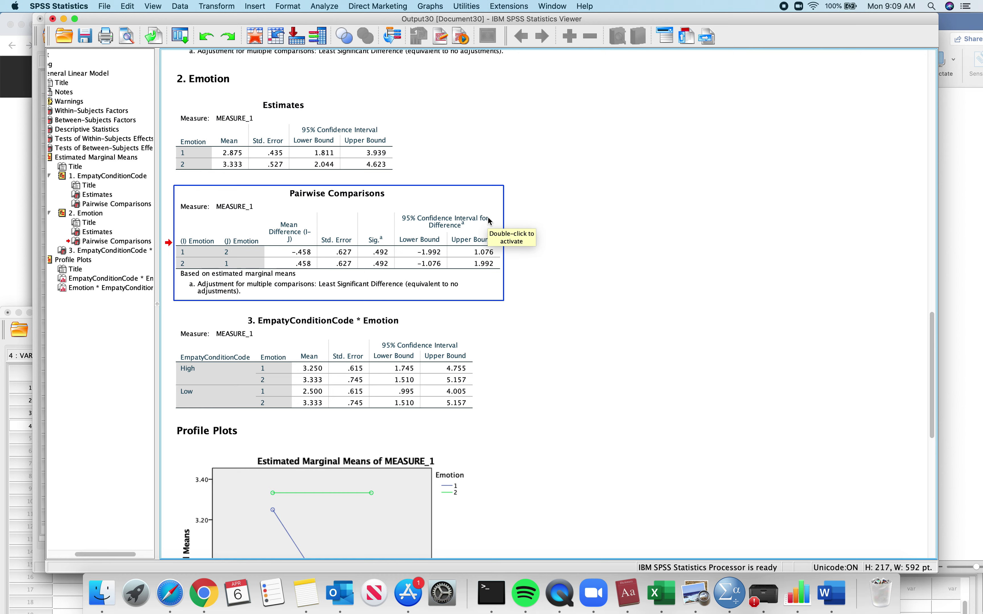
scroll(427, 235, "down", 5)
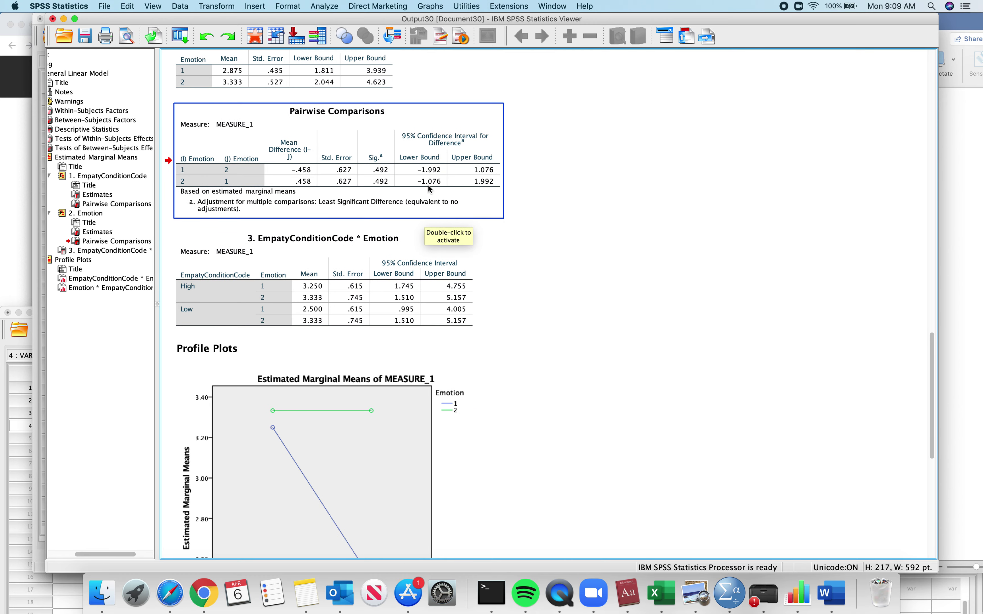
scroll(430, 185, "up", 5)
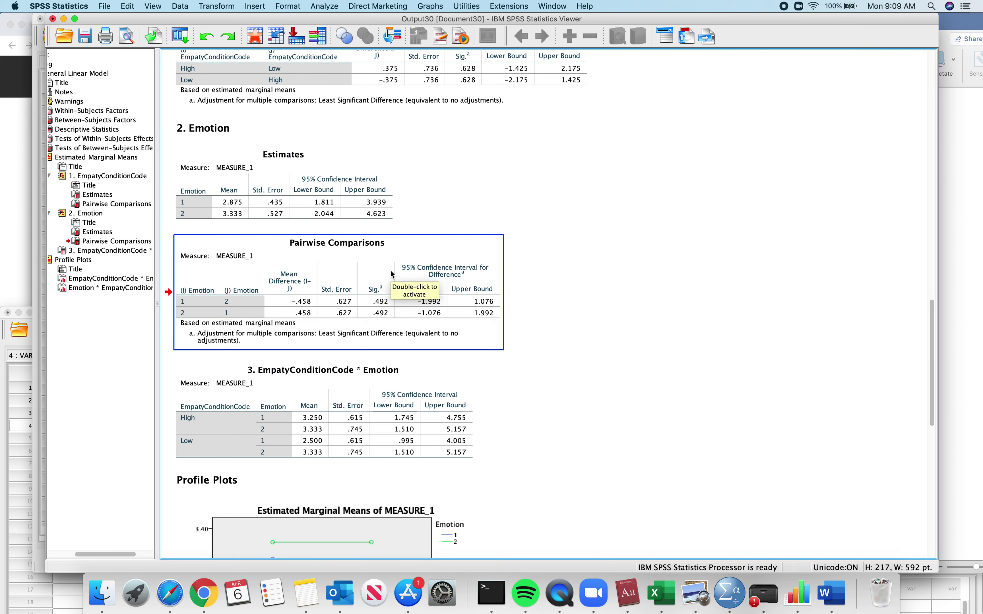
scroll(413, 323, "down", 3)
- Compare the EmpatyConditionCode by Emotion interaction means with the lines in both profile plots
left_click(413, 324)
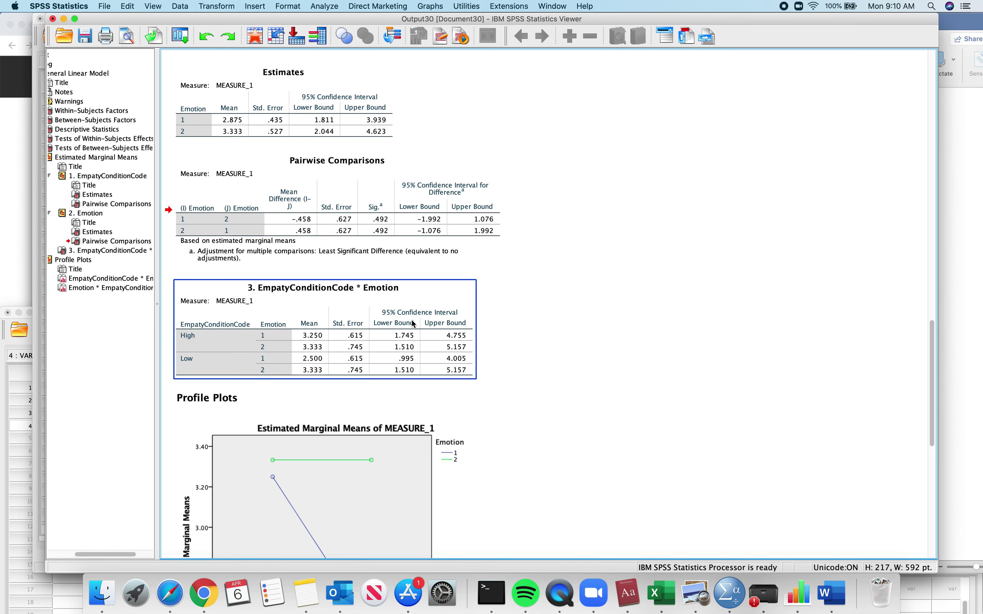
scroll(424, 290, "down", 4)
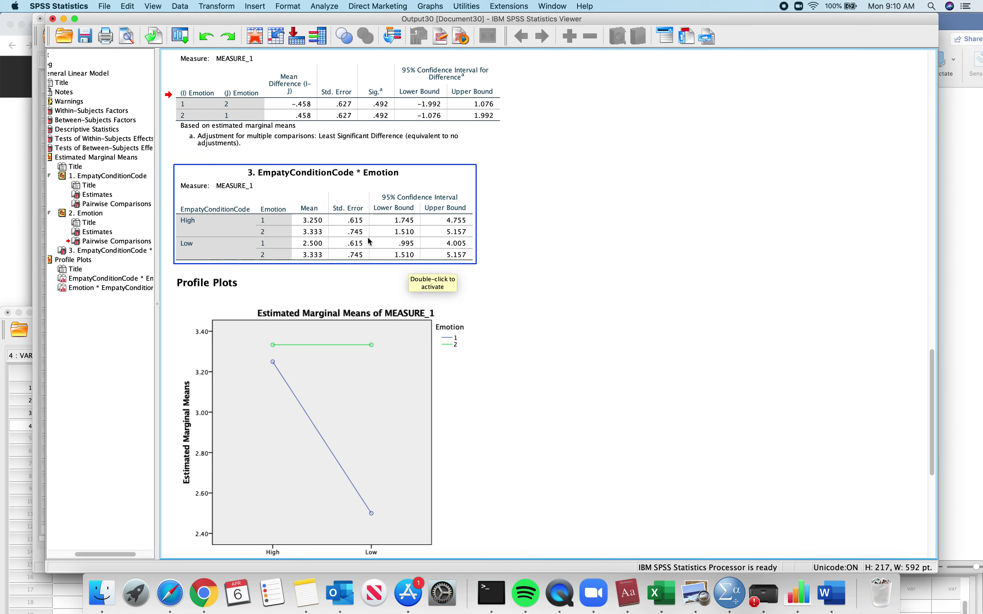
left_click(297, 270)
left_click(322, 221)
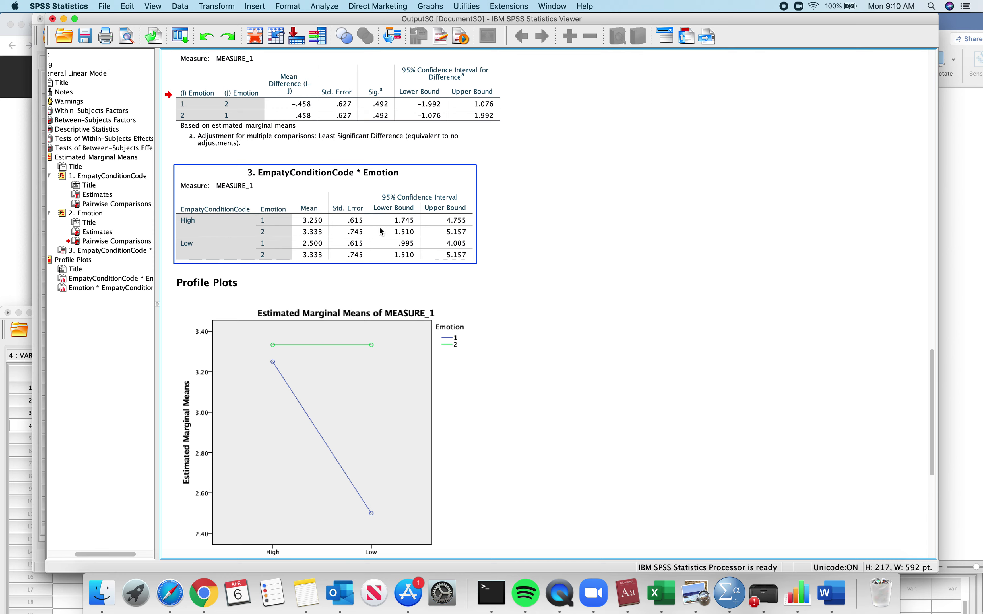
scroll(372, 262, "down", 2)
left_click(372, 261)
scroll(372, 262, "down", 7)
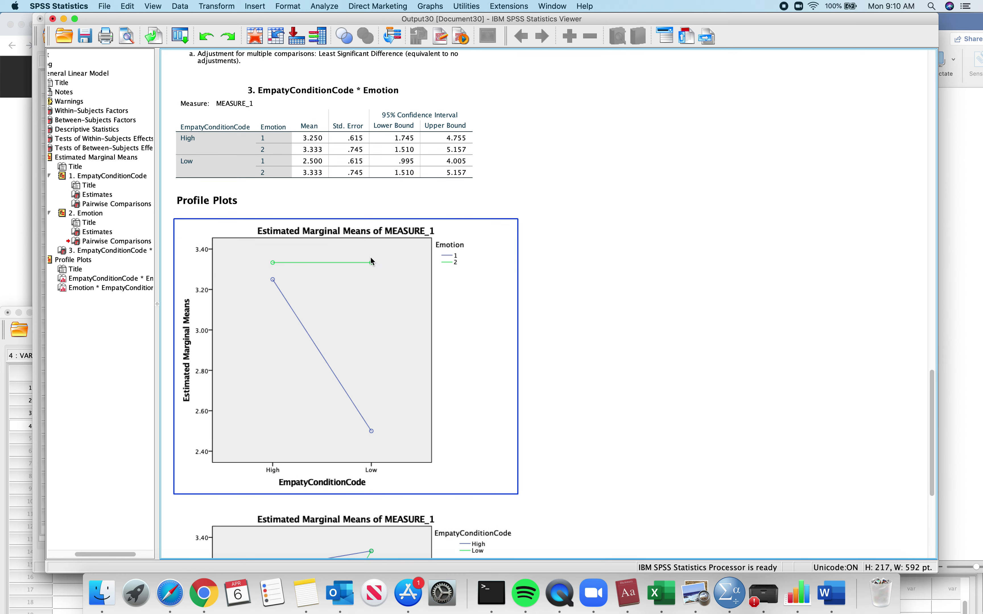
scroll(373, 262, "down", 5)
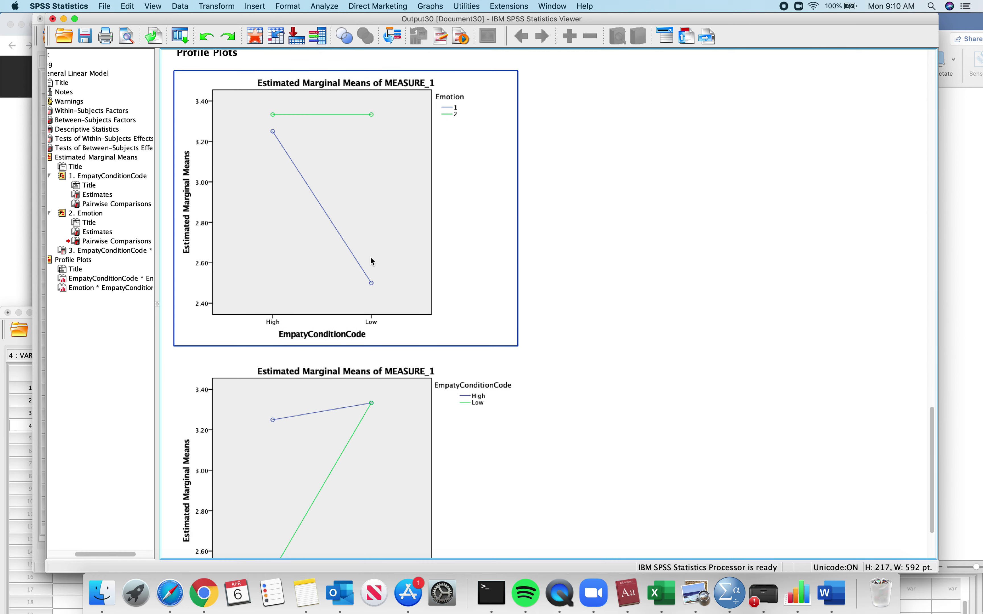
scroll(371, 258, "up", 6)
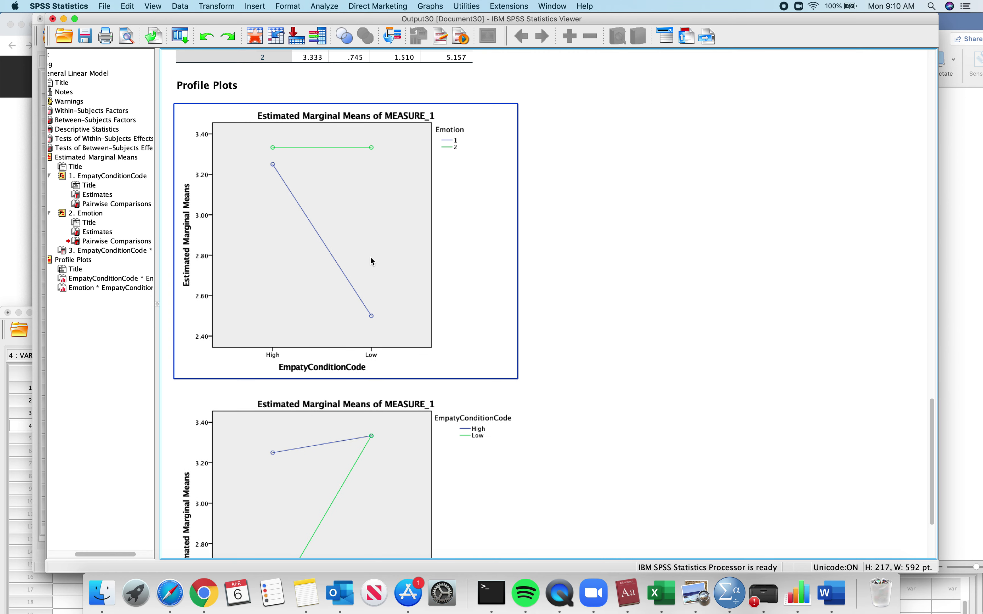
scroll(379, 240, "down", 4)
scroll(381, 243, "down", 1)
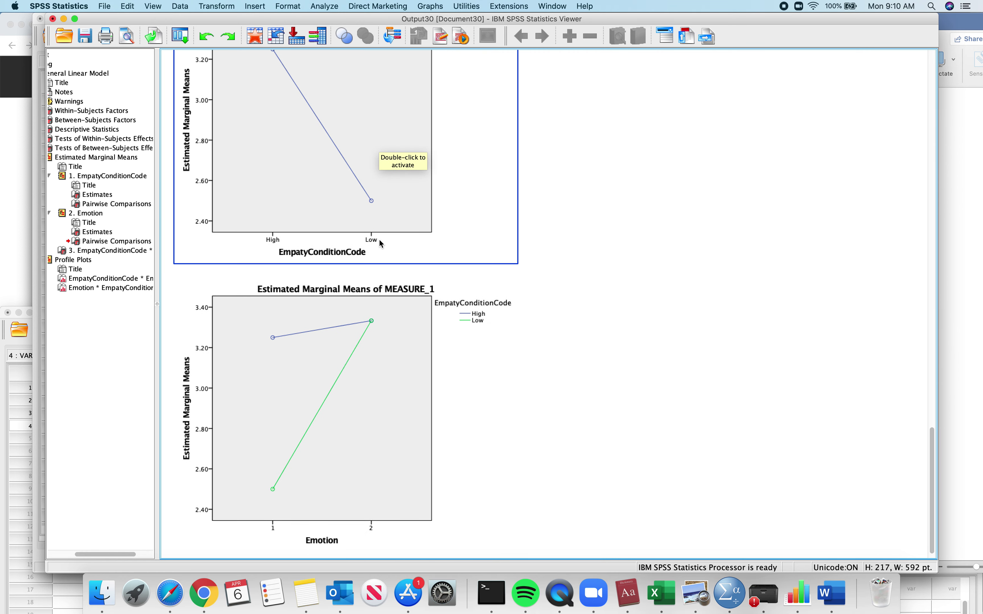